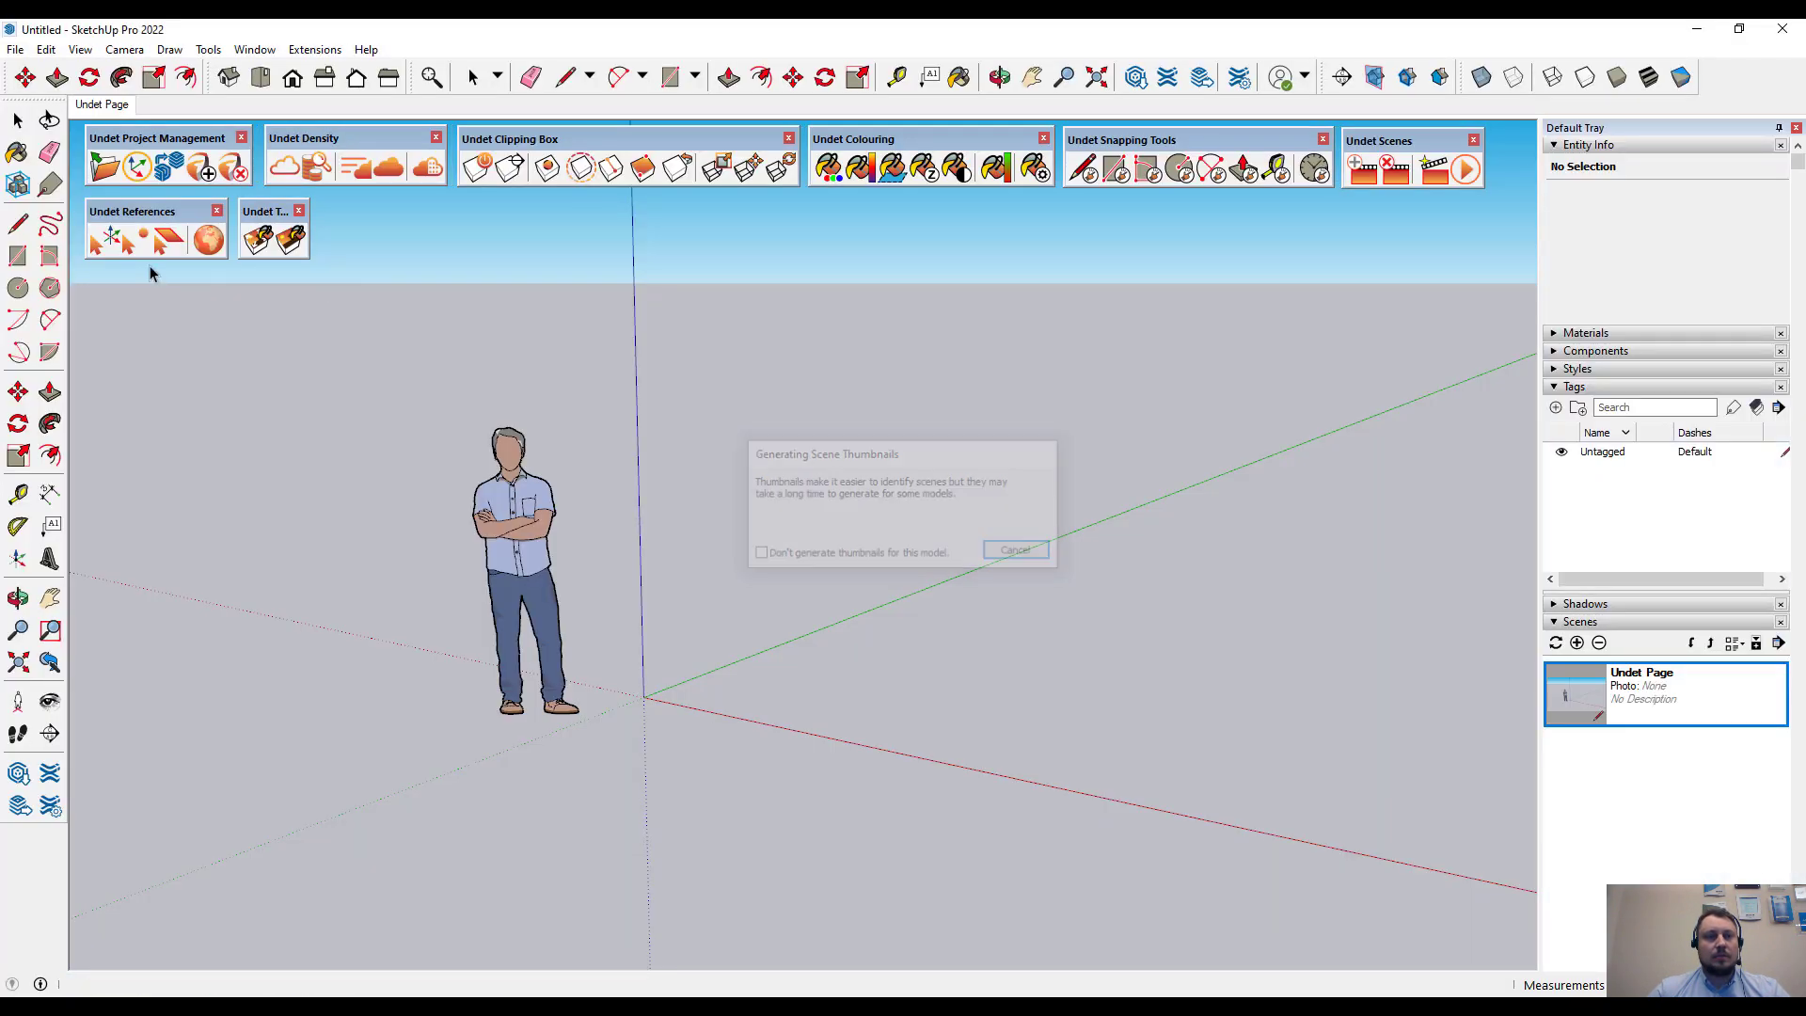
- Open the Undet project file Canford_Point_Cloud_Project.ipcp from the 4 Canford folder
left_click(106, 171)
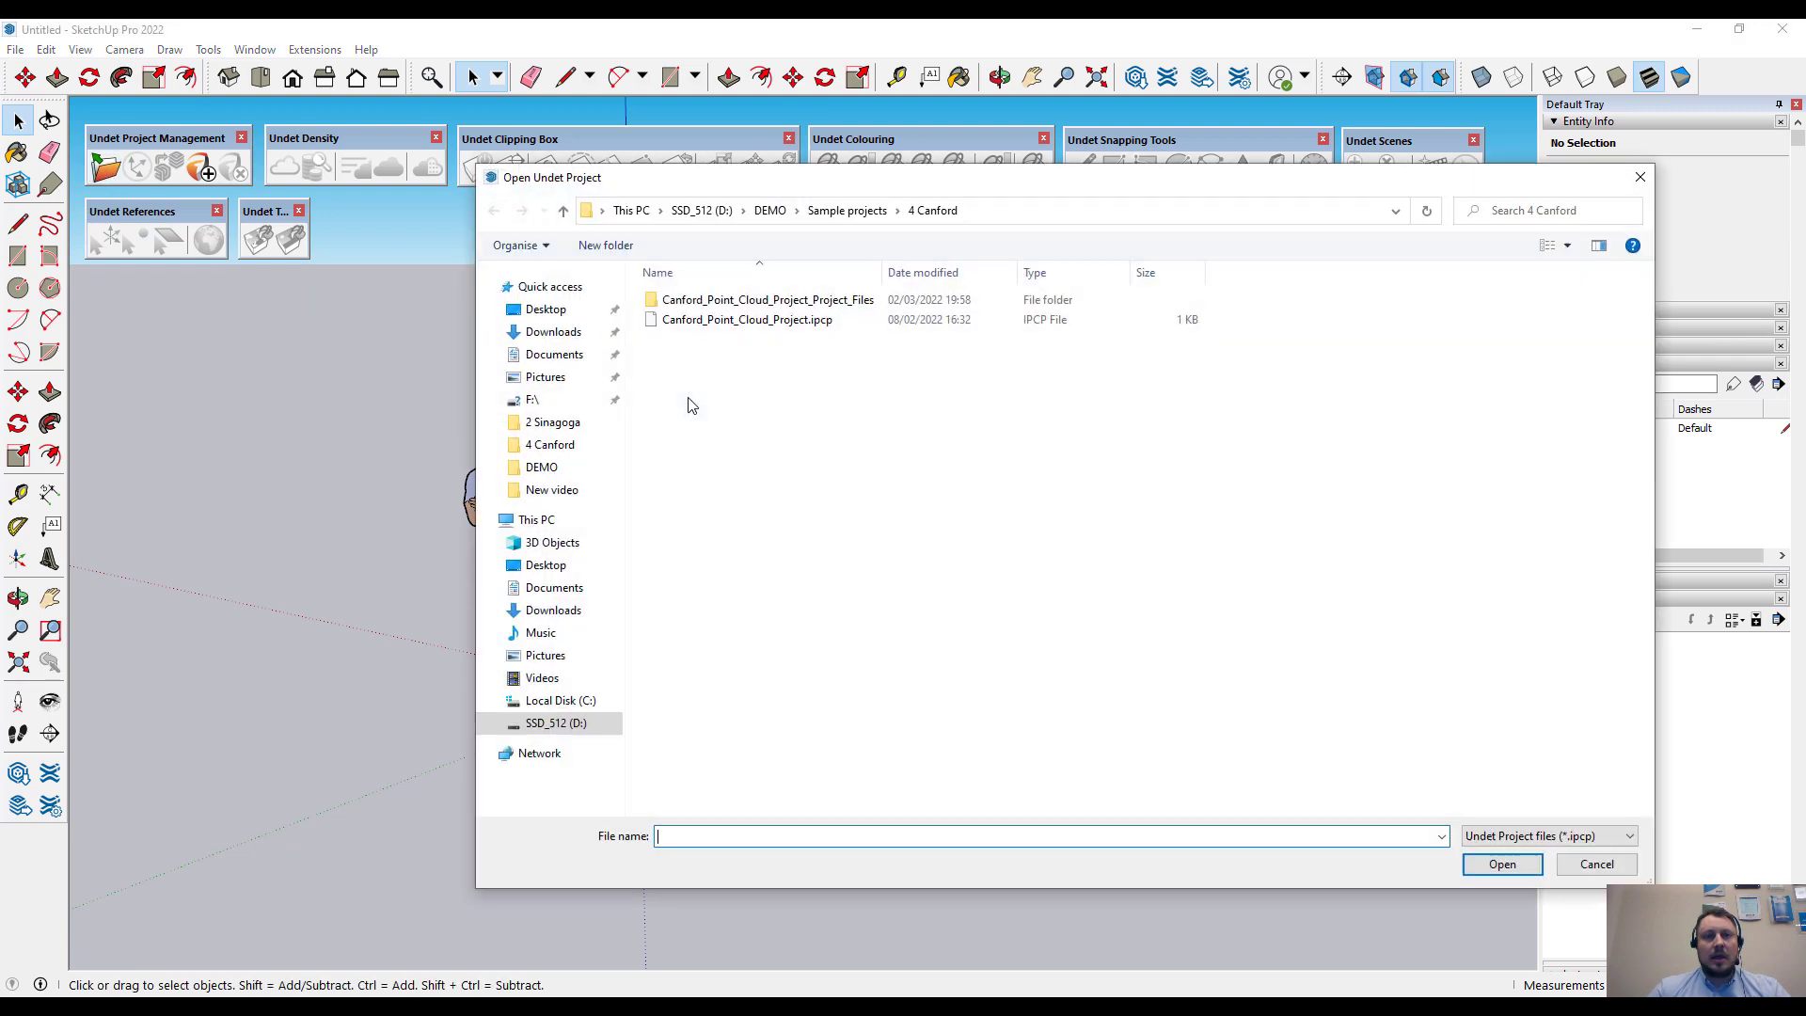
left_click(734, 320)
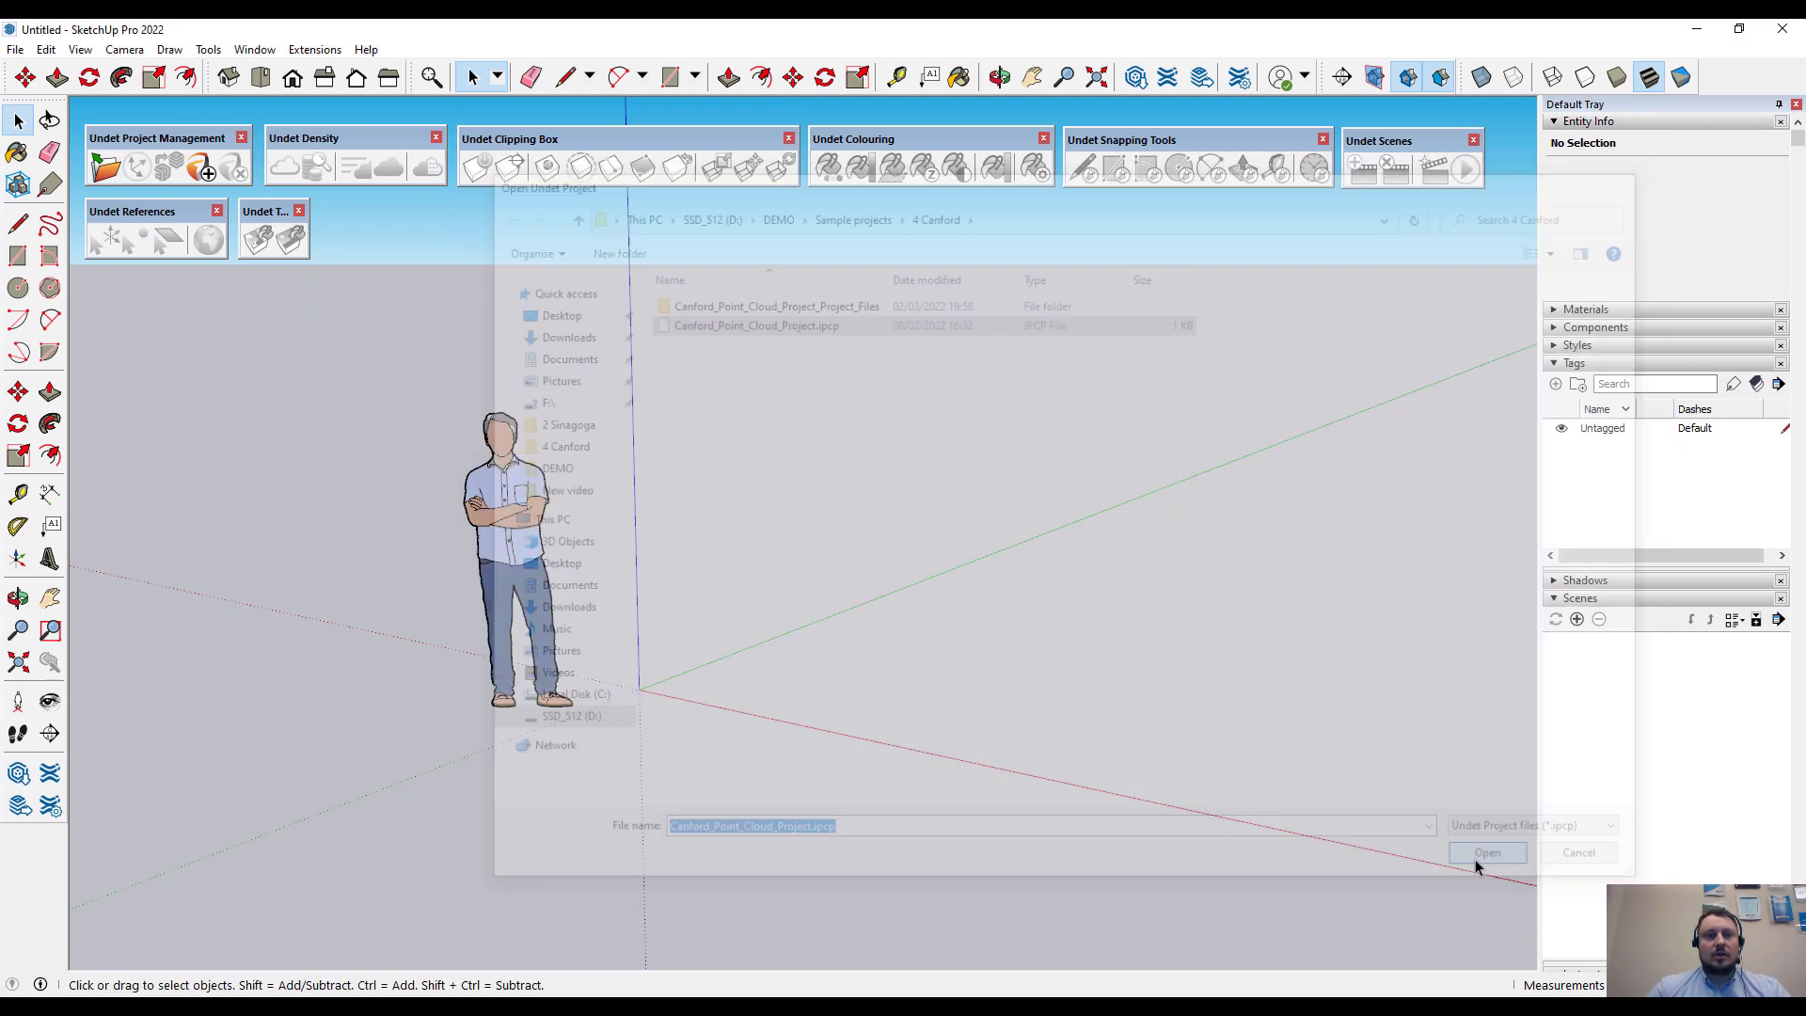
left_click(1488, 863)
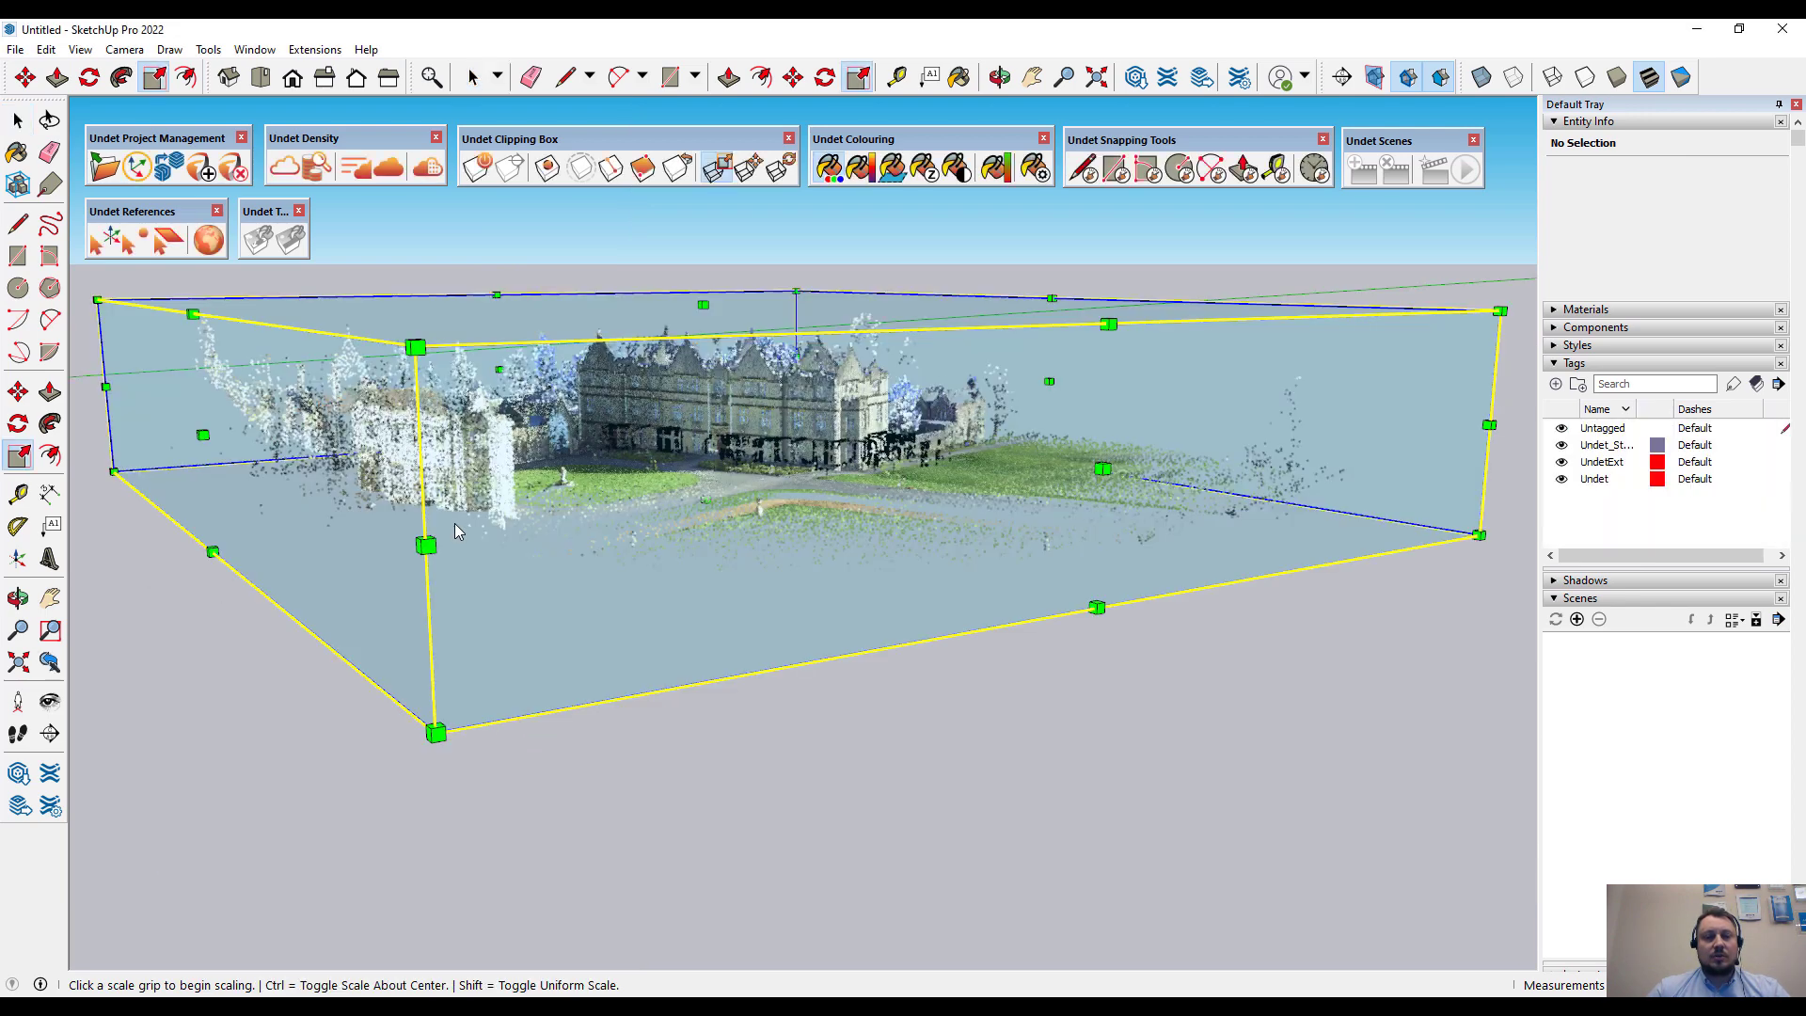
- In top view, define a clipping box around part of the front facade and clip the point cloud to it
middle_click_drag(823, 395, 818, 470)
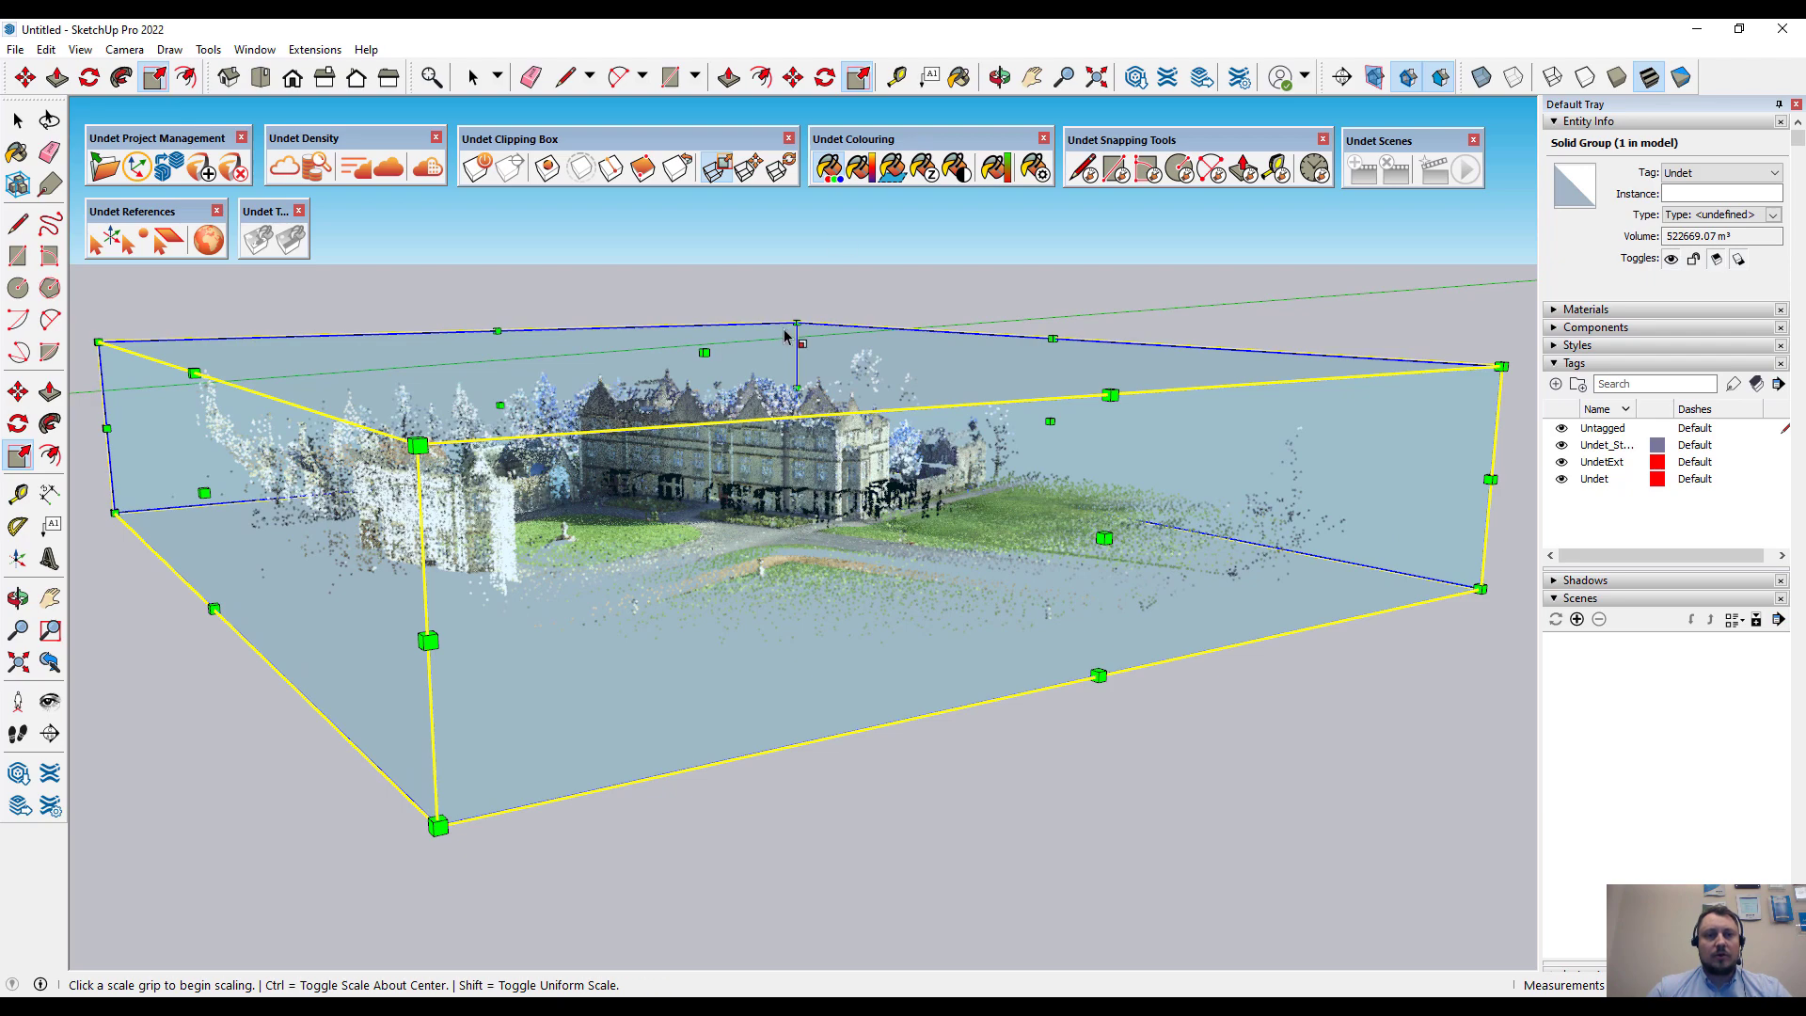
middle_click_drag(785, 337, 840, 556)
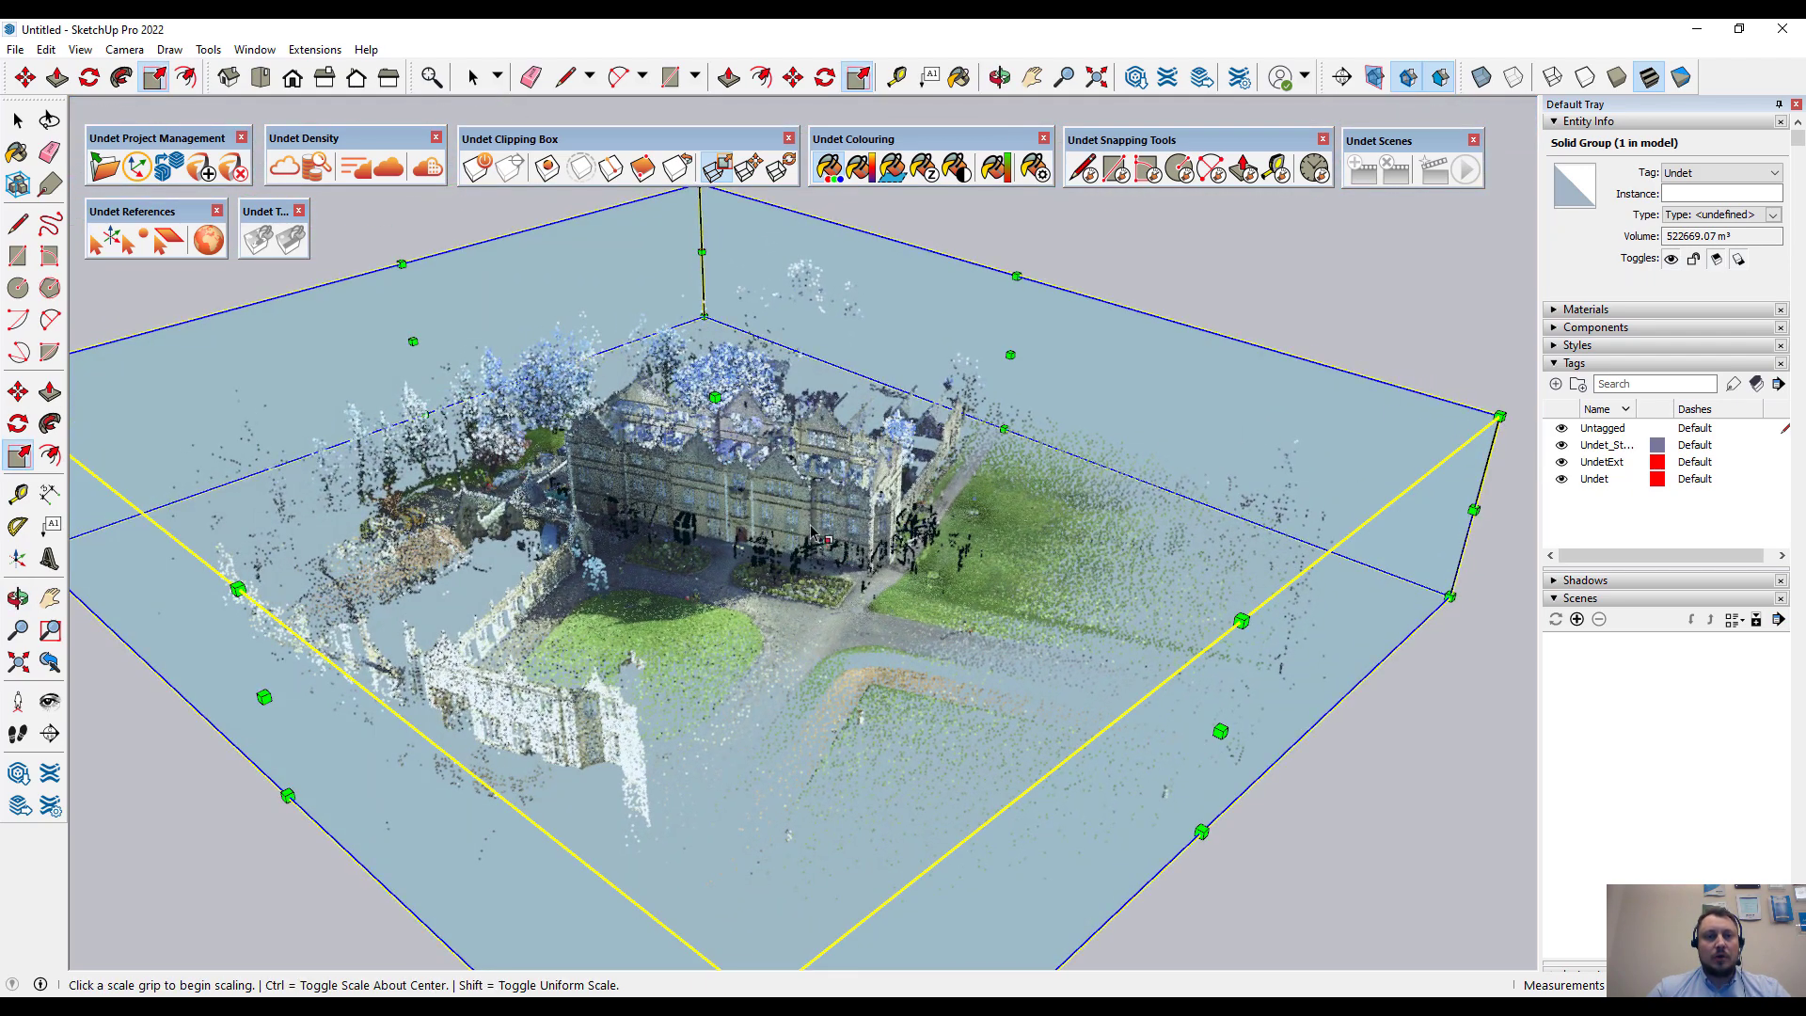
middle_click_drag(788, 461, 637, 483)
scroll(637, 483, "up", 2)
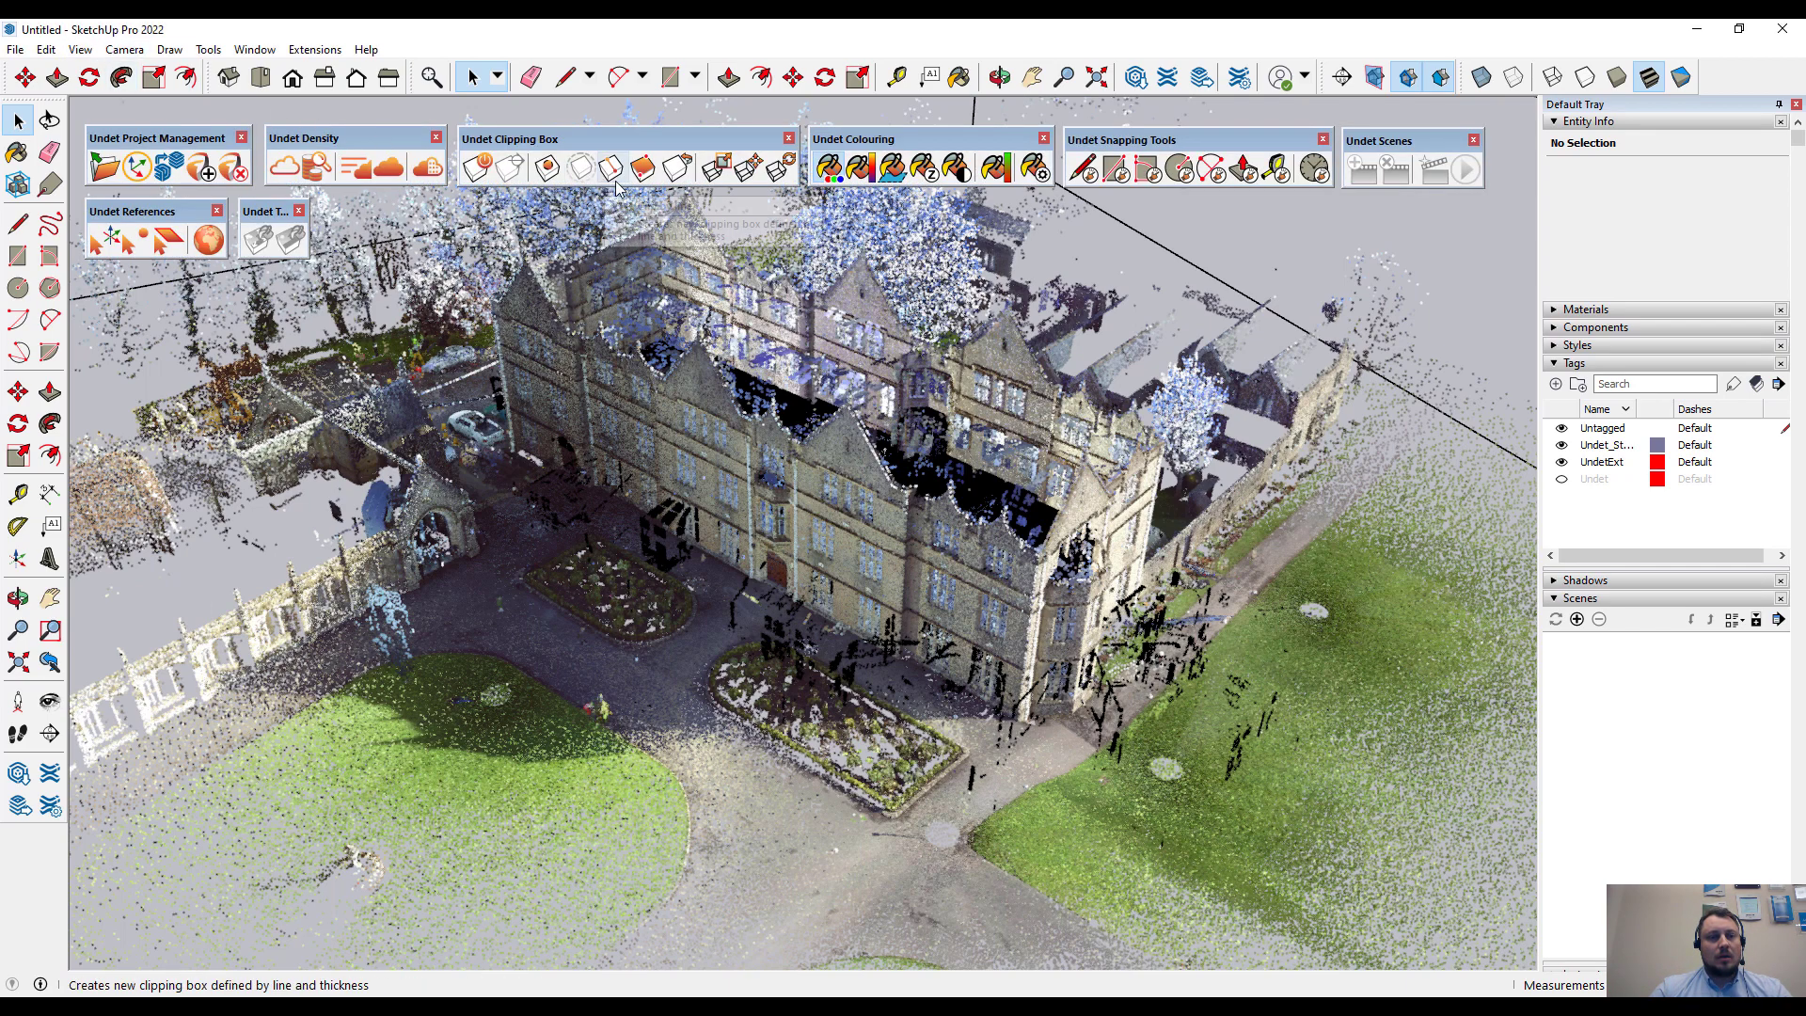
left_click(261, 77)
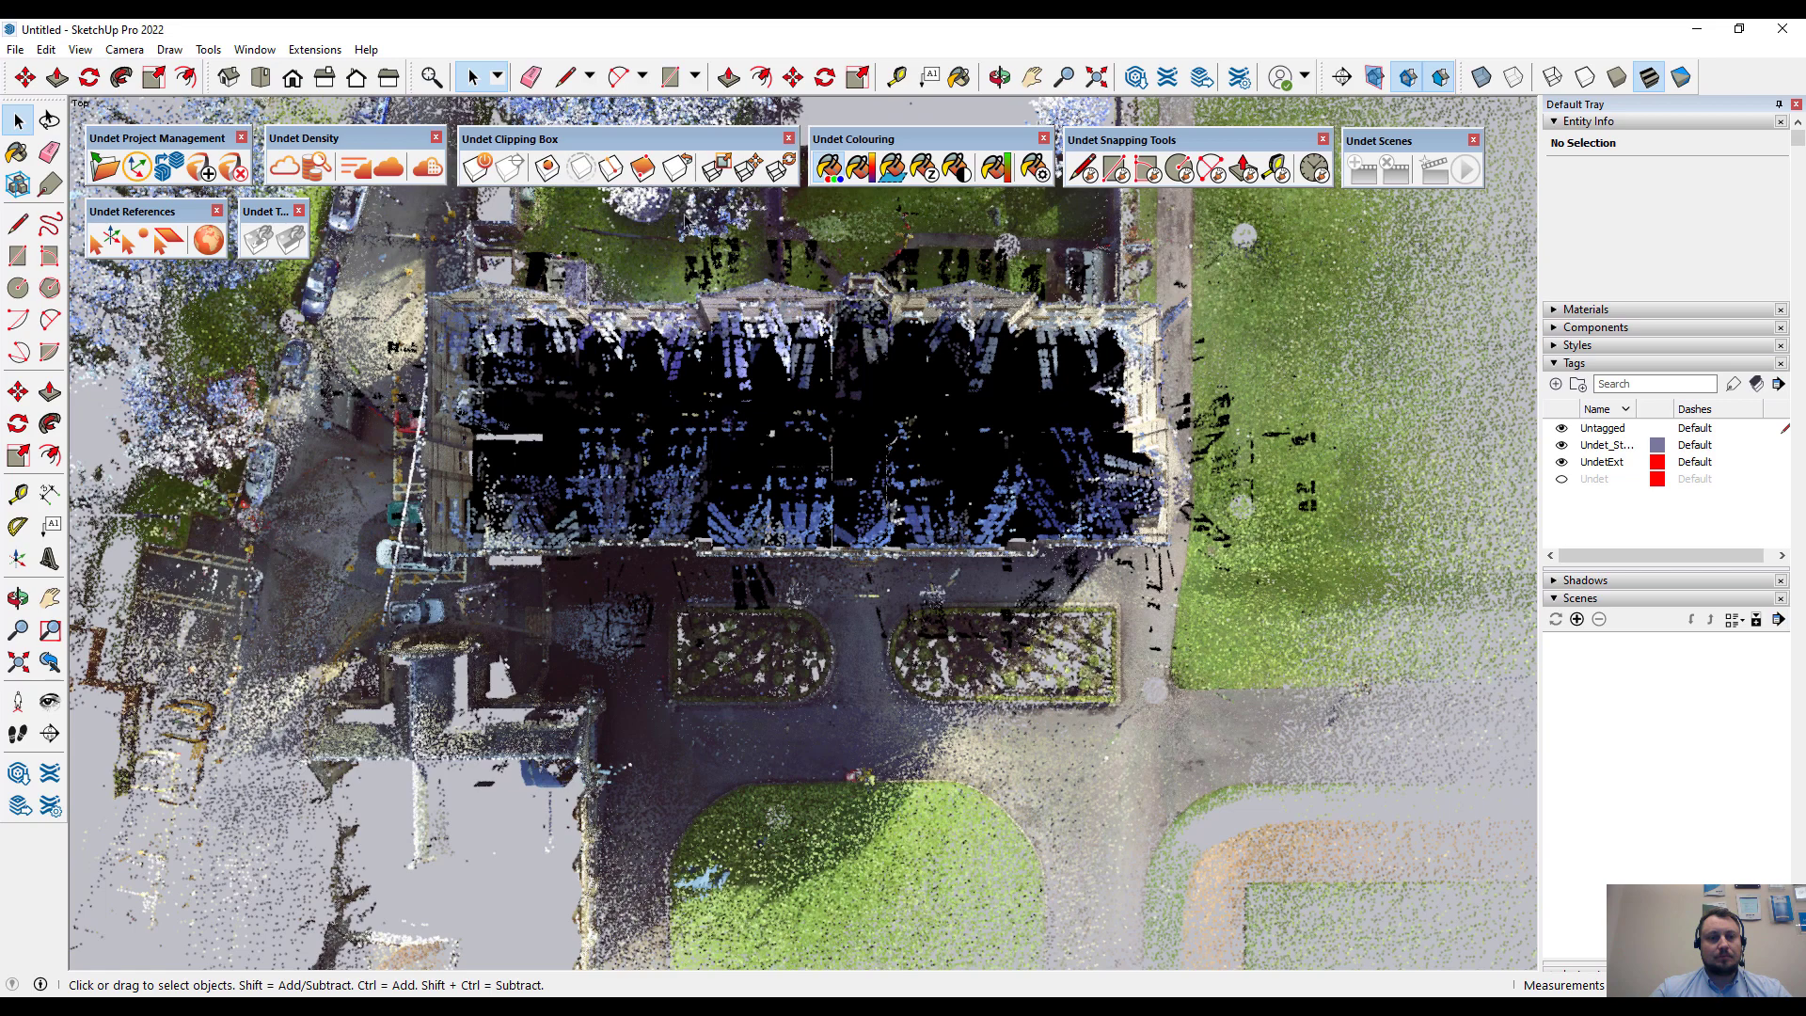
left_click(644, 169)
left_click(1038, 516)
scroll(912, 585, "up", 5)
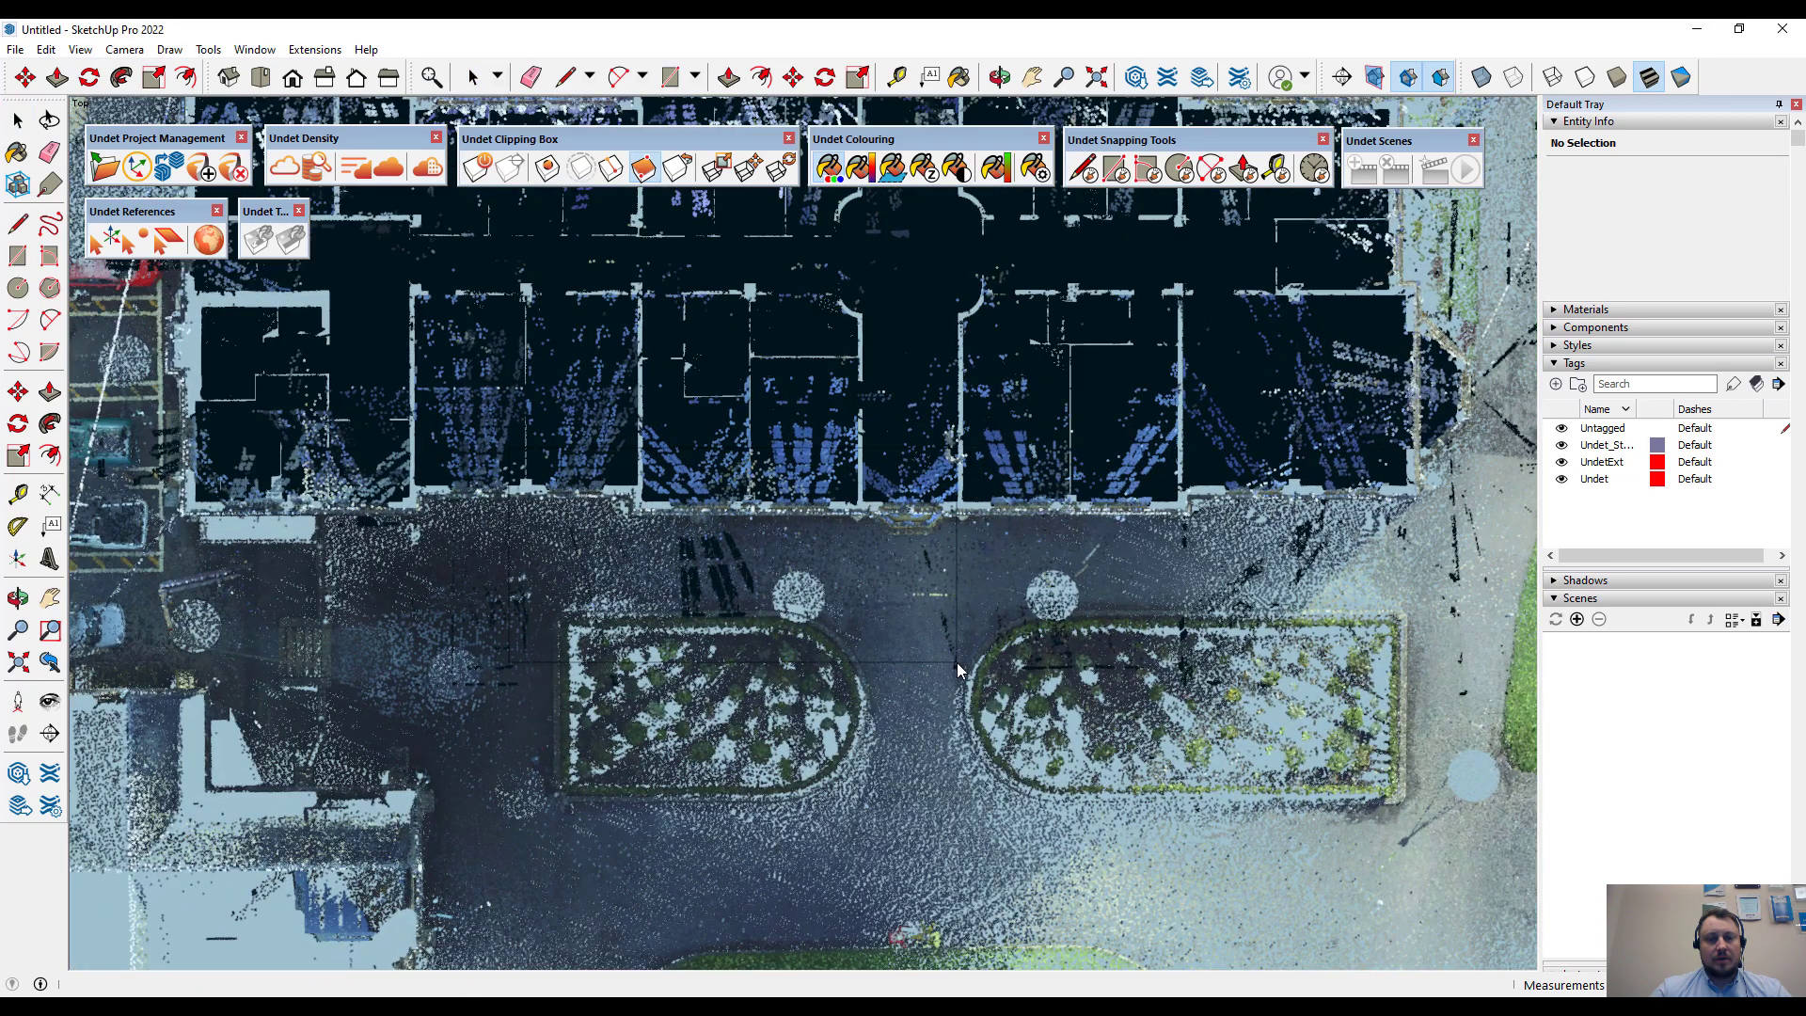
left_click(478, 174)
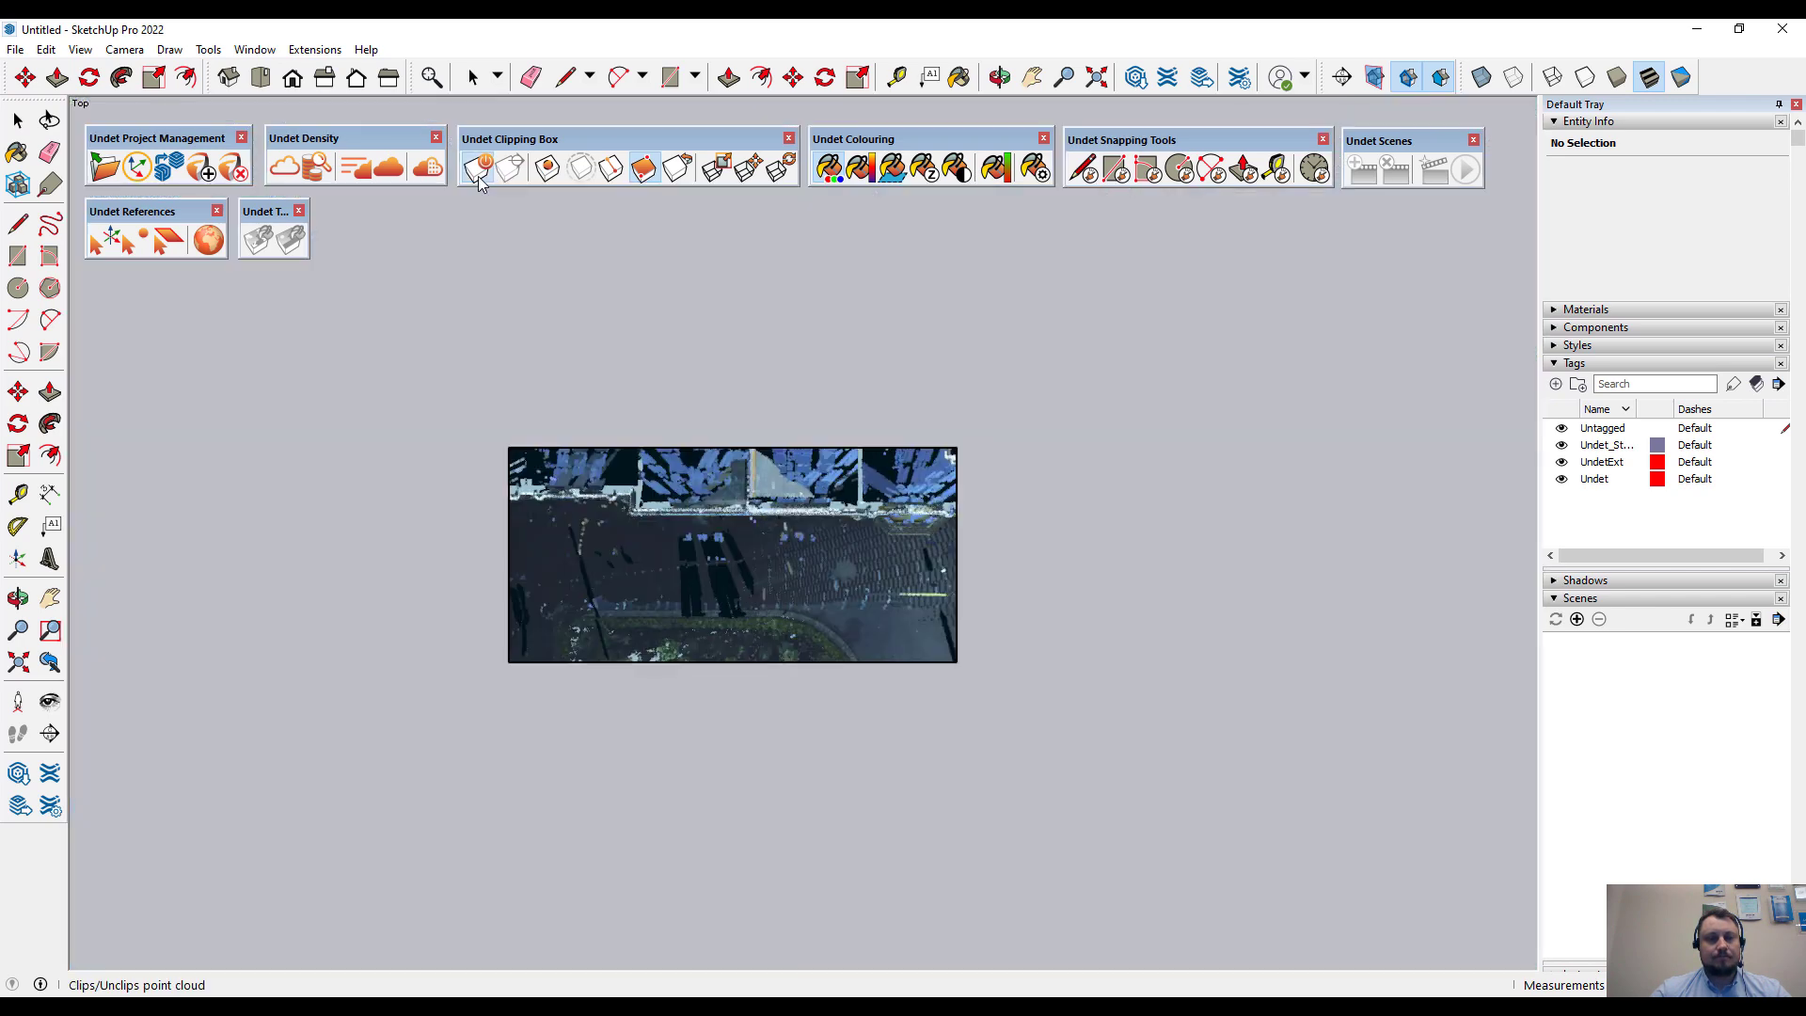
- Hide the Inside scan group in the data classes, leaving External visible, and close the dialog
key("o")
left_click_drag(713, 527, 713, 328)
middle_click_drag(713, 328, 710, 202)
middle_click_drag(782, 568, 740, 463)
scroll(760, 630, "up", 2)
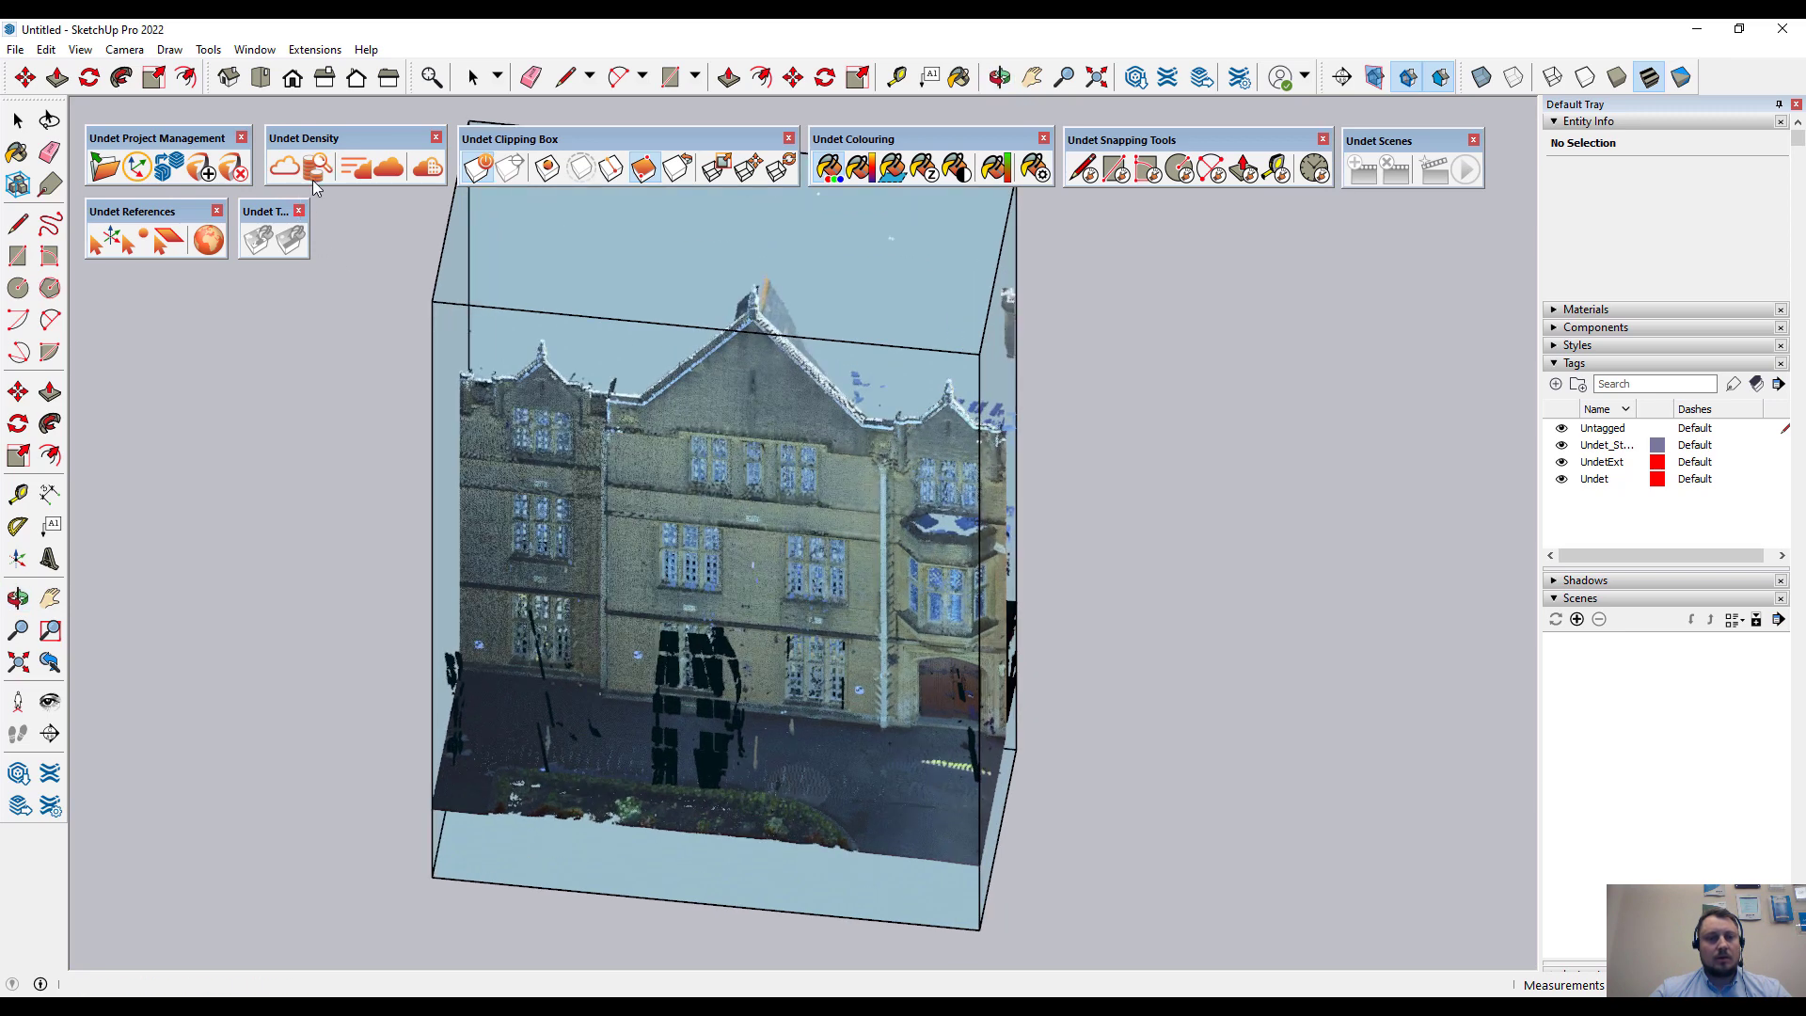
left_click(291, 240)
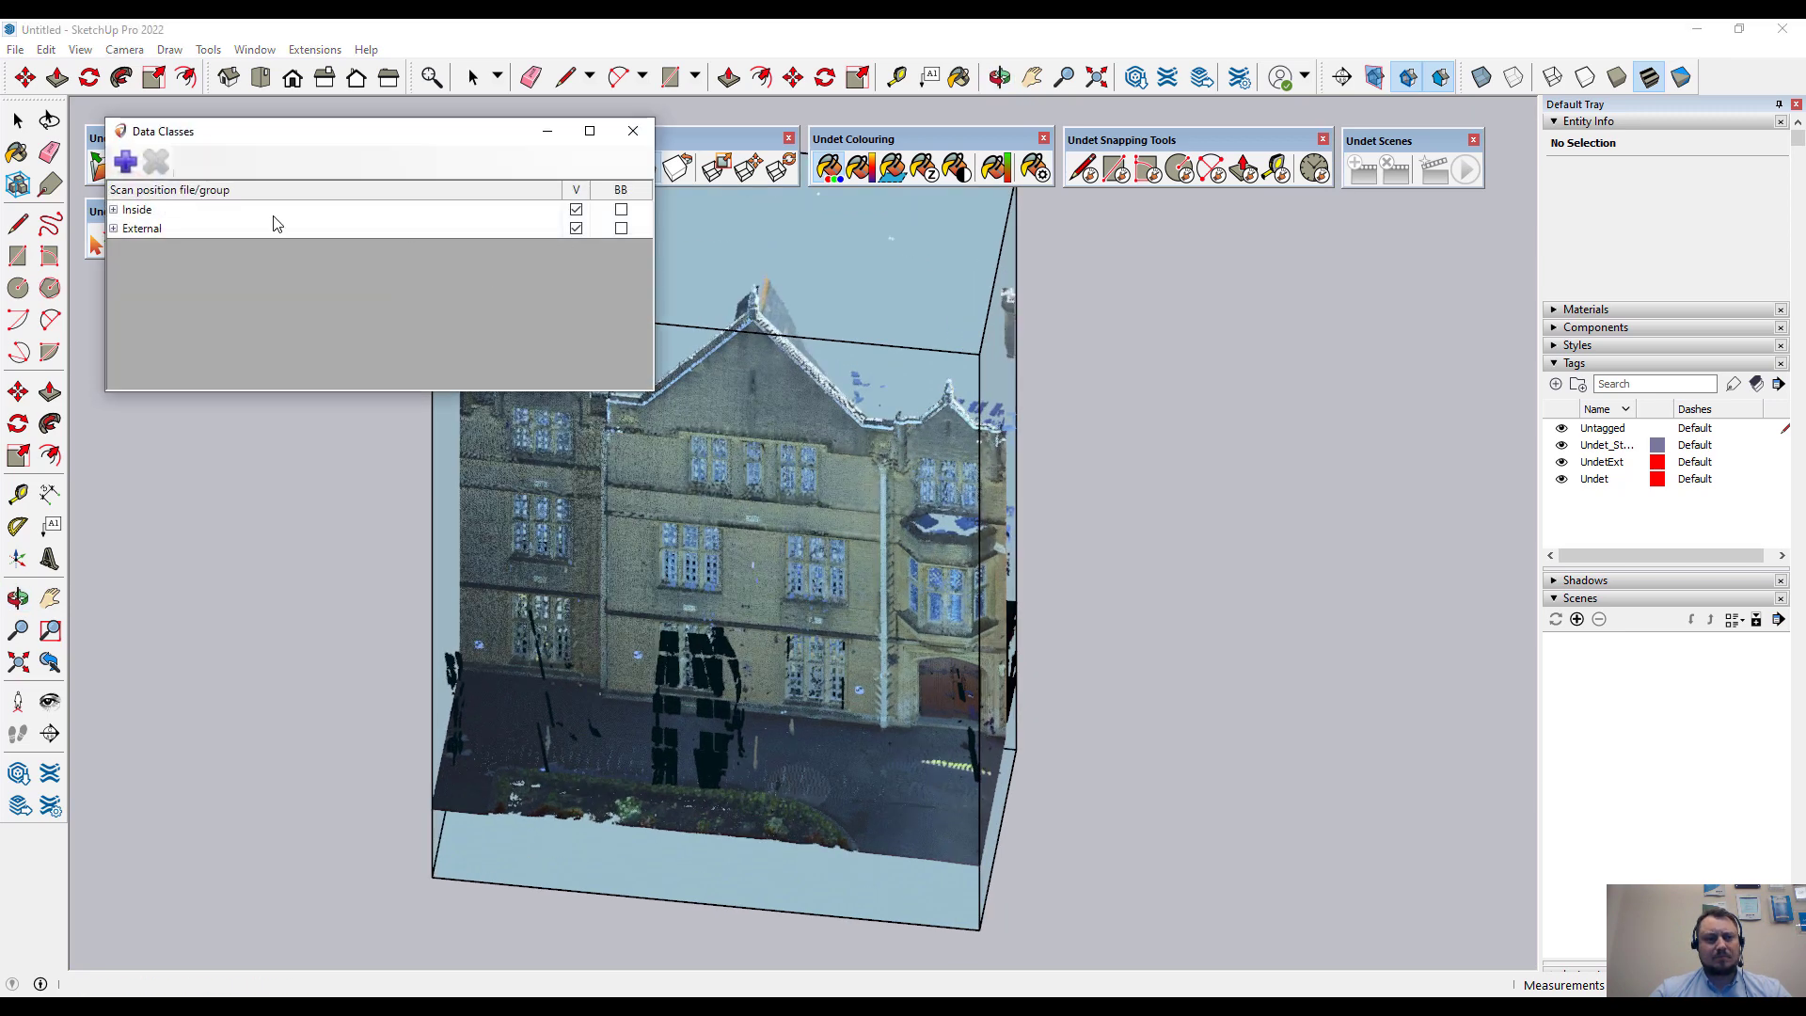
left_click(274, 217)
left_click(576, 228)
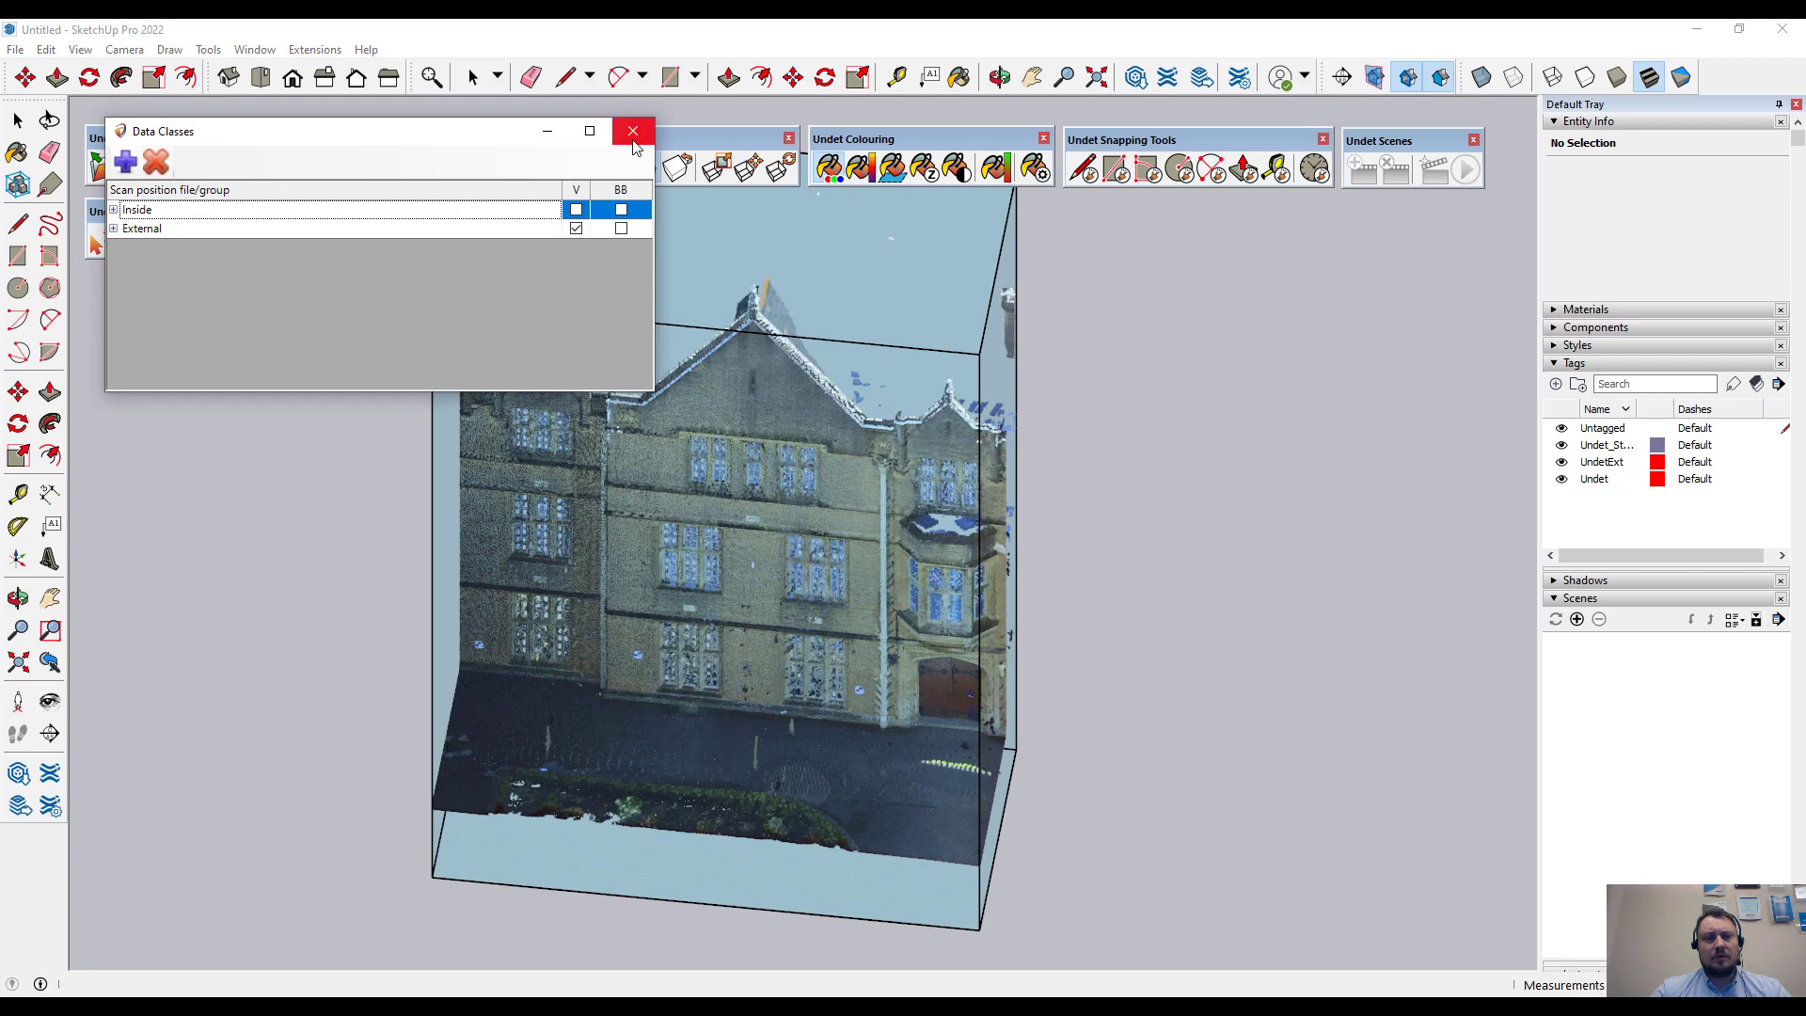
left_click(633, 130)
- Bring the facade into a close frontal view and place the Undet Snapping Tools toolbar beneath the Undet References toolbar
key("o")
middle_click_drag(754, 682, 777, 616)
scroll(799, 485, "up", 3)
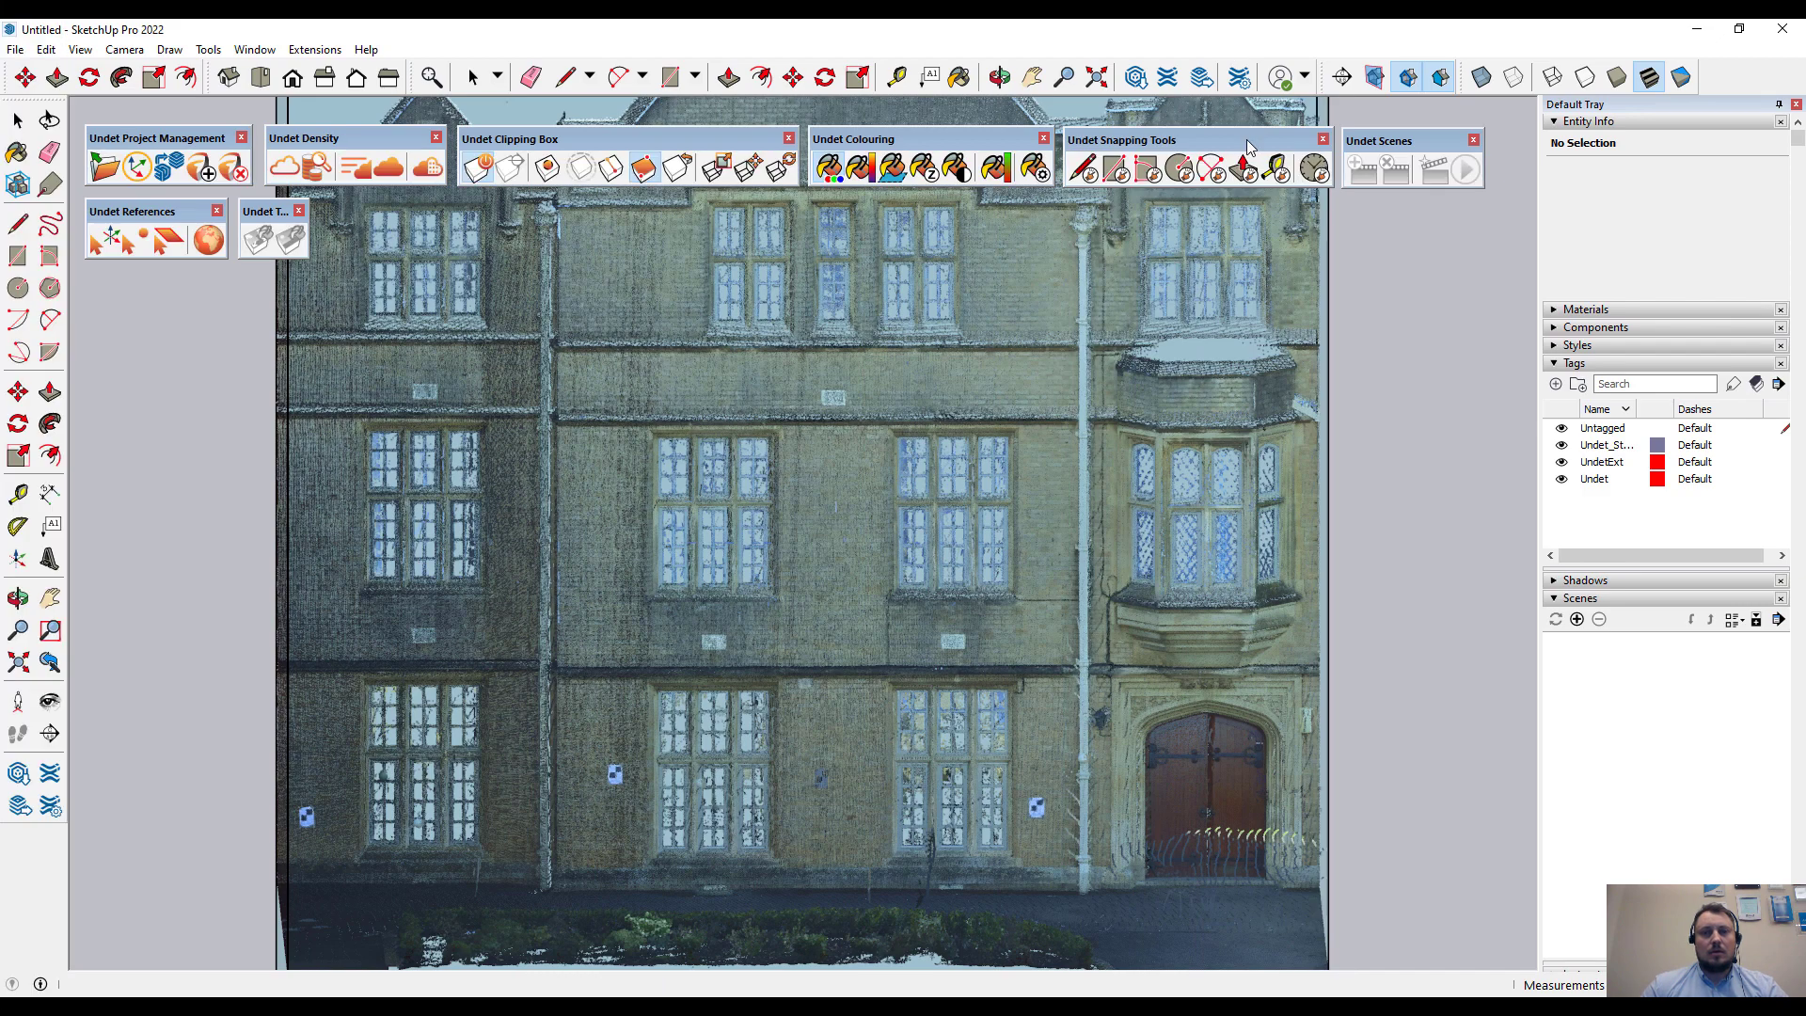
left_click_drag(1248, 139, 277, 304)
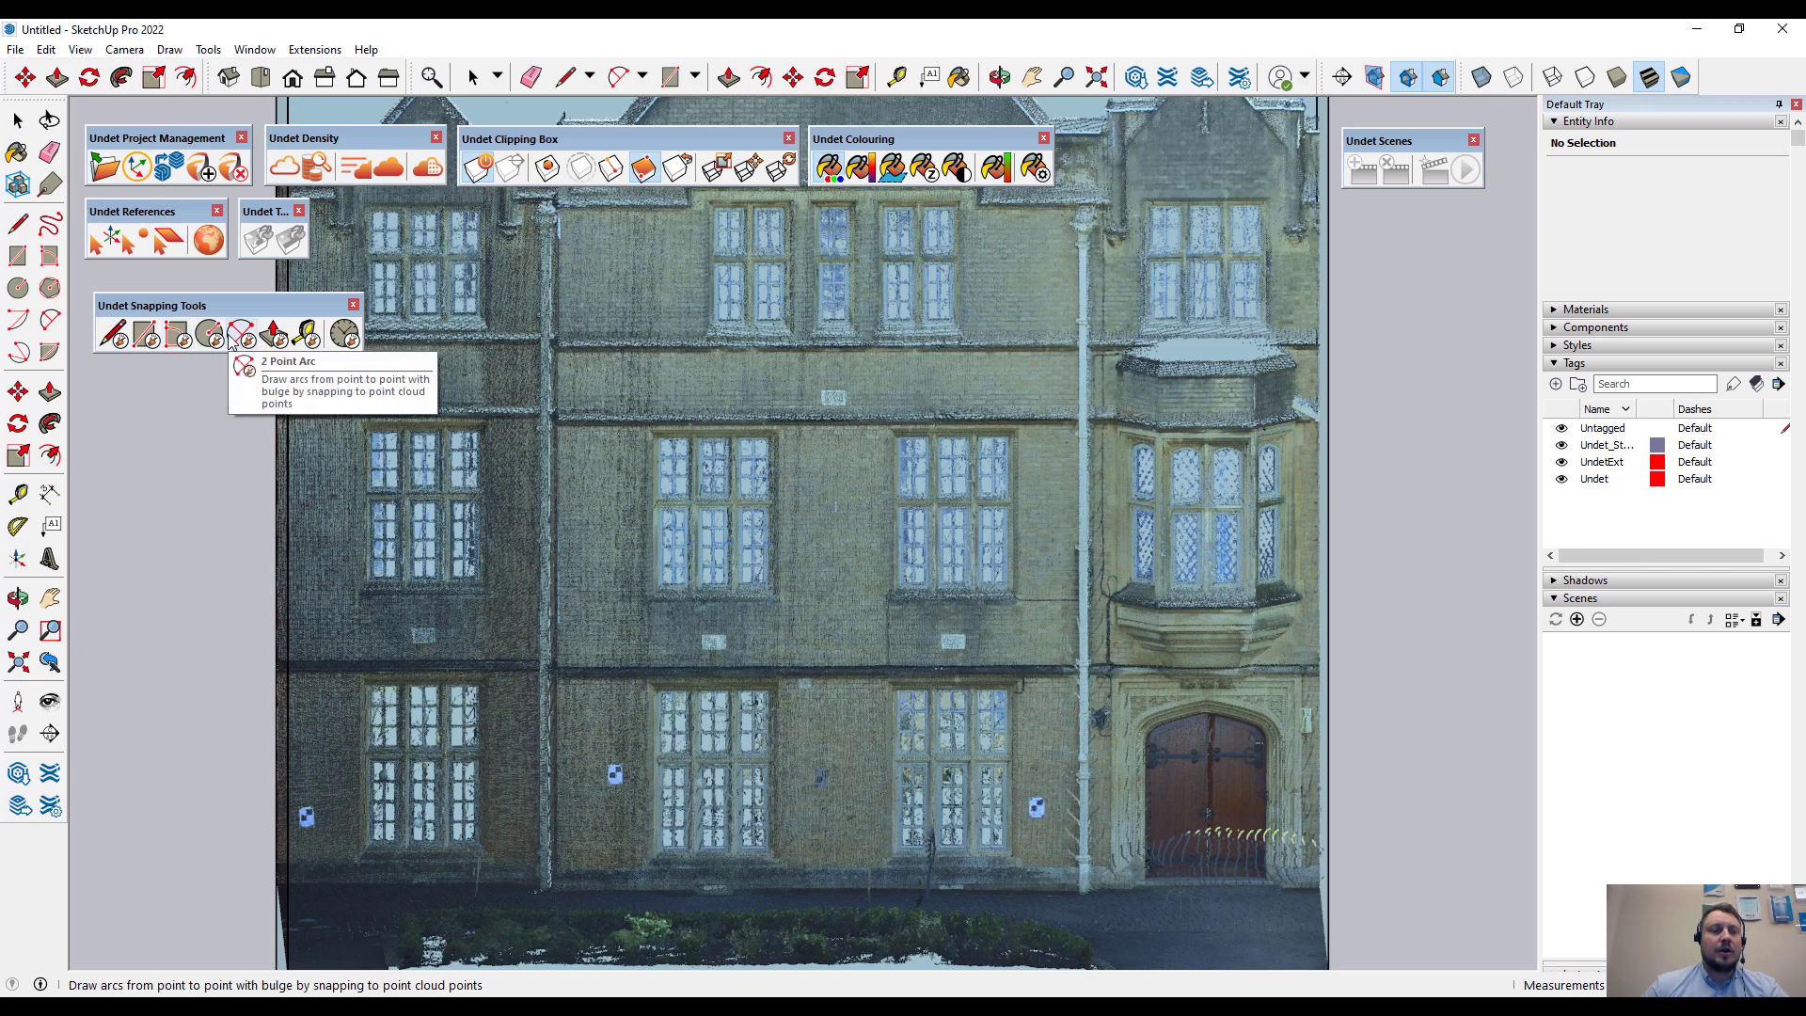
- Place a horizontal guide line at the head of the top-floor windows with the snapping Tape Measure
left_click(306, 336)
scroll(713, 210, "up", 5)
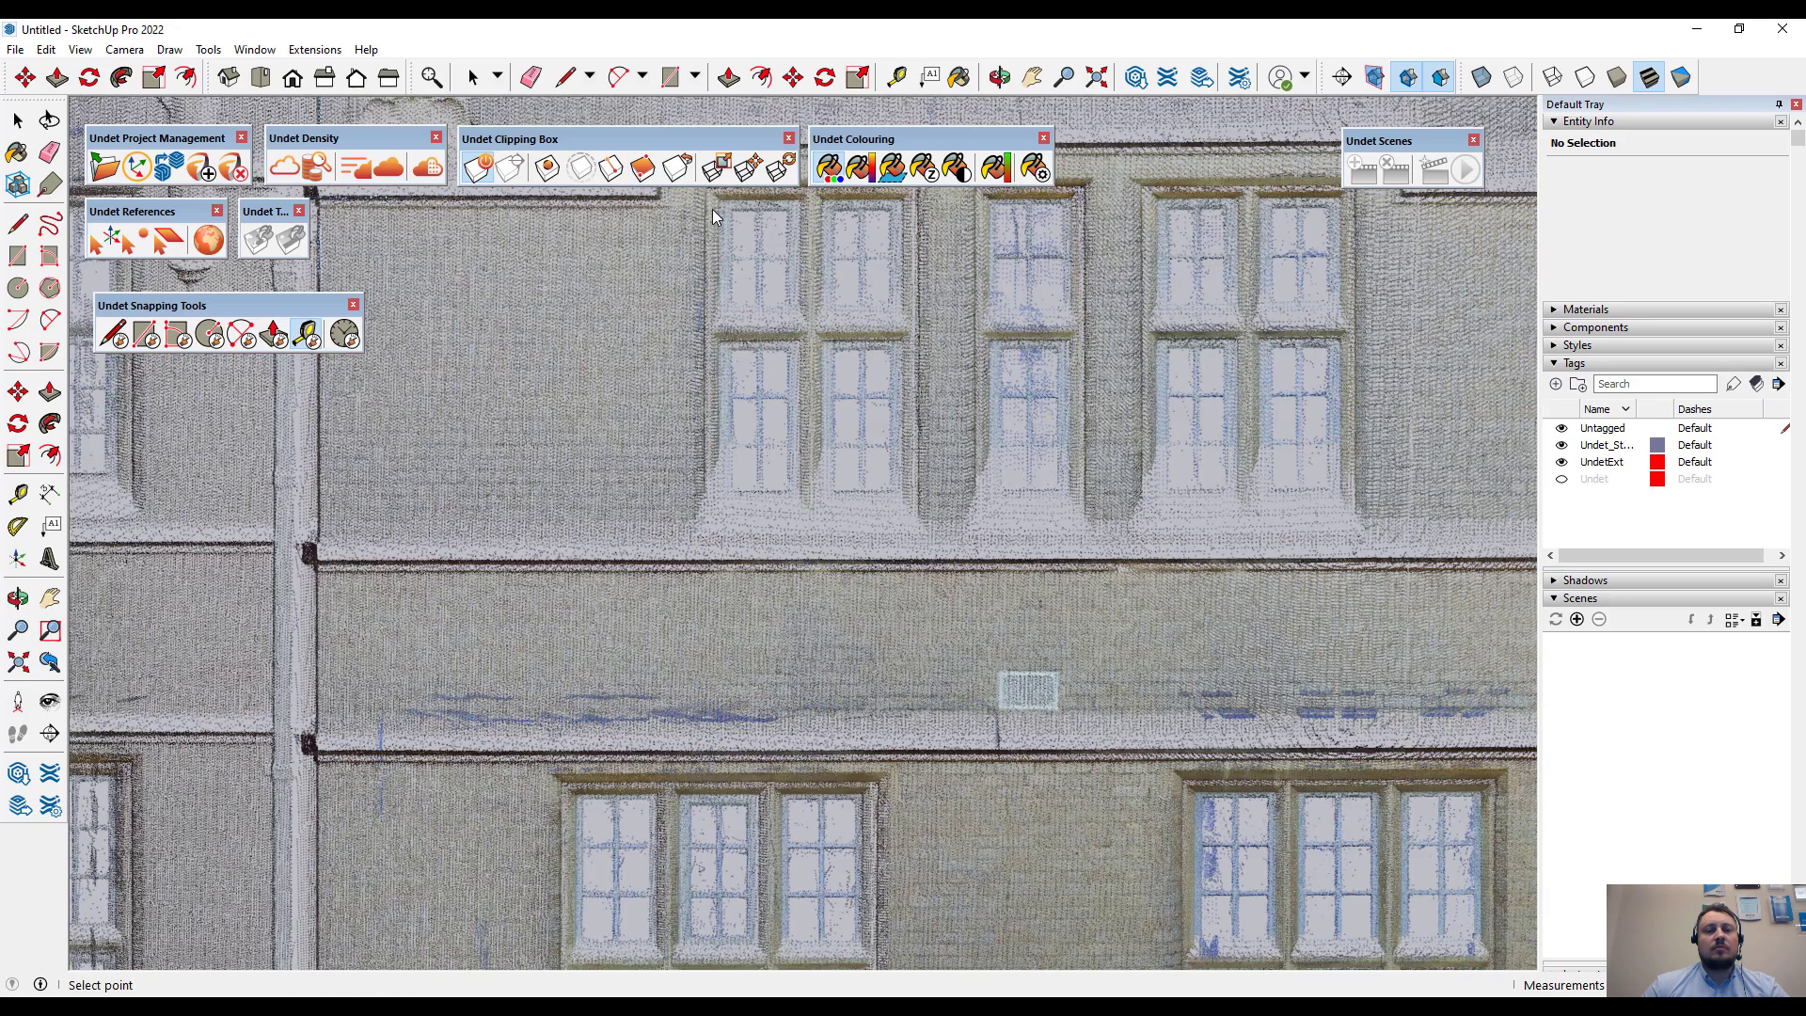
scroll(627, 310, "up", 2)
left_click(583, 309)
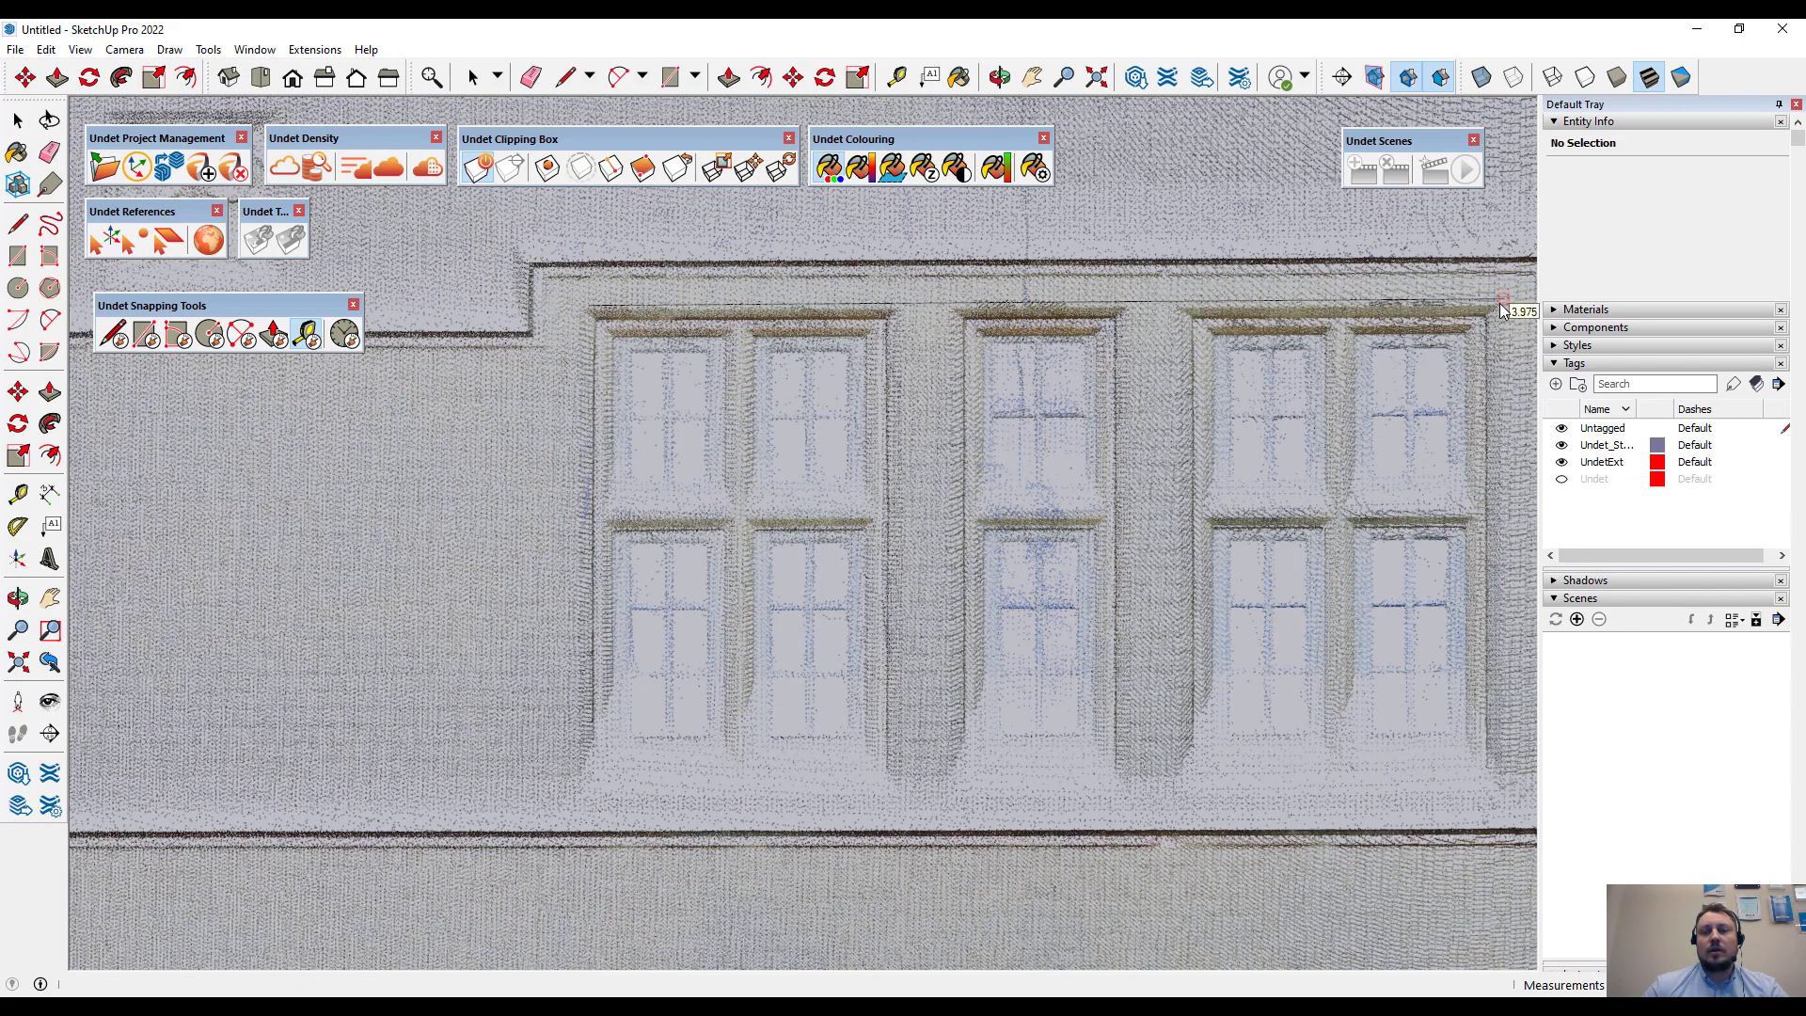
- Draw a large rectangle on the facade wall with the snapping Rectangle tool, ending beside the checkered target near the downpipe
scroll(1441, 325, "down", 6)
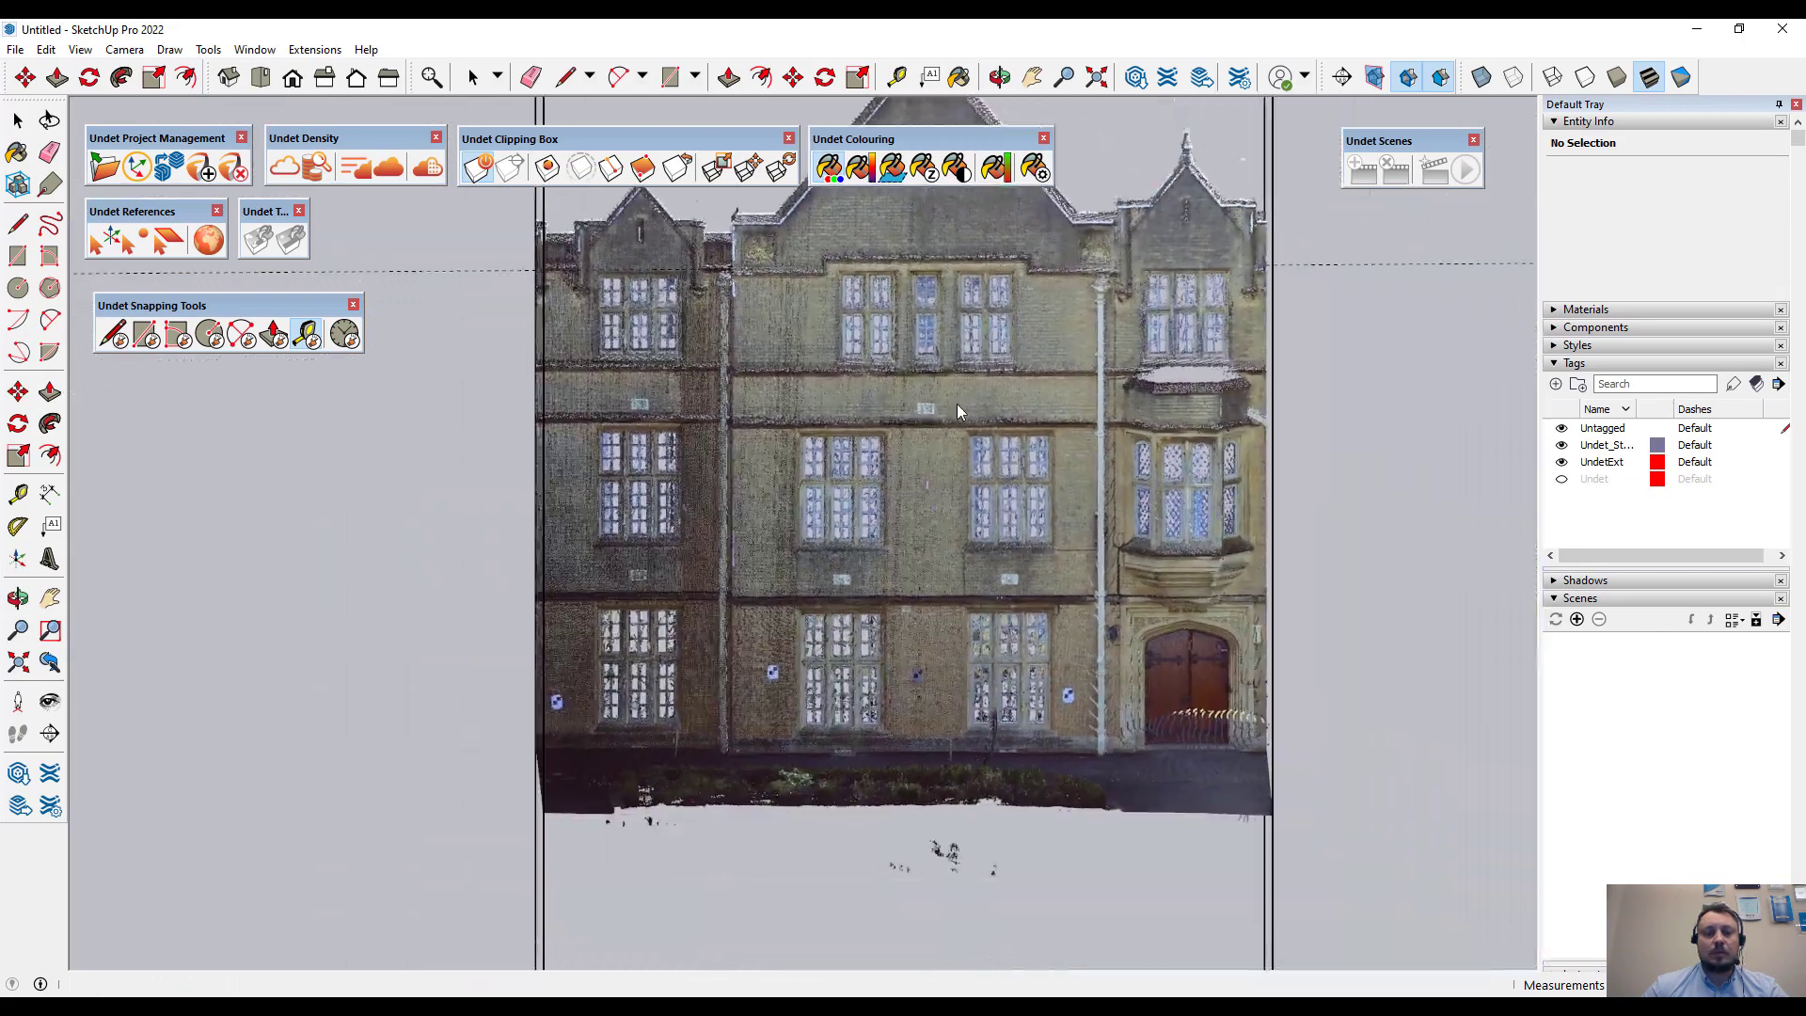
middle_click_drag(957, 411, 943, 409)
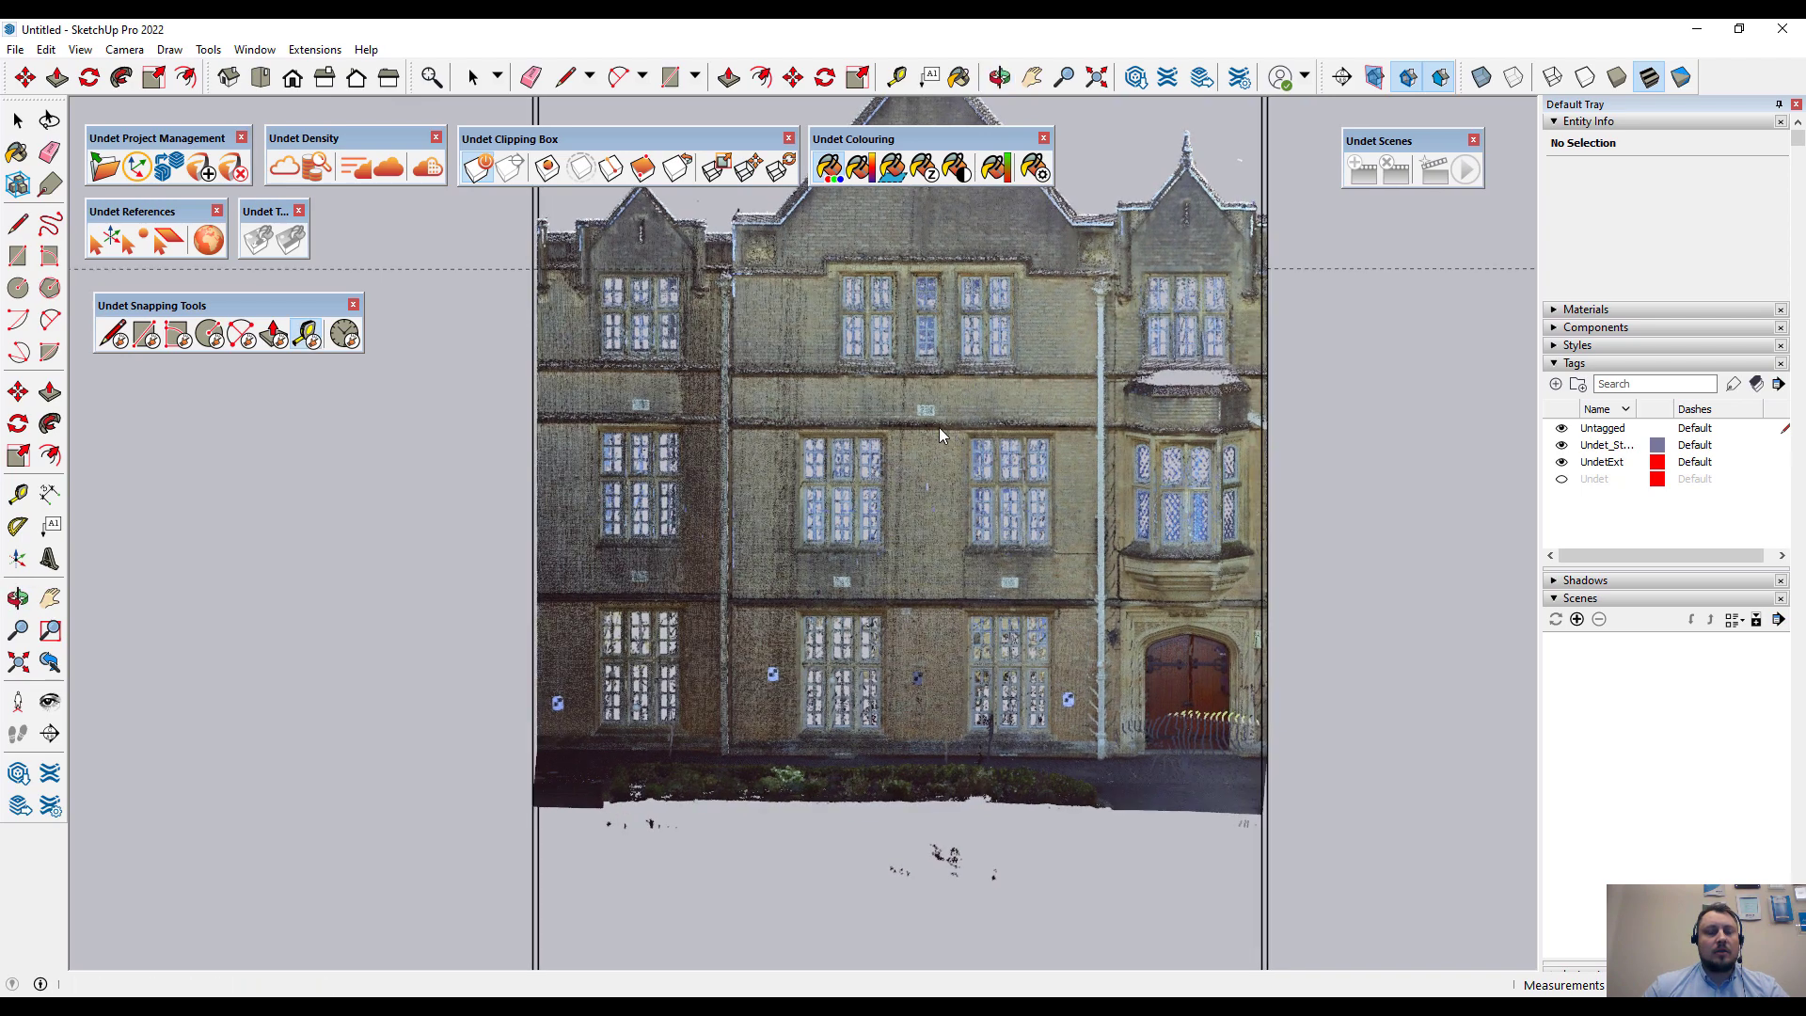
scroll(979, 393, "up", 3)
middle_click_drag(978, 393, 931, 425)
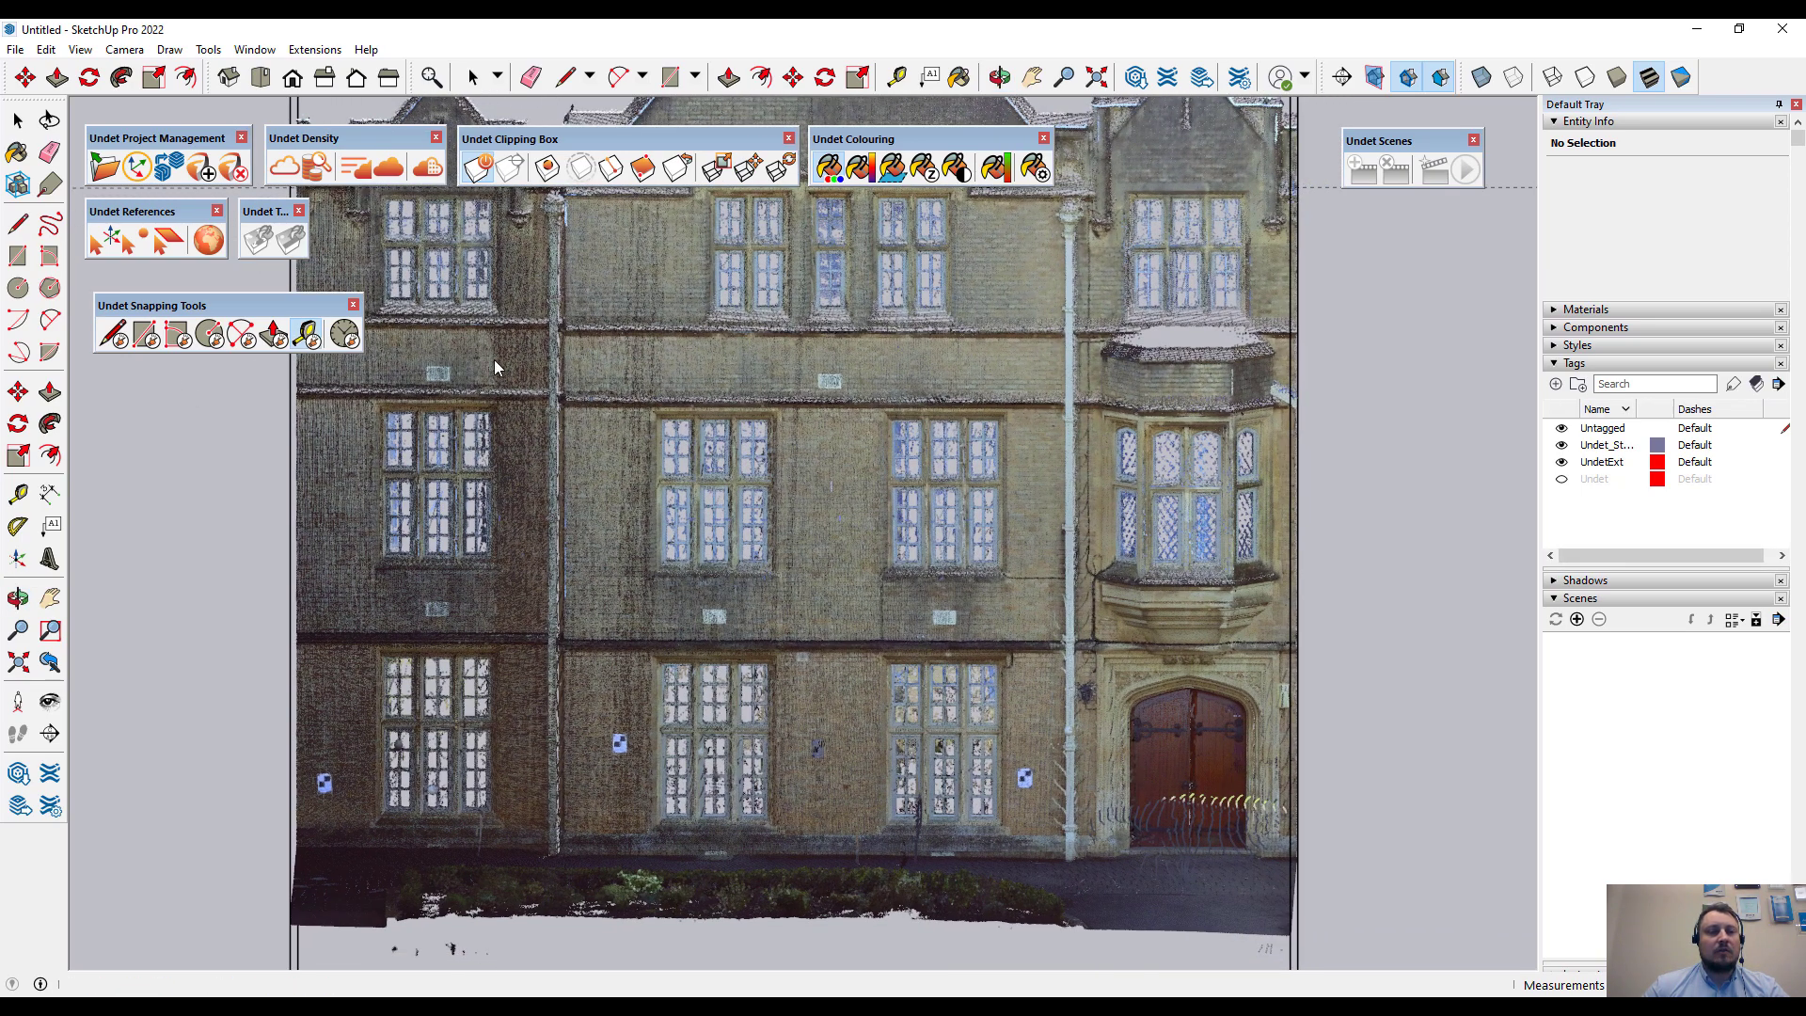
middle_click_drag(494, 359, 480, 362)
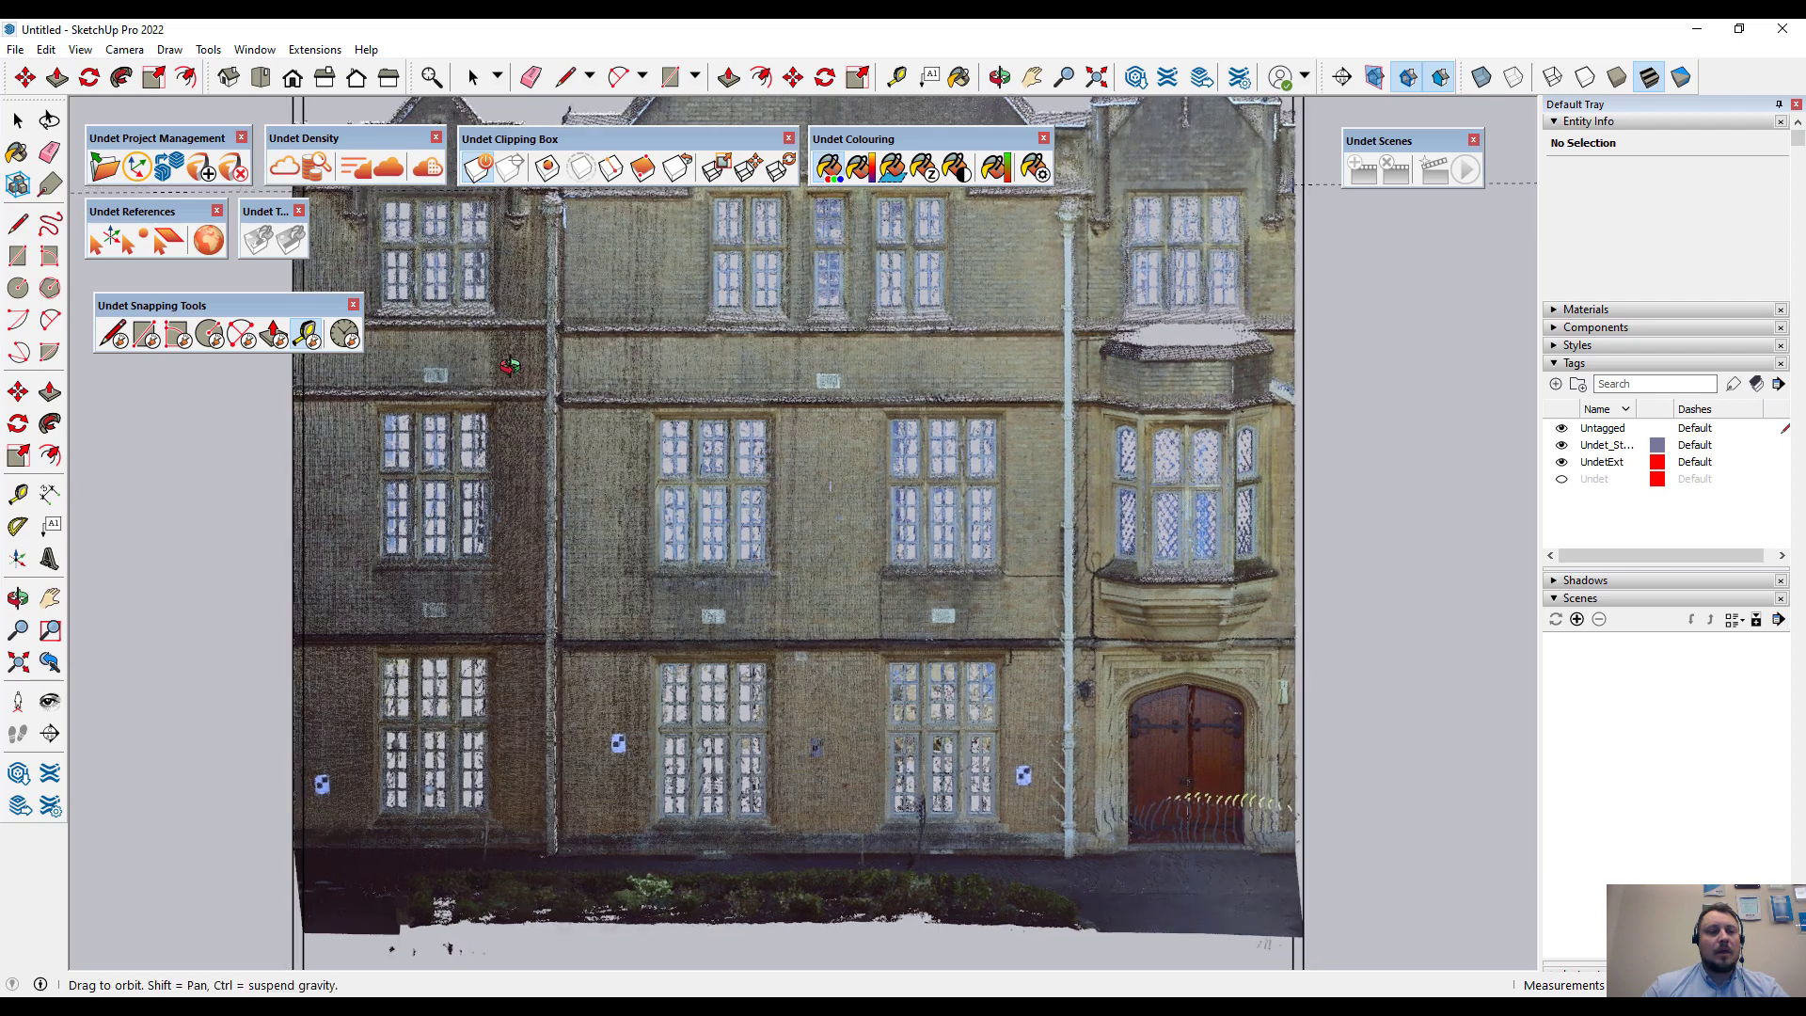
left_click(146, 339)
scroll(599, 245, "up", 2)
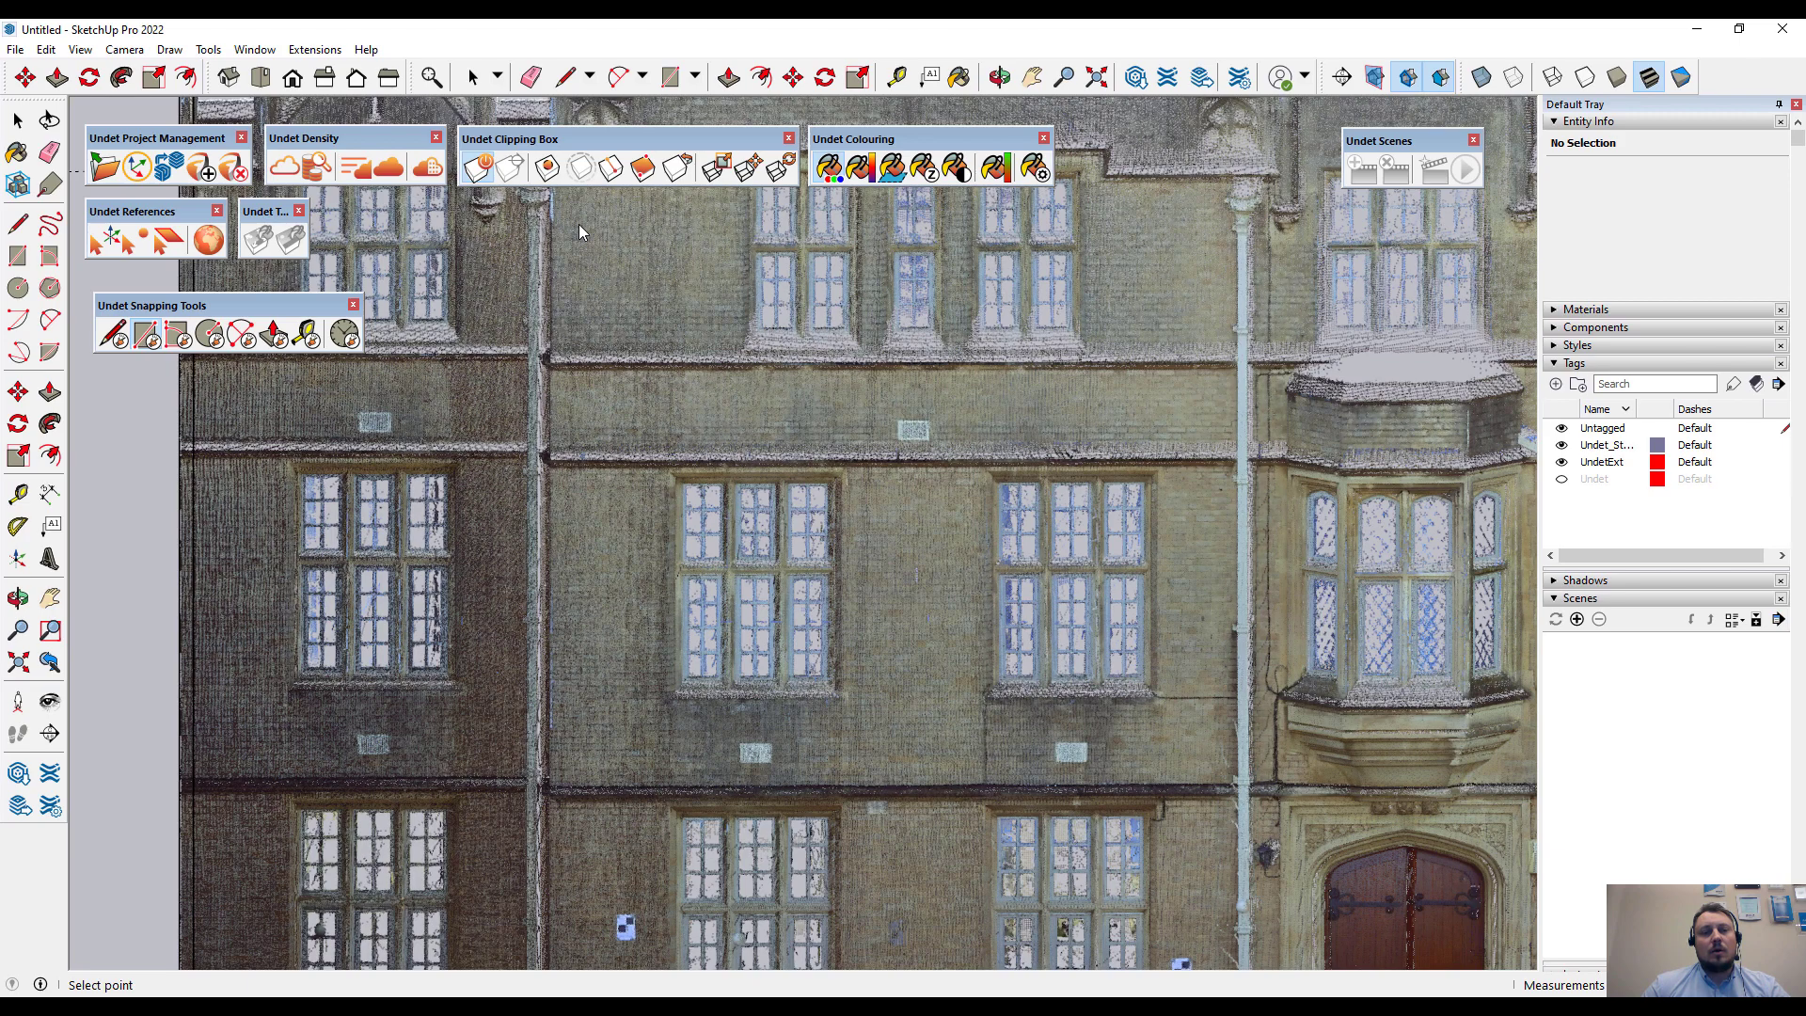
scroll(983, 752, "down", 3)
scroll(1102, 868, "up", 3)
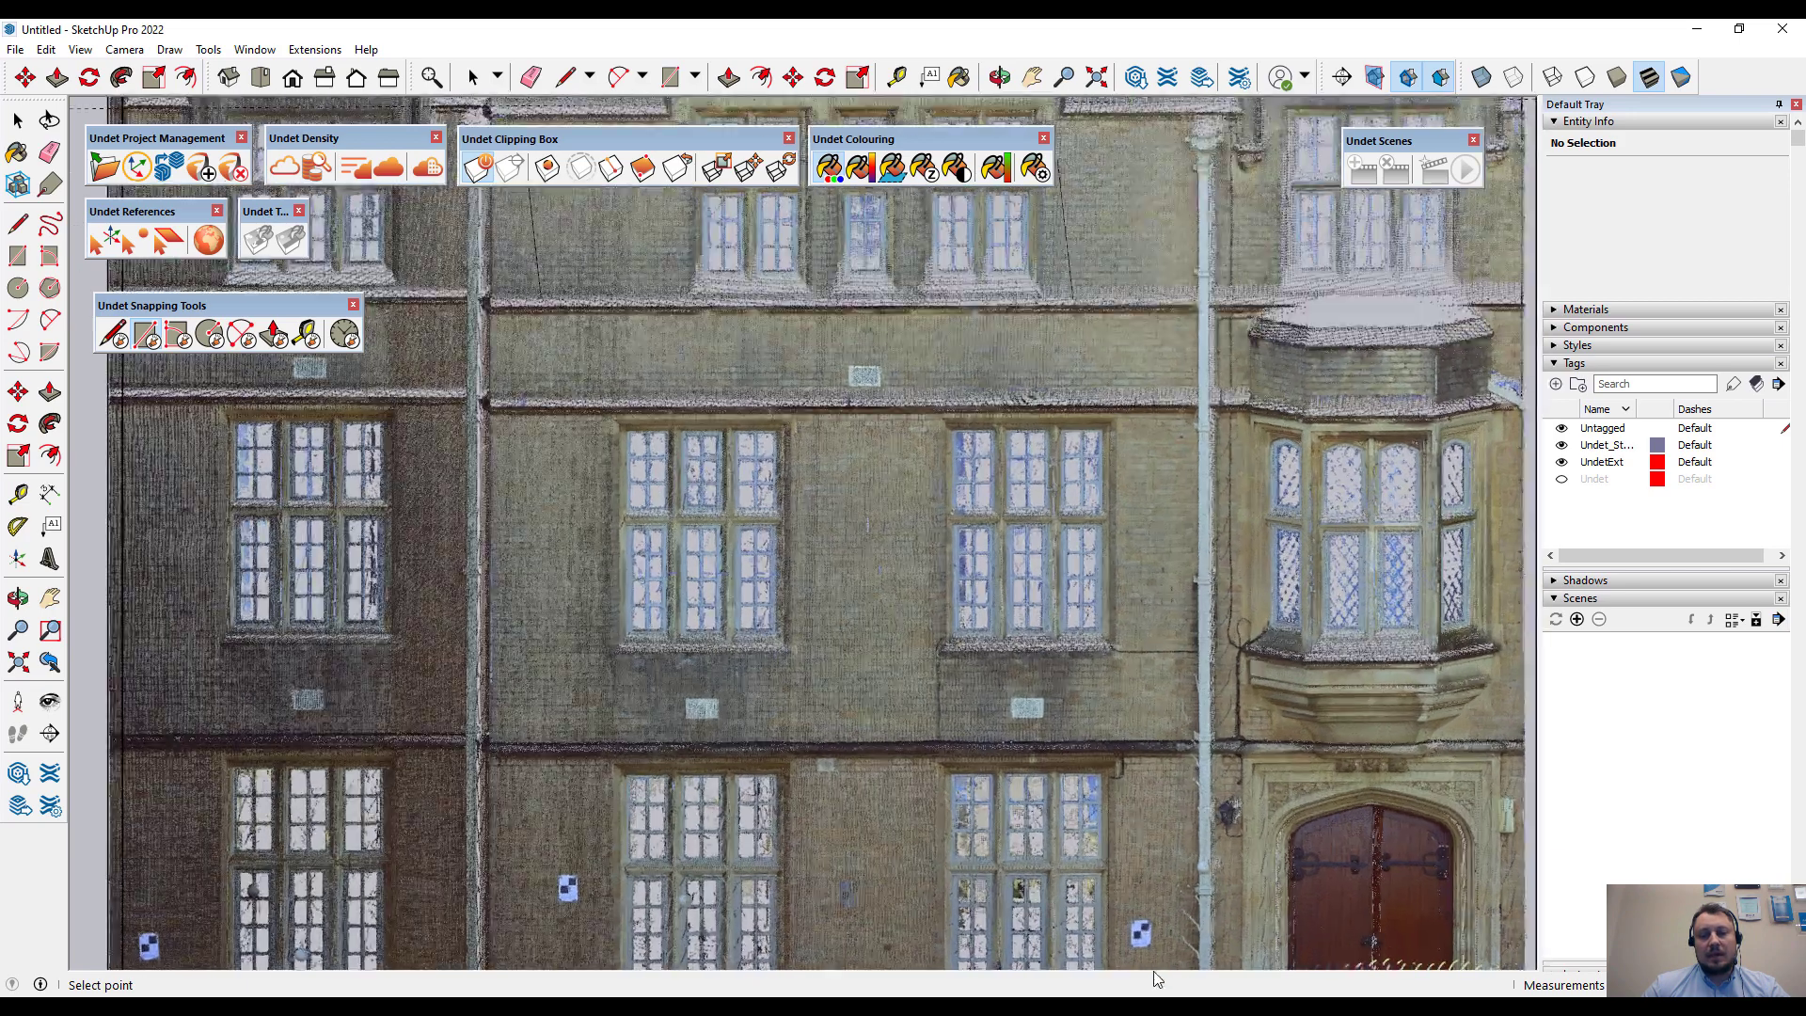
scroll(1169, 936, "up", 1)
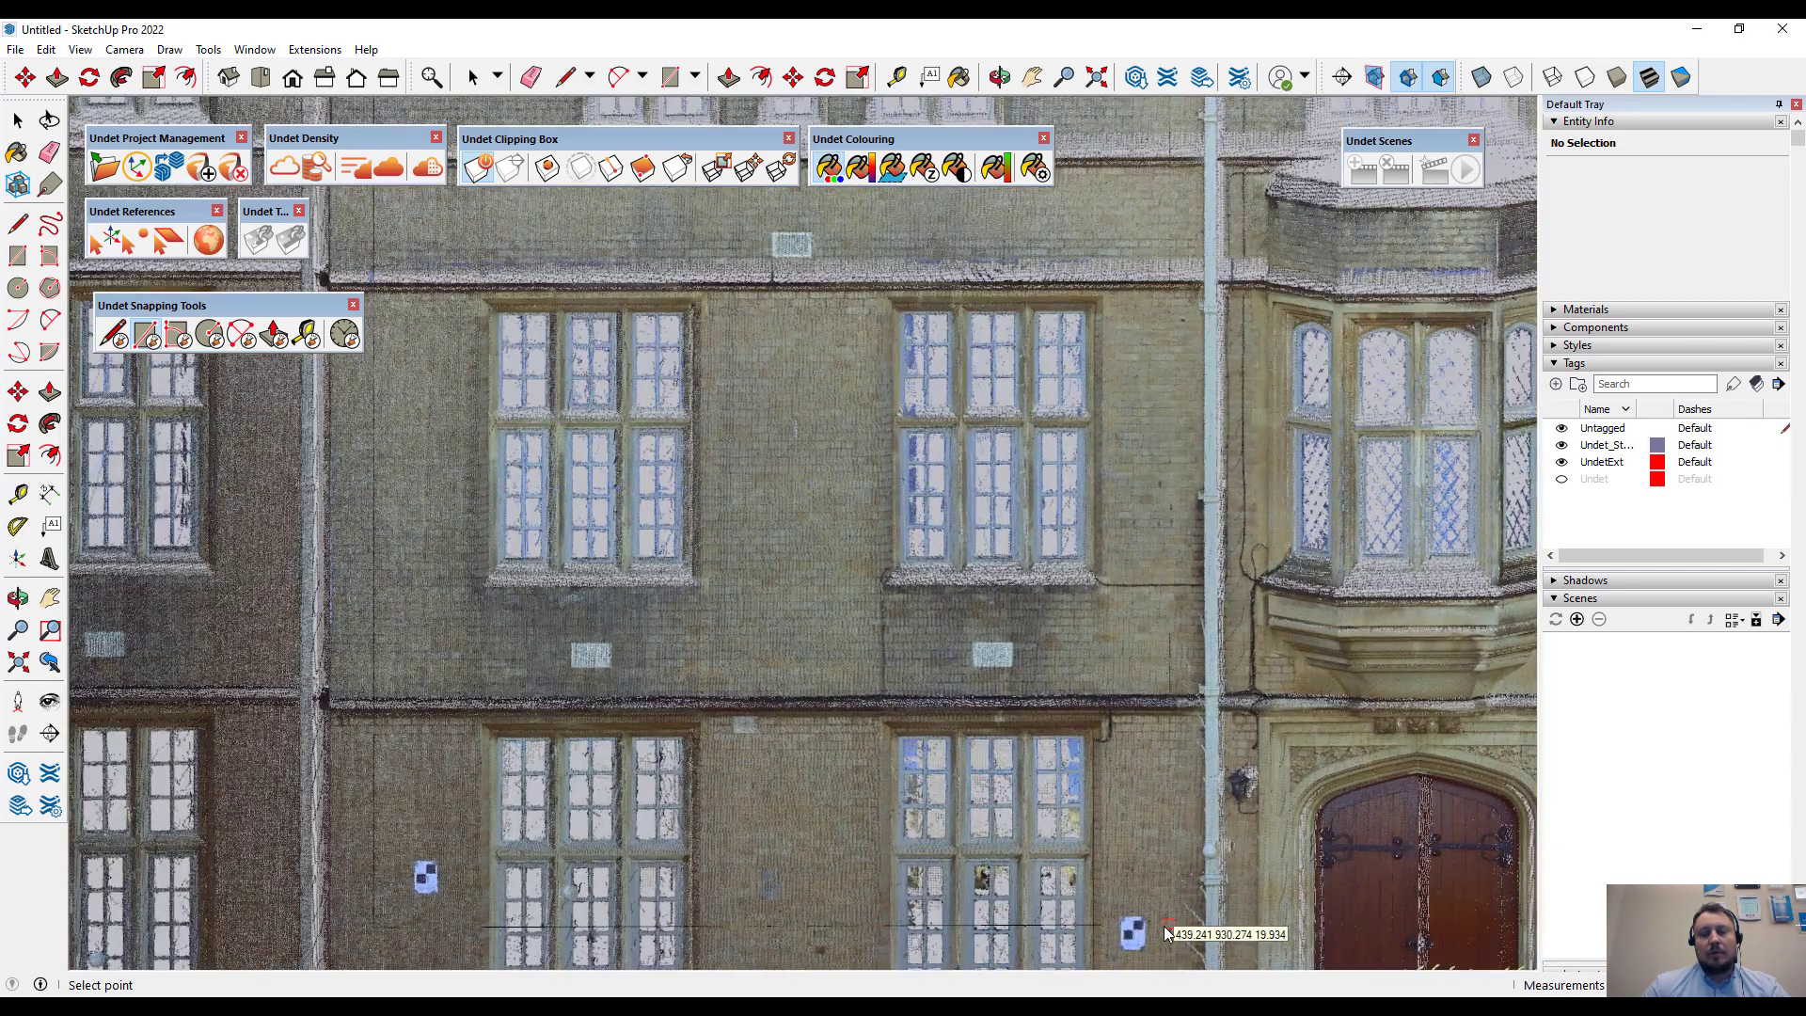
left_click(1165, 928)
- Try to draw a rectangle along the step below the arched entrance door, snapping to the point cloud
scroll(1116, 858, "down", 1)
middle_click_drag(1093, 776, 985, 731, "shift")
scroll(985, 724, "up", 8)
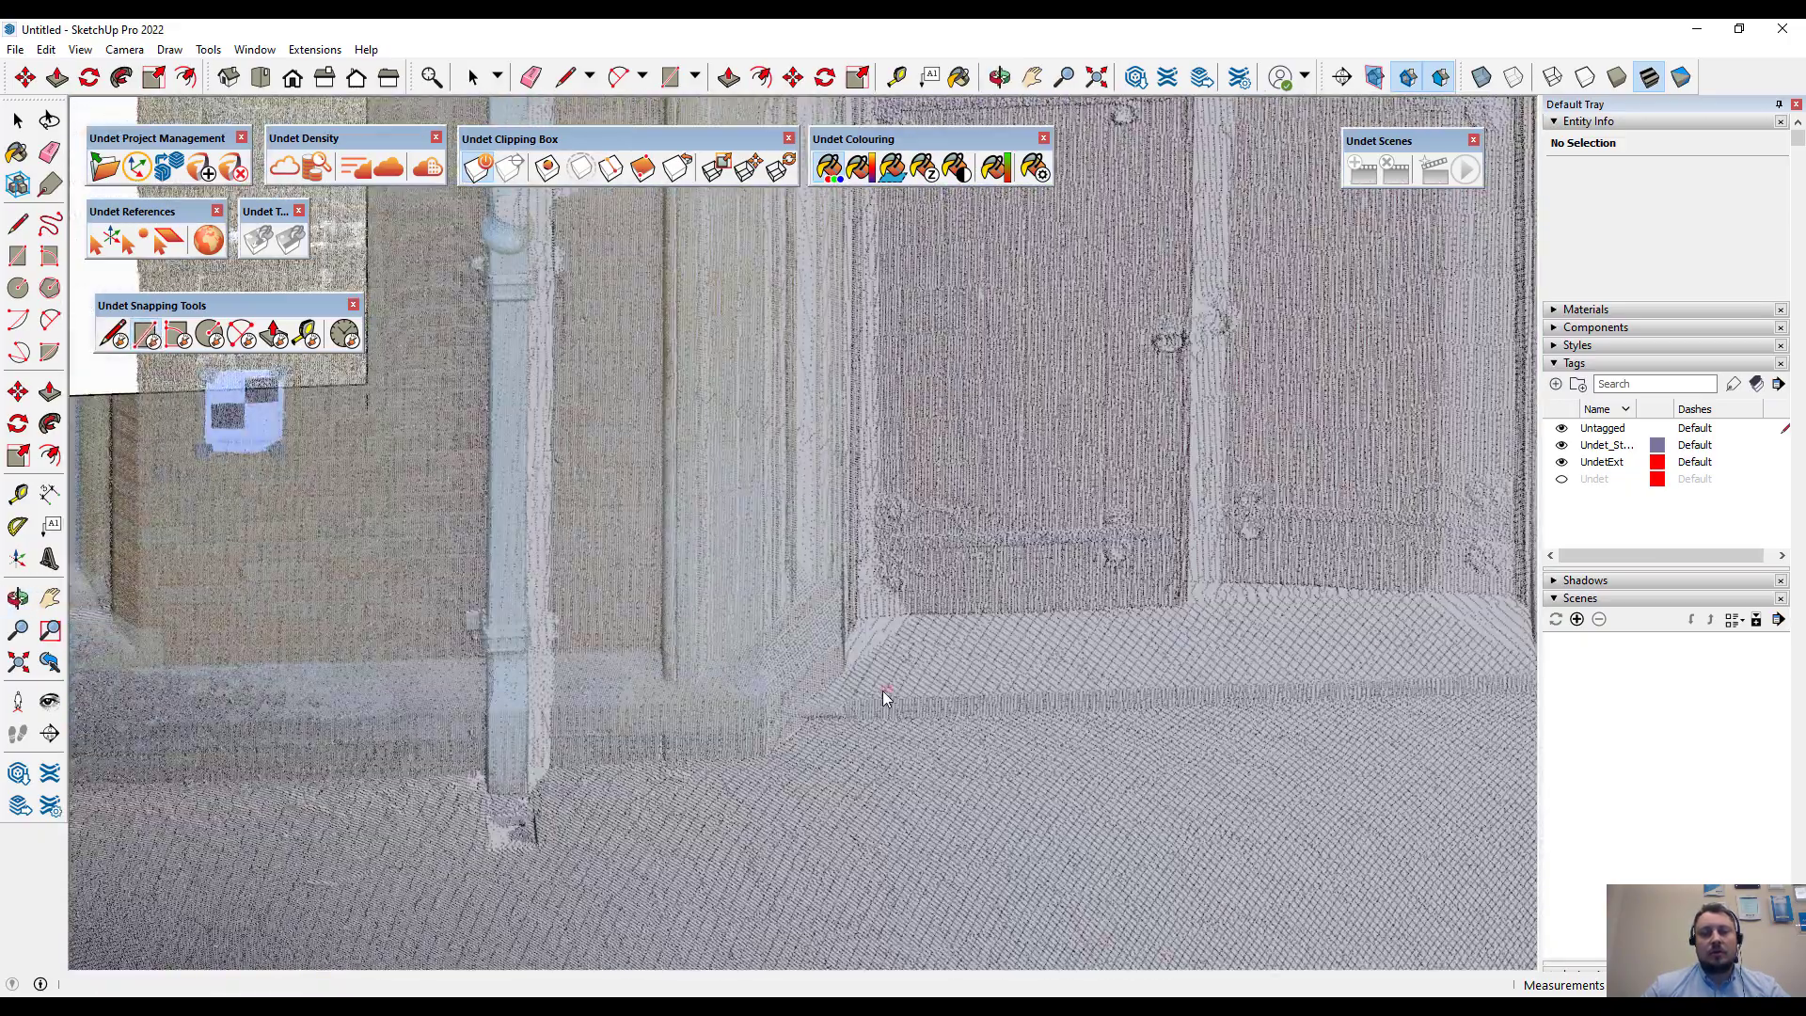
left_click(883, 691)
left_click(1431, 618)
- Draw a second wall rectangle from the first one's upper corner beside the downpipe to the wall just beyond the bay window
scroll(1378, 642, "down", 6)
middle_click_drag(1331, 674, 1265, 555)
scroll(1263, 550, "down", 3)
middle_click_drag(1208, 136, 1115, 538, "shift")
scroll(1113, 546, "up", 10)
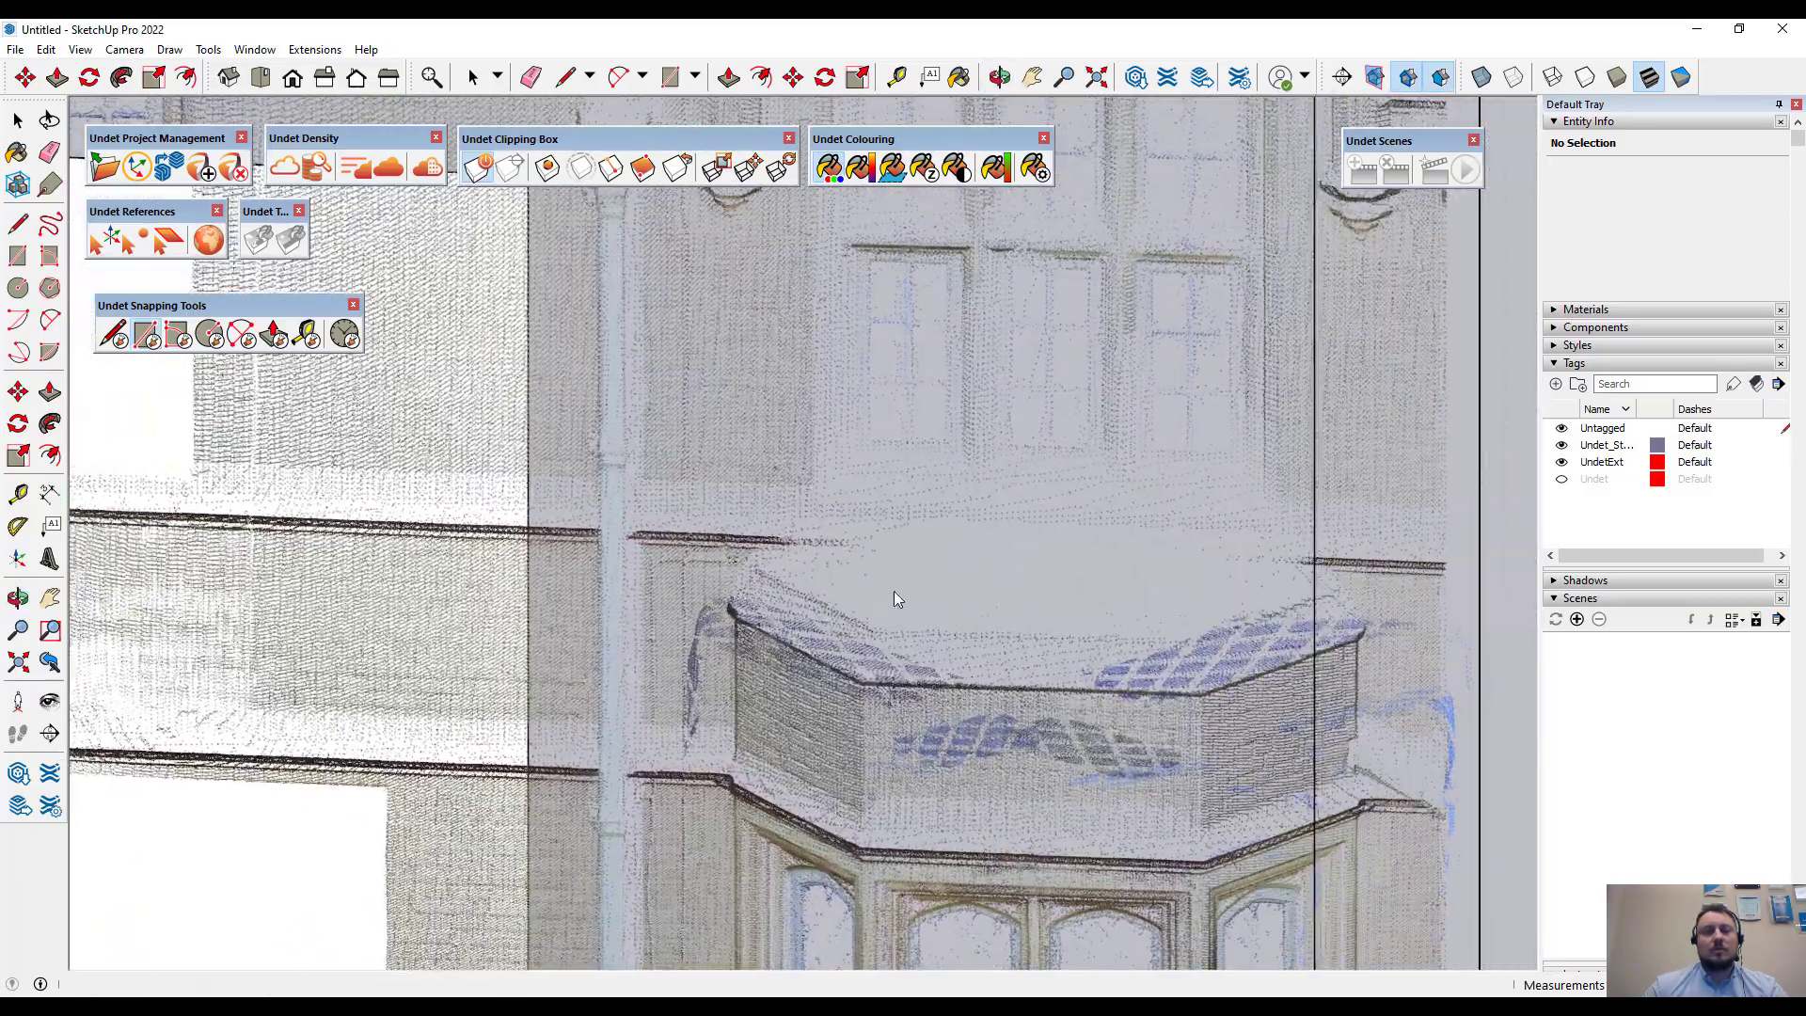
mouse_move(894, 590)
middle_mouse_down()
mouse_move(890, 512)
mouse_move(903, 616)
middle_mouse_up()
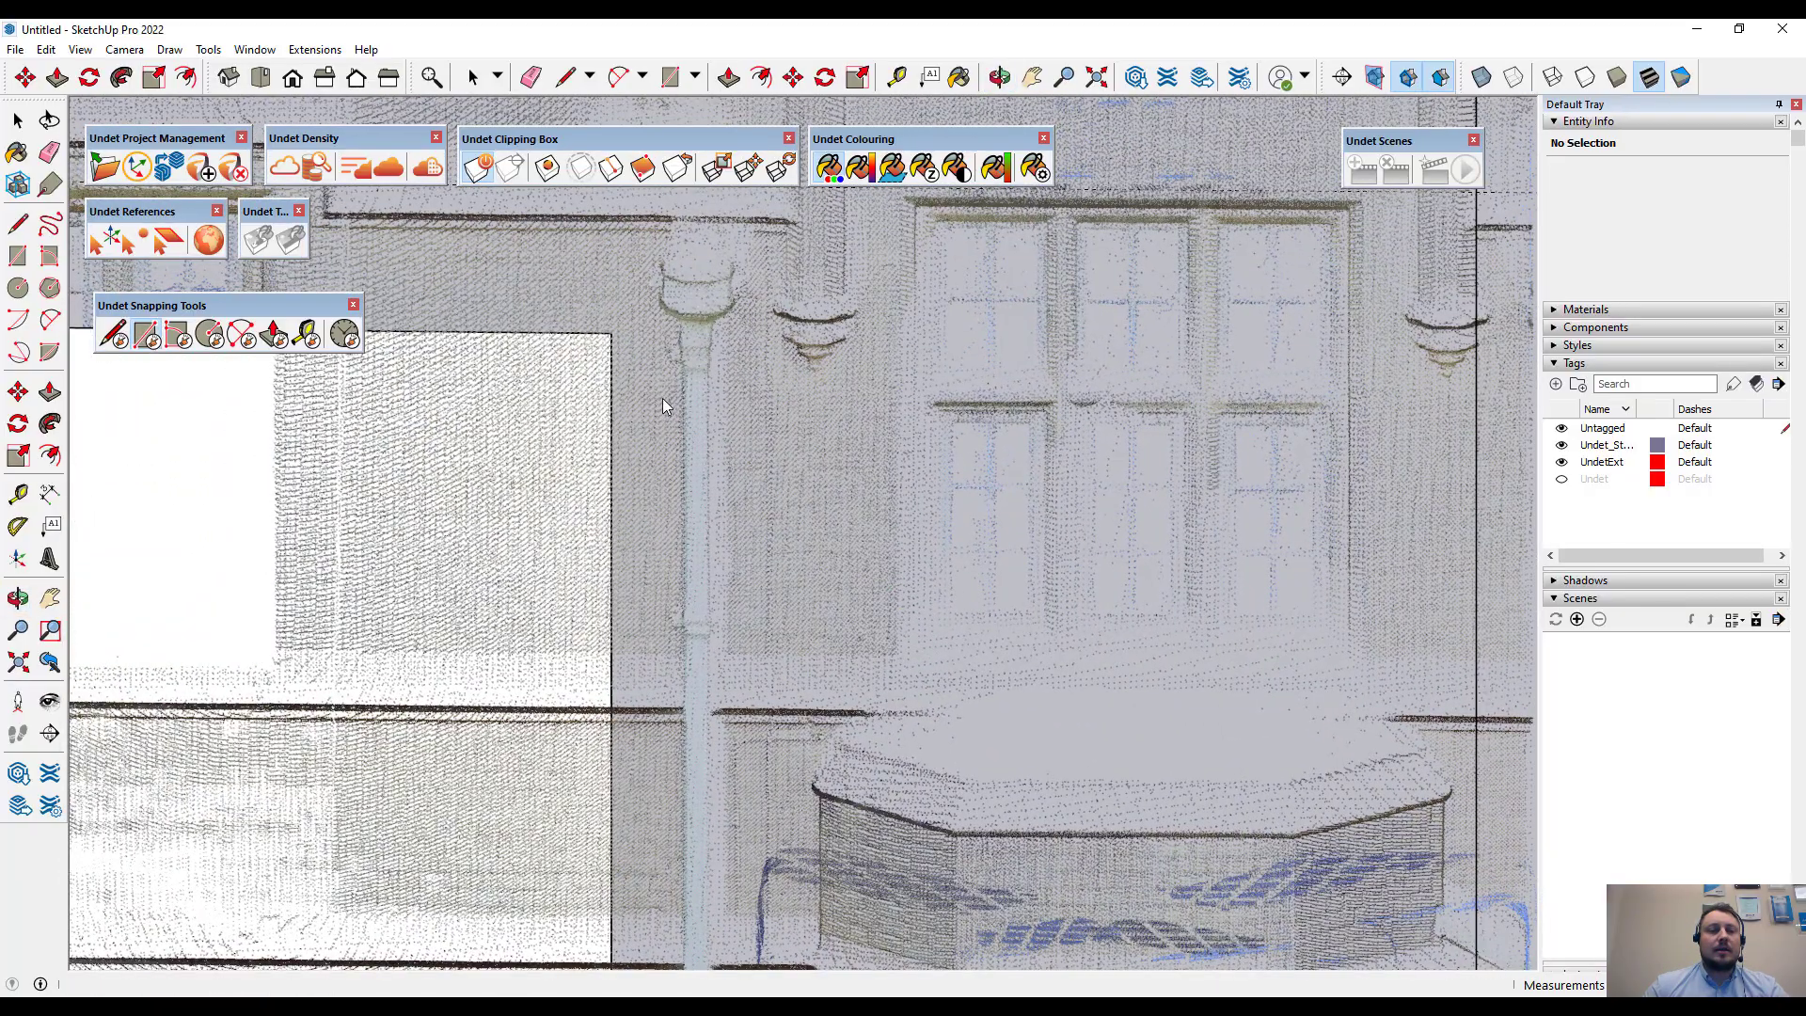
left_click(613, 333)
scroll(625, 360, "down", 3)
scroll(1049, 648, "up", 1)
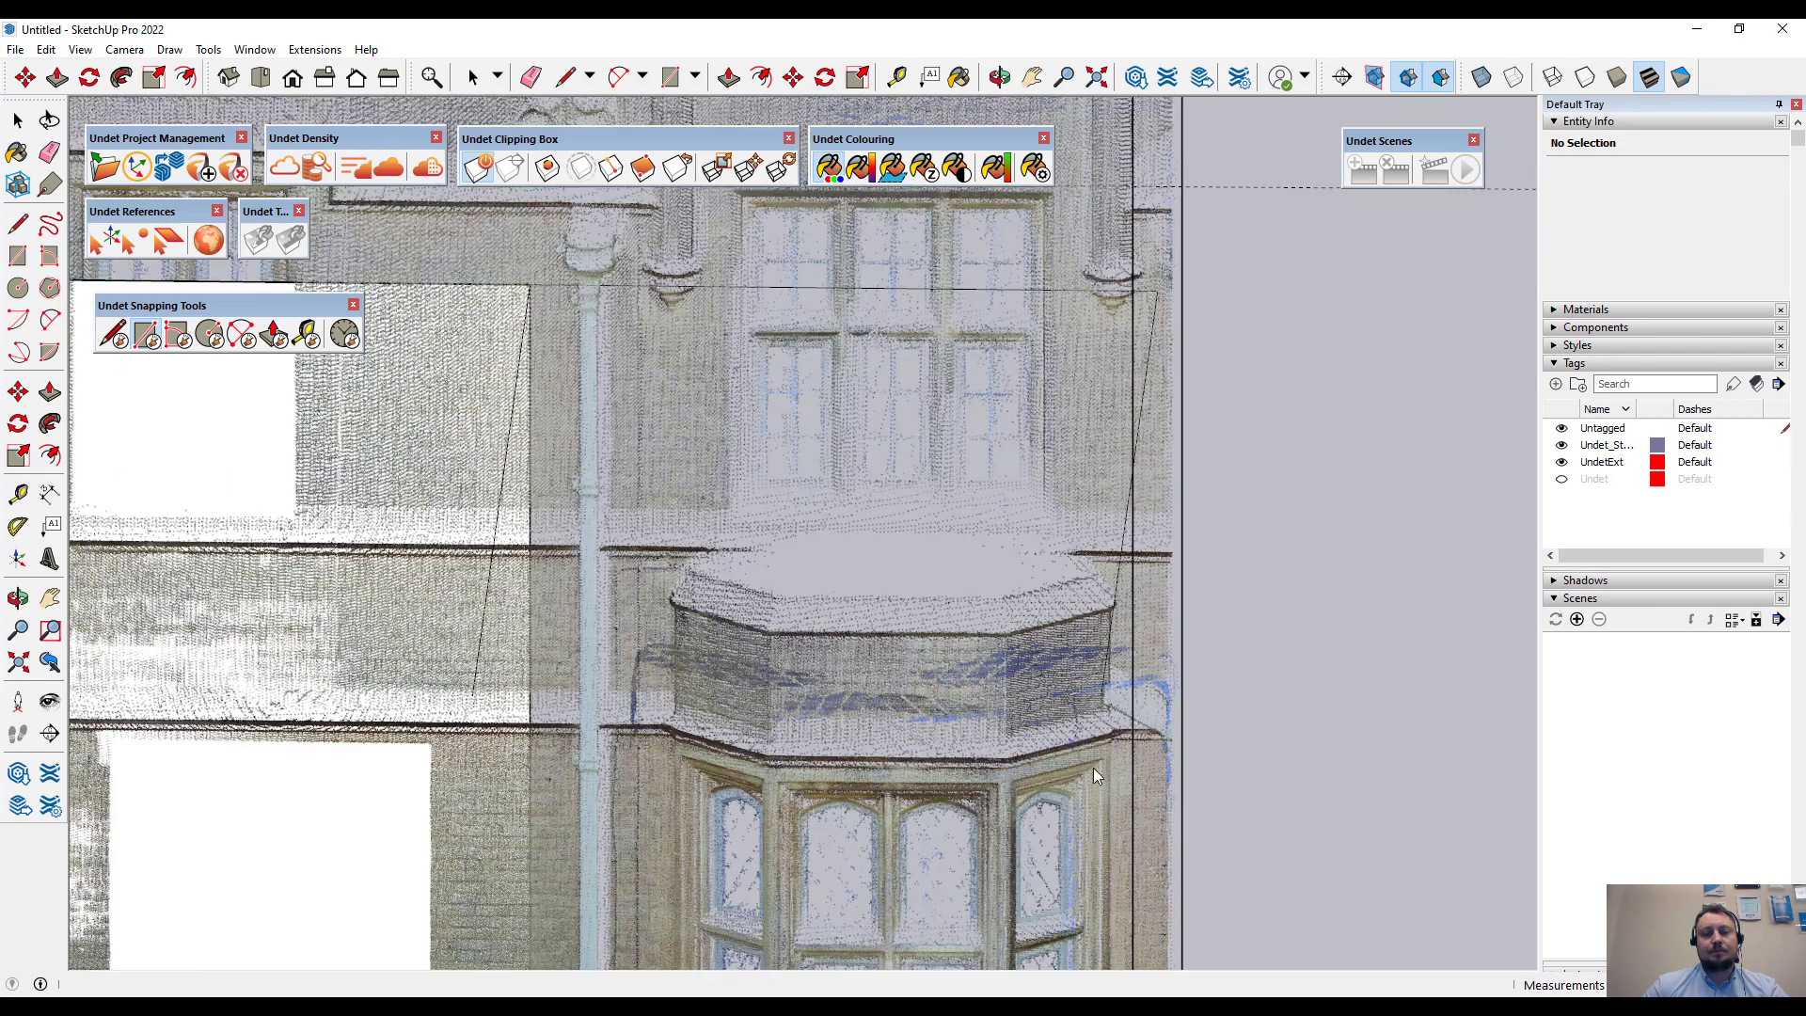
middle_click_drag(1093, 768, 1155, 833)
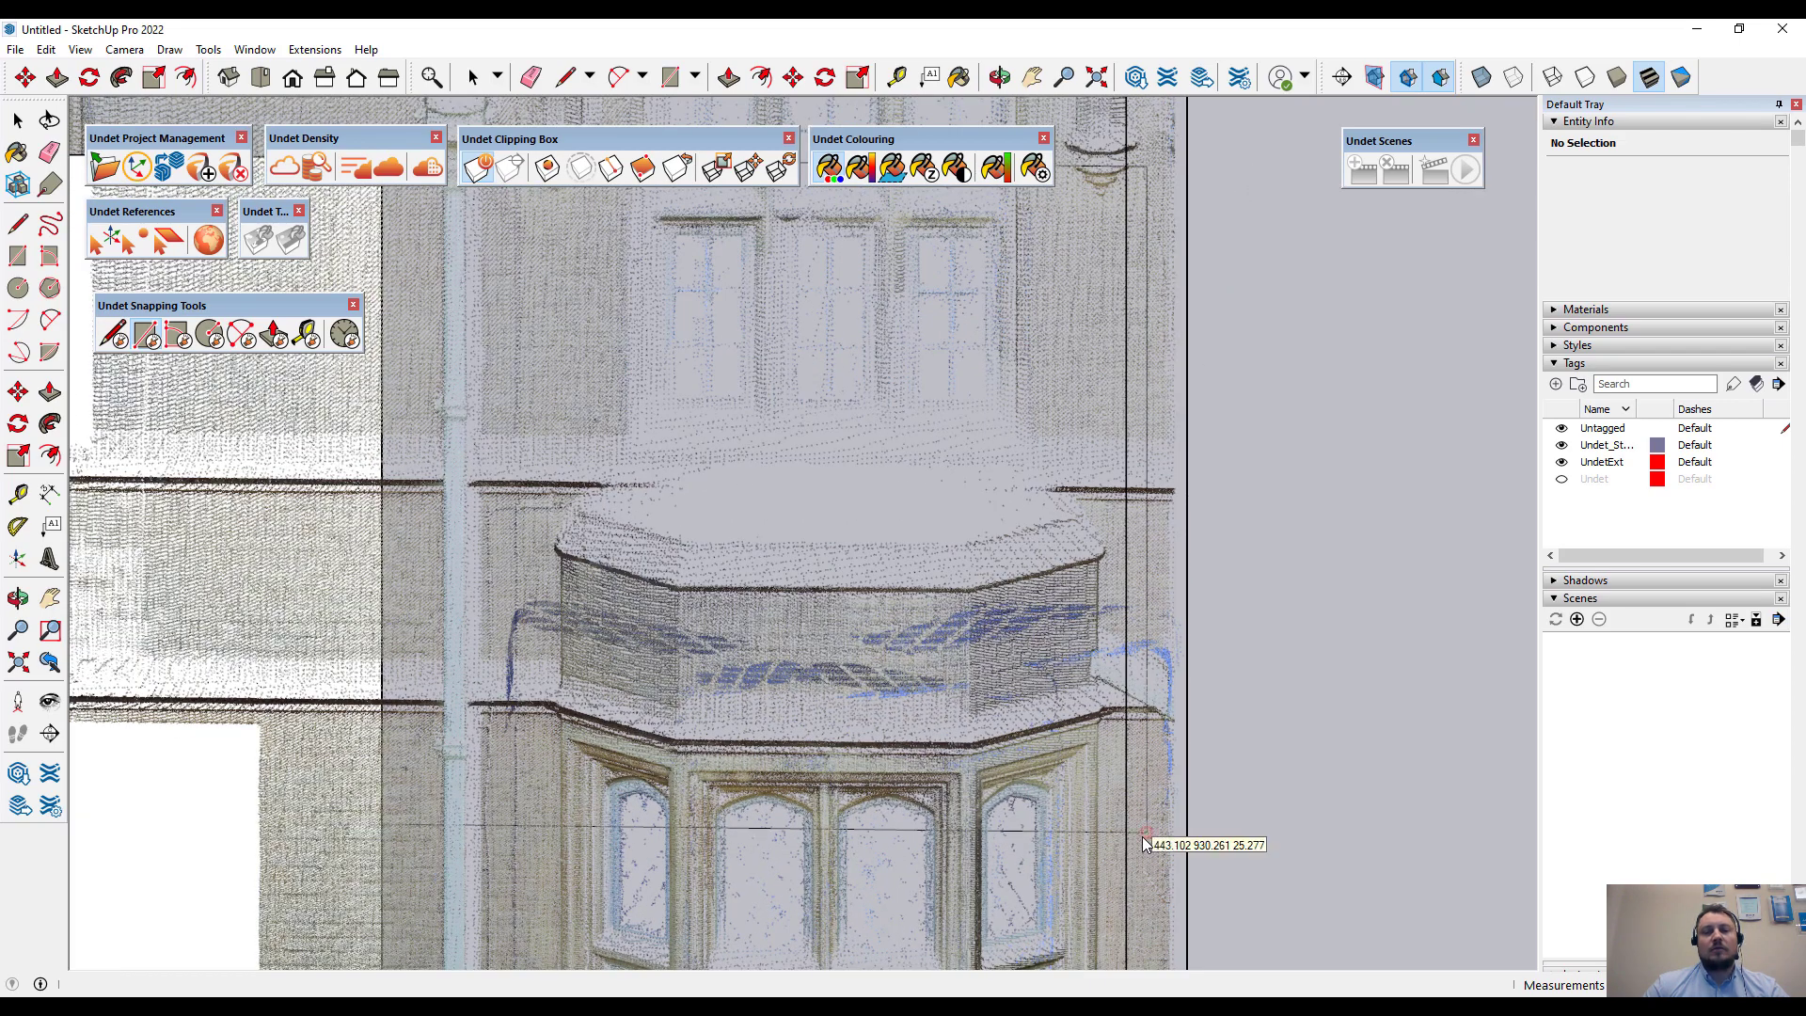
left_click(1145, 837)
scroll(1038, 758, "down", 2)
middle_click_drag(1033, 752, 1009, 721)
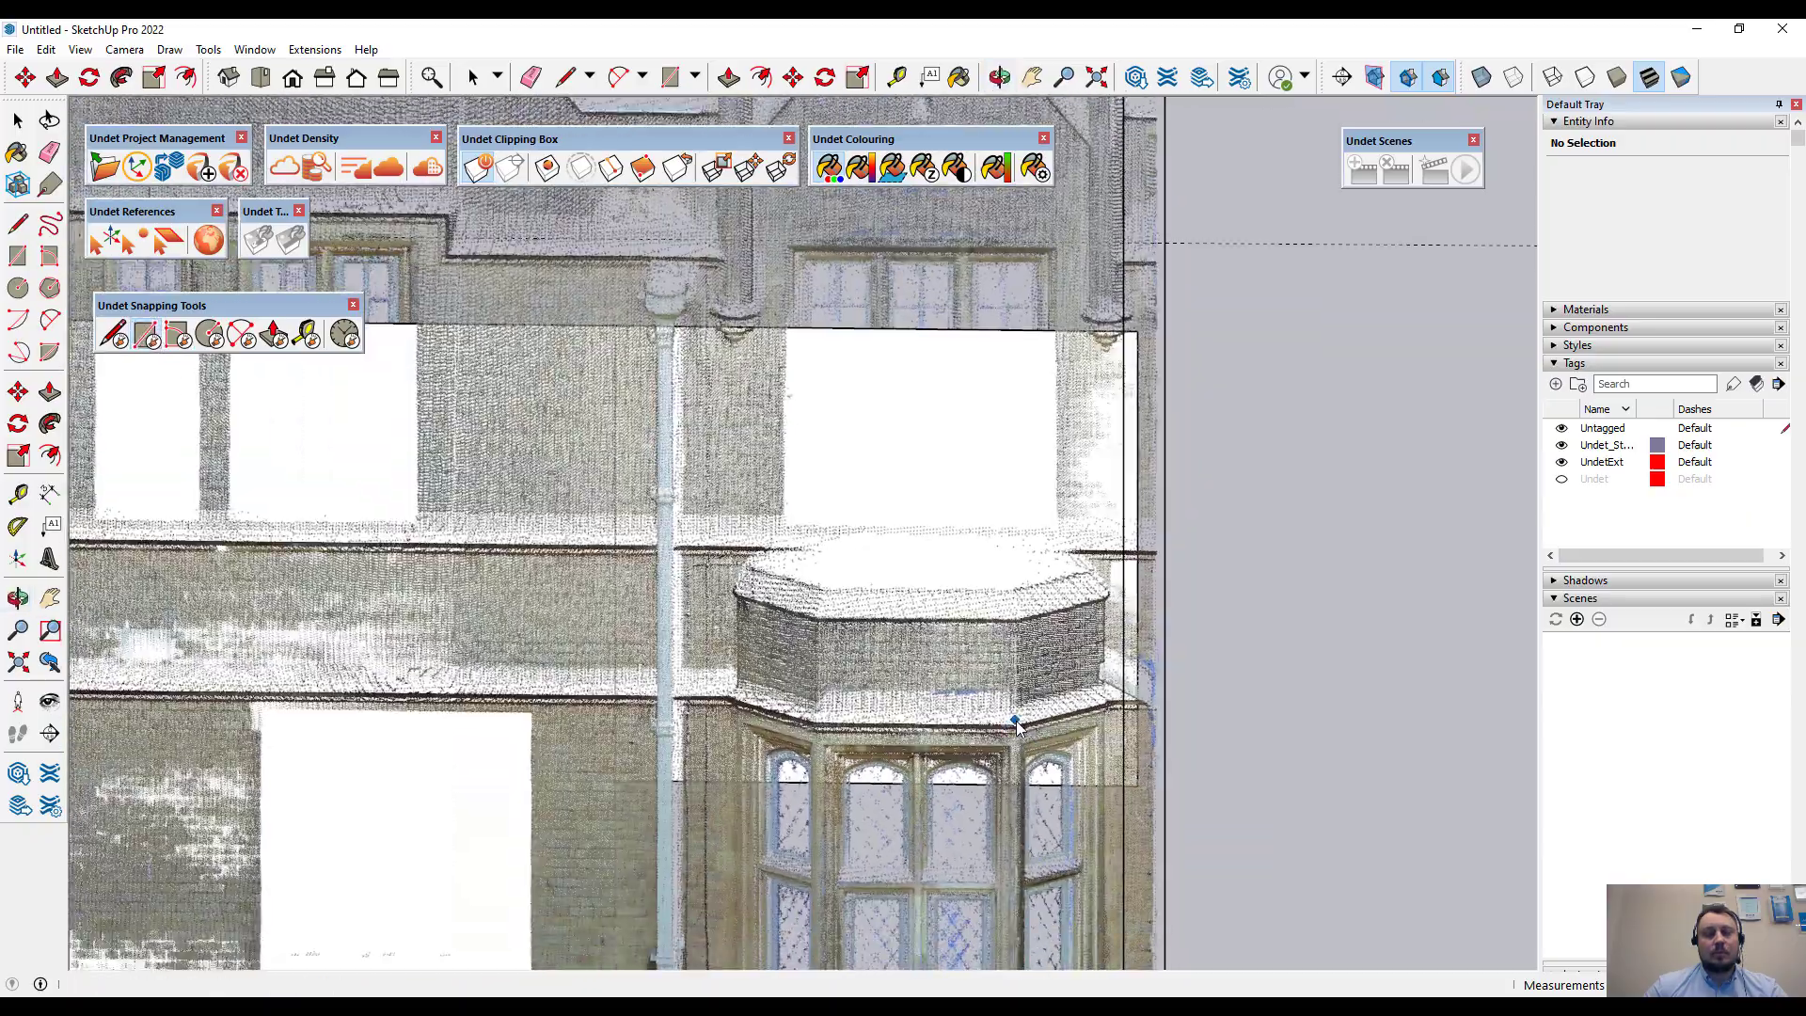
- Draw a small rectangle on the front face of the bay window's parapet, above the arched windows
scroll(815, 646, "up", 5)
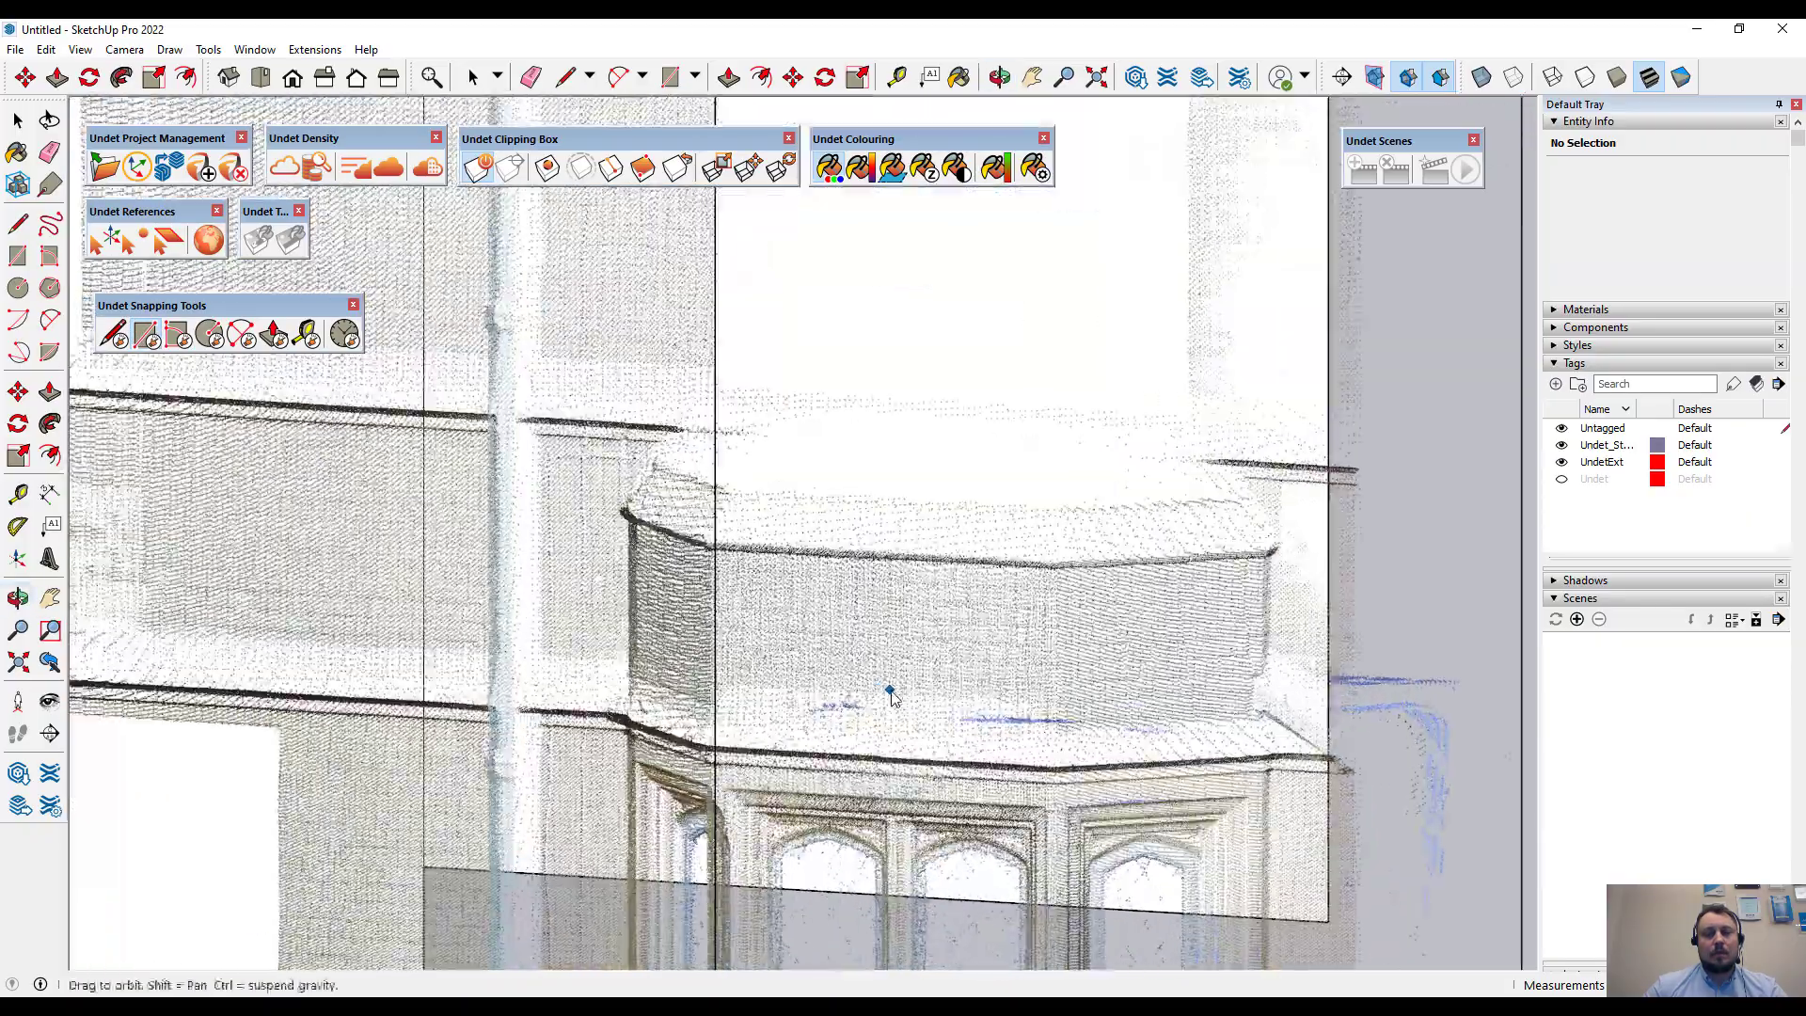
middle_click_drag(895, 693, 552, 597, "shift")
scroll(825, 647, "down", 2)
scroll(887, 629, "up", 4)
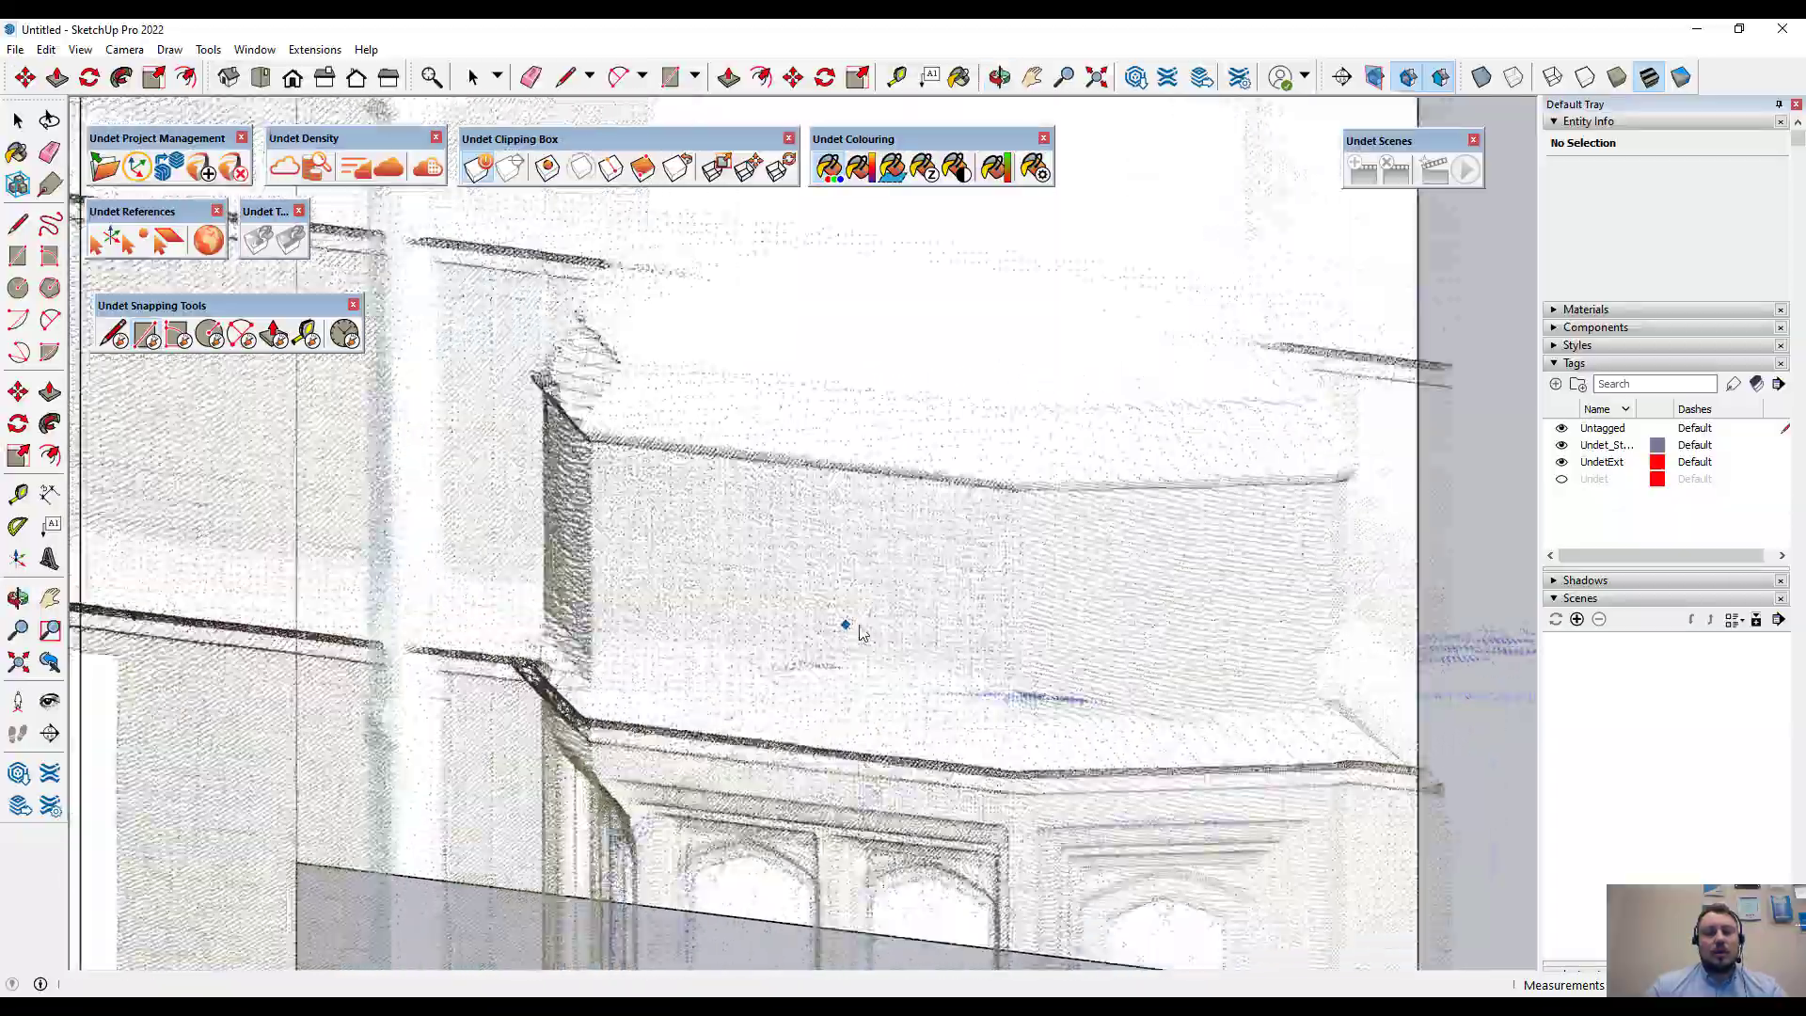
middle_click_drag(892, 633, 464, 464)
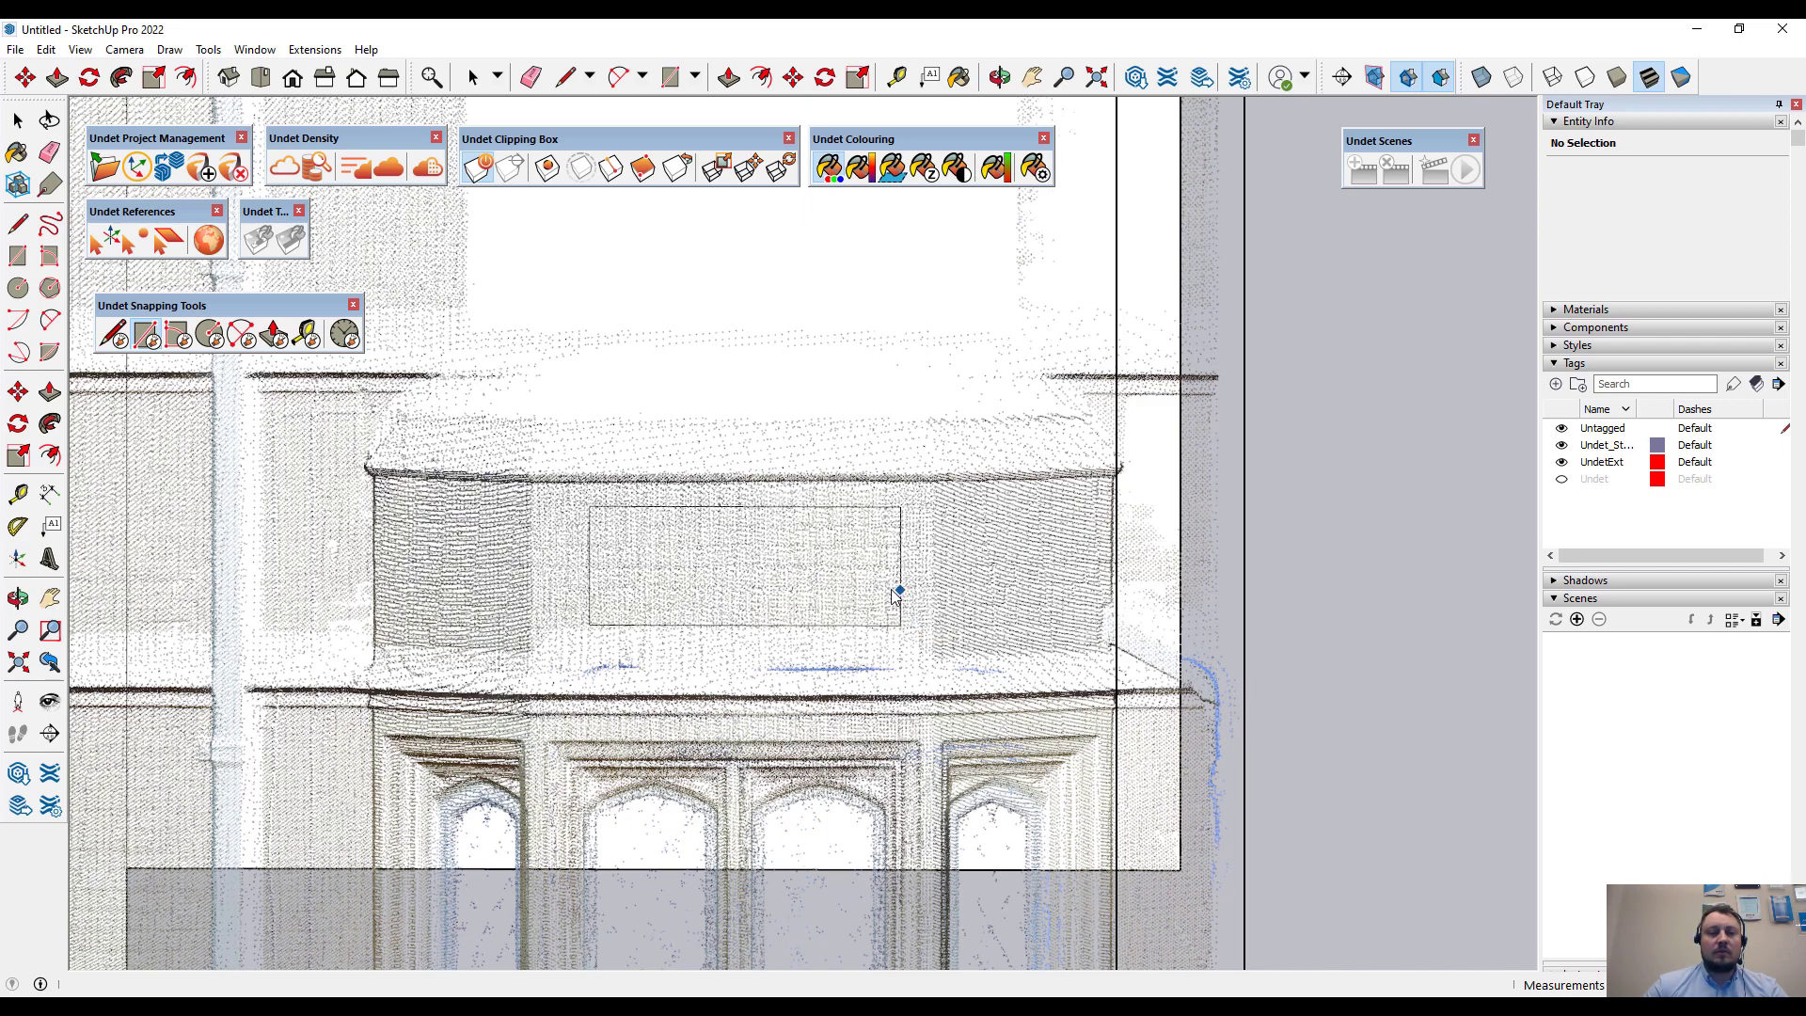
- Draw a larger rectangle covering the full front face of the bay window's parapet, around the small rectangle, snapping to the point cloud
scroll(891, 587, "up", 2)
scroll(999, 599, "down", 2)
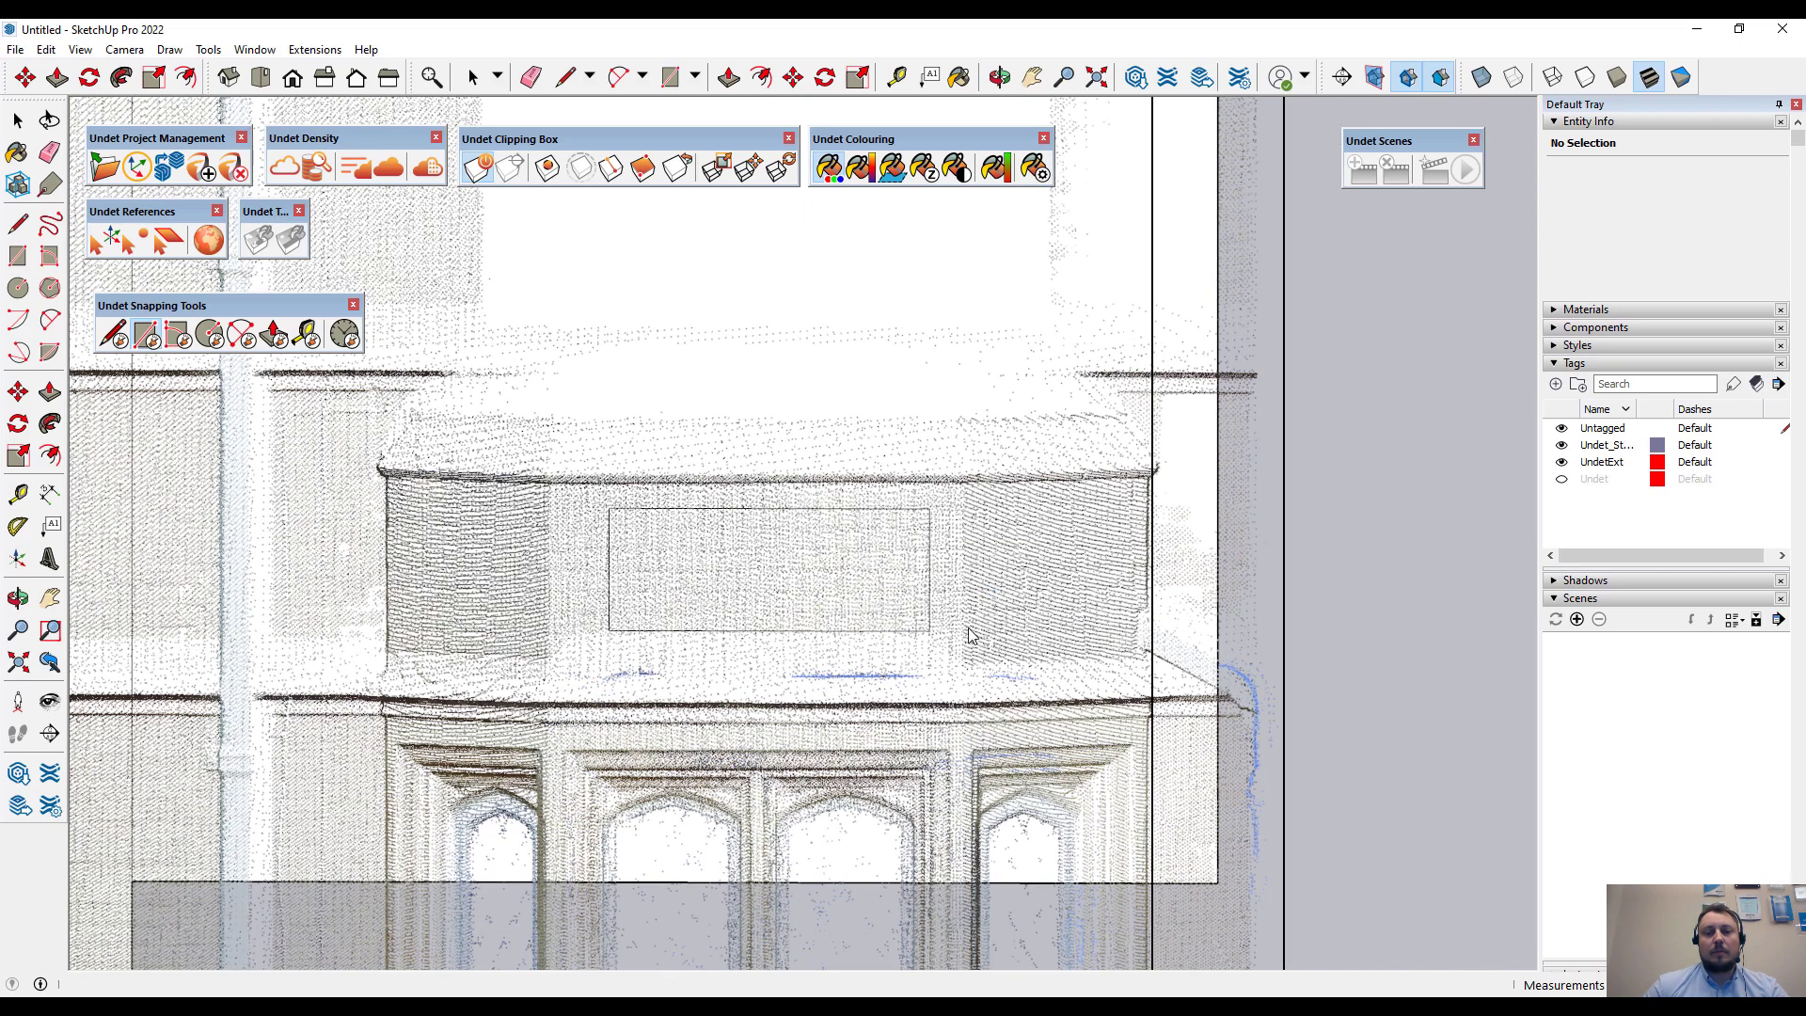
middle_click_drag(1099, 500, 1113, 448)
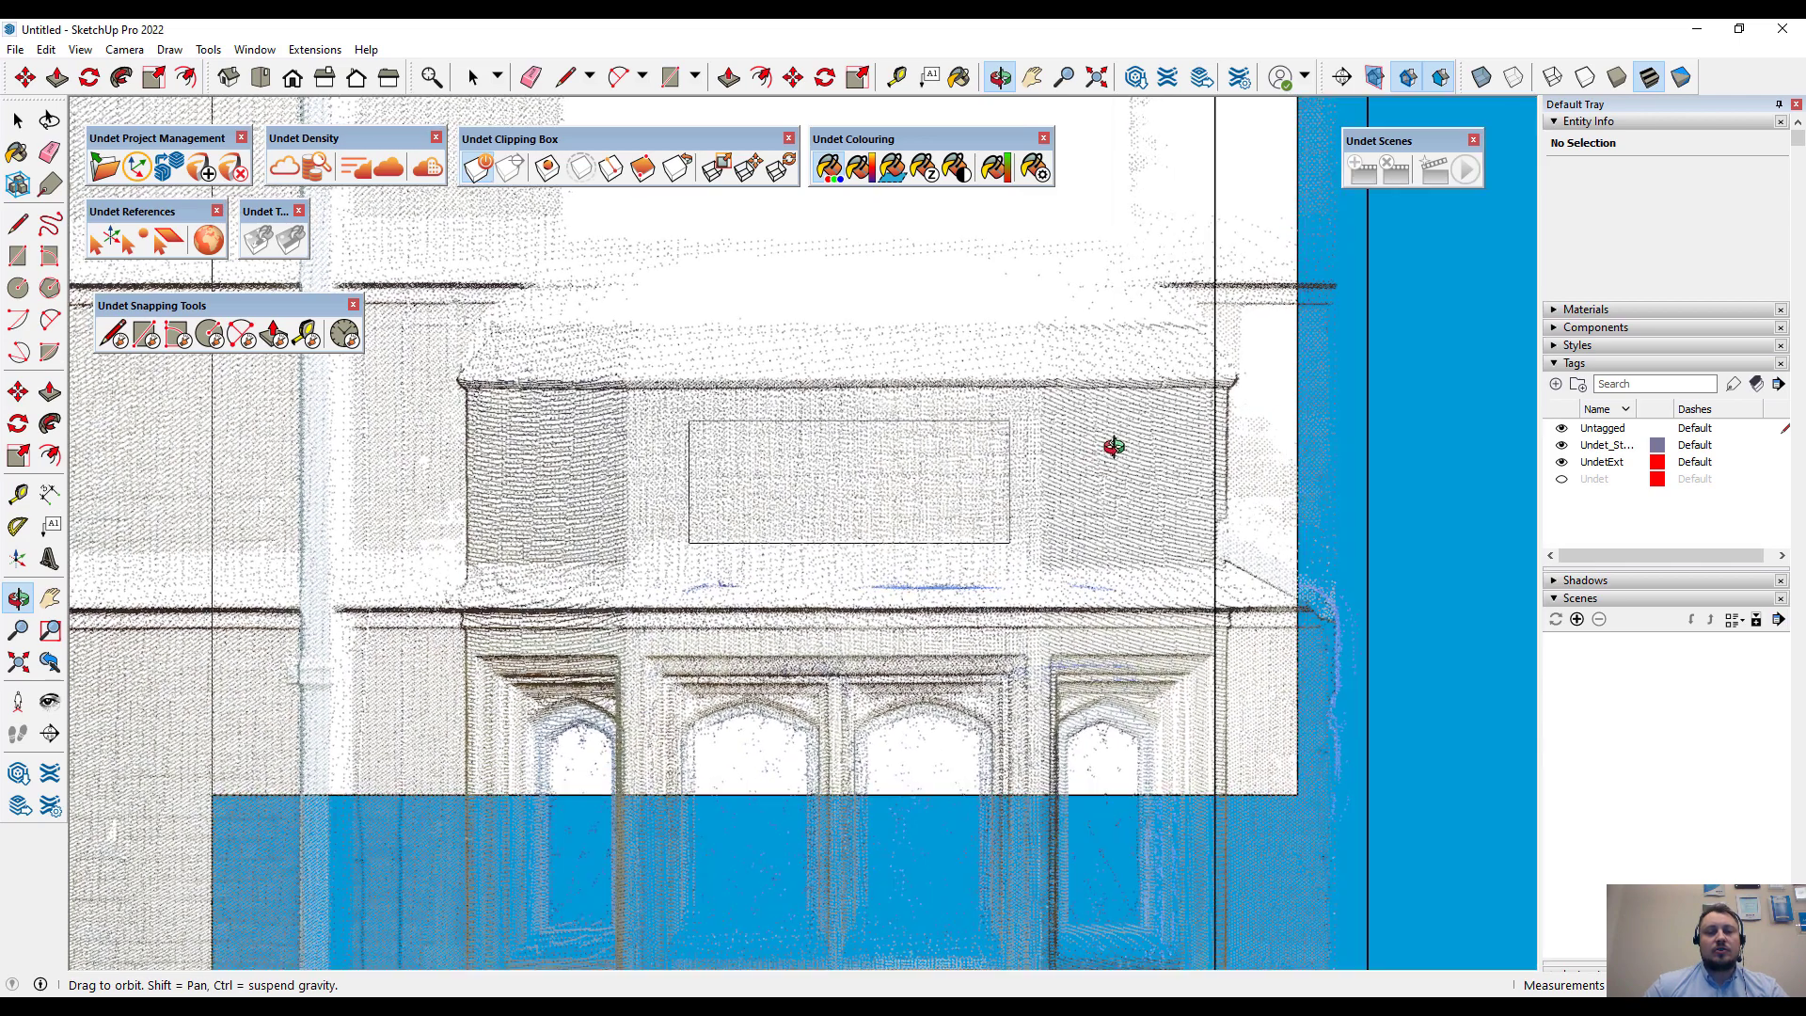
left_click(348, 346)
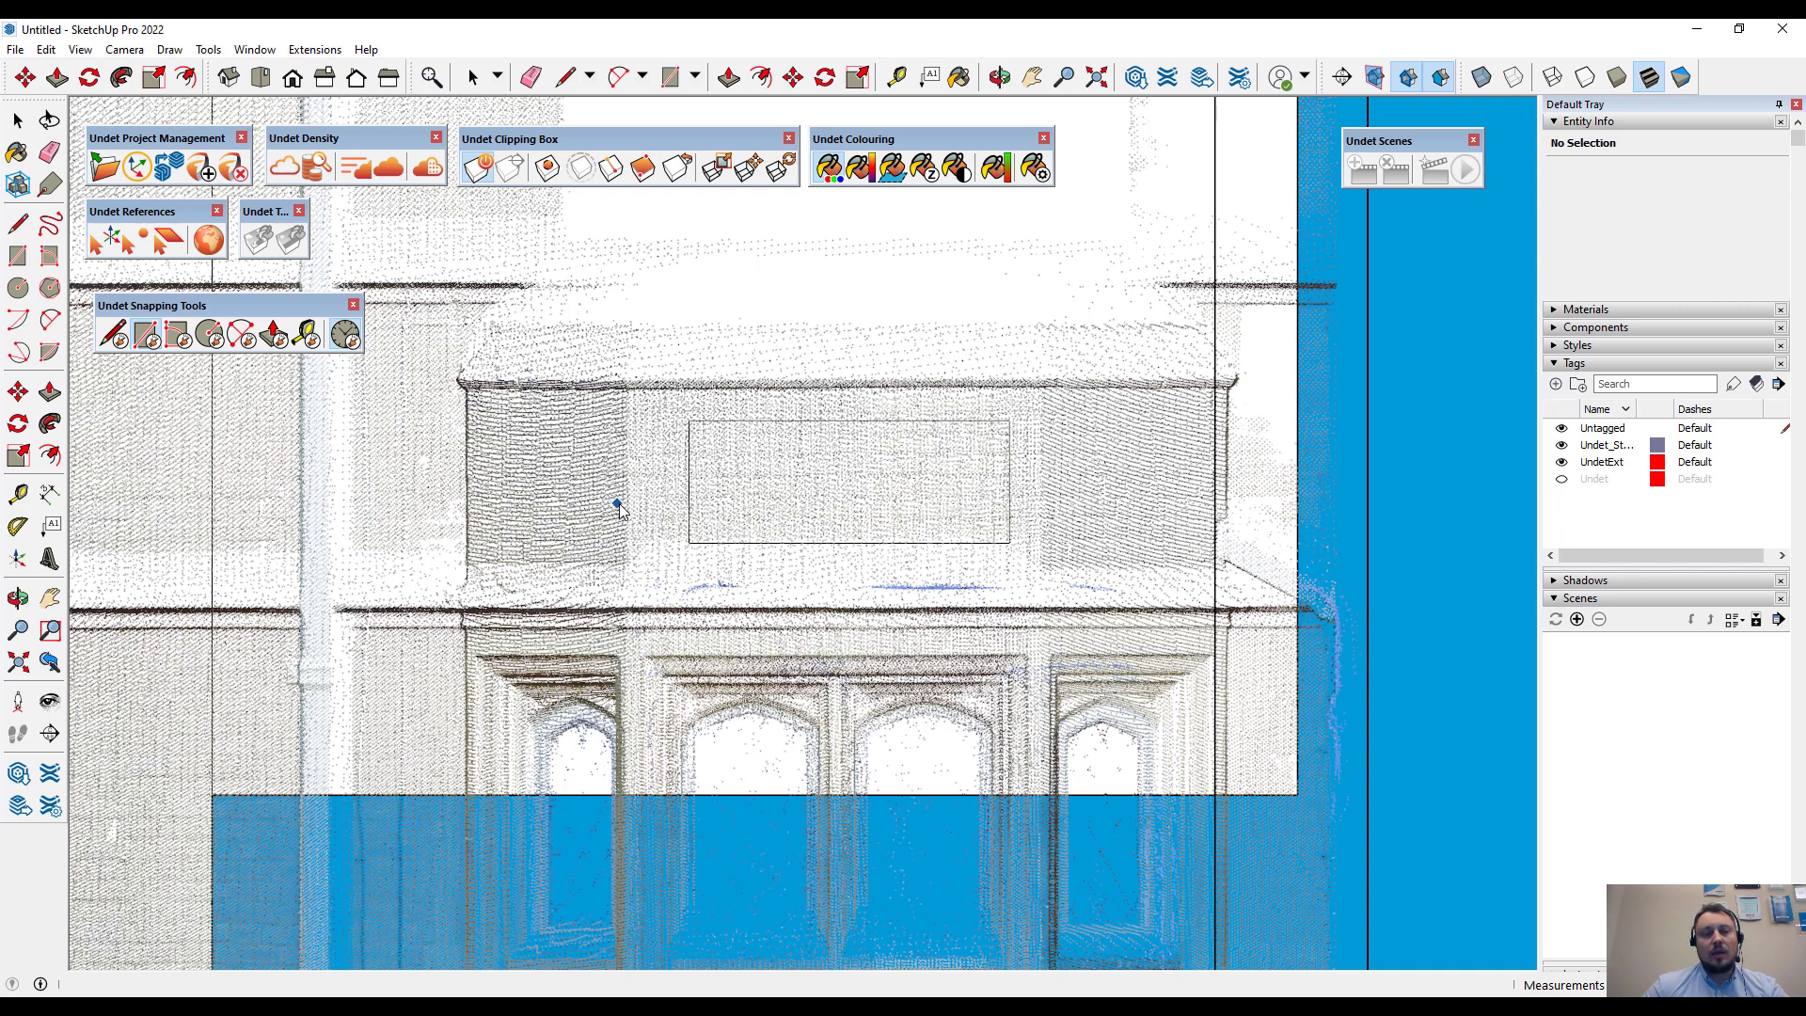
scroll(620, 510, "up", 2)
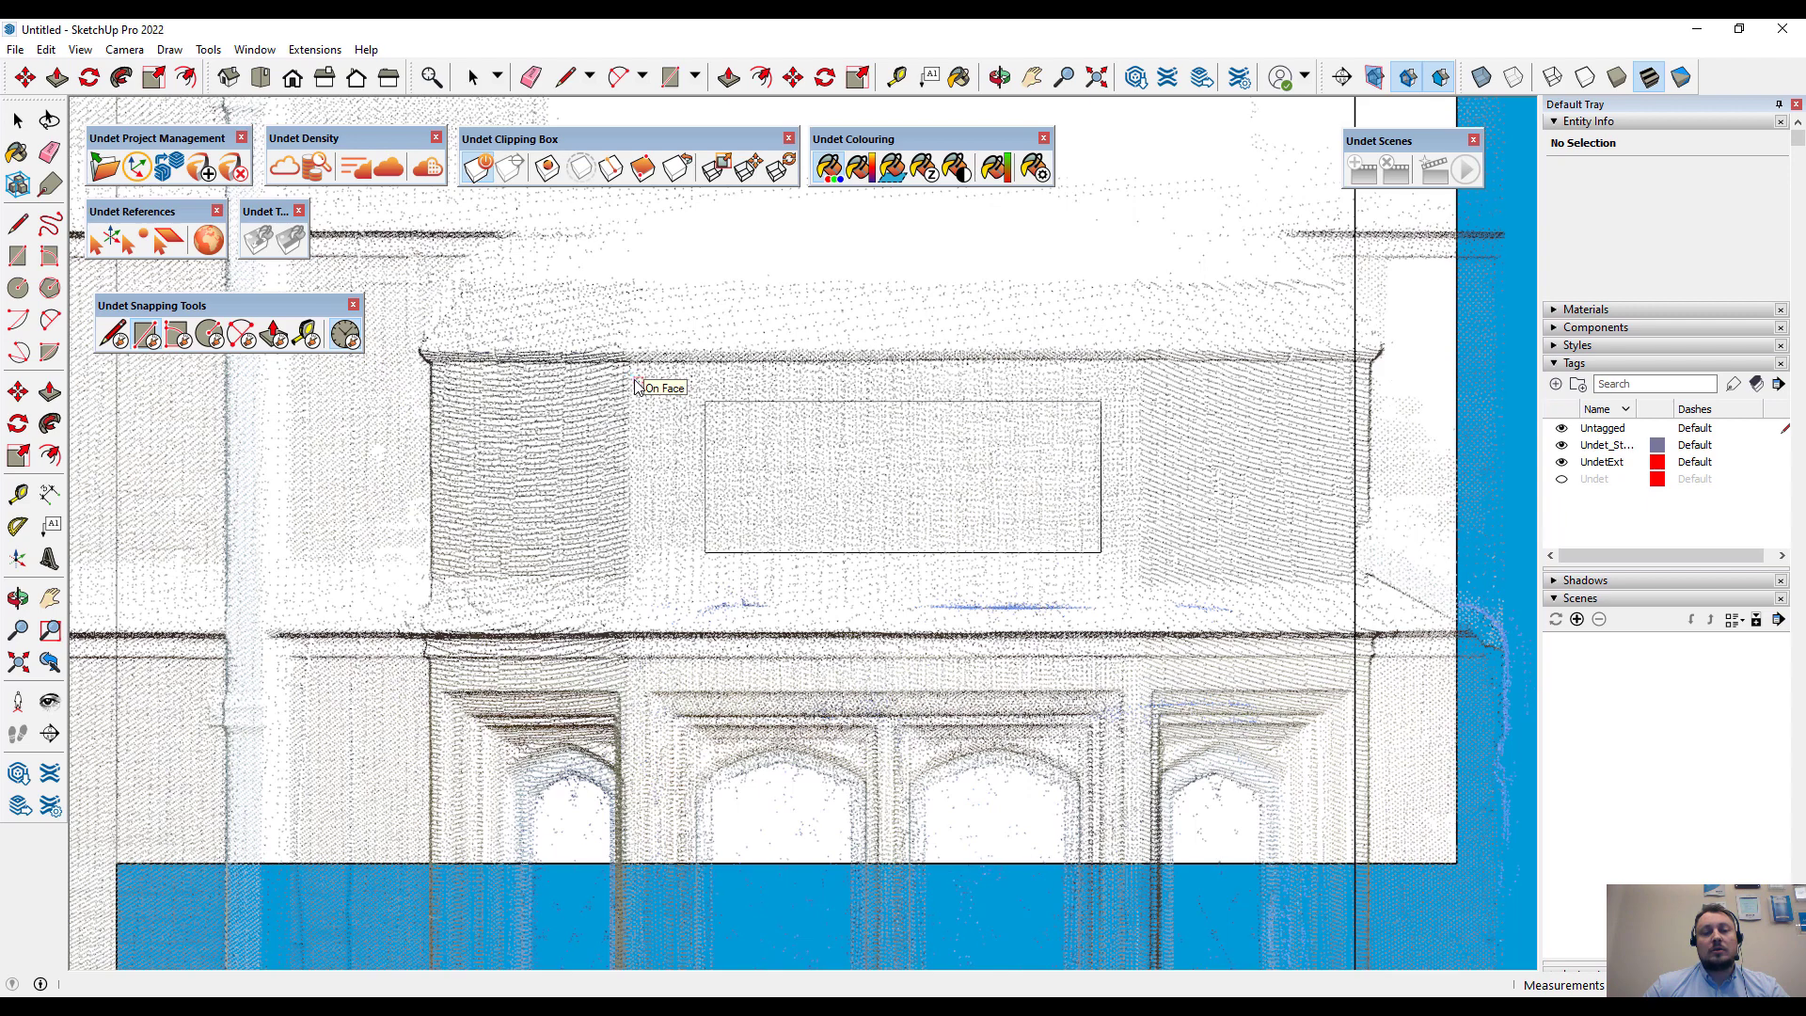
mouse_move(638, 387)
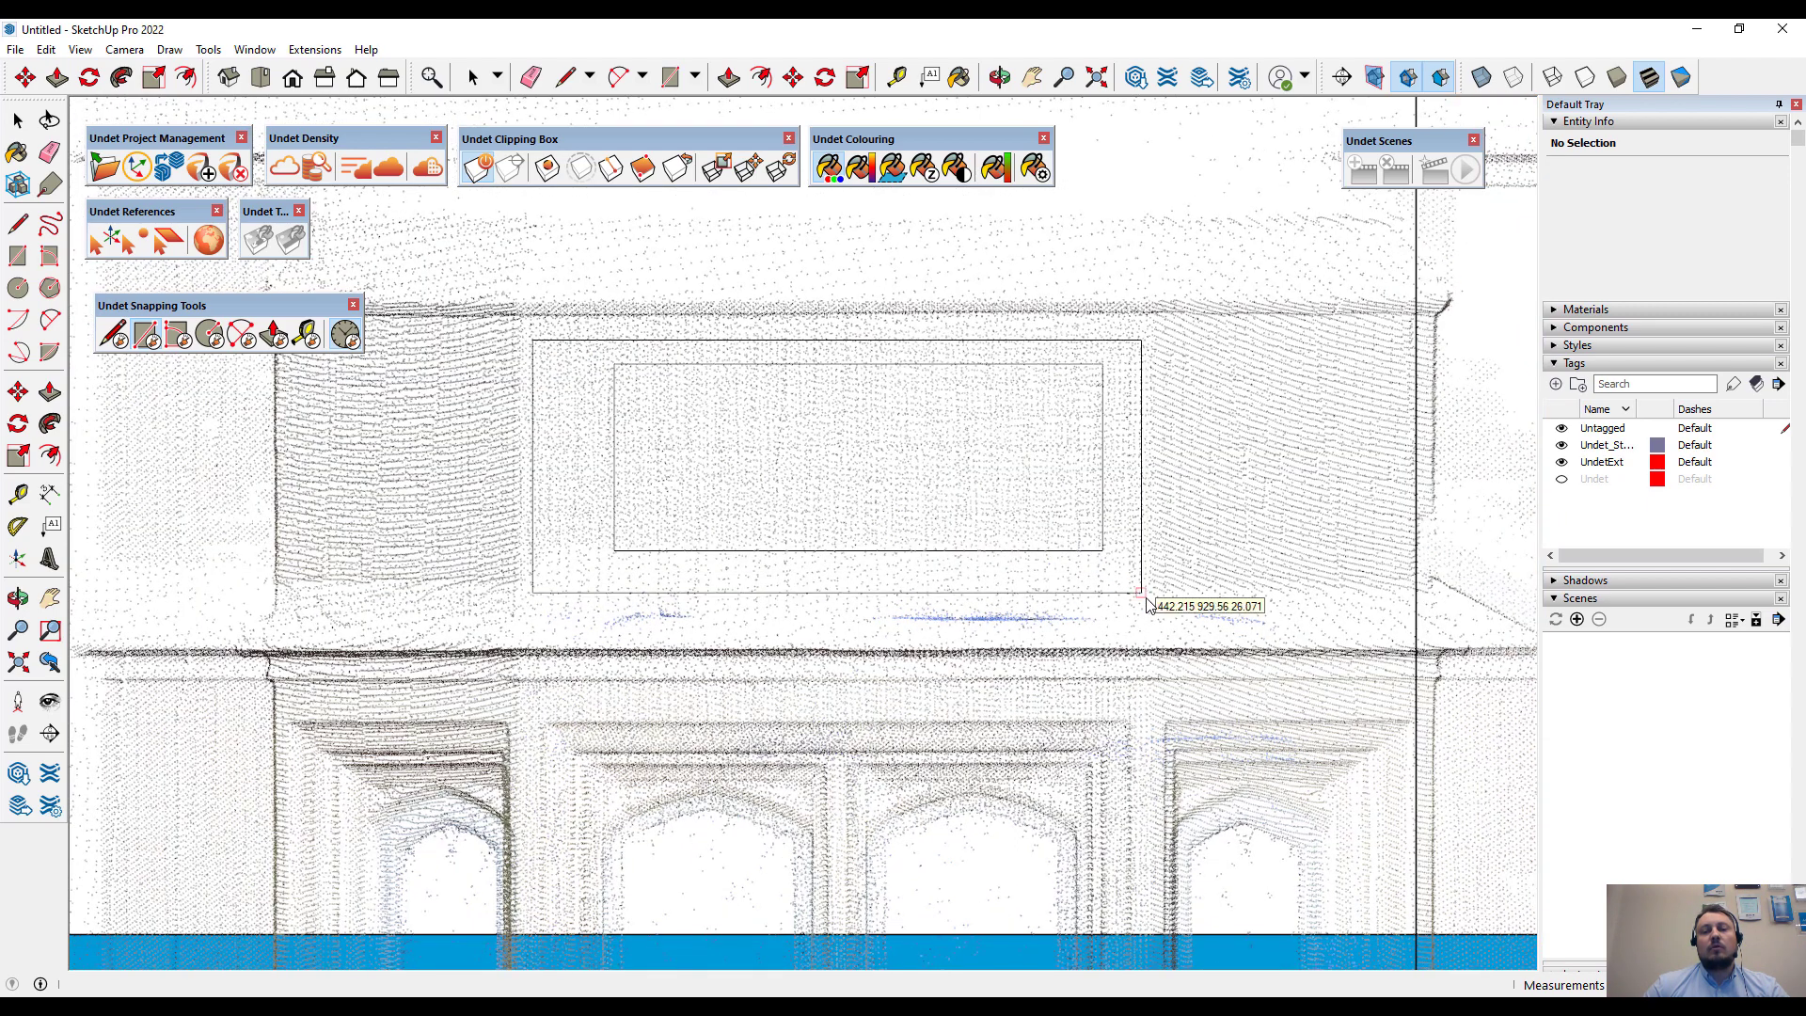
middle_click_drag(1147, 605, 1208, 558)
- Extrude the large facade wall rectangle into a building block with the snapping Push/Pull tool, taking the depth from the point cloud
scroll(1208, 558, "down", 6)
scroll(628, 211, "up", 1)
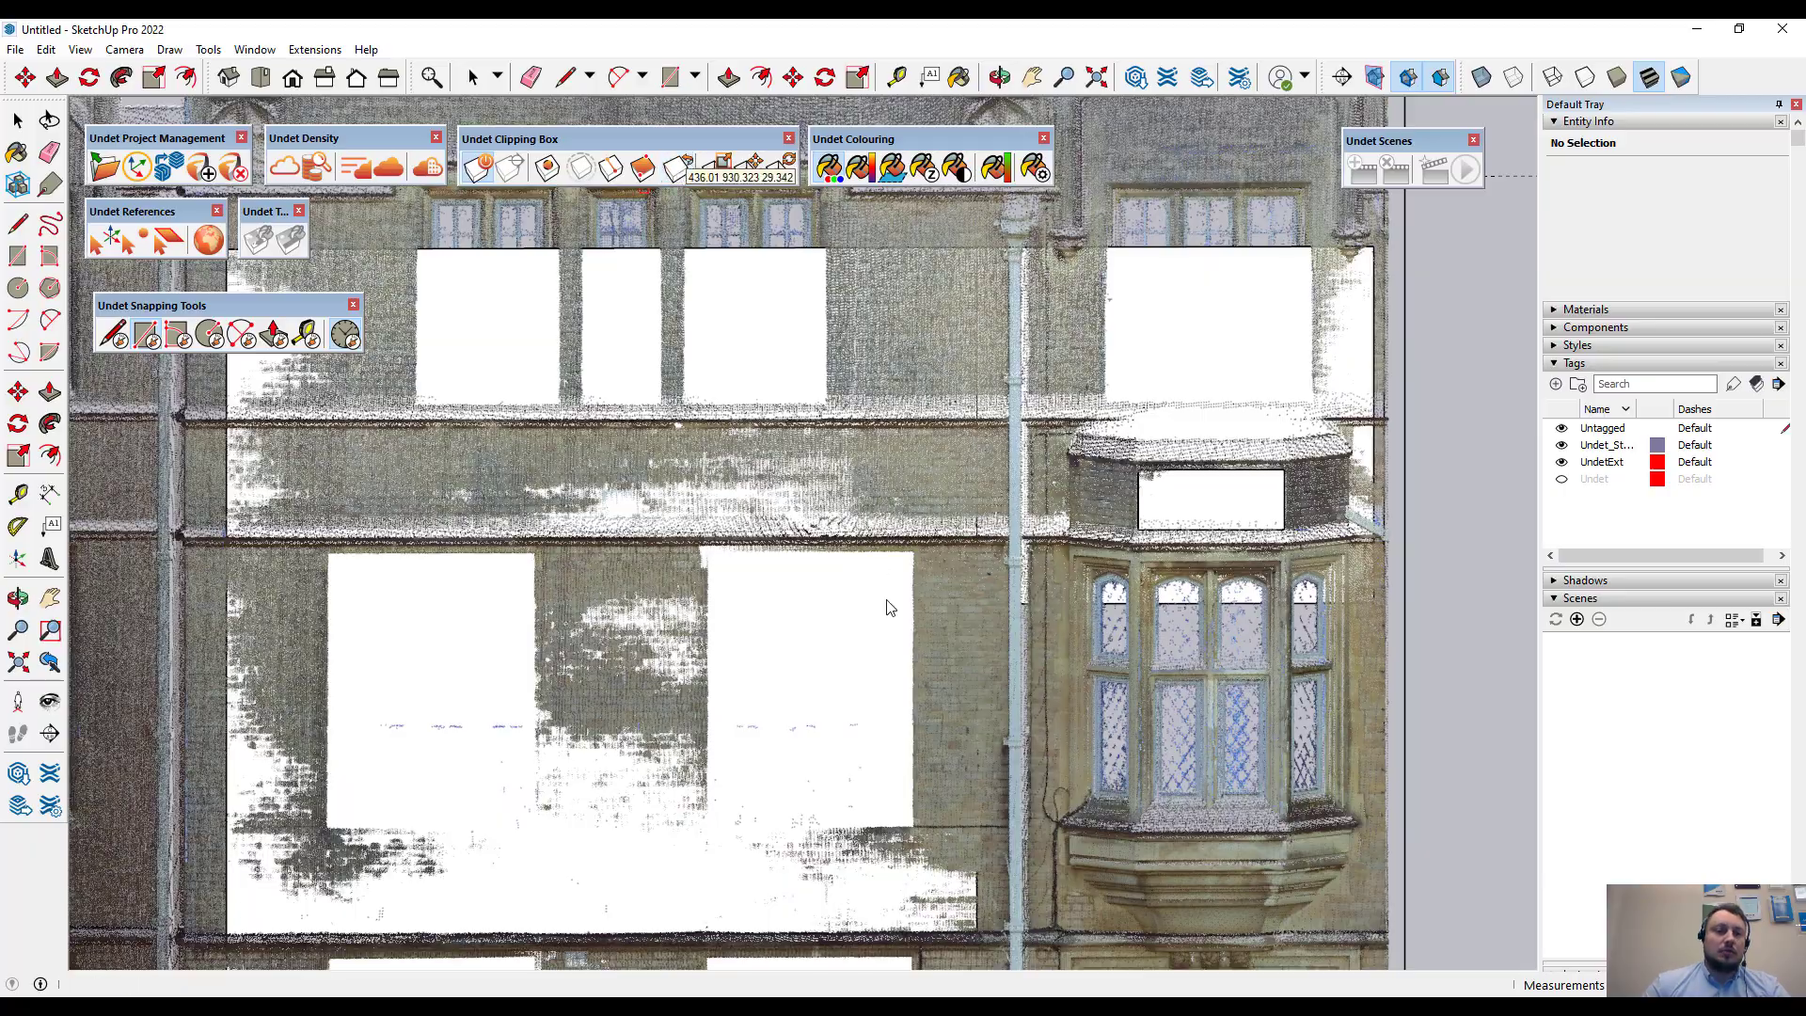
scroll(776, 607, "down", 6)
key("space")
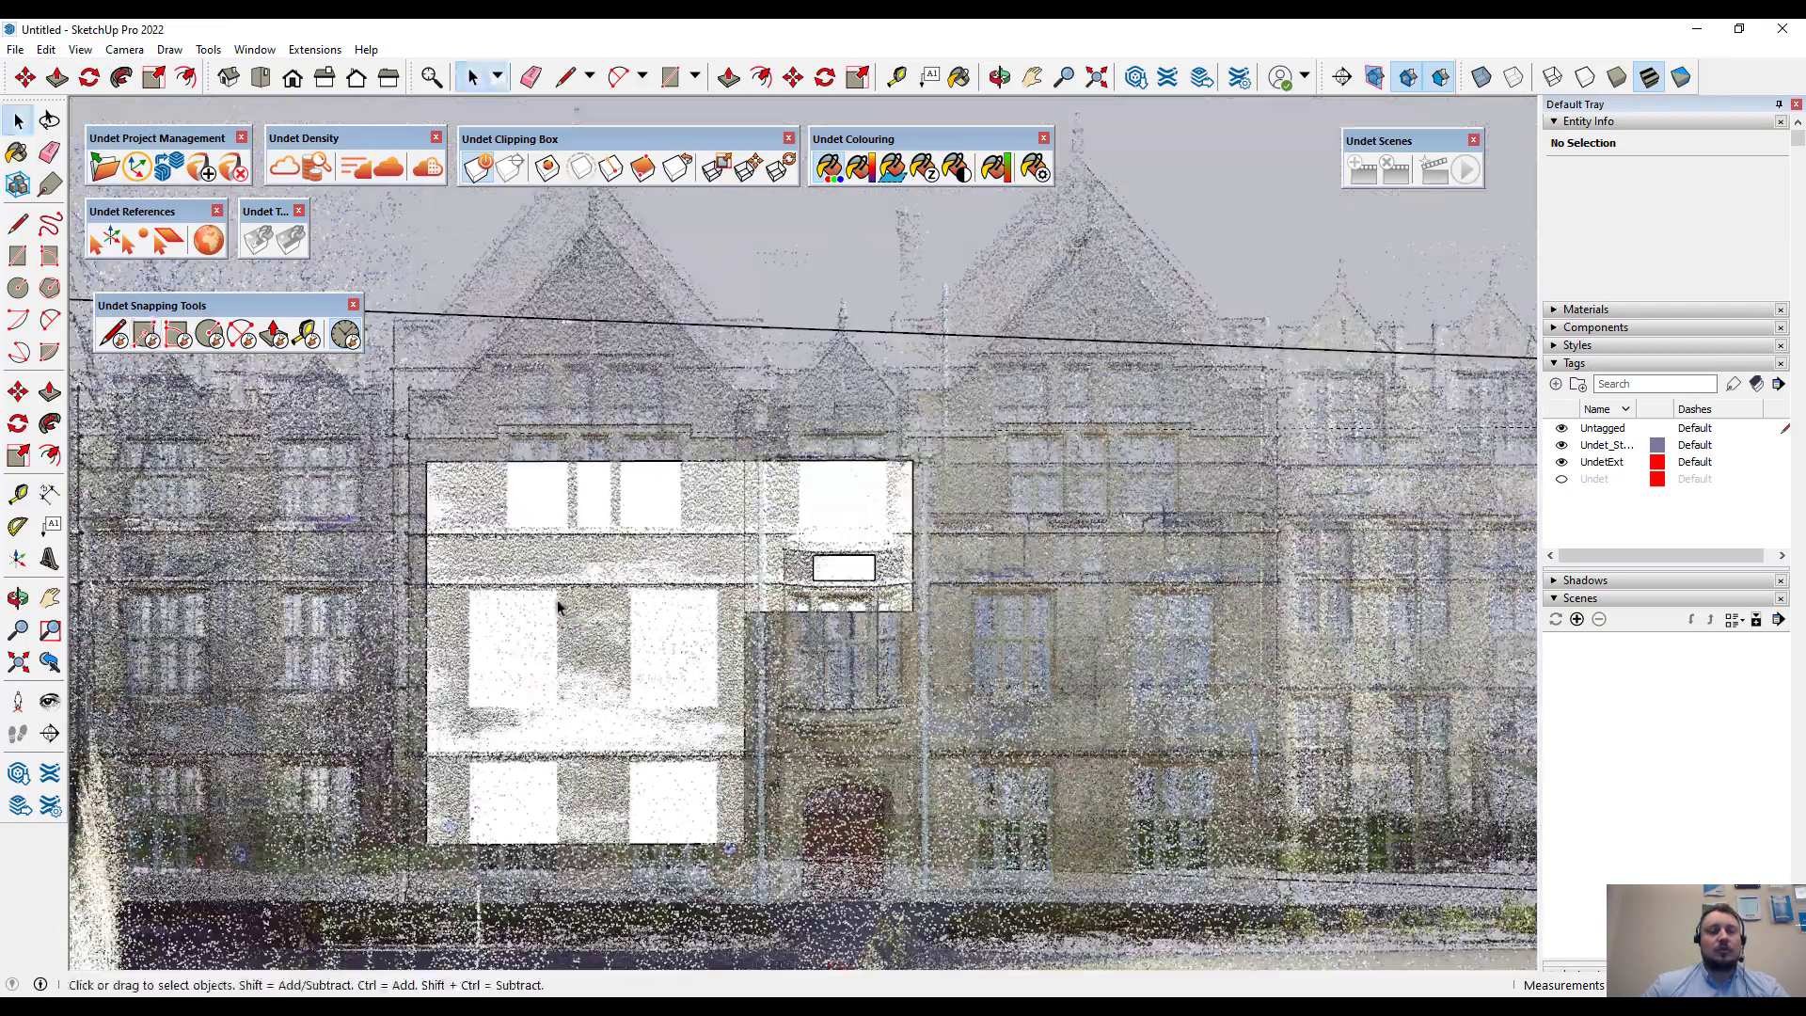
middle_click_drag(561, 605, 602, 665)
left_click(602, 665)
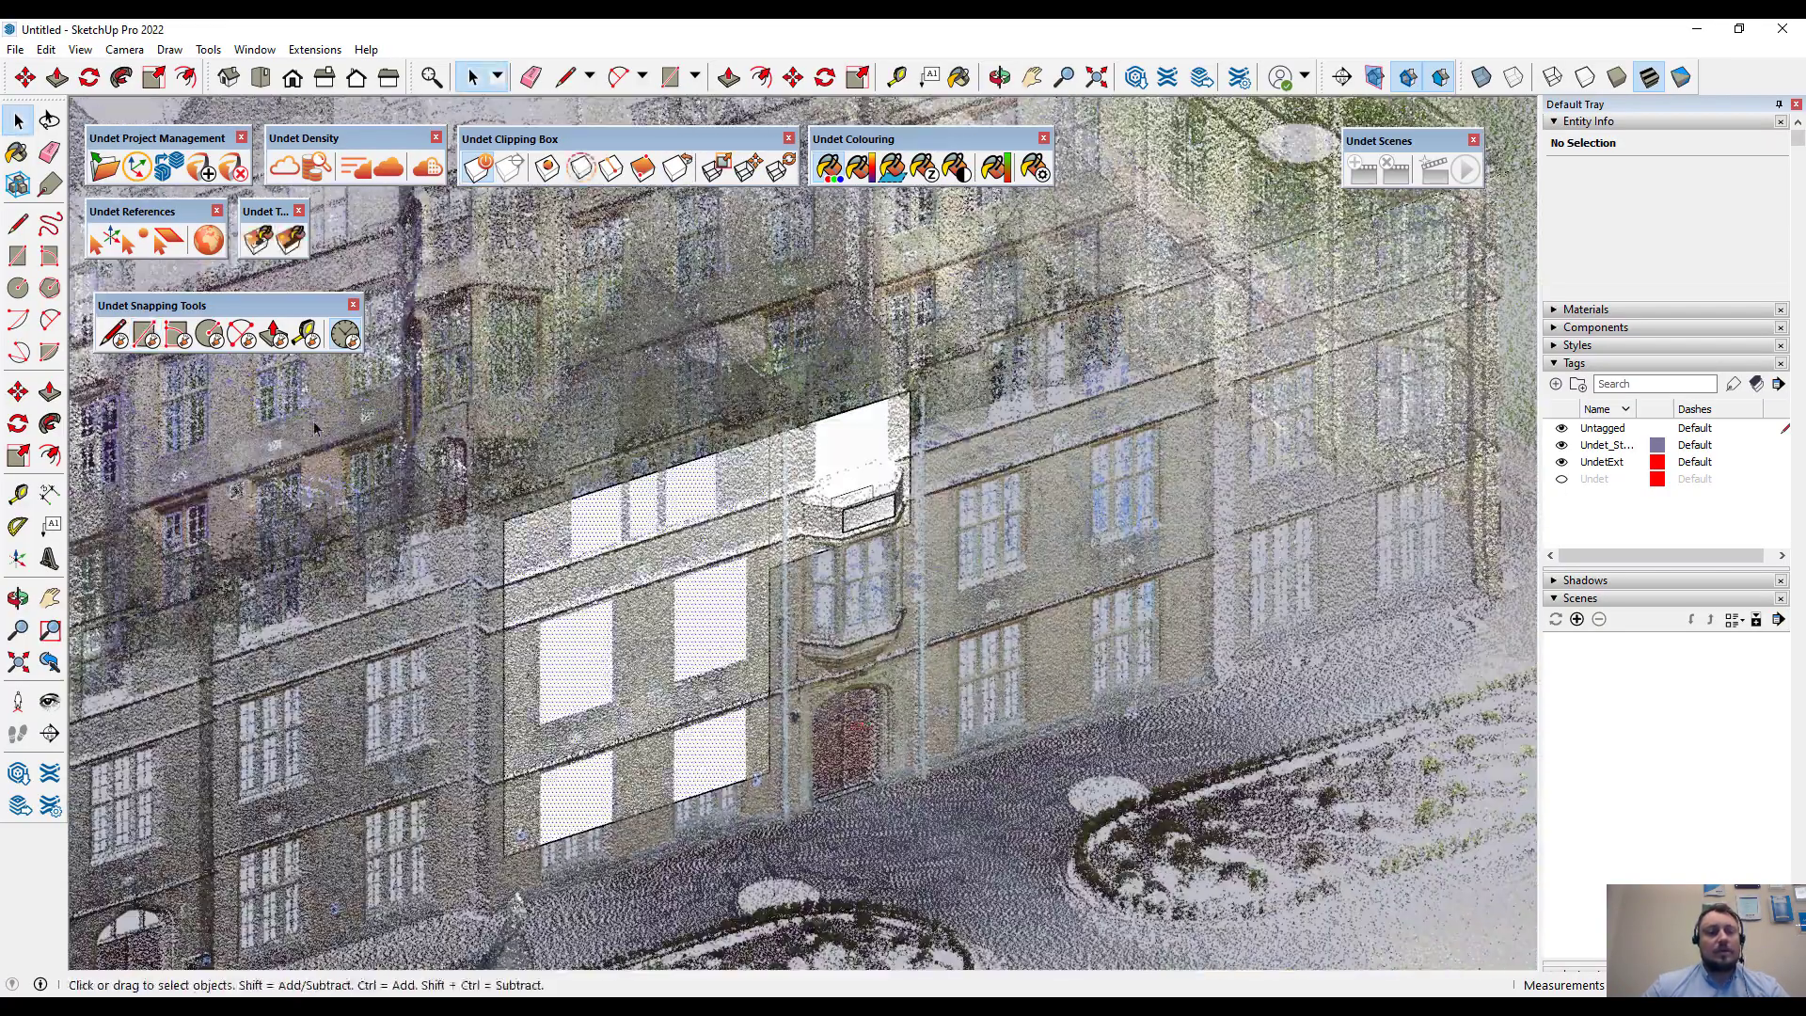
left_click(274, 342)
middle_click_drag(263, 452, 570, 463)
left_click(618, 681)
- Extend the block's side face along the facade to the end wall of the far wing, snapping to the point cloud
left_click(570, 464)
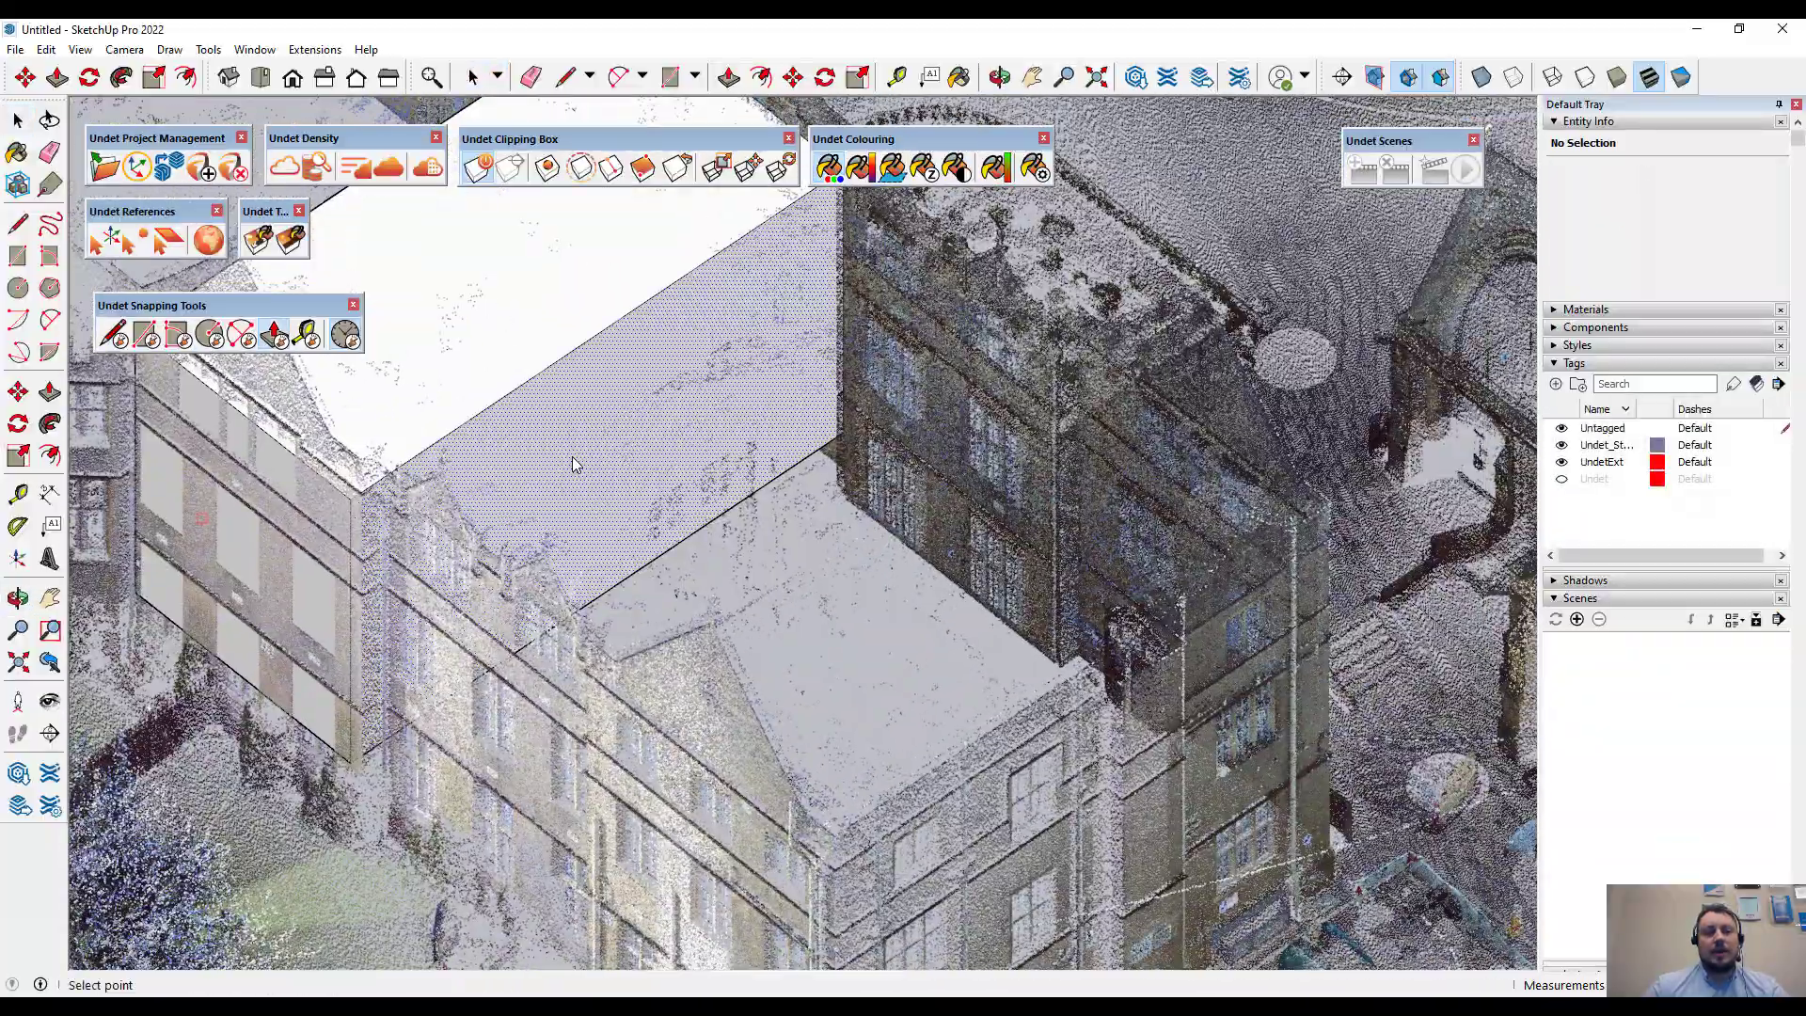
middle_click_drag(1053, 475, 671, 373)
left_click(647, 493)
- Draw a tall snapping rectangle on the block's end wall, following the edges of the vertical strip between the window bays
left_click(146, 334)
scroll(583, 546, "up", 5)
middle_click_drag(582, 546, 496, 268)
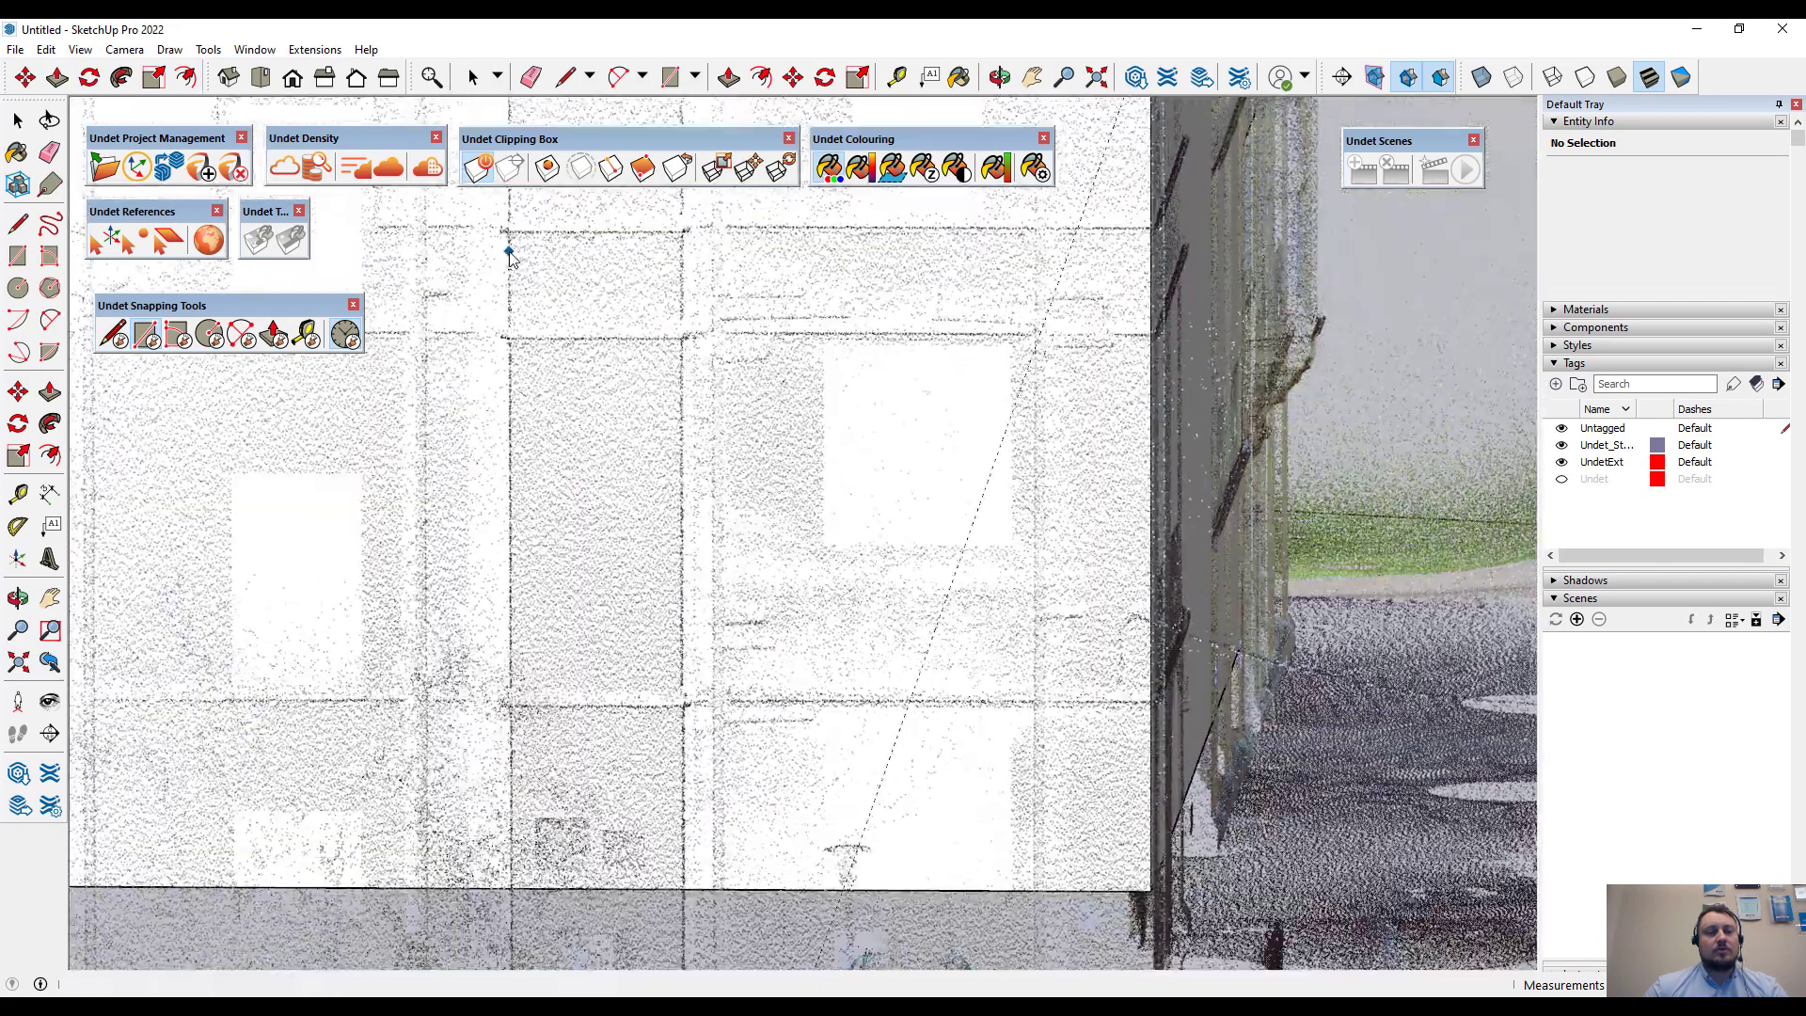
scroll(641, 688, "up", 2)
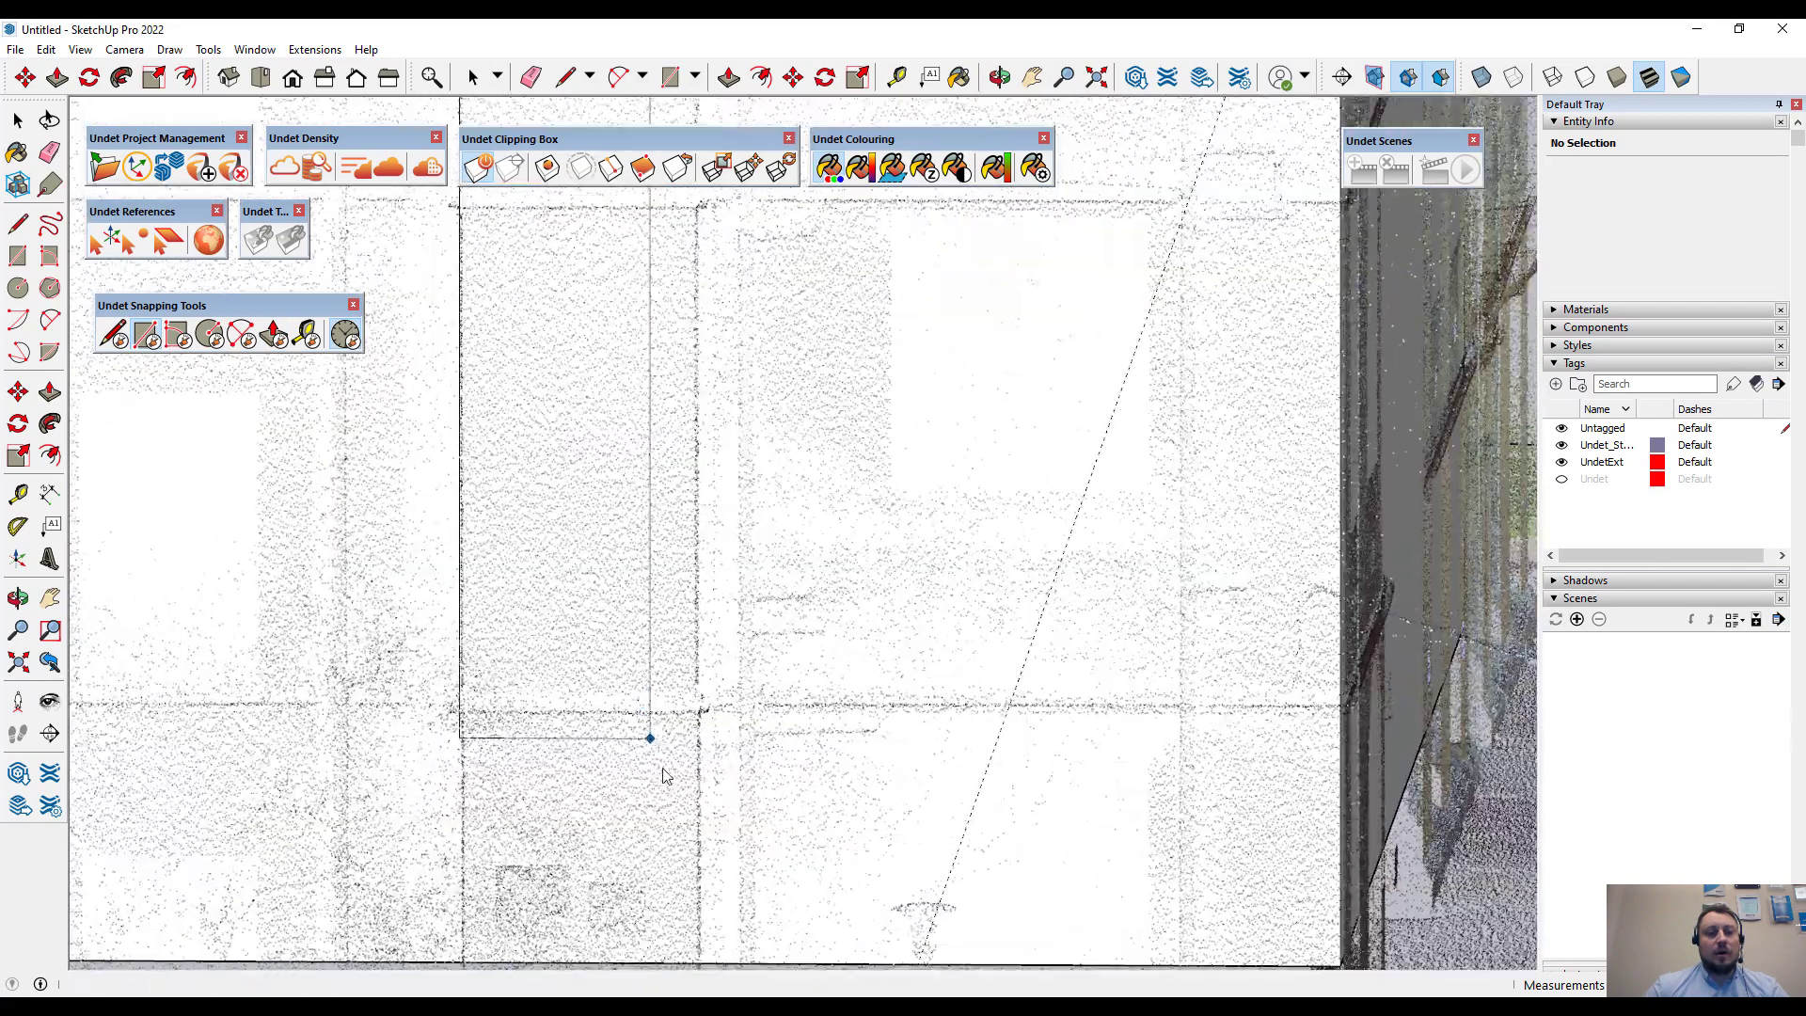
left_click(698, 874)
middle_click_drag(734, 517, 796, 536)
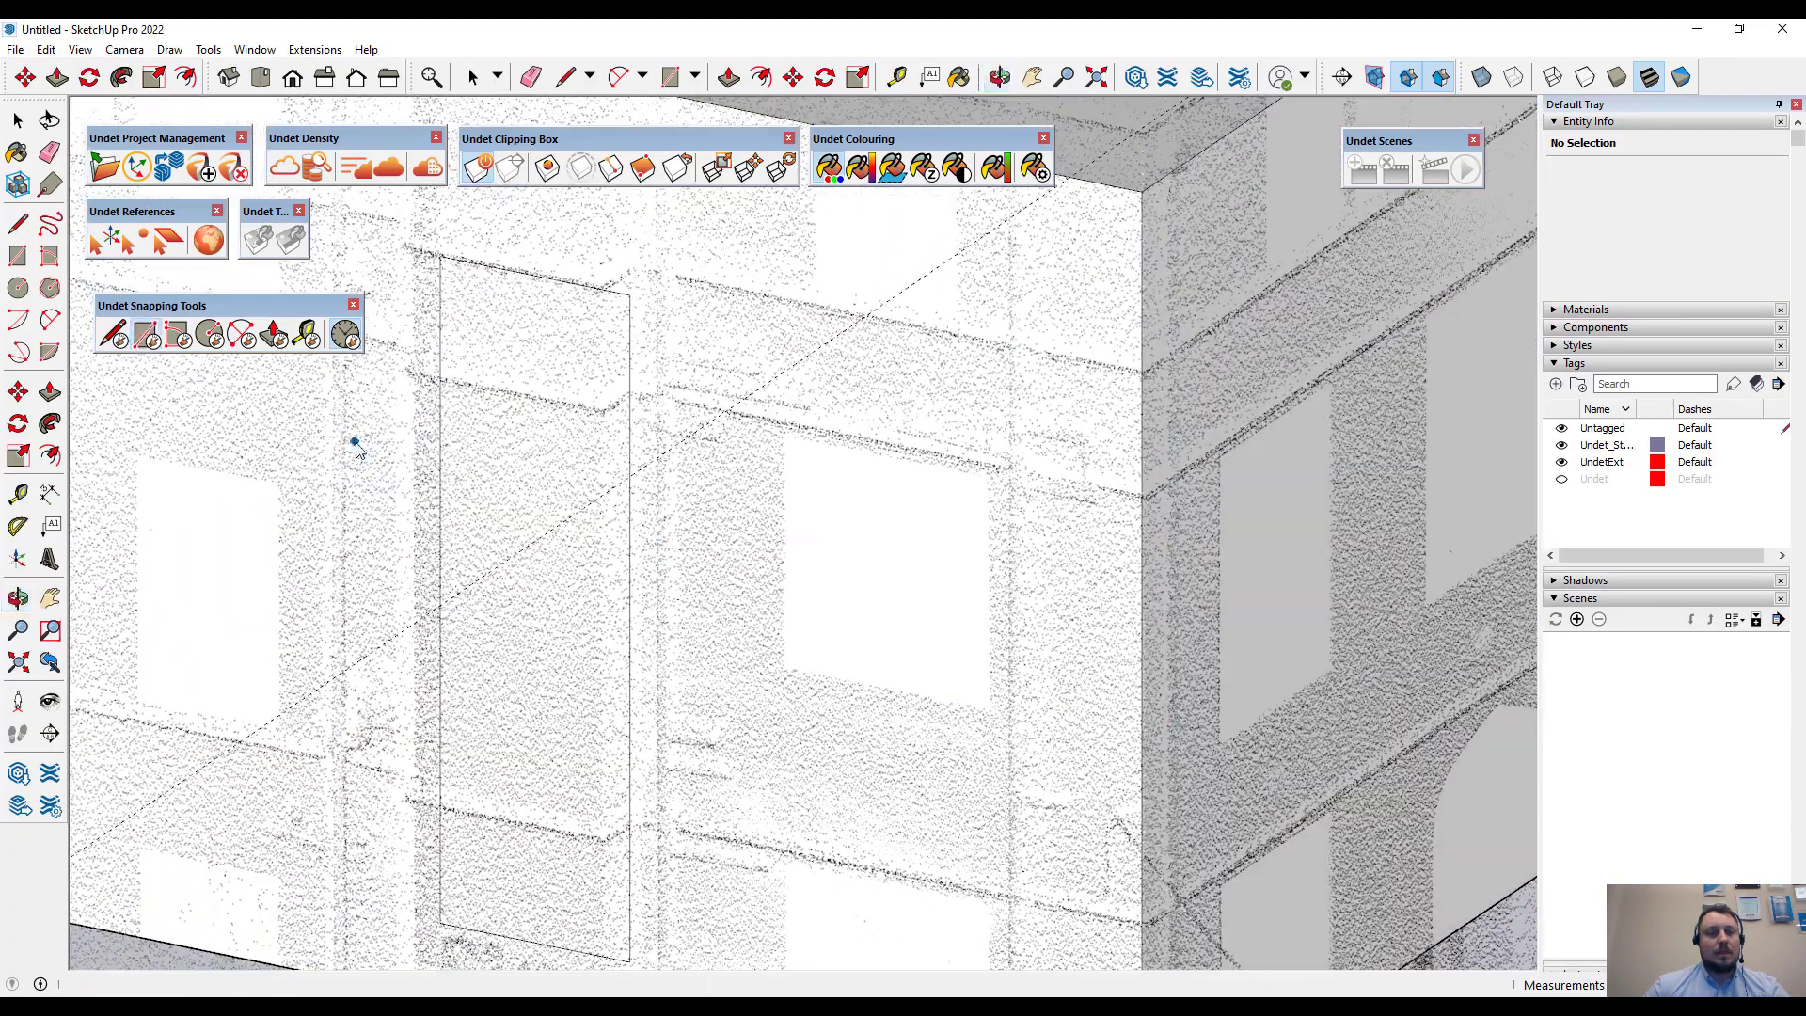
- Push/pull the tall end-wall rectangle to the depth of a snapped point in the point cloud
left_click(274, 334)
left_click(506, 479)
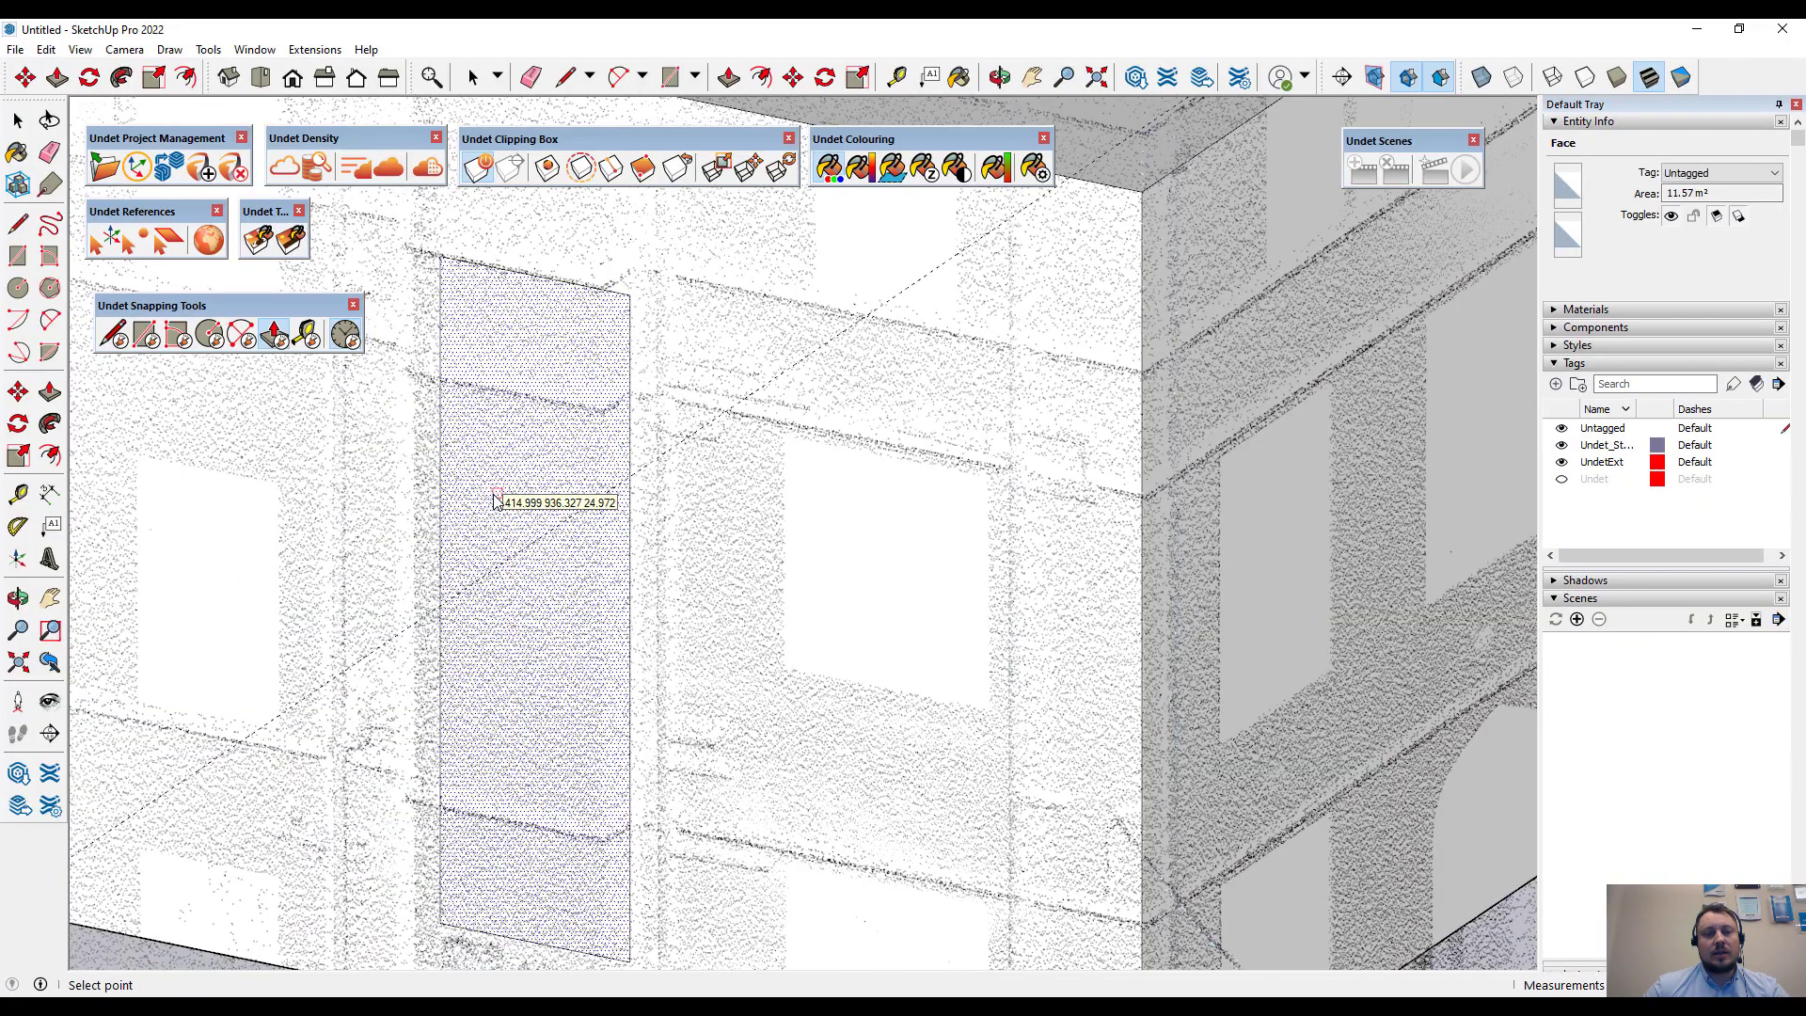
left_click(494, 495)
- Draw a snapping rectangle over the central facade section between the two wings, from the block's upper edge to its lower edge
scroll(495, 501, "down", 3)
scroll(506, 491, "up", 2)
middle_click_drag(613, 470, 646, 528)
scroll(671, 550, "up", 2)
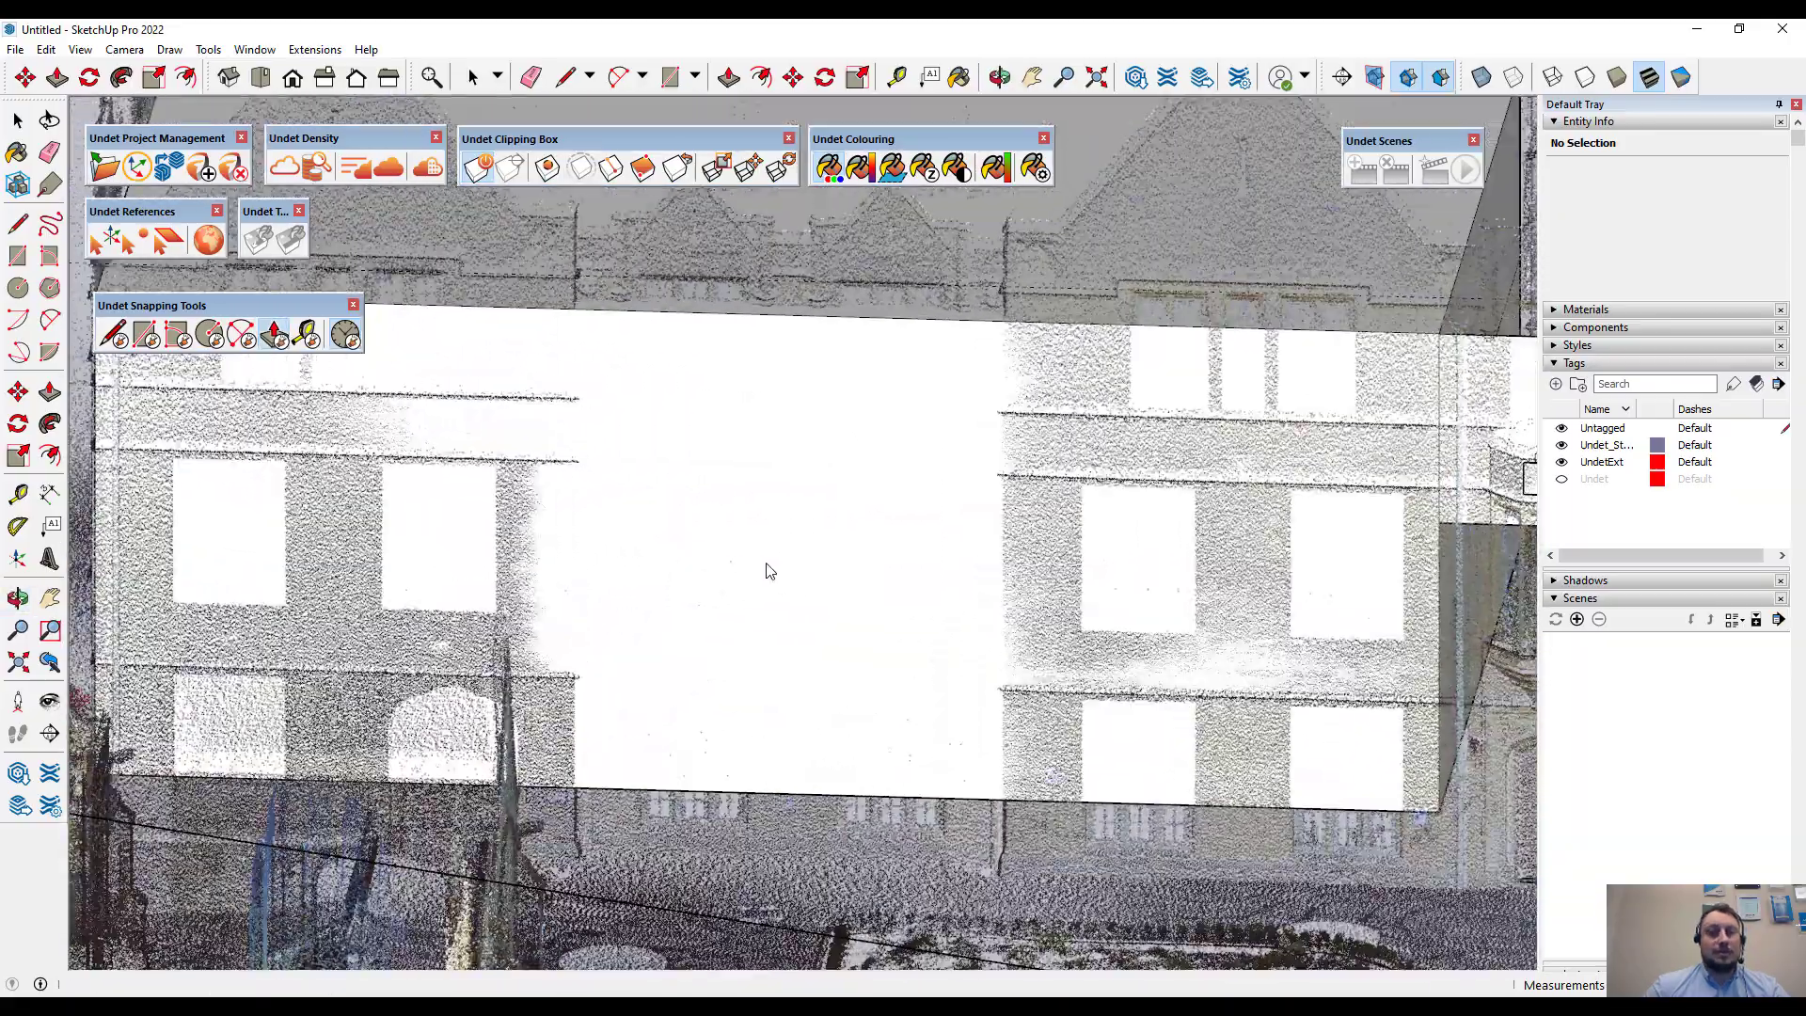
left_click(142, 341)
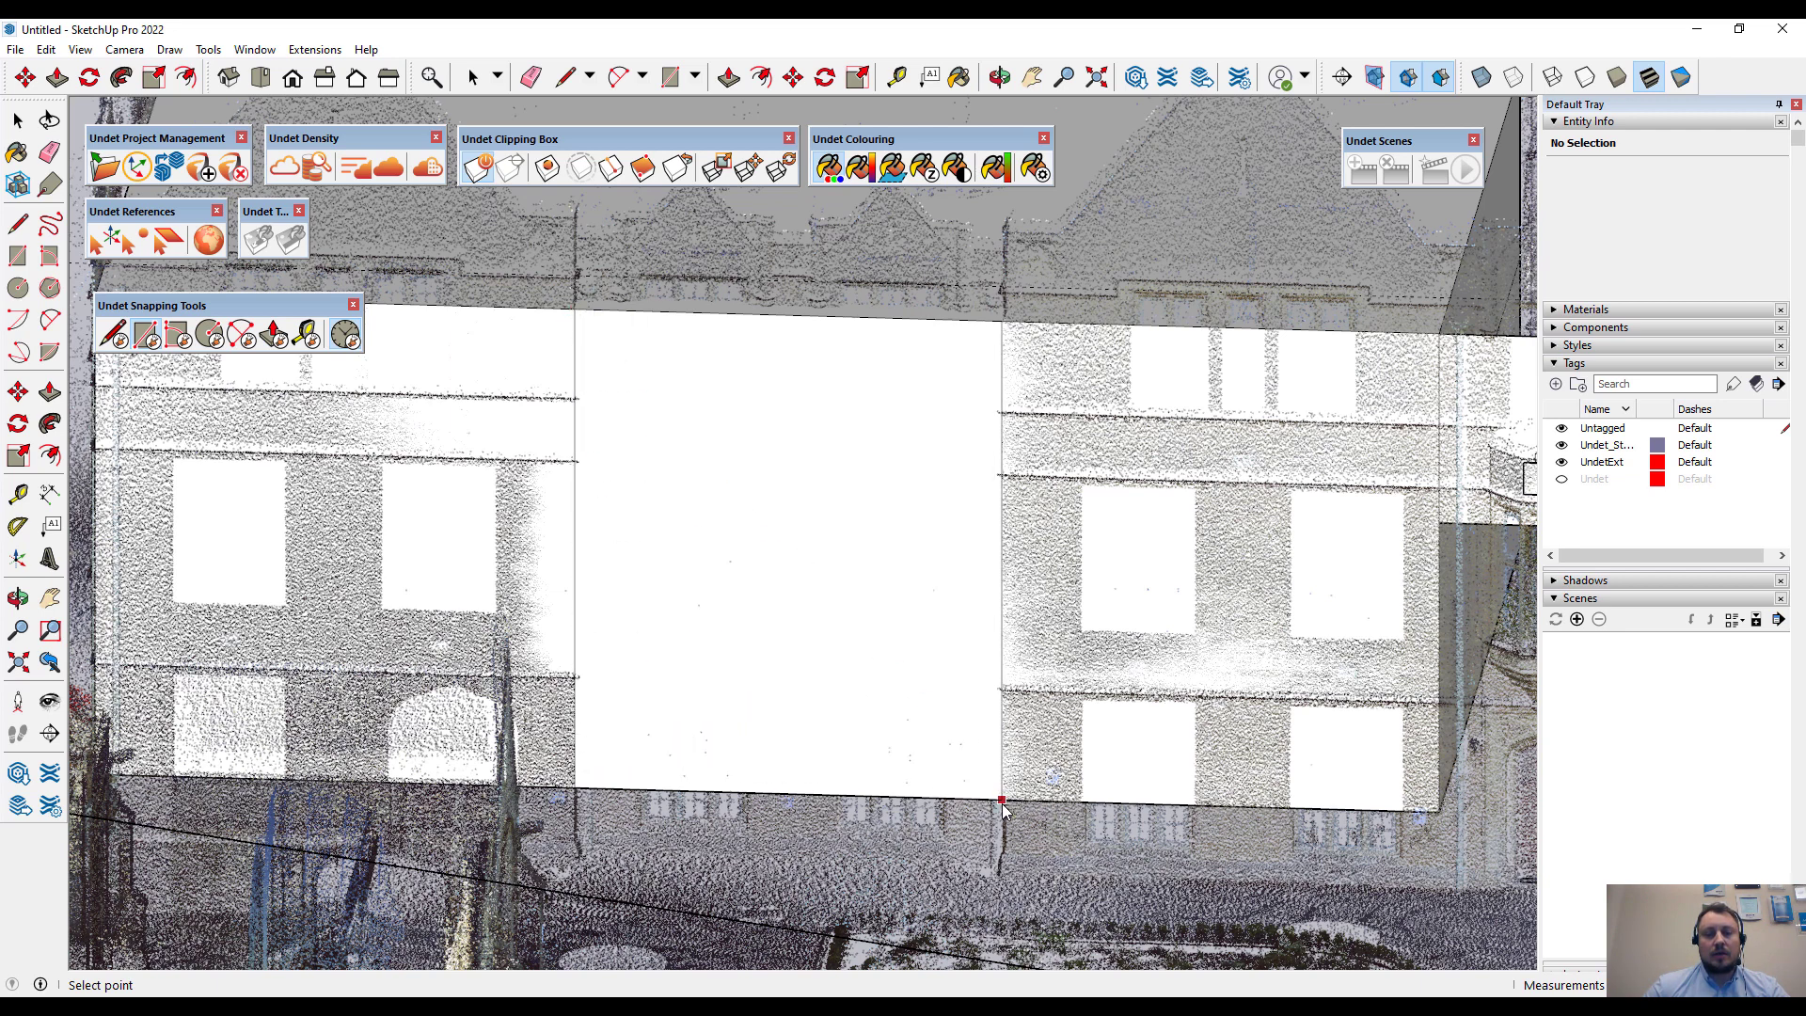
middle_click_drag(788, 497, 664, 489)
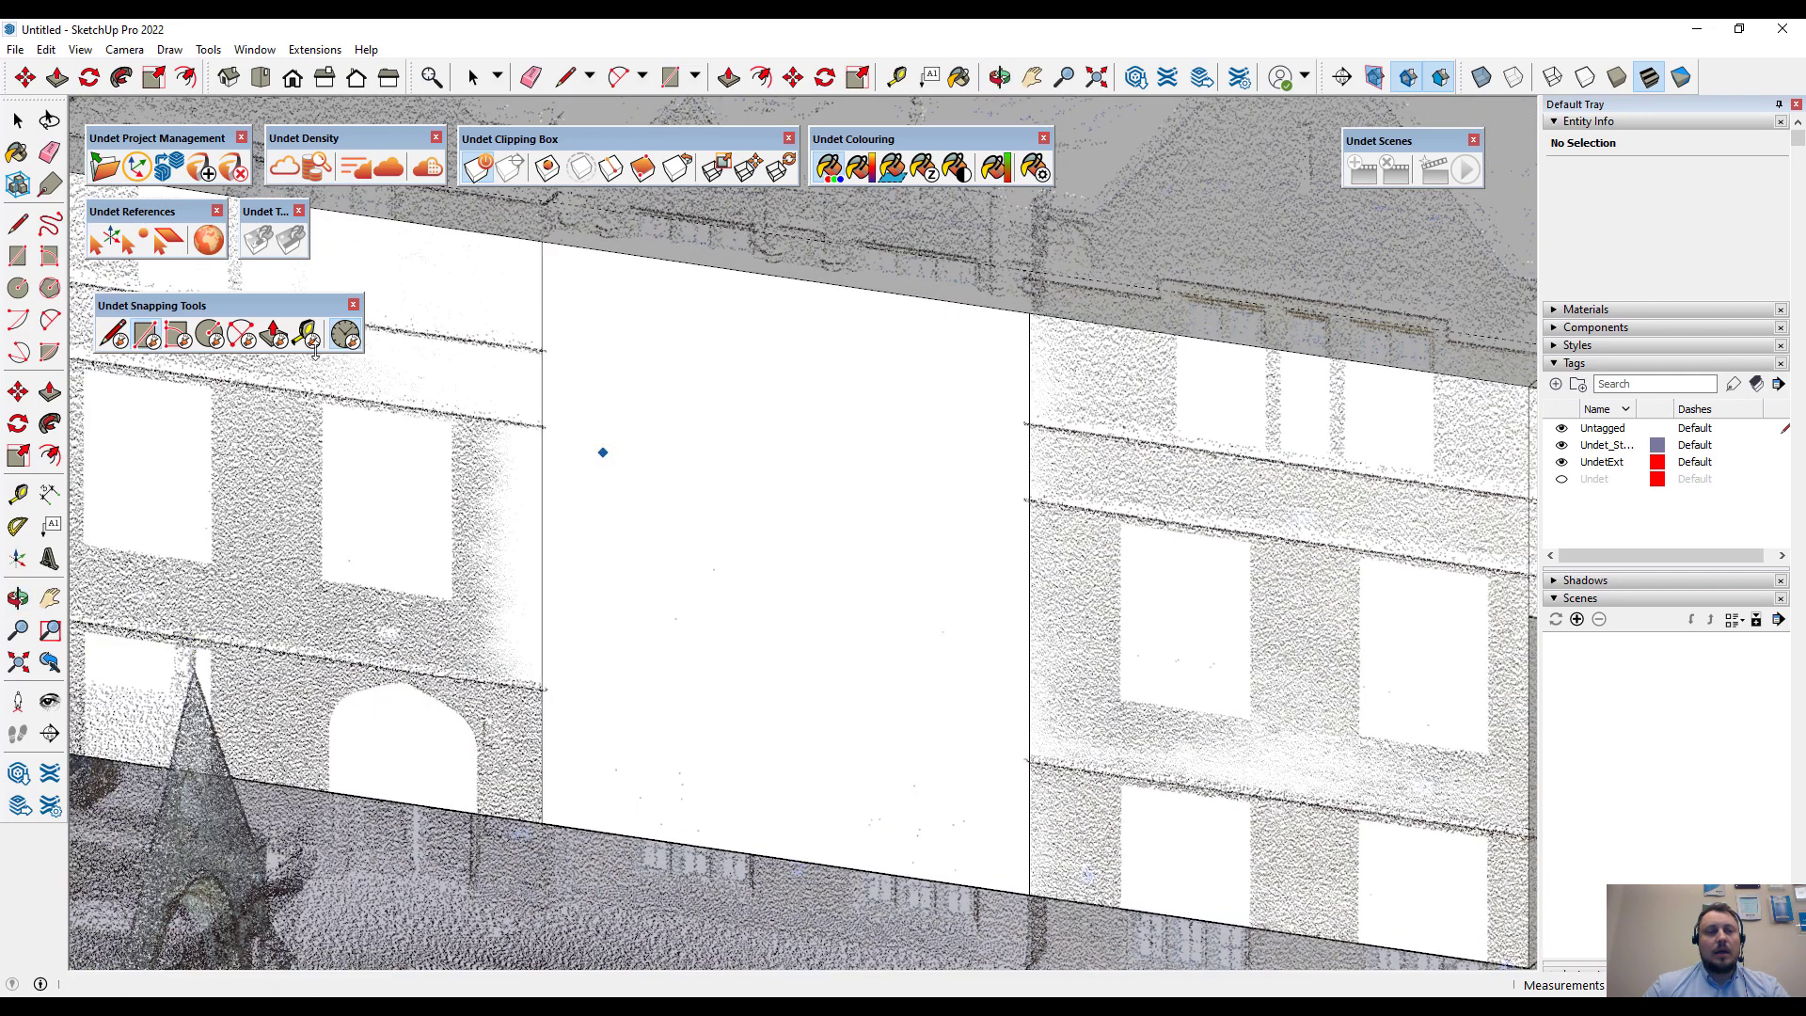
- Push the central facade rectangle back to the recessed wall, snapping to a point on that wall
left_click(272, 334)
middle_click_drag(768, 403, 697, 475, "shift")
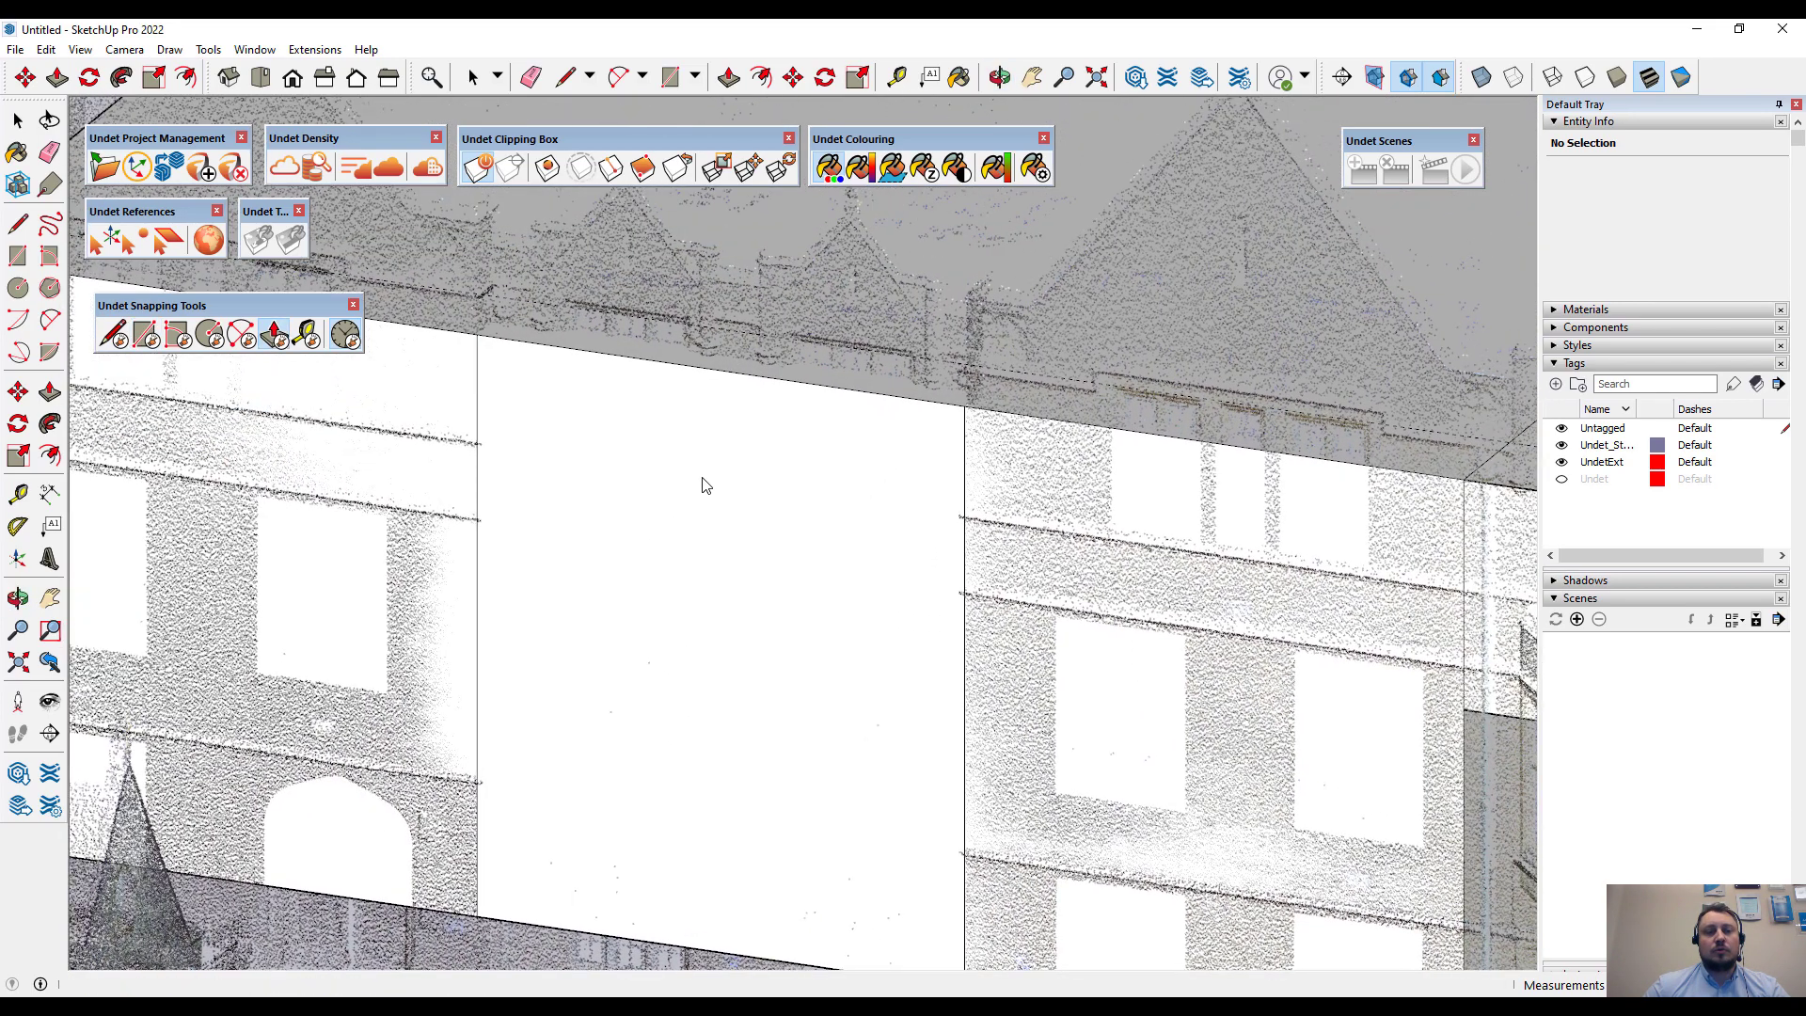
left_click(705, 485)
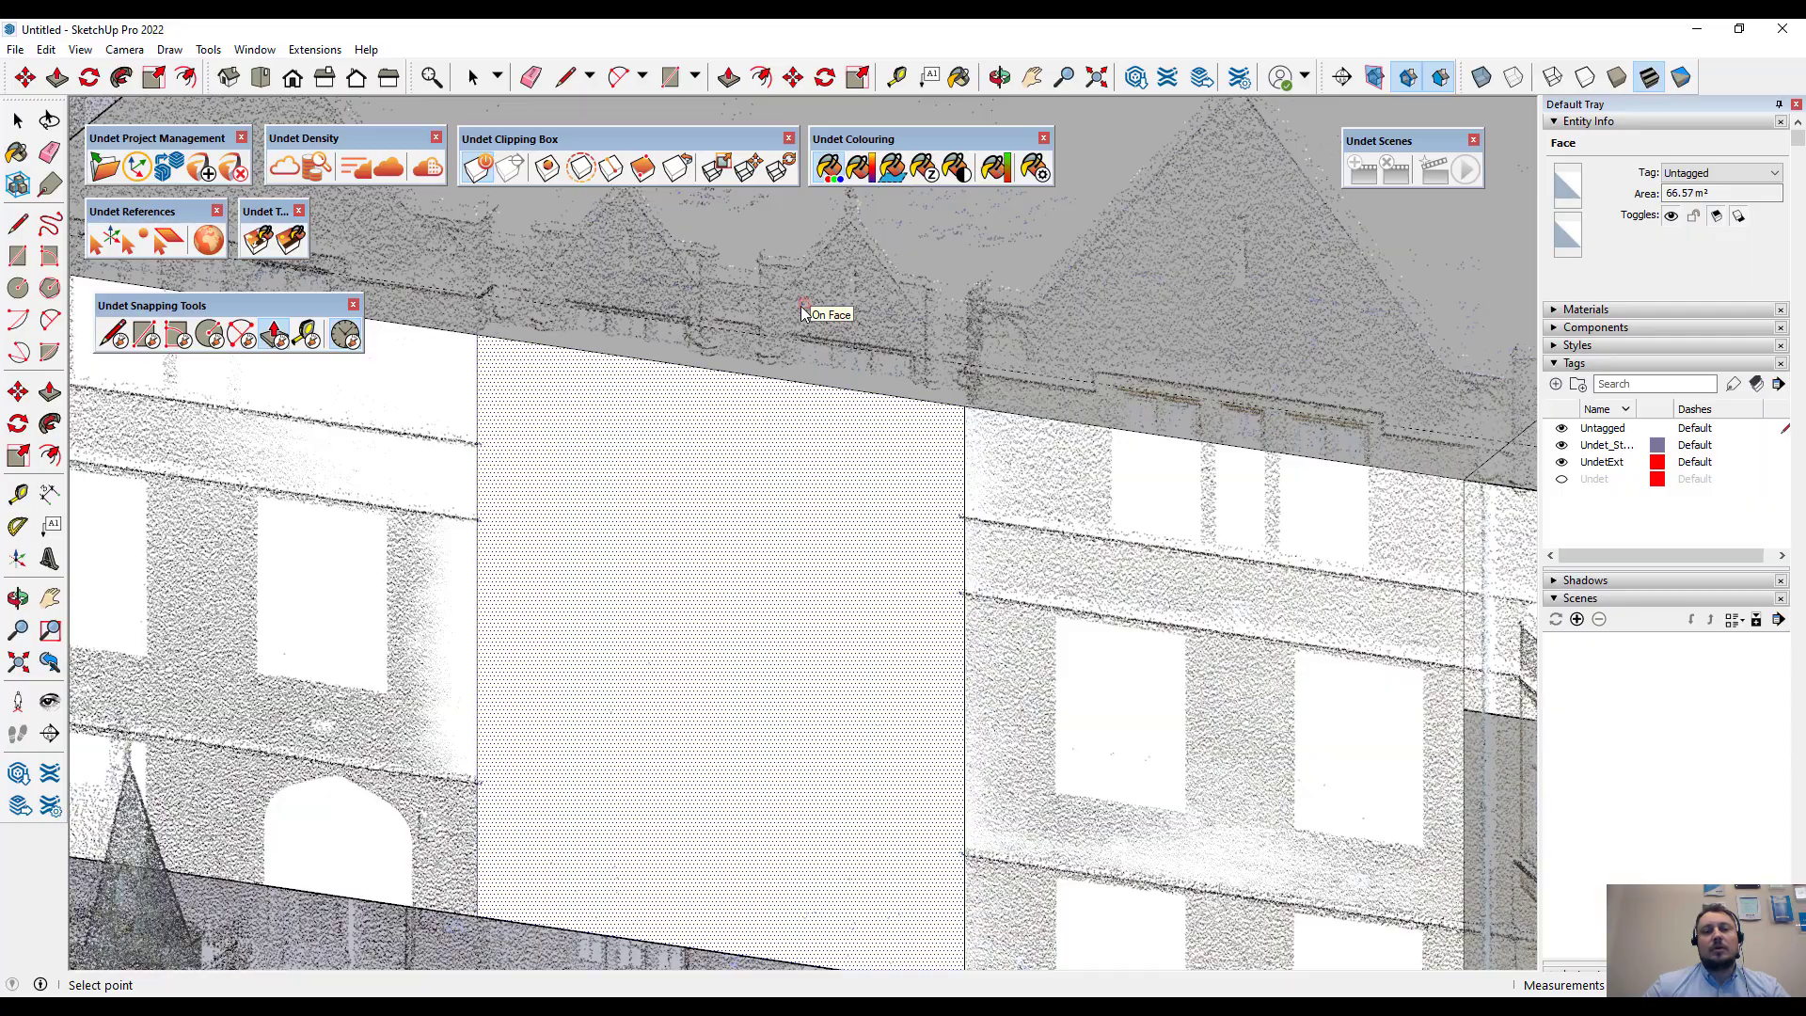
left_click(801, 310)
- Select the recessed central wall face and create a new clipping box around it
middle_click_drag(726, 492, 816, 438)
key("space")
left_click(667, 411)
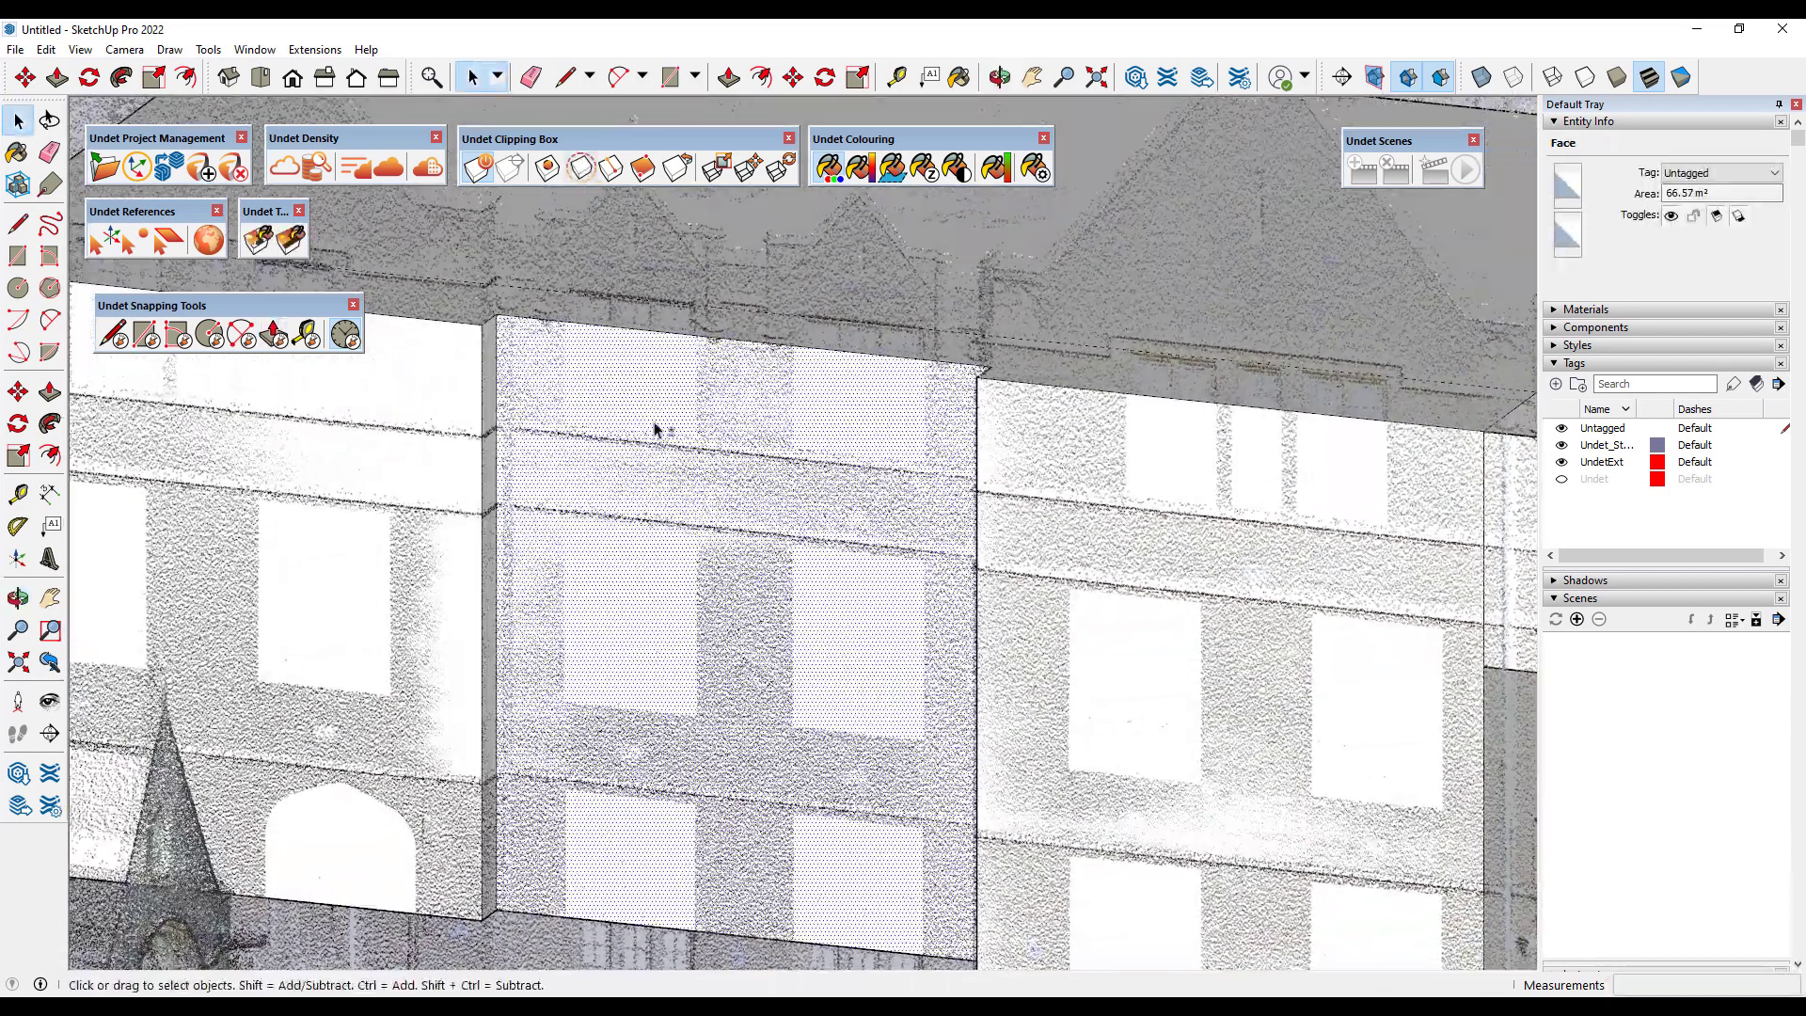
middle_click_drag(658, 438, 625, 307)
scroll(623, 306, "up", 2)
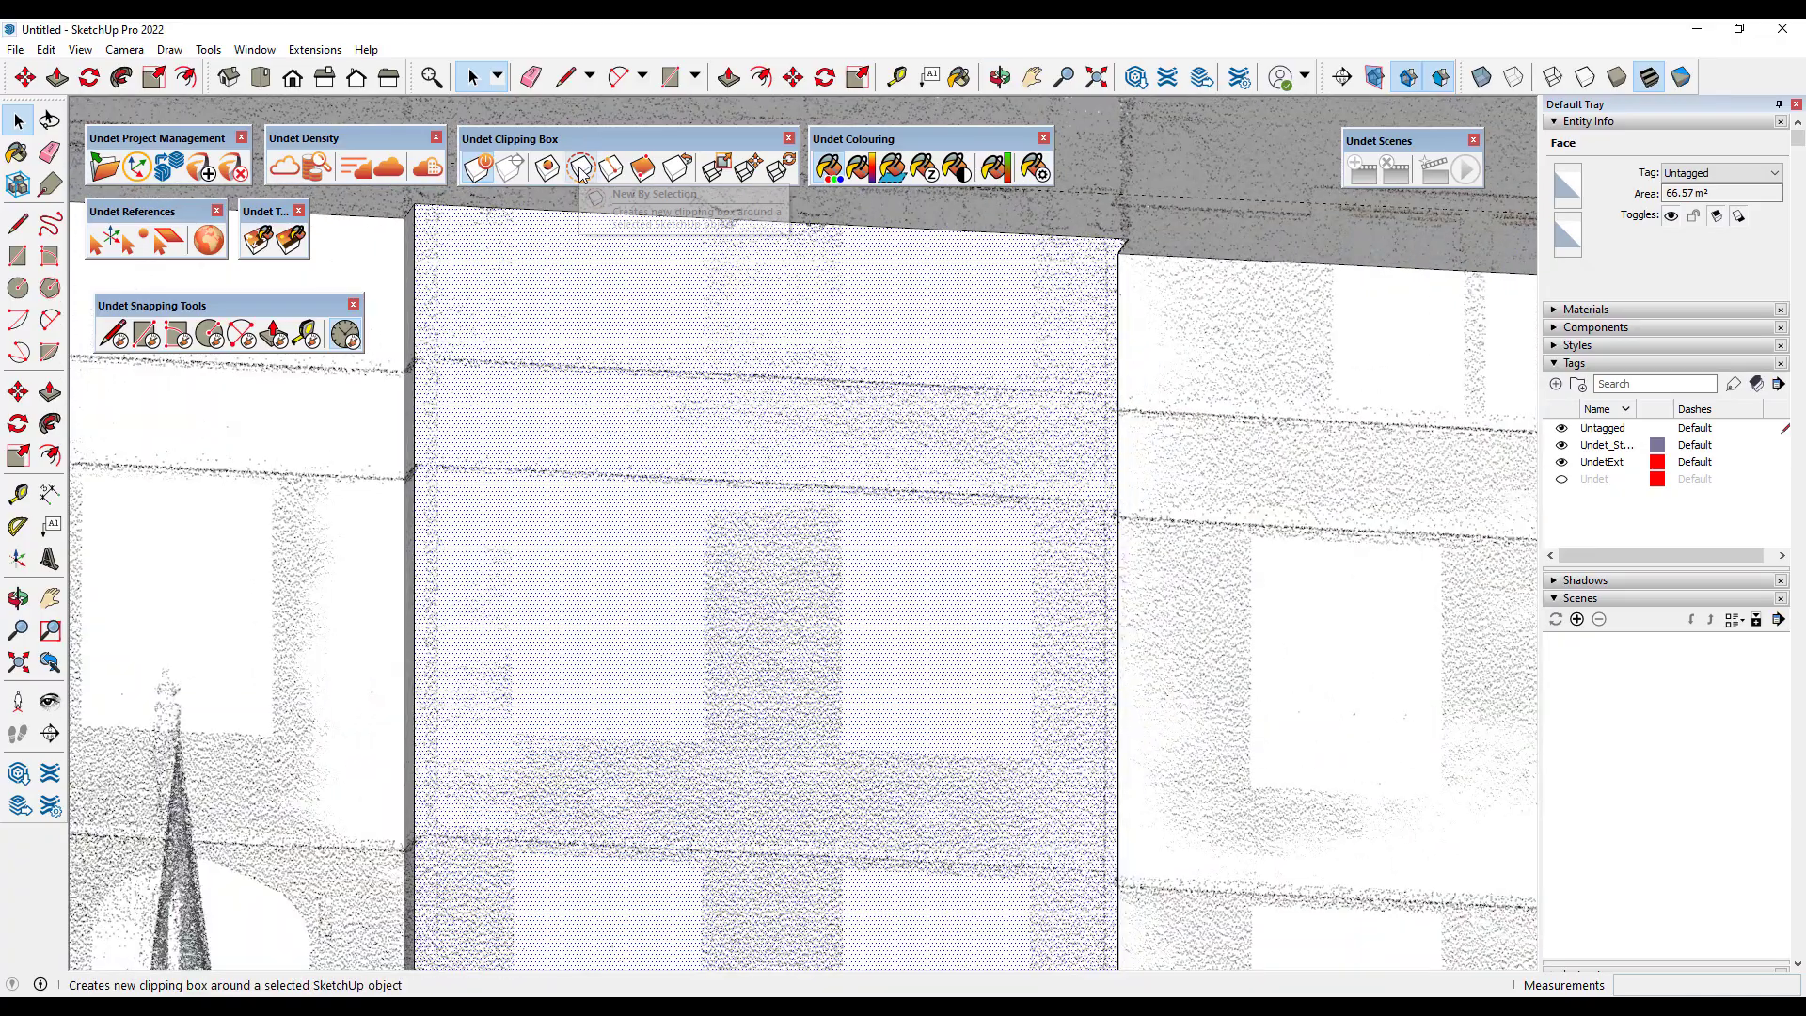
left_click(582, 169)
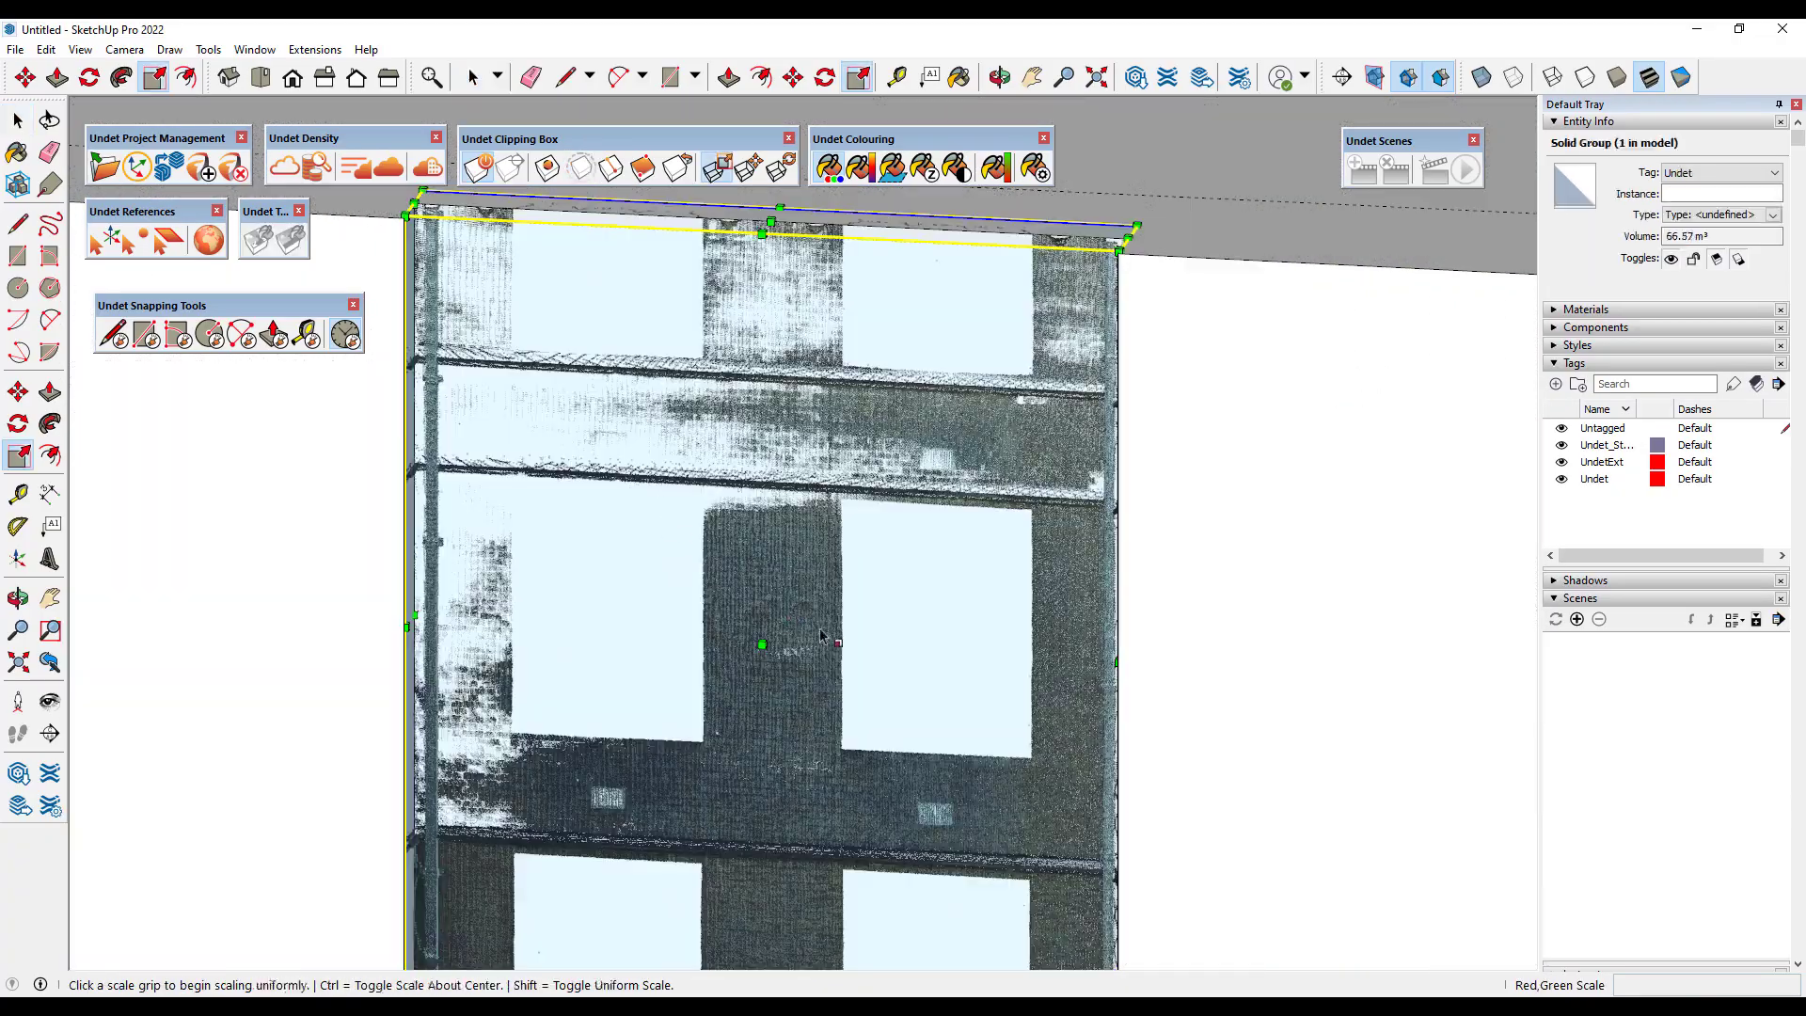
middle_click_drag(850, 653, 828, 520, "shift")
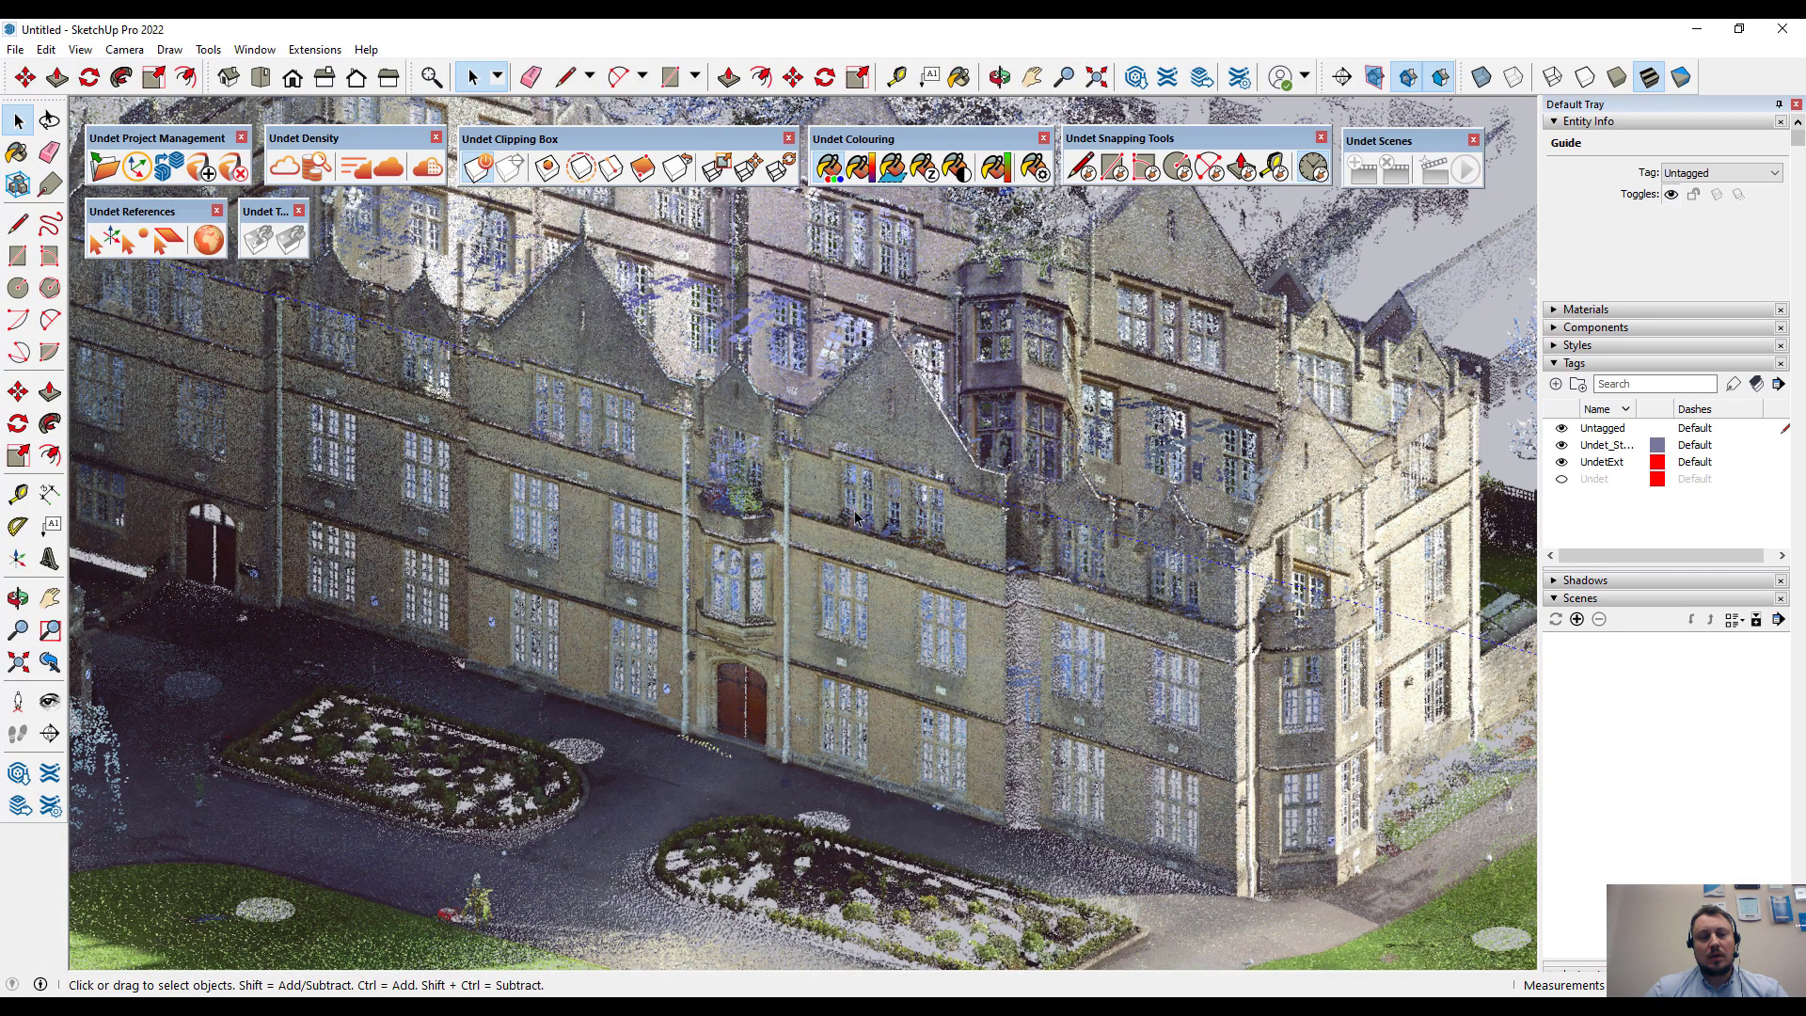
- Turn on the scan position bubbles (BB) for the External group in the Data Classes settings
middle_click_drag(855, 517, 756, 728)
scroll(756, 727, "up", 3)
middle_click_drag(892, 747, 553, 549, "shift")
scroll(762, 616, "up", 1)
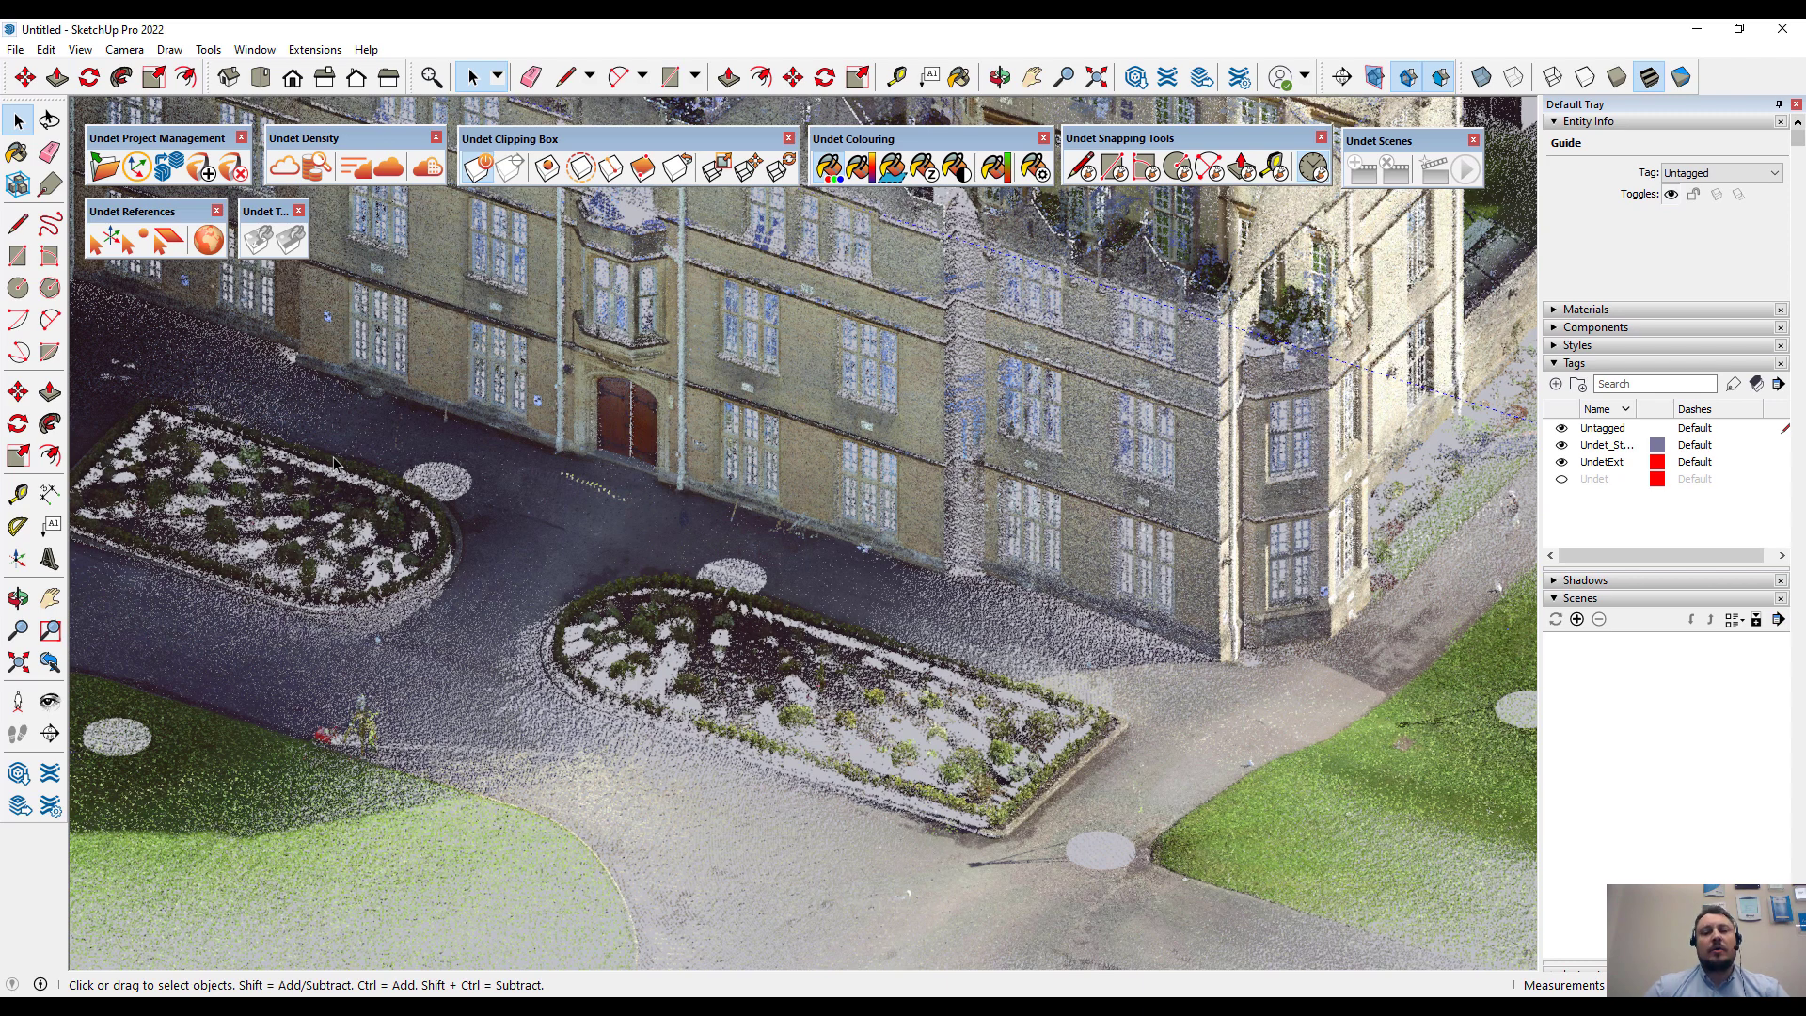
left_click(313, 171)
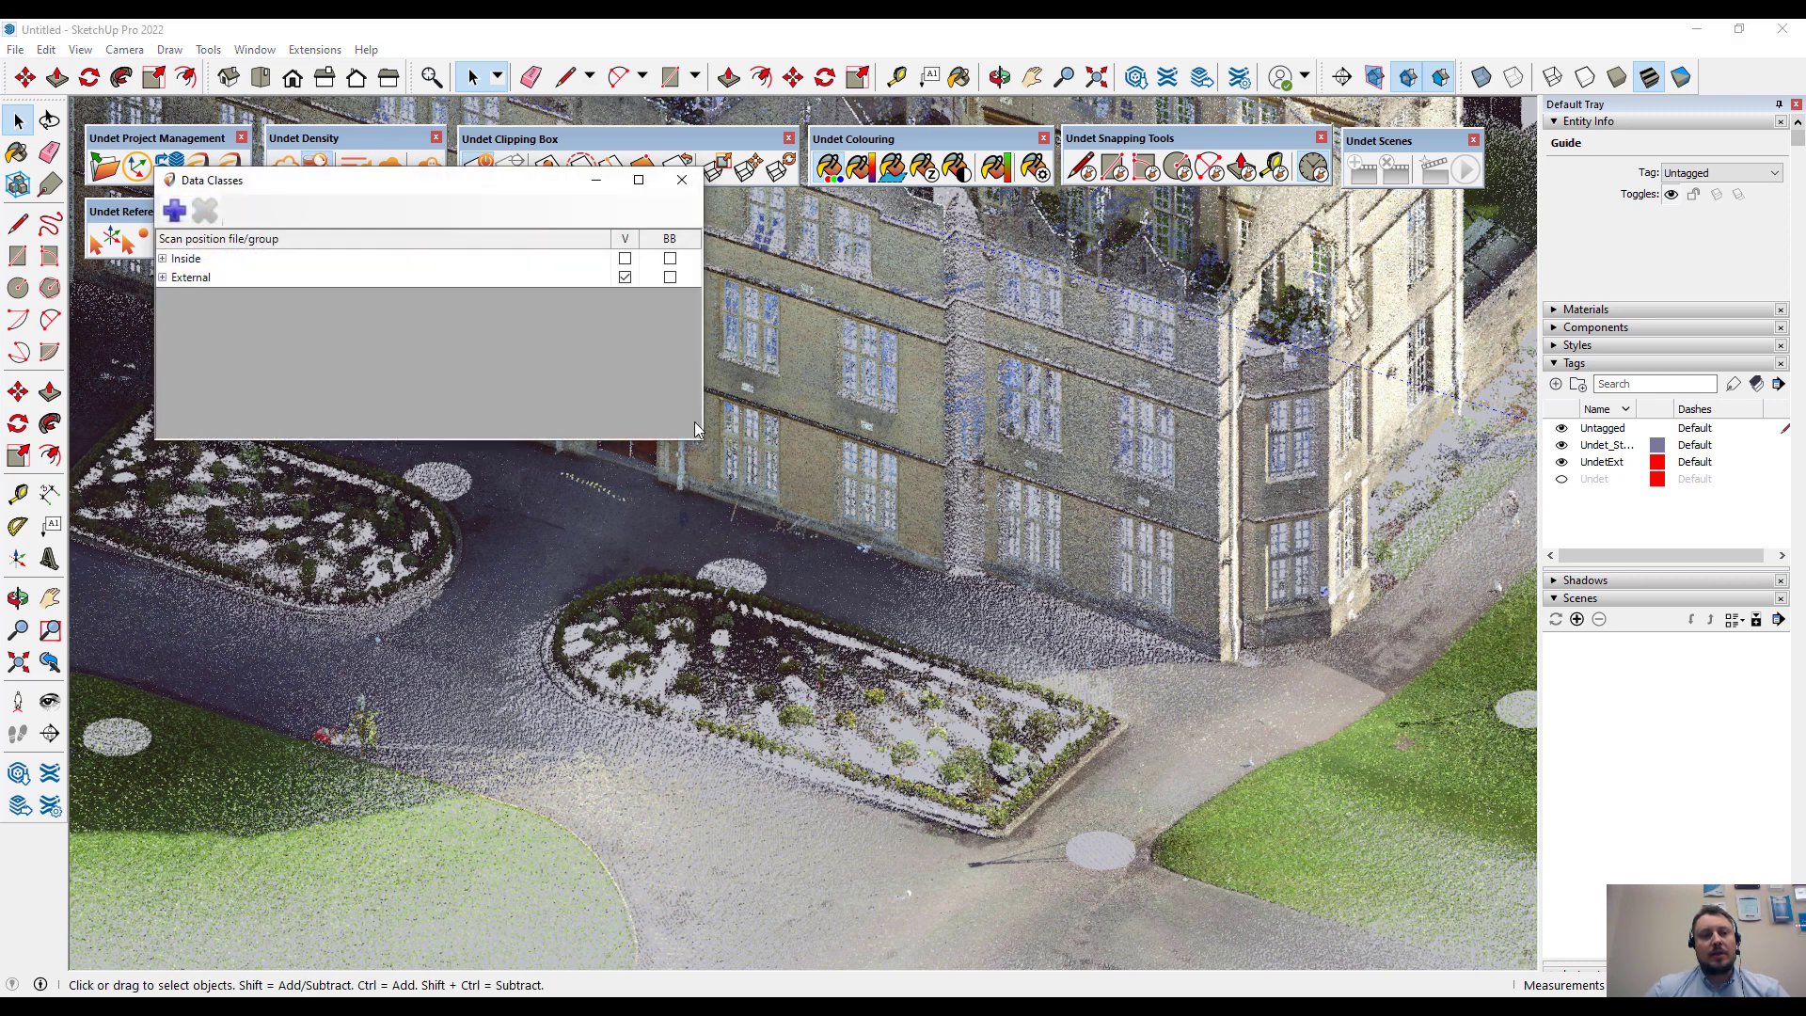
left_click(670, 278)
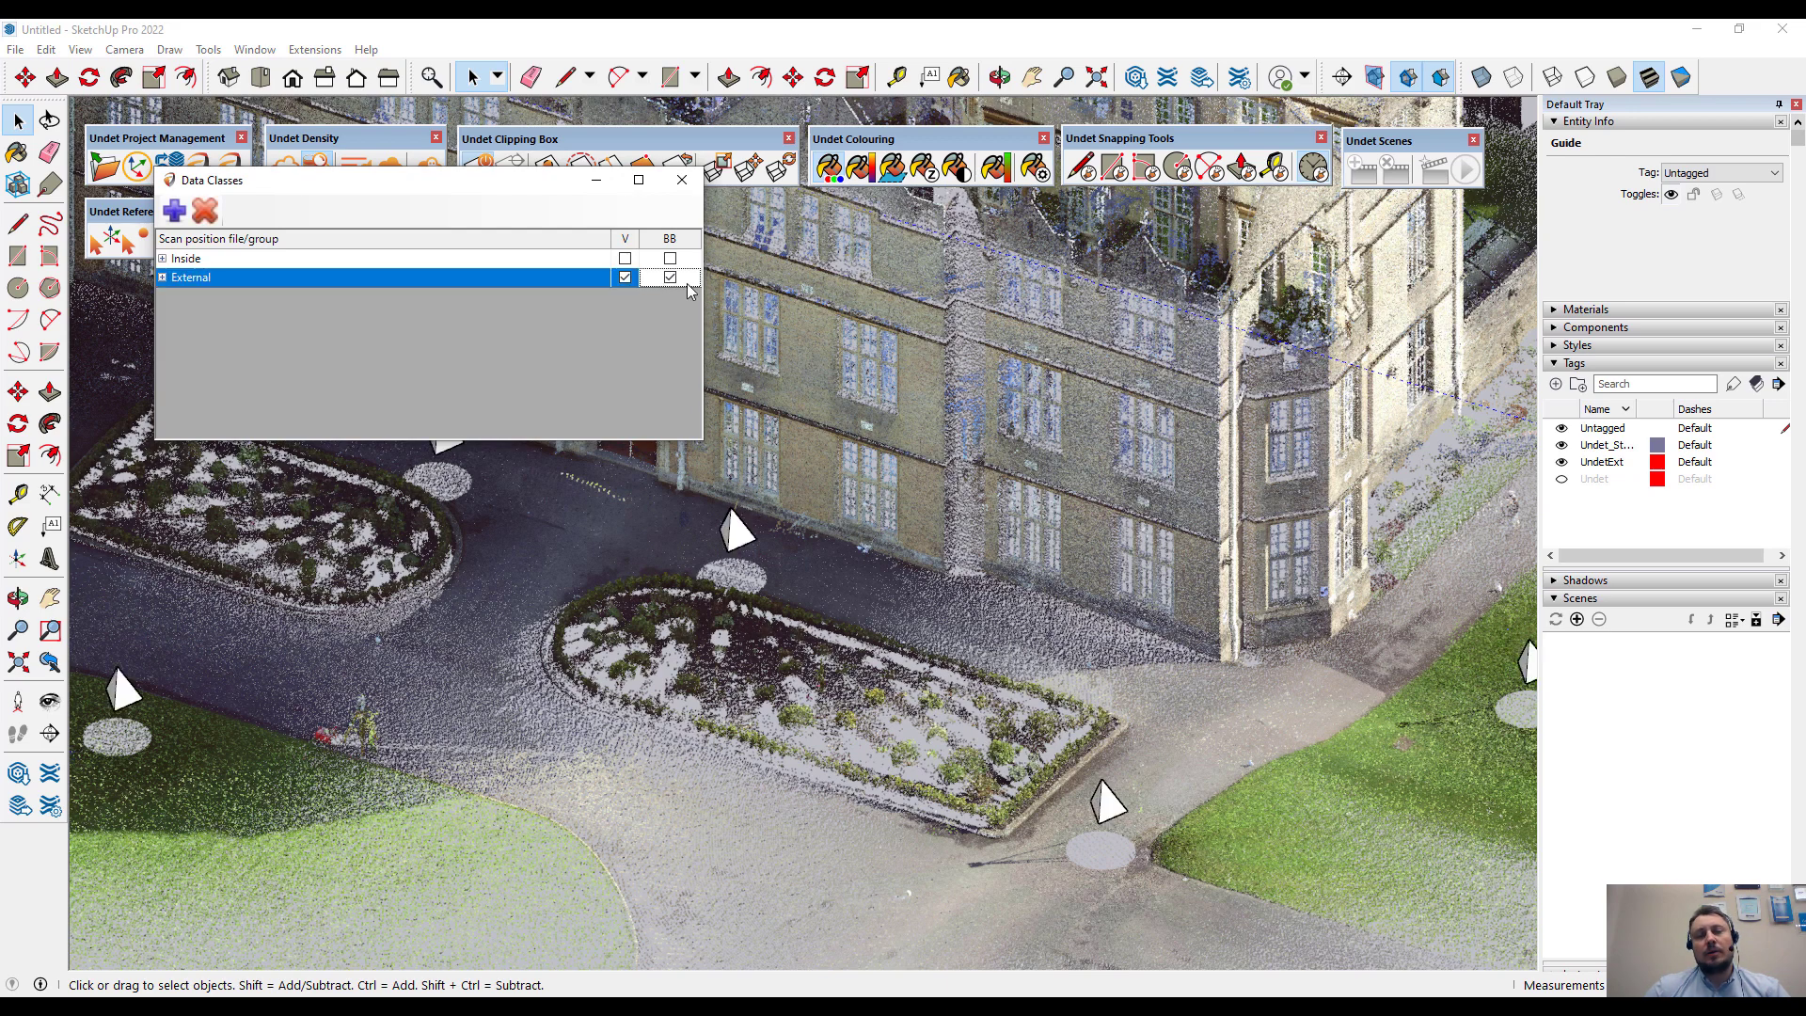
left_click(684, 187)
- Open the panorama of the scan position by the flower bed's near corner in Undet Browser and look around the facade
middle_click_drag(1007, 595, 892, 576)
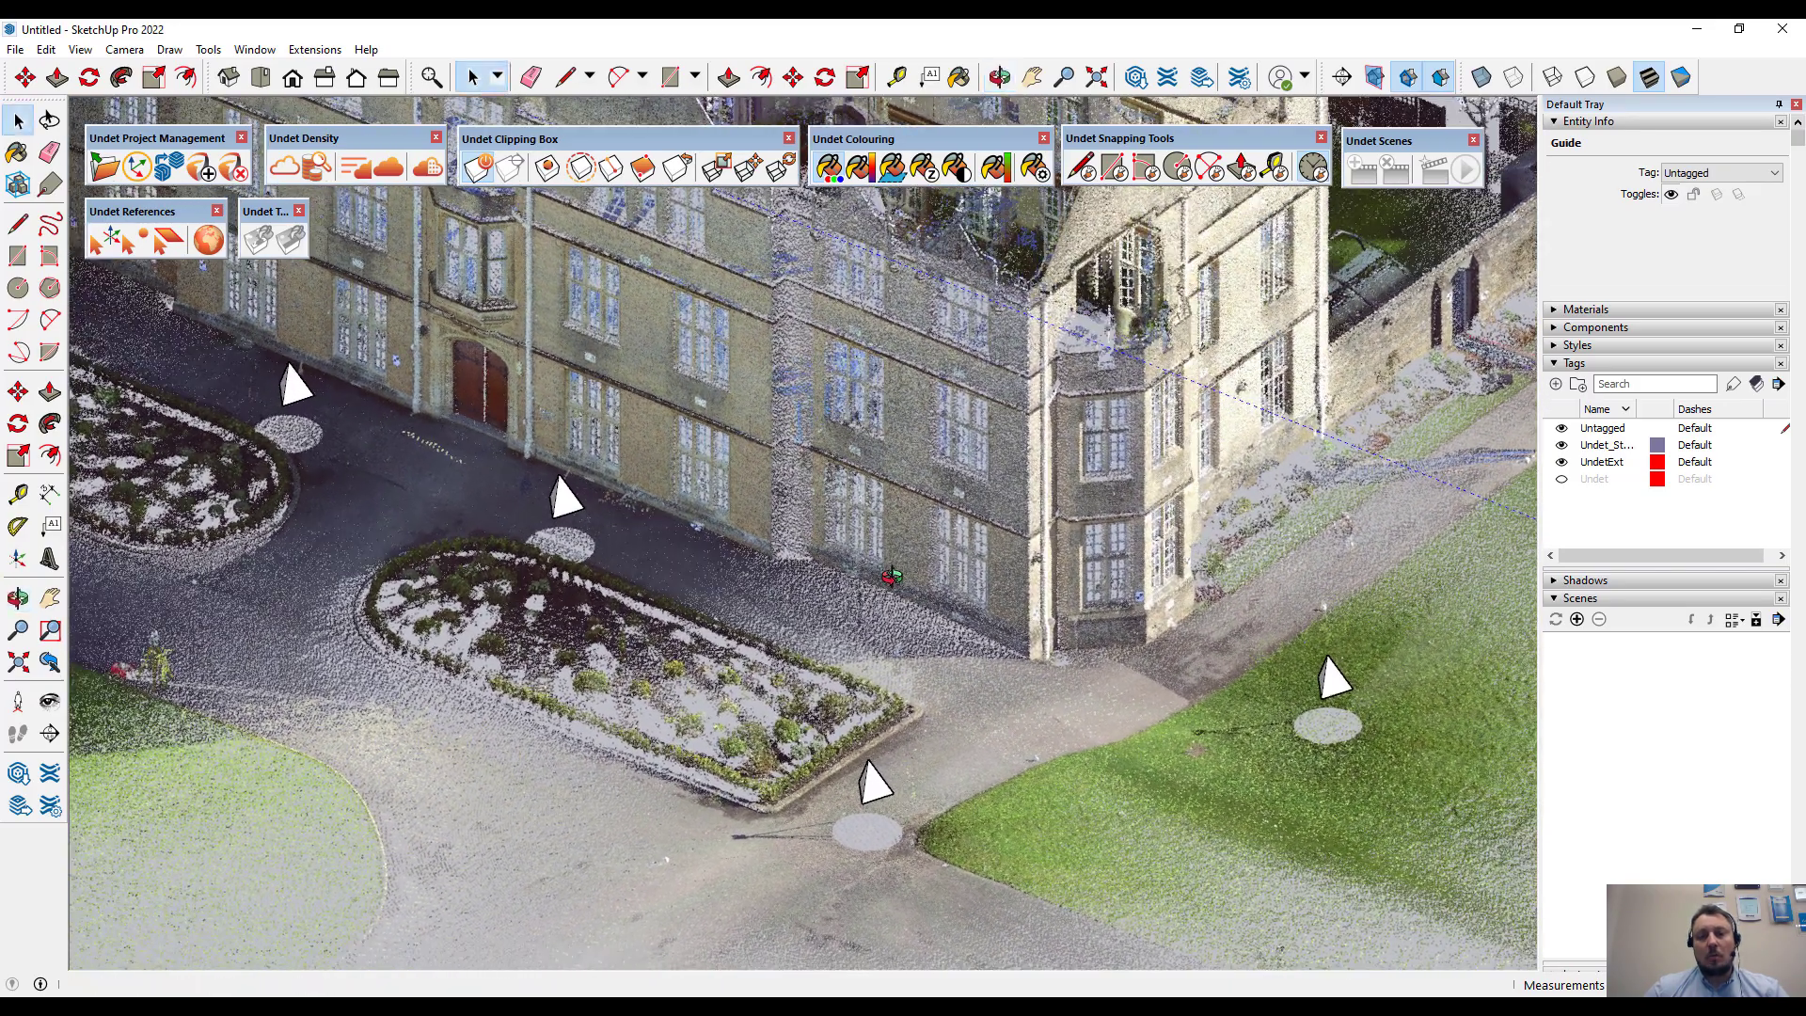
double_click(875, 784)
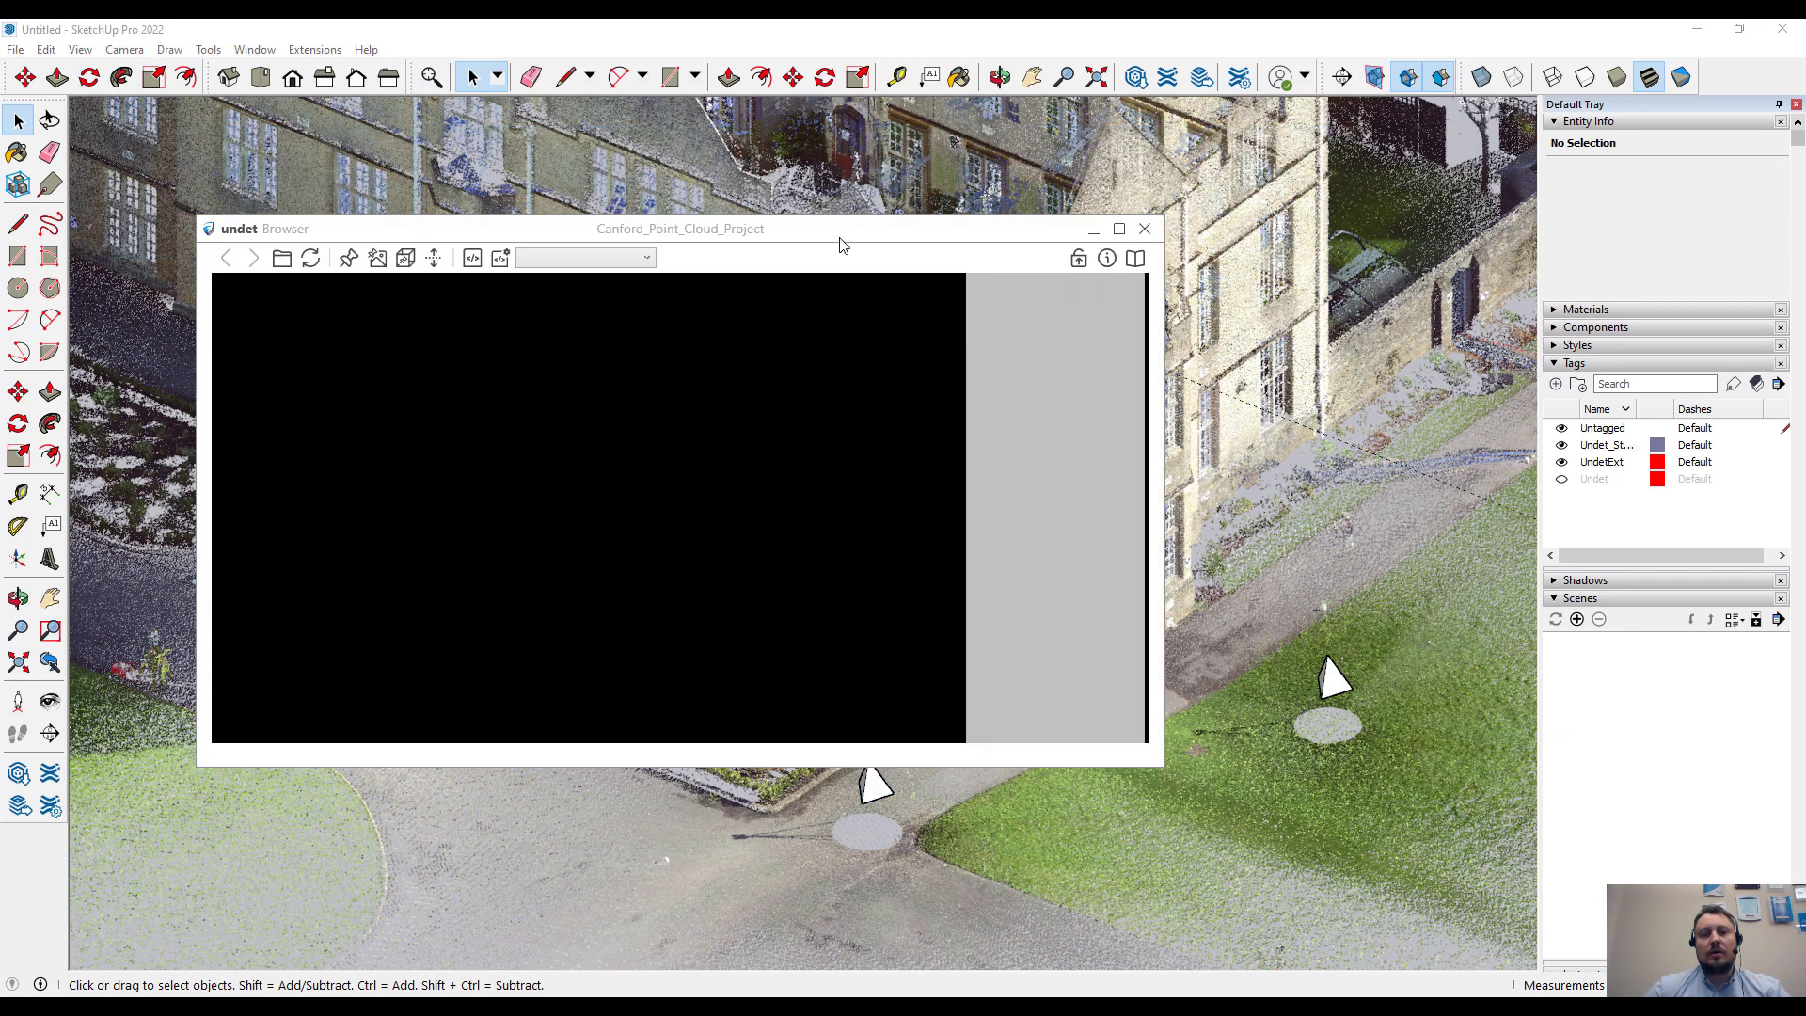
left_click_drag(866, 233, 1432, 110)
left_click_drag(1151, 396, 1197, 385)
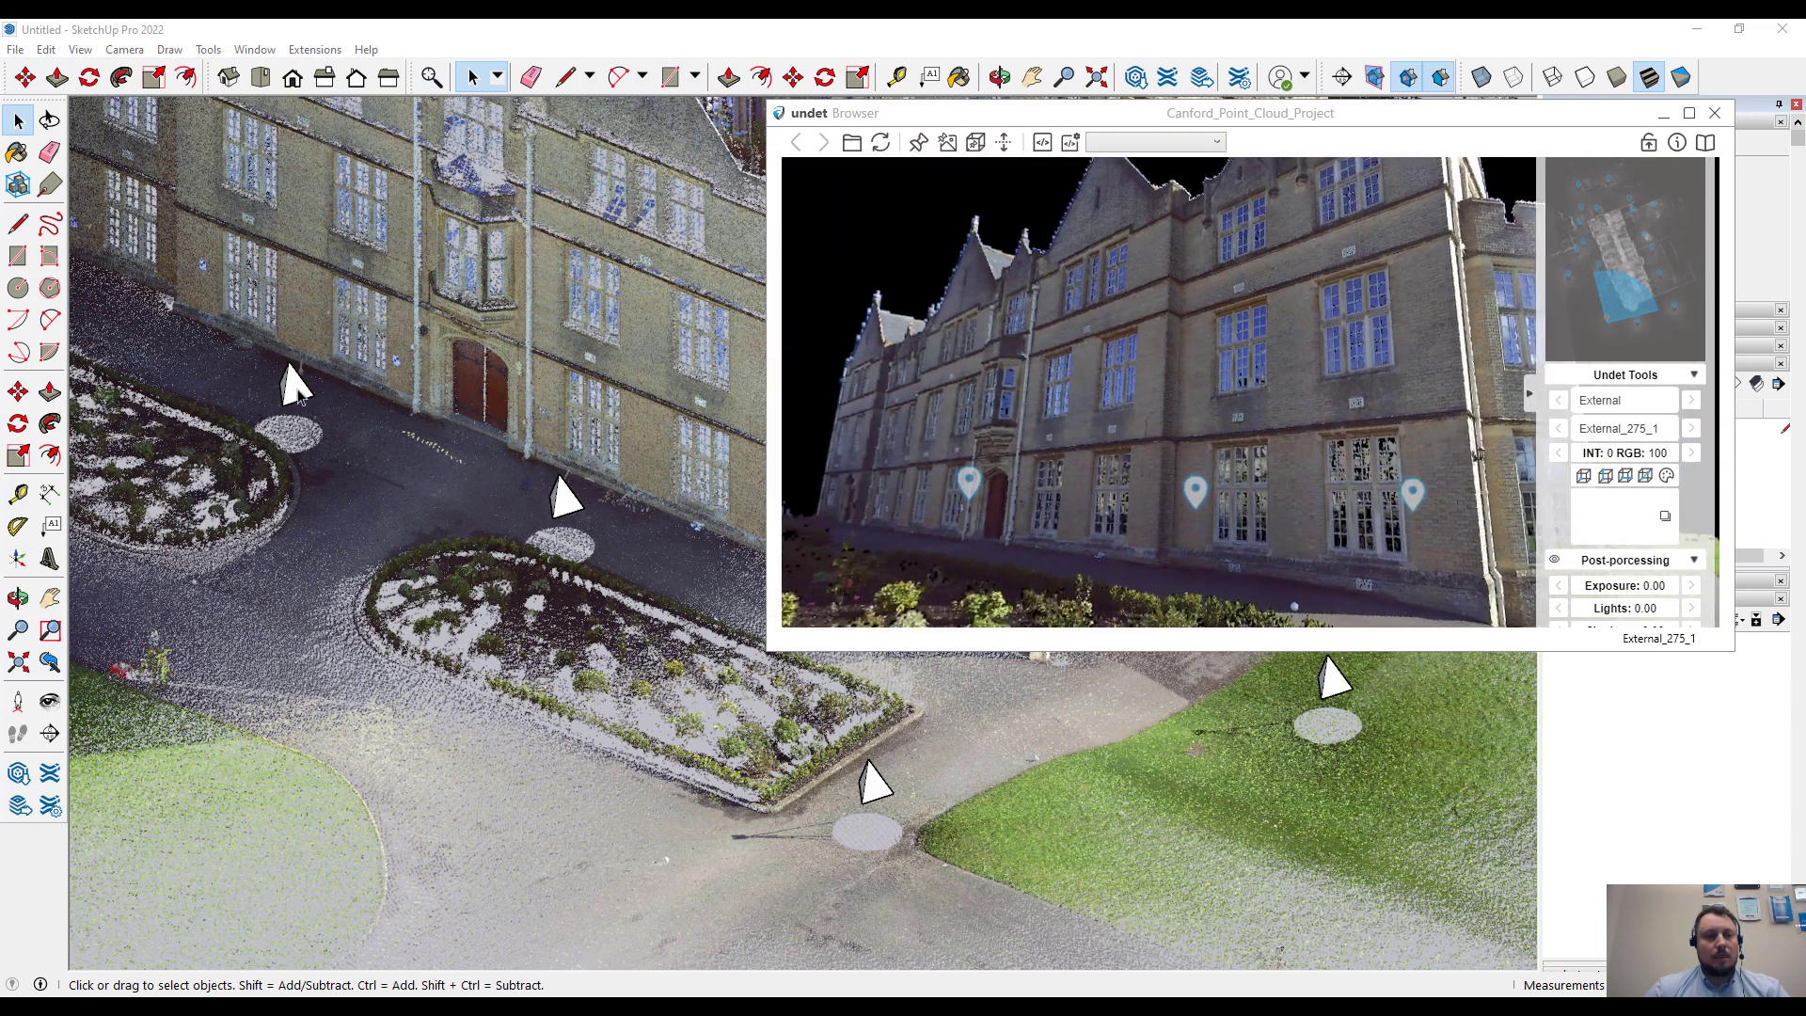
- Open the panorama of the scan position near the arched entrance door and look towards the facade windows and downpipe
left_click(298, 391)
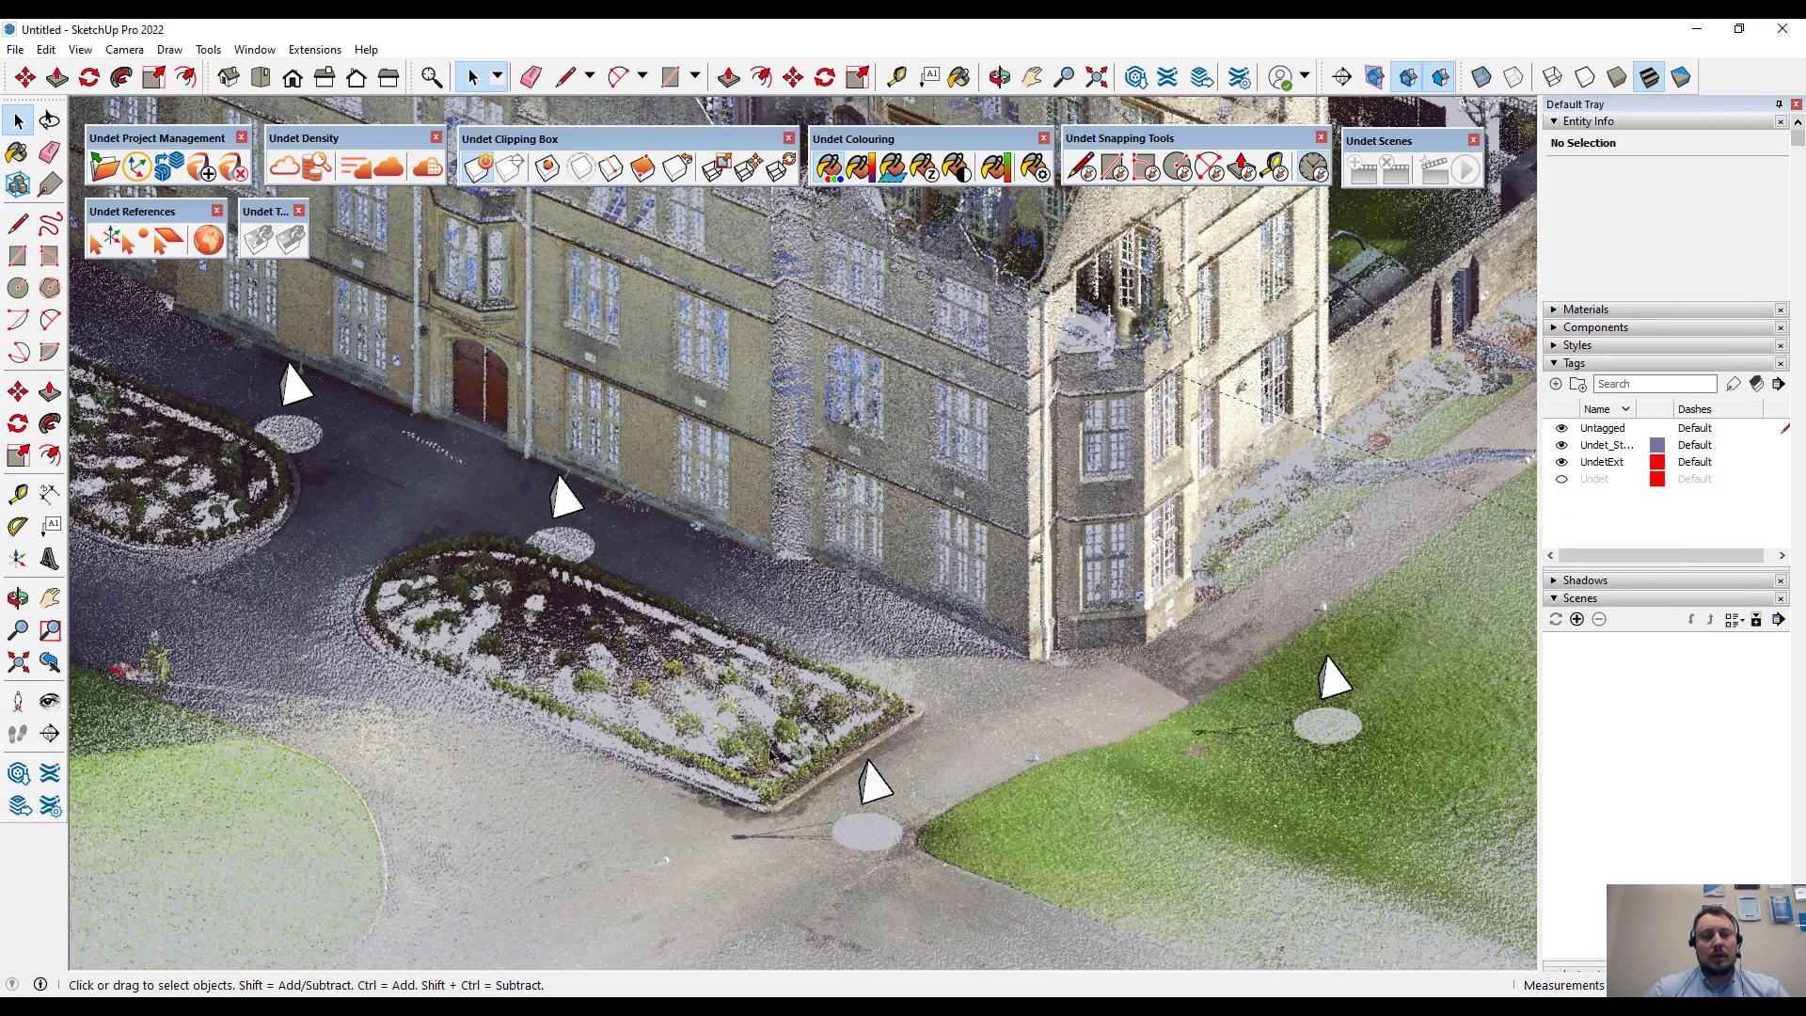
left_click(762, 1007)
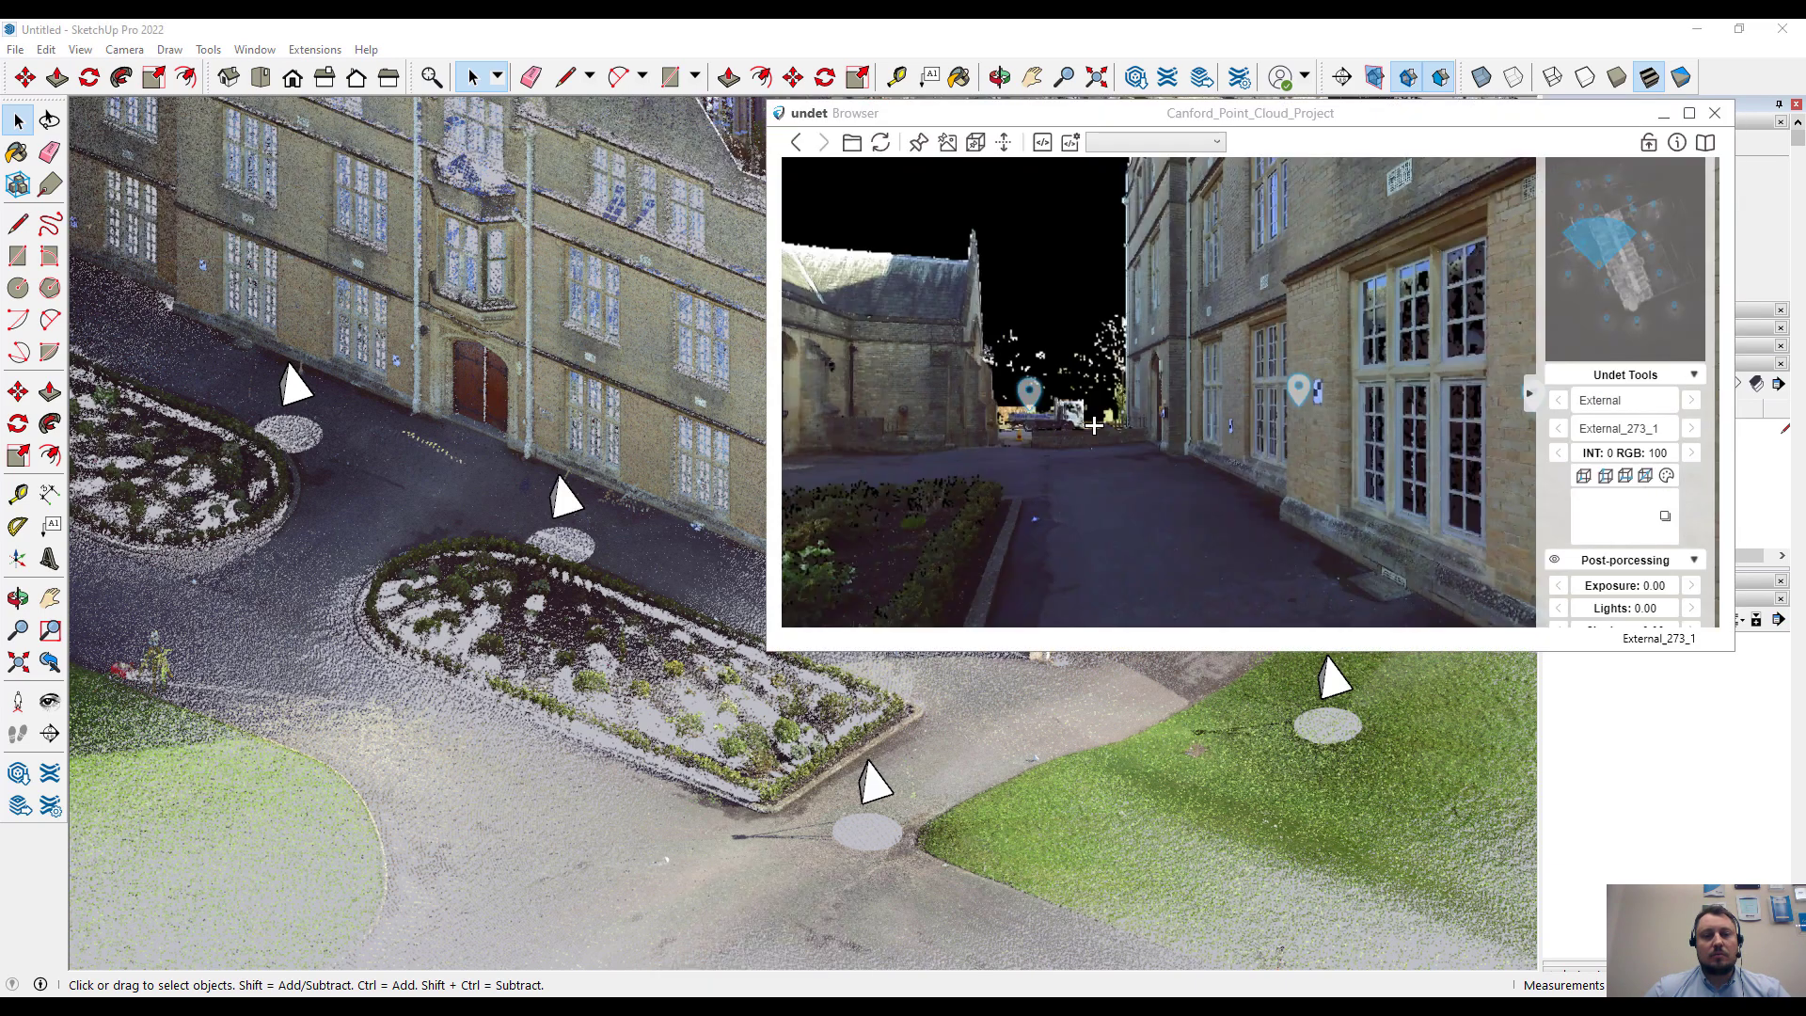
left_click_drag(1249, 300, 1109, 370)
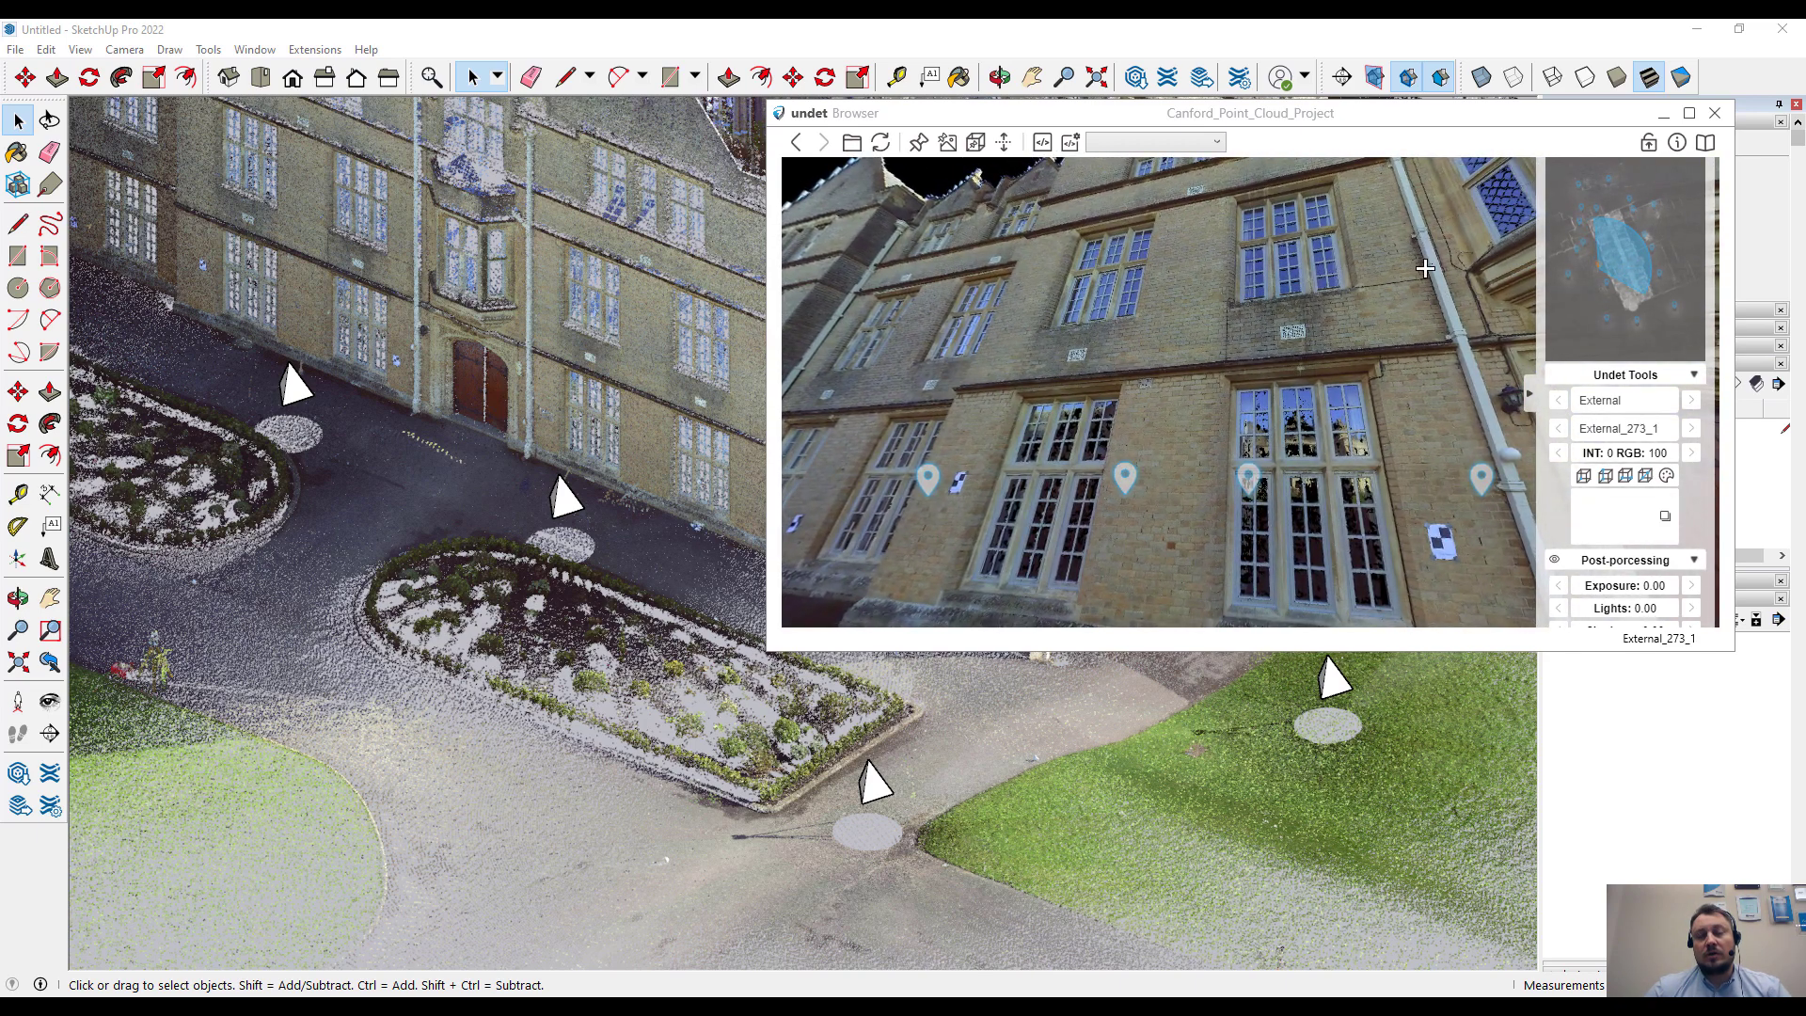
- Lock the Undet Browser window on top and view the panorama from the scan position by the flower bed's near corner again
left_click(1650, 147)
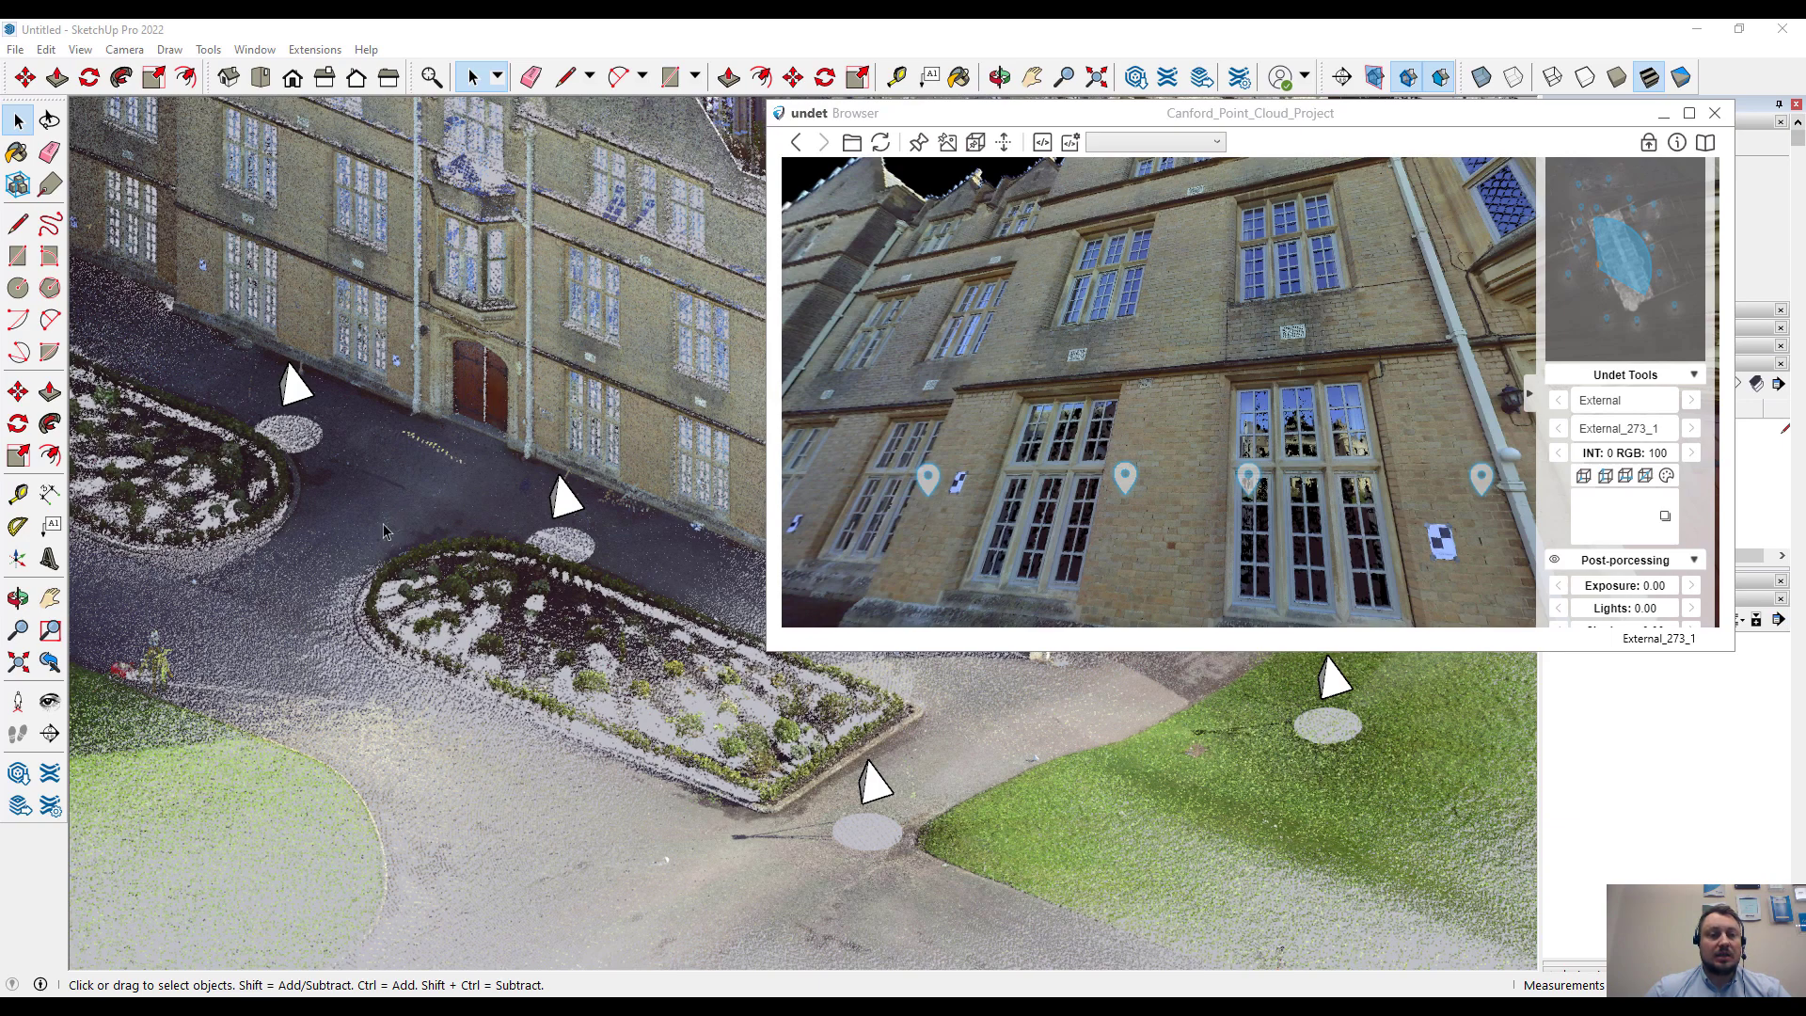
scroll(388, 595, "down", 4)
middle_click_drag(388, 594, 532, 586)
middle_click_drag(385, 532, 474, 589)
scroll(592, 642, "up", 4)
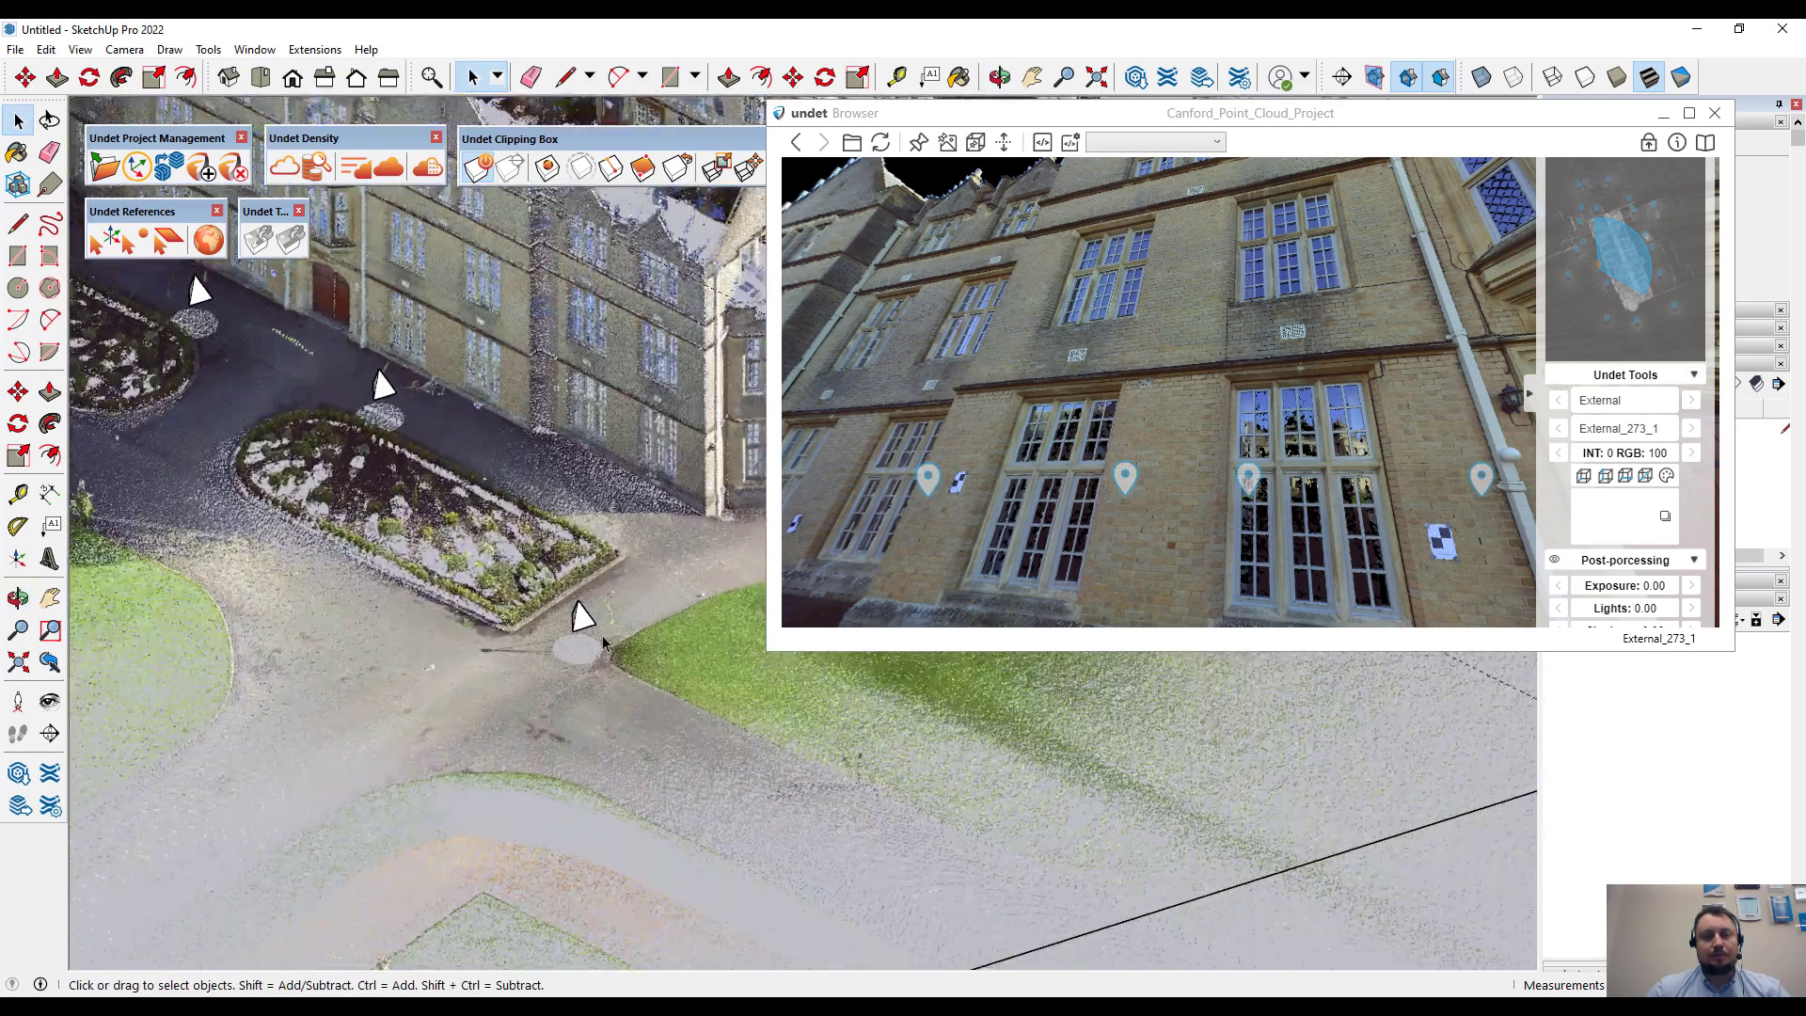
left_click(577, 613)
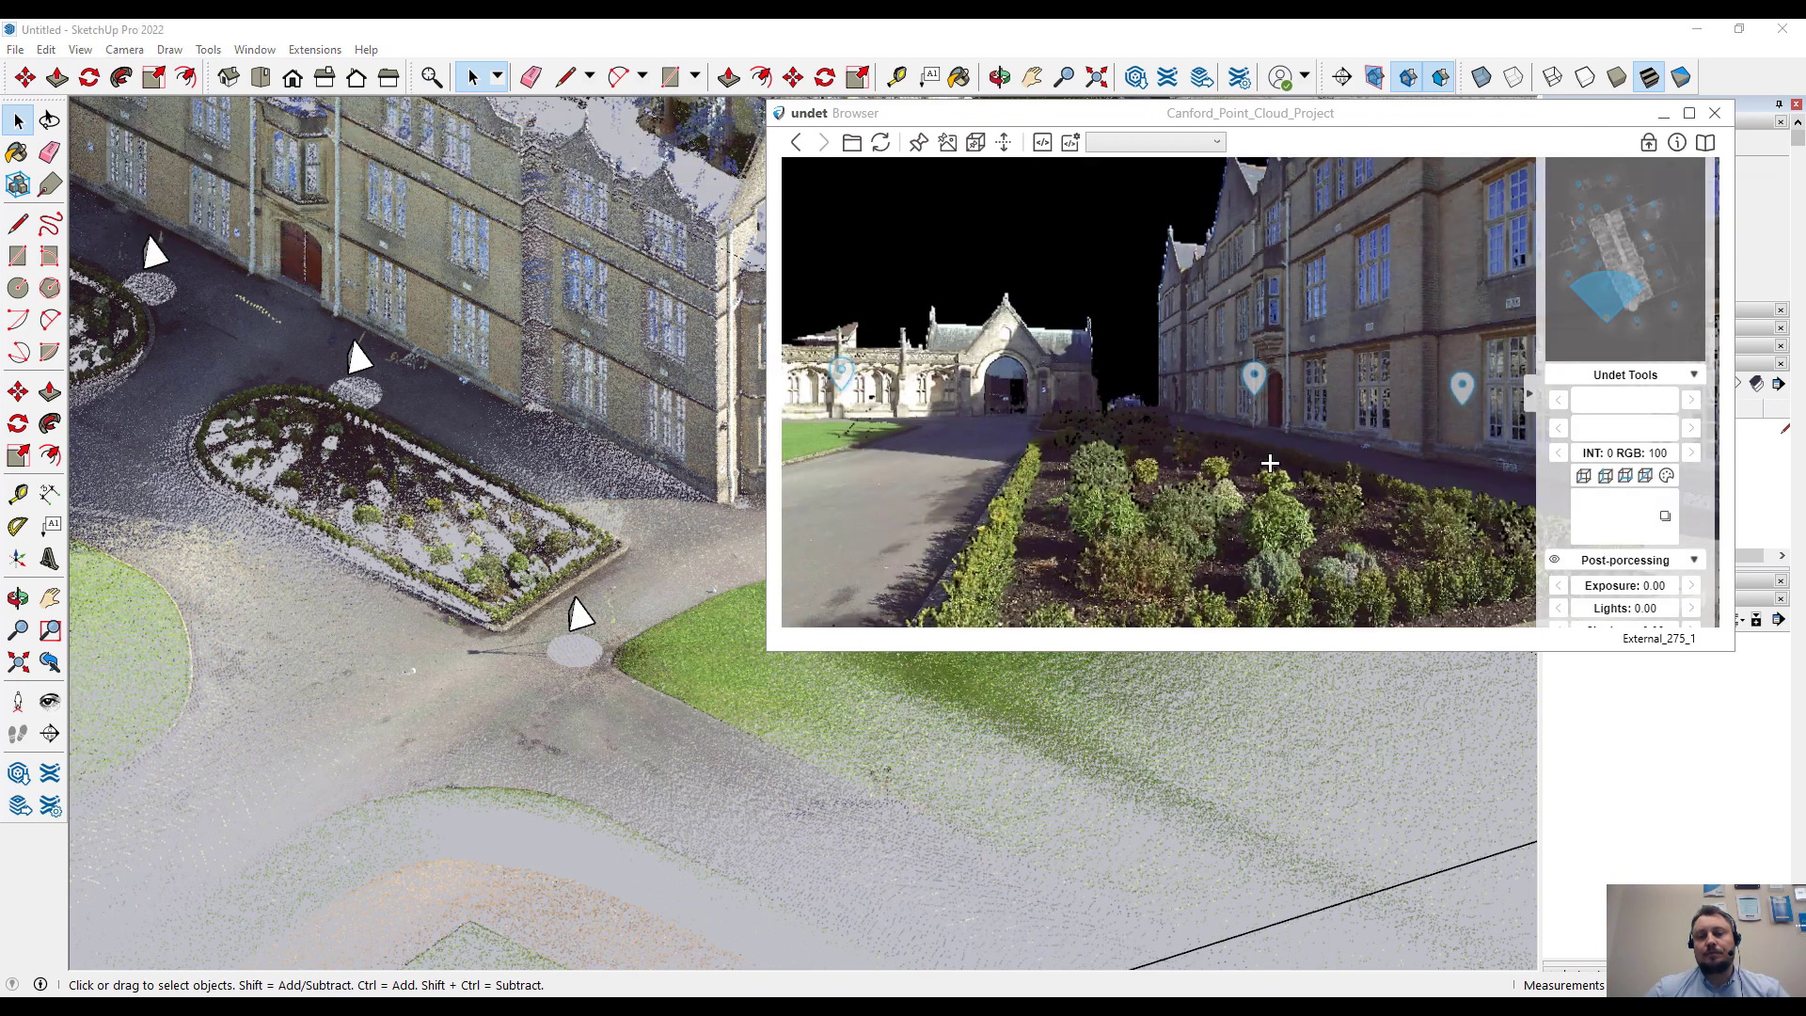
left_click_drag(1329, 550, 1254, 335)
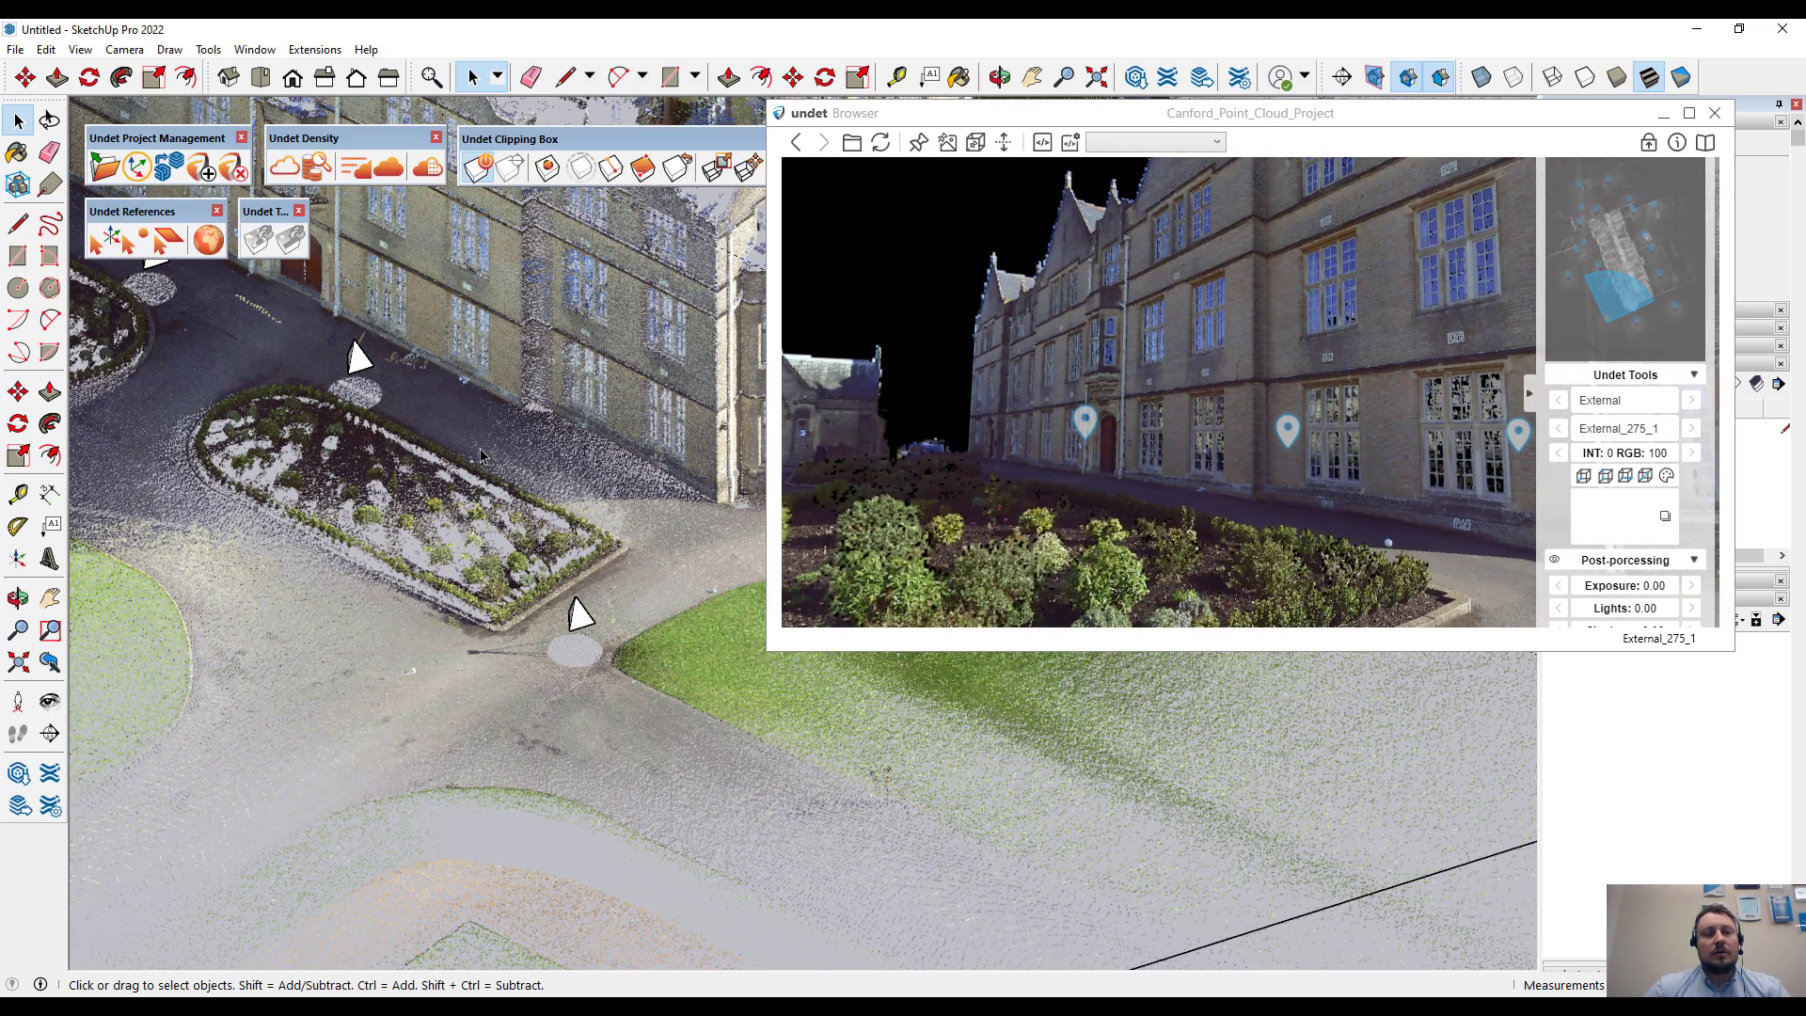
- Pick a point on the facade wall above the ground-floor windows, compare the proposed panoramas, open External_274_1 and look closely at the wall vent
left_click(211, 246)
scroll(480, 296, "up", 5)
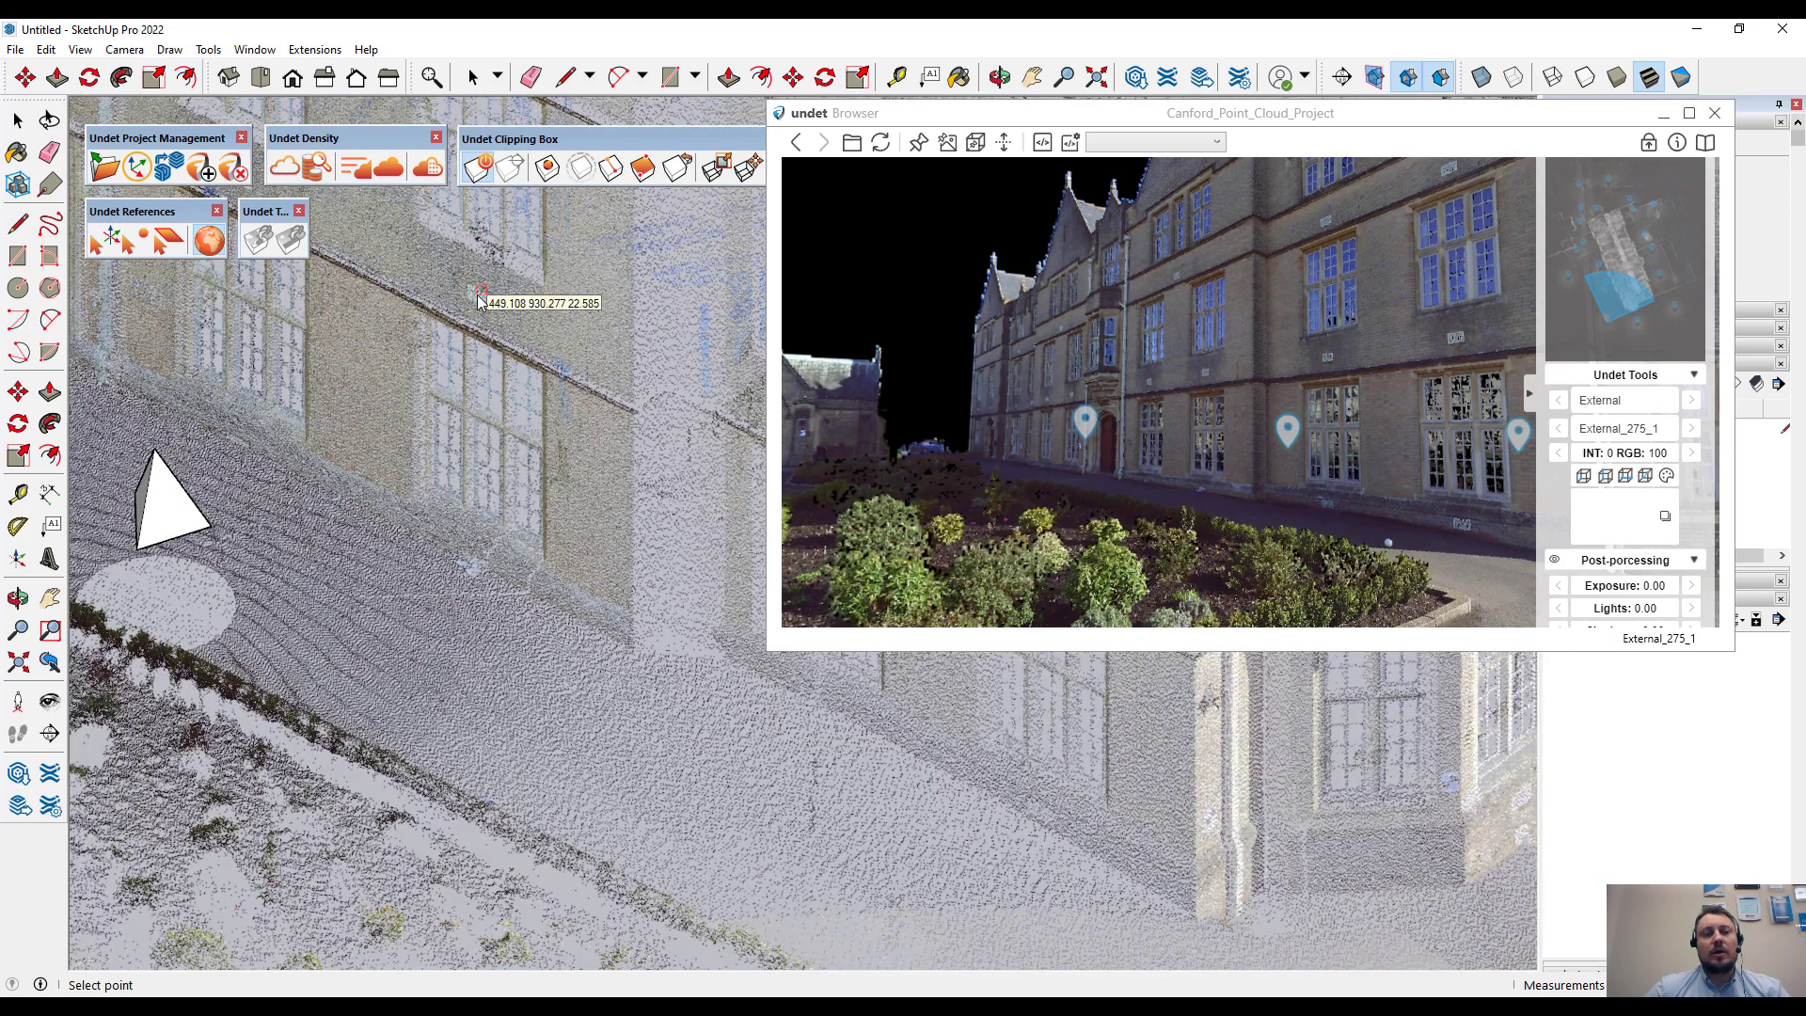
left_click(478, 296)
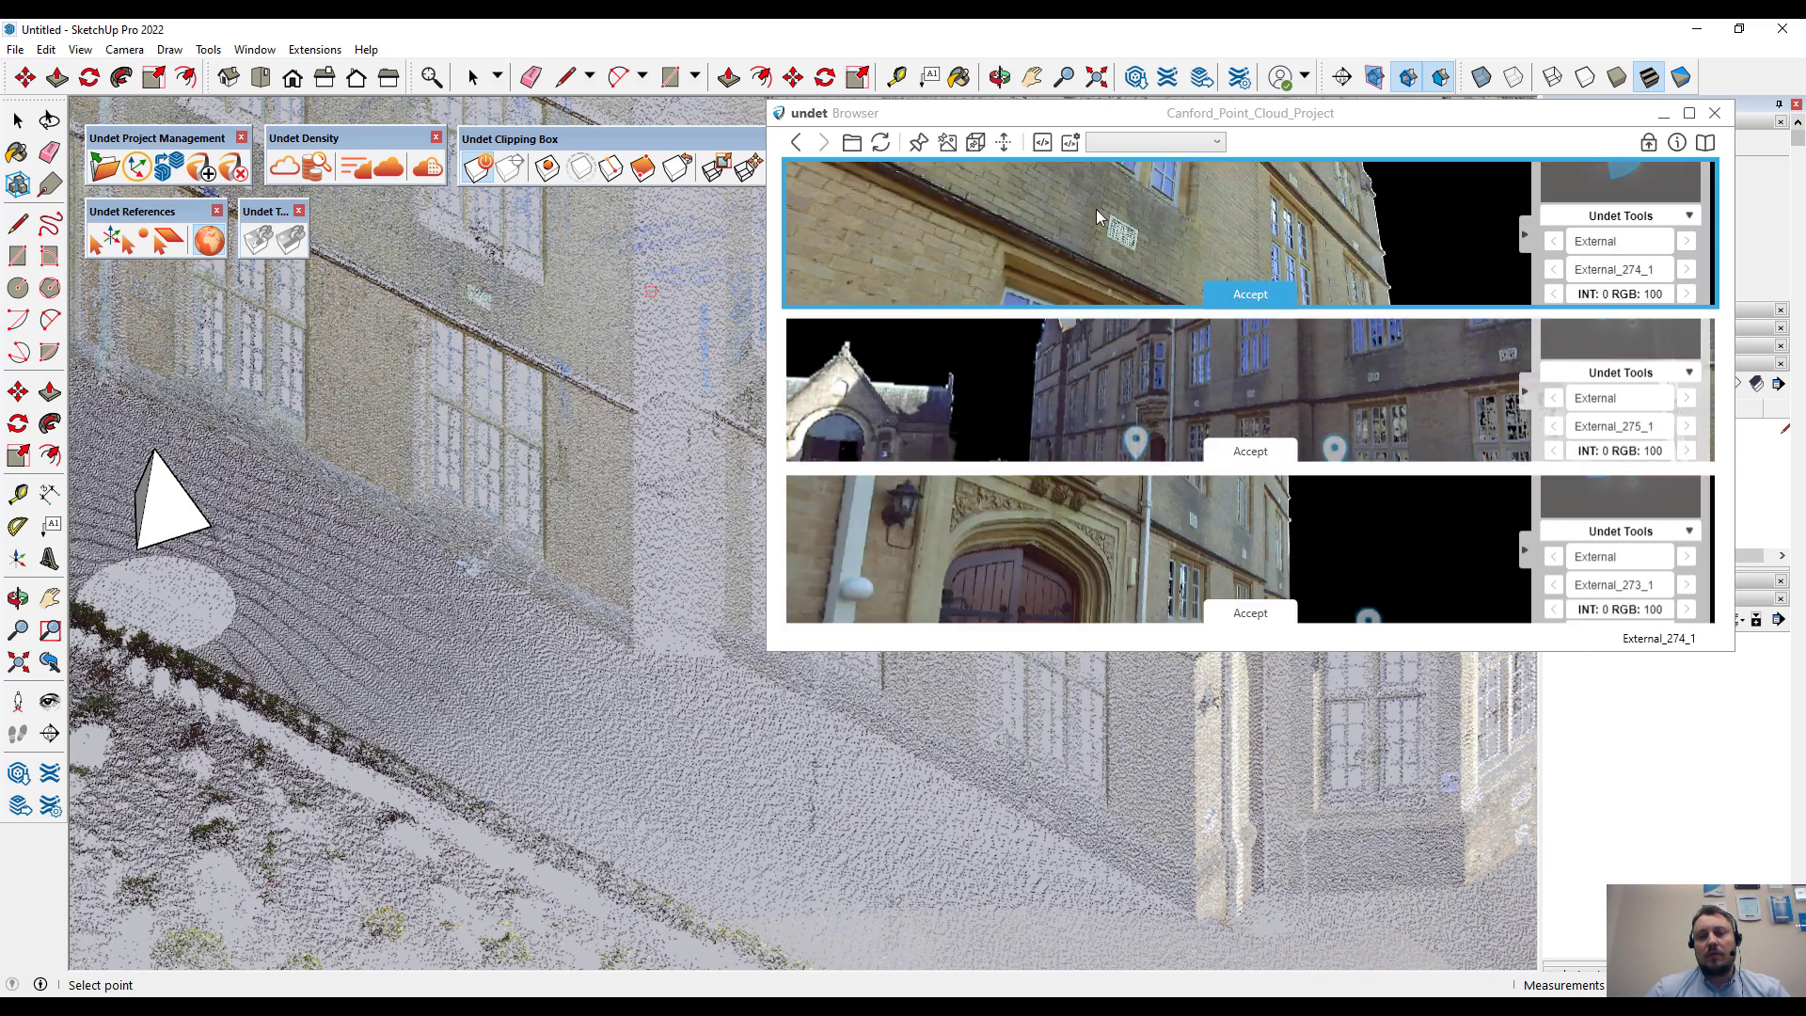
left_click_drag(1105, 229, 1132, 235)
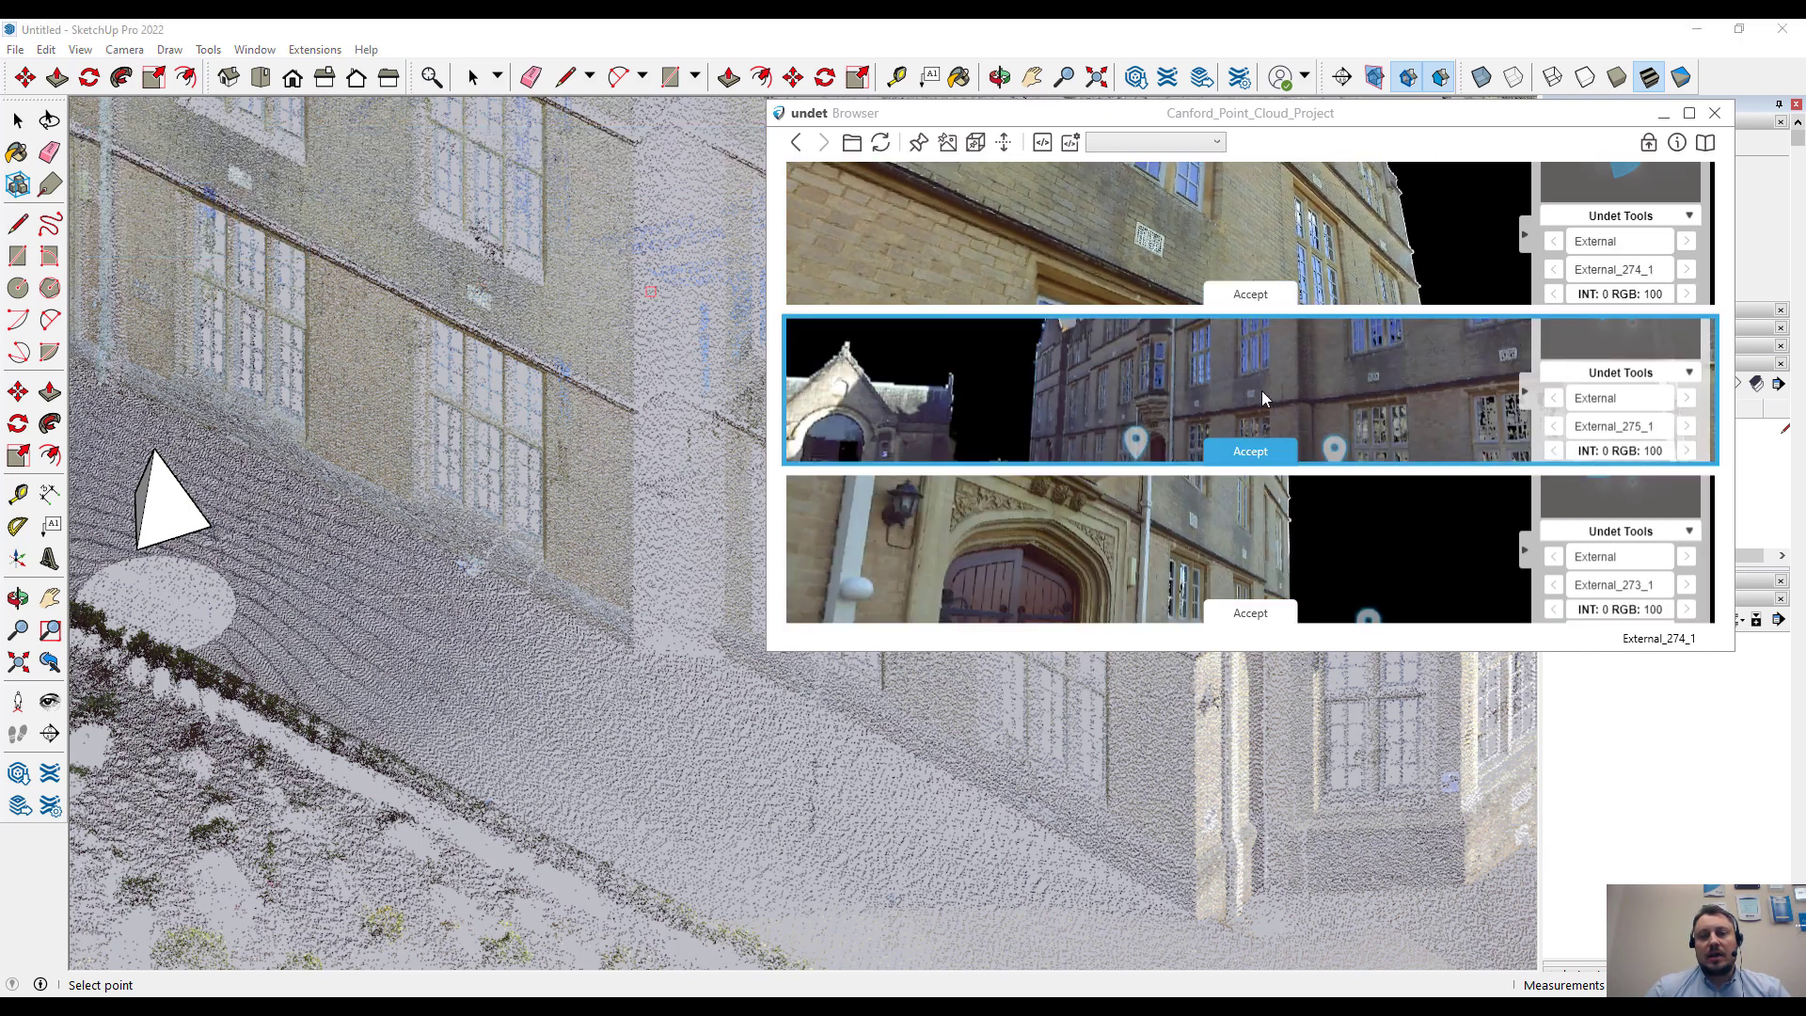
left_click_drag(1262, 388, 1245, 376)
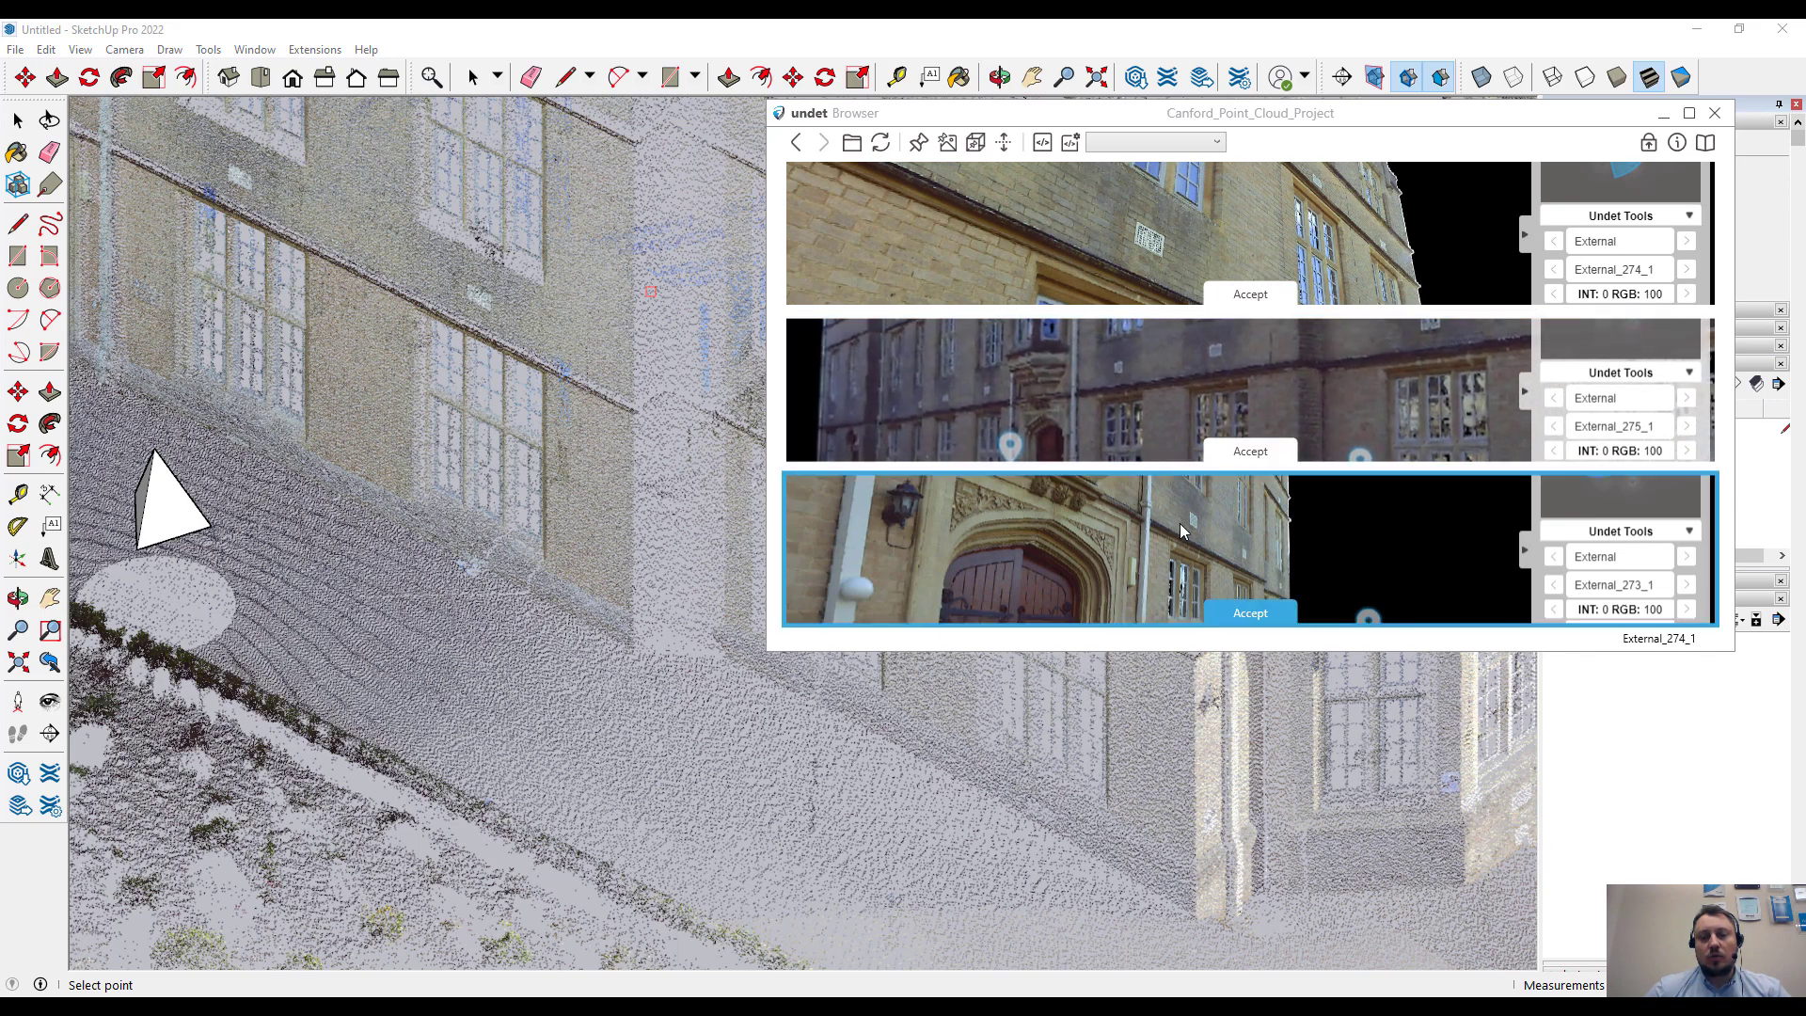
left_click(1249, 291)
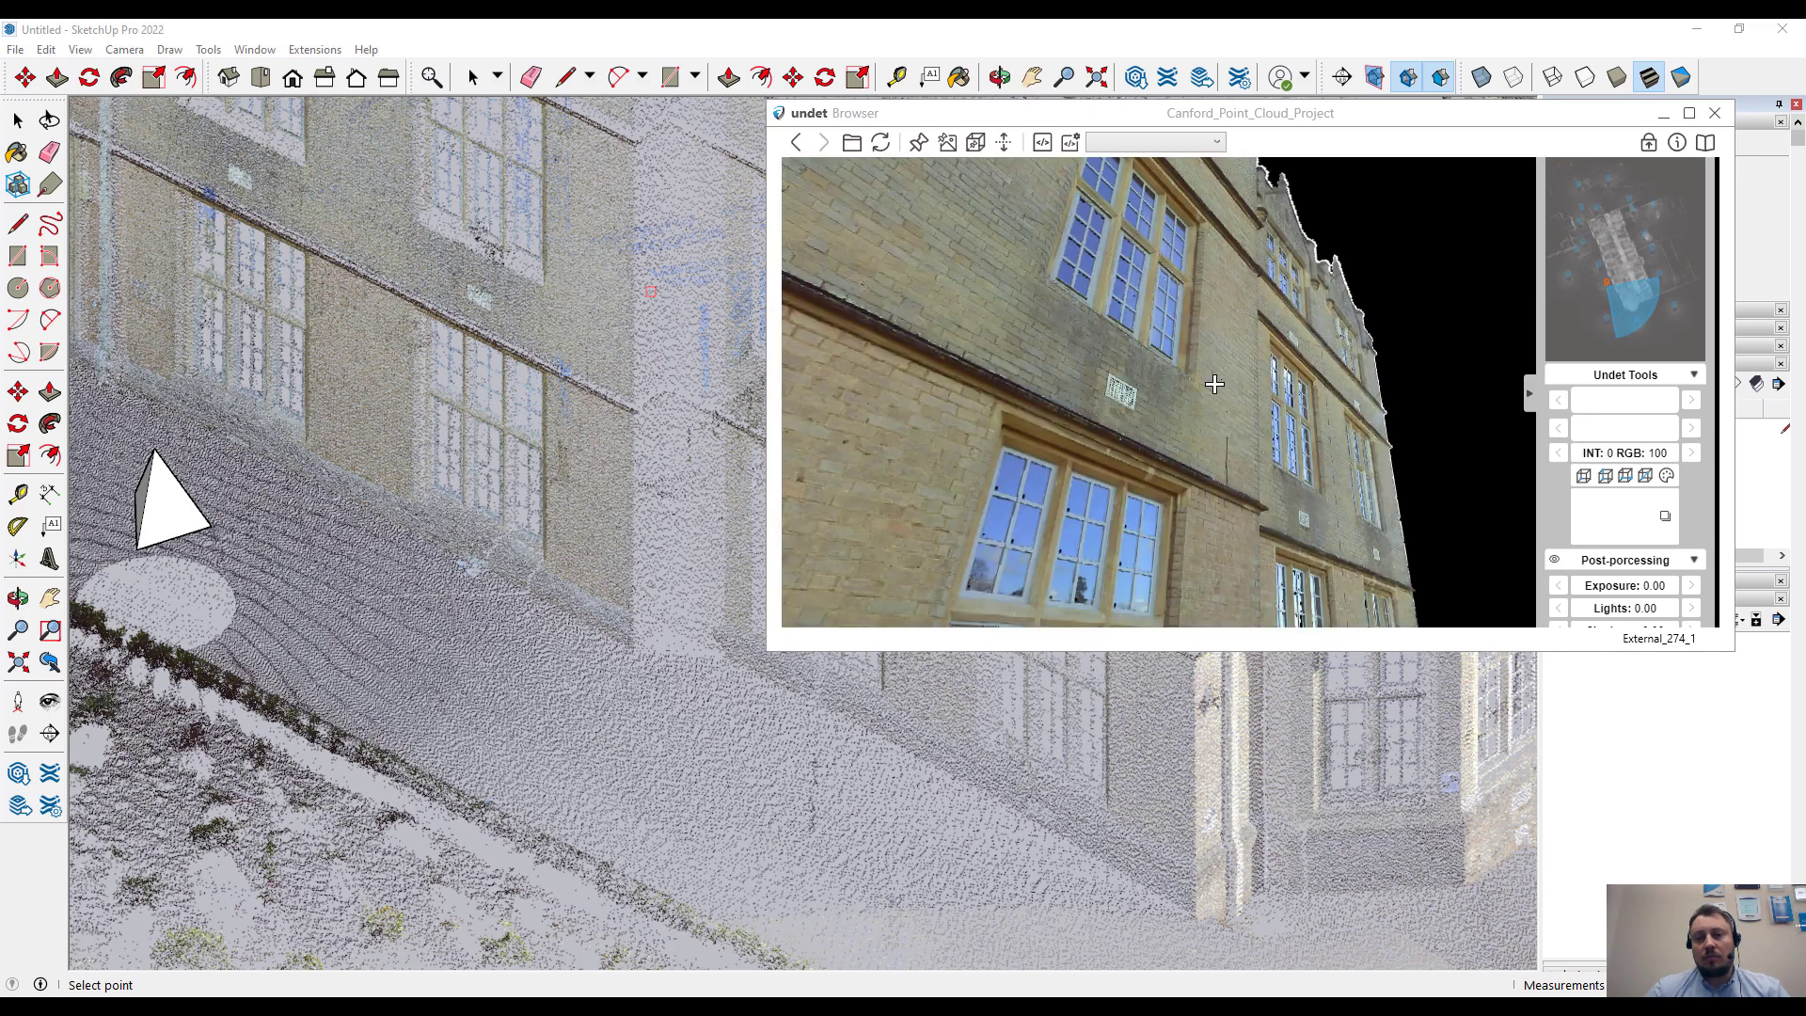
scroll(1150, 372, "up", 3)
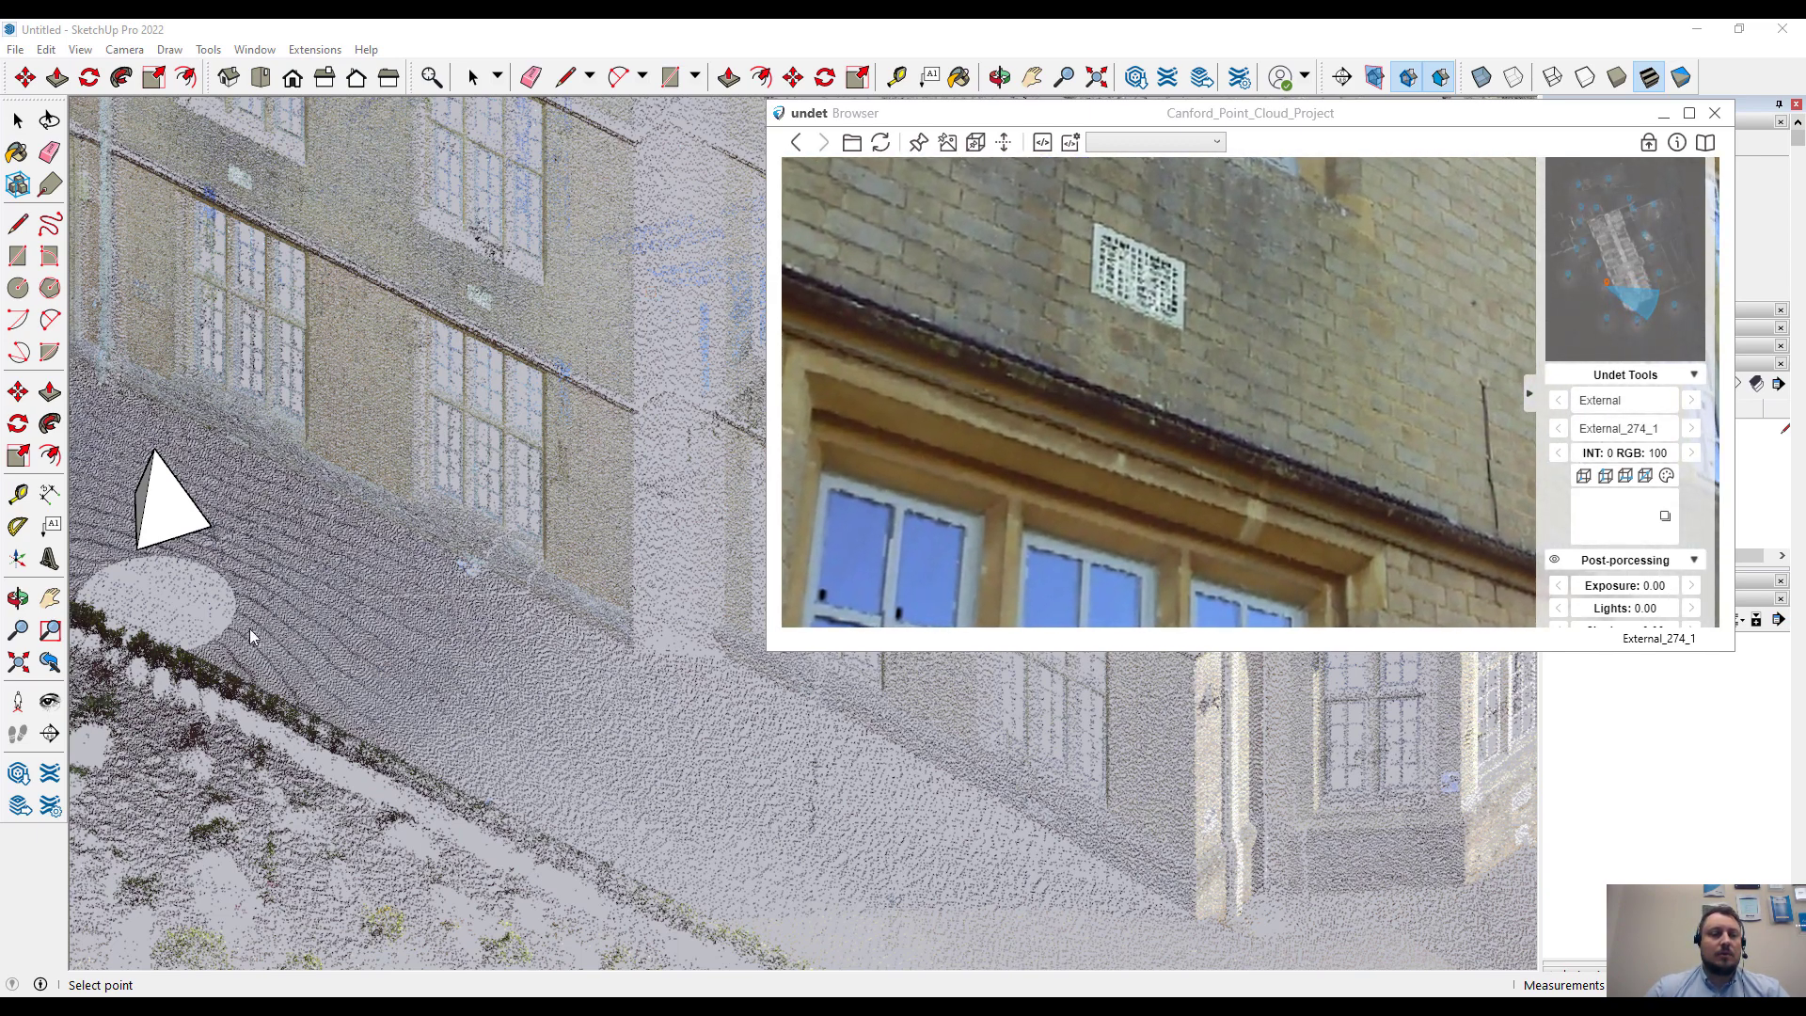
- Pick the corner of the flower bed's edging in the point cloud to look up the panoramas that see it
left_click(506, 47)
scroll(553, 642, "down", 4)
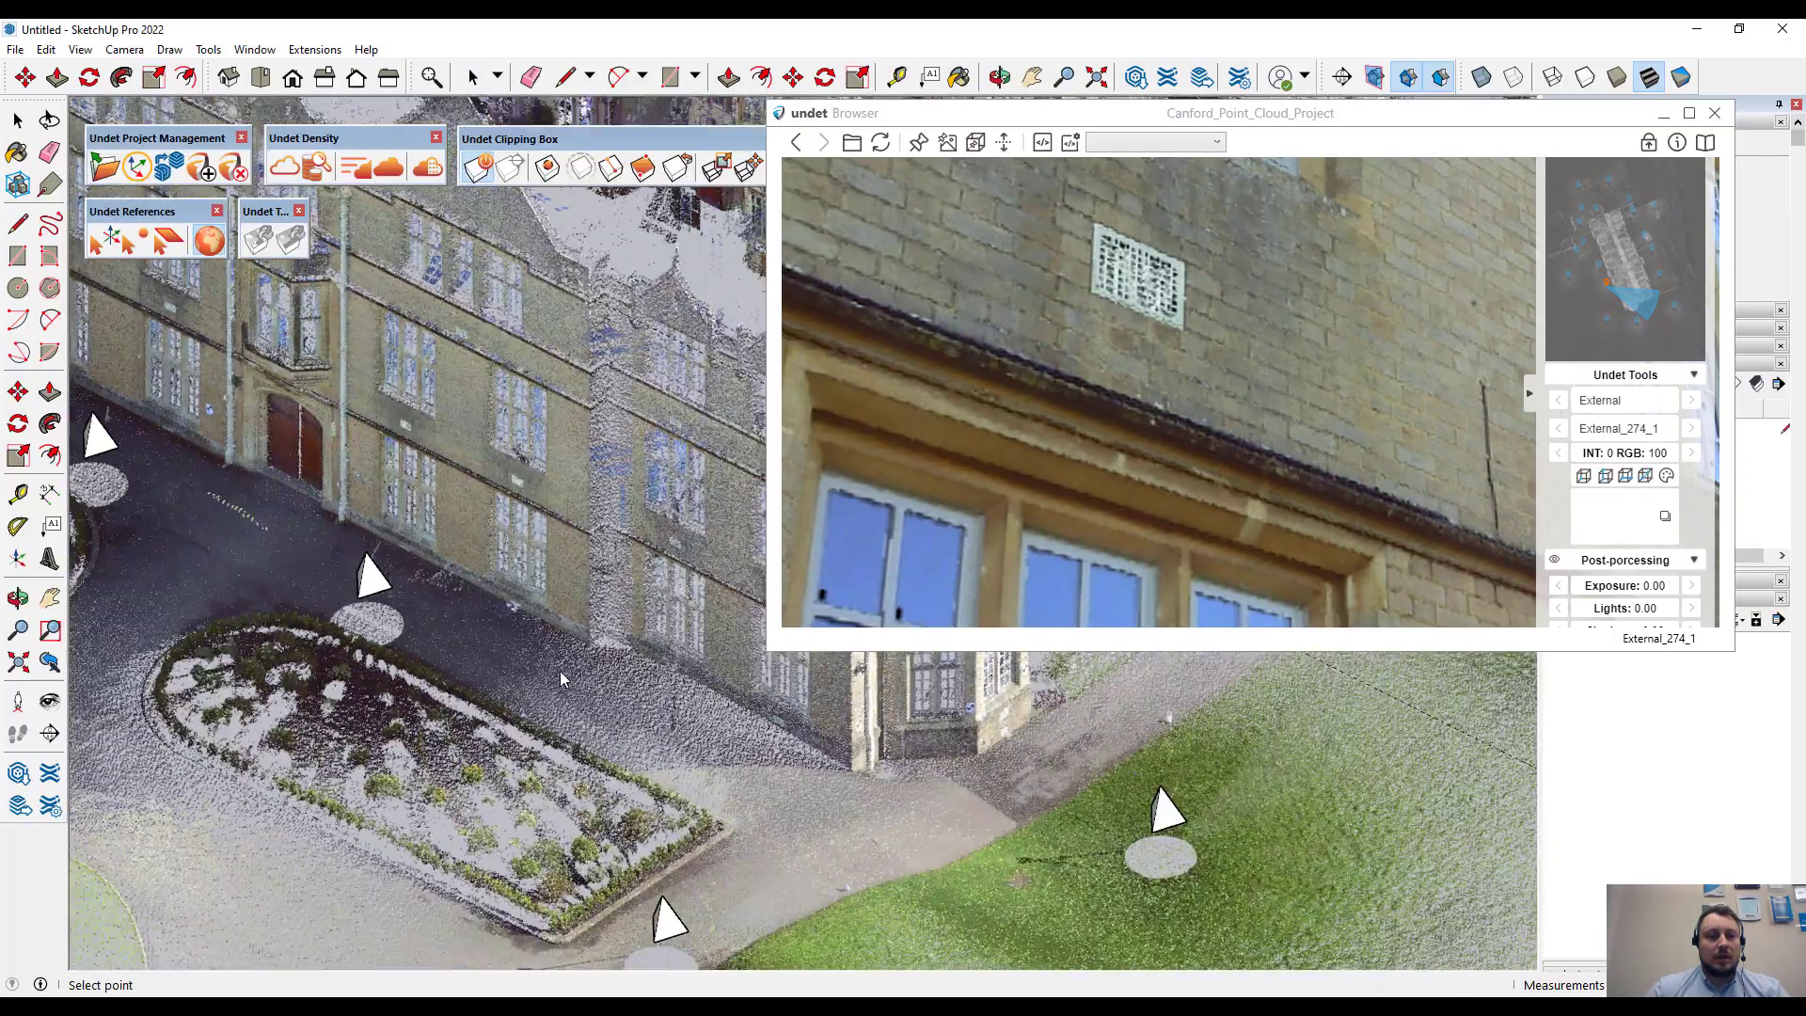
mouse_move(648, 689)
middle_mouse_down("shift")
mouse_move(604, 550)
mouse_move(438, 632)
middle_mouse_up("shift")
scroll(668, 602, "up", 3)
middle_click_drag(666, 604, 528, 649)
scroll(627, 619, "up", 4)
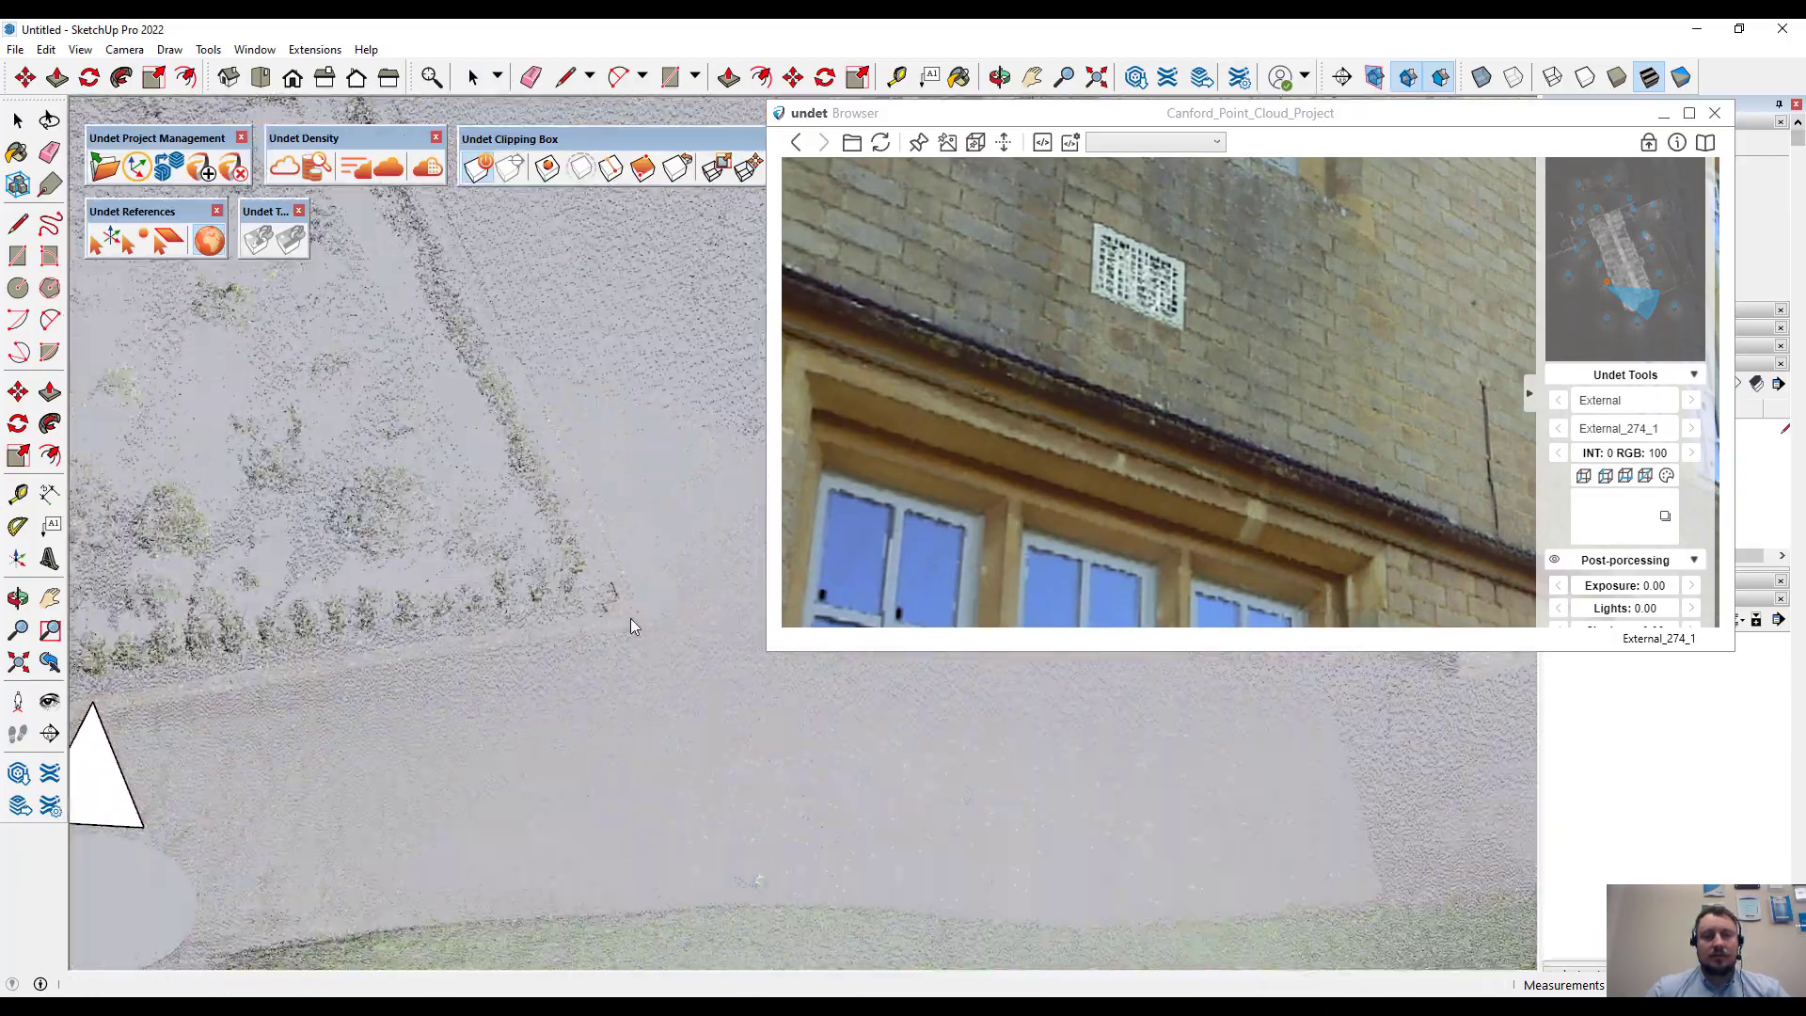
mouse_move(630, 619)
left_click(630, 615)
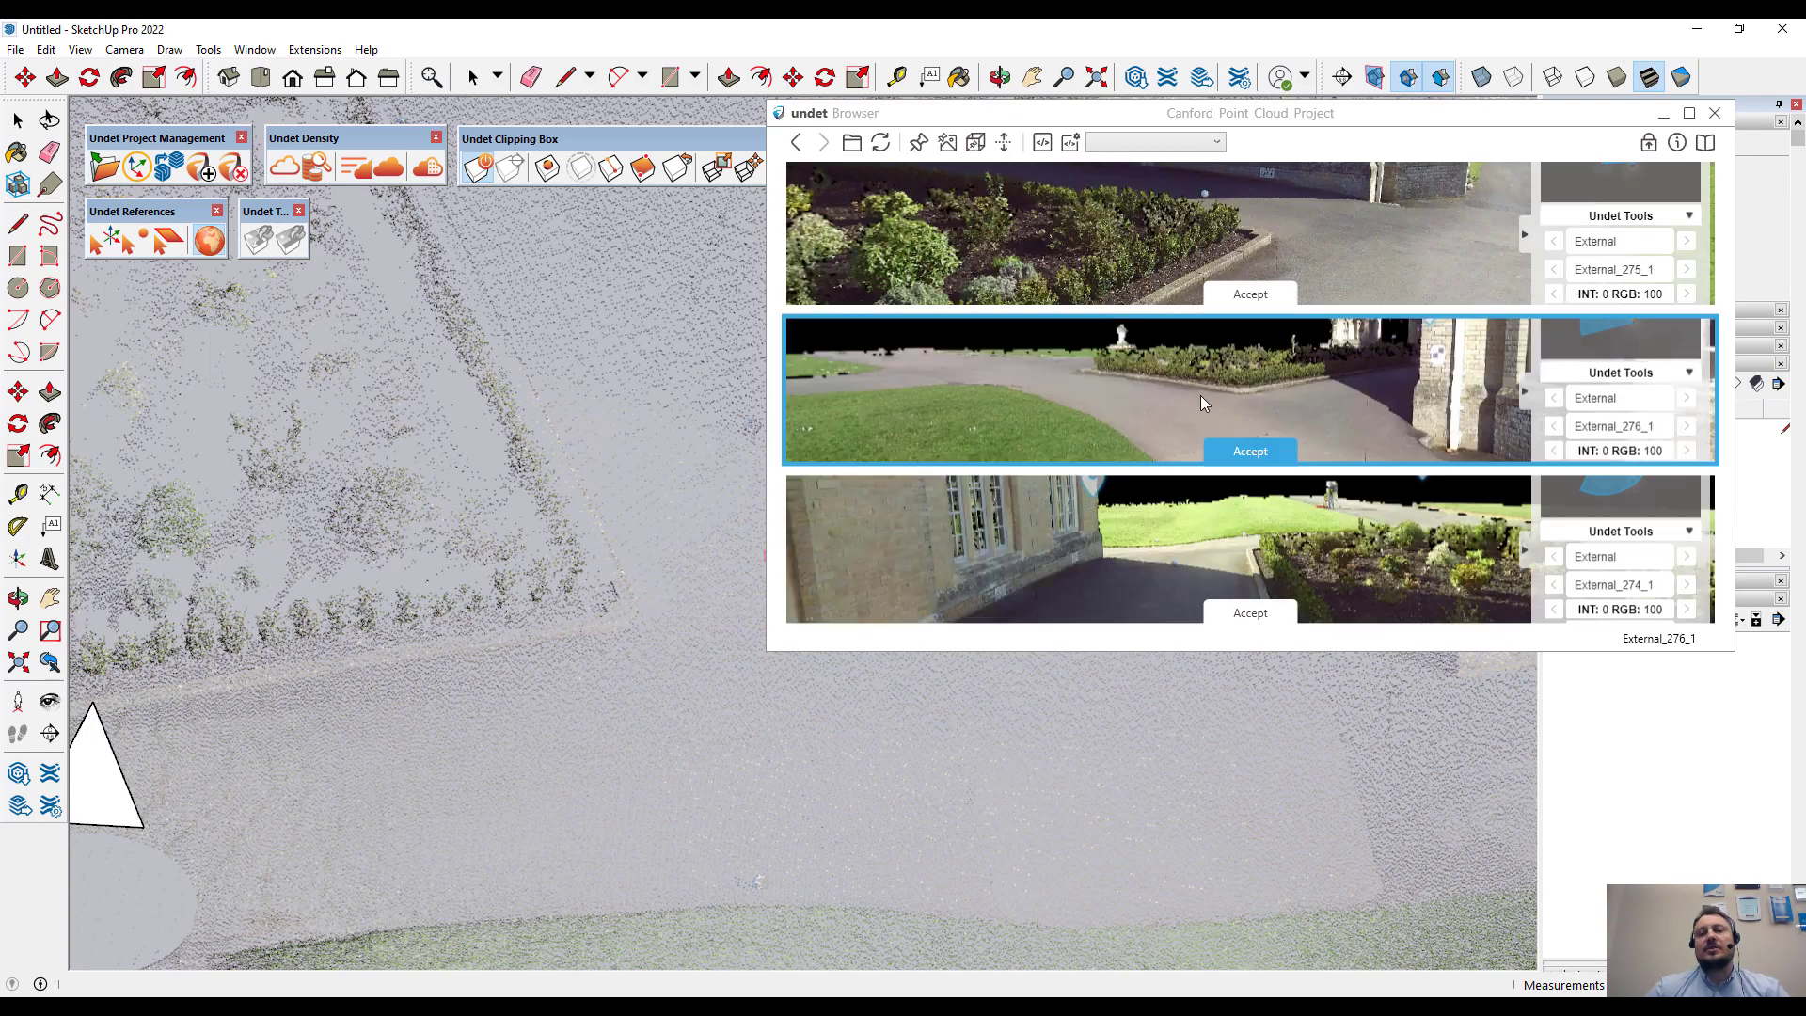
- Compare the External_275_1, External_276_1 and External_274_1 panoramas of the flower bed corner, open External_275_1 and return to selecting in the model
scroll(1240, 390, "up", 4)
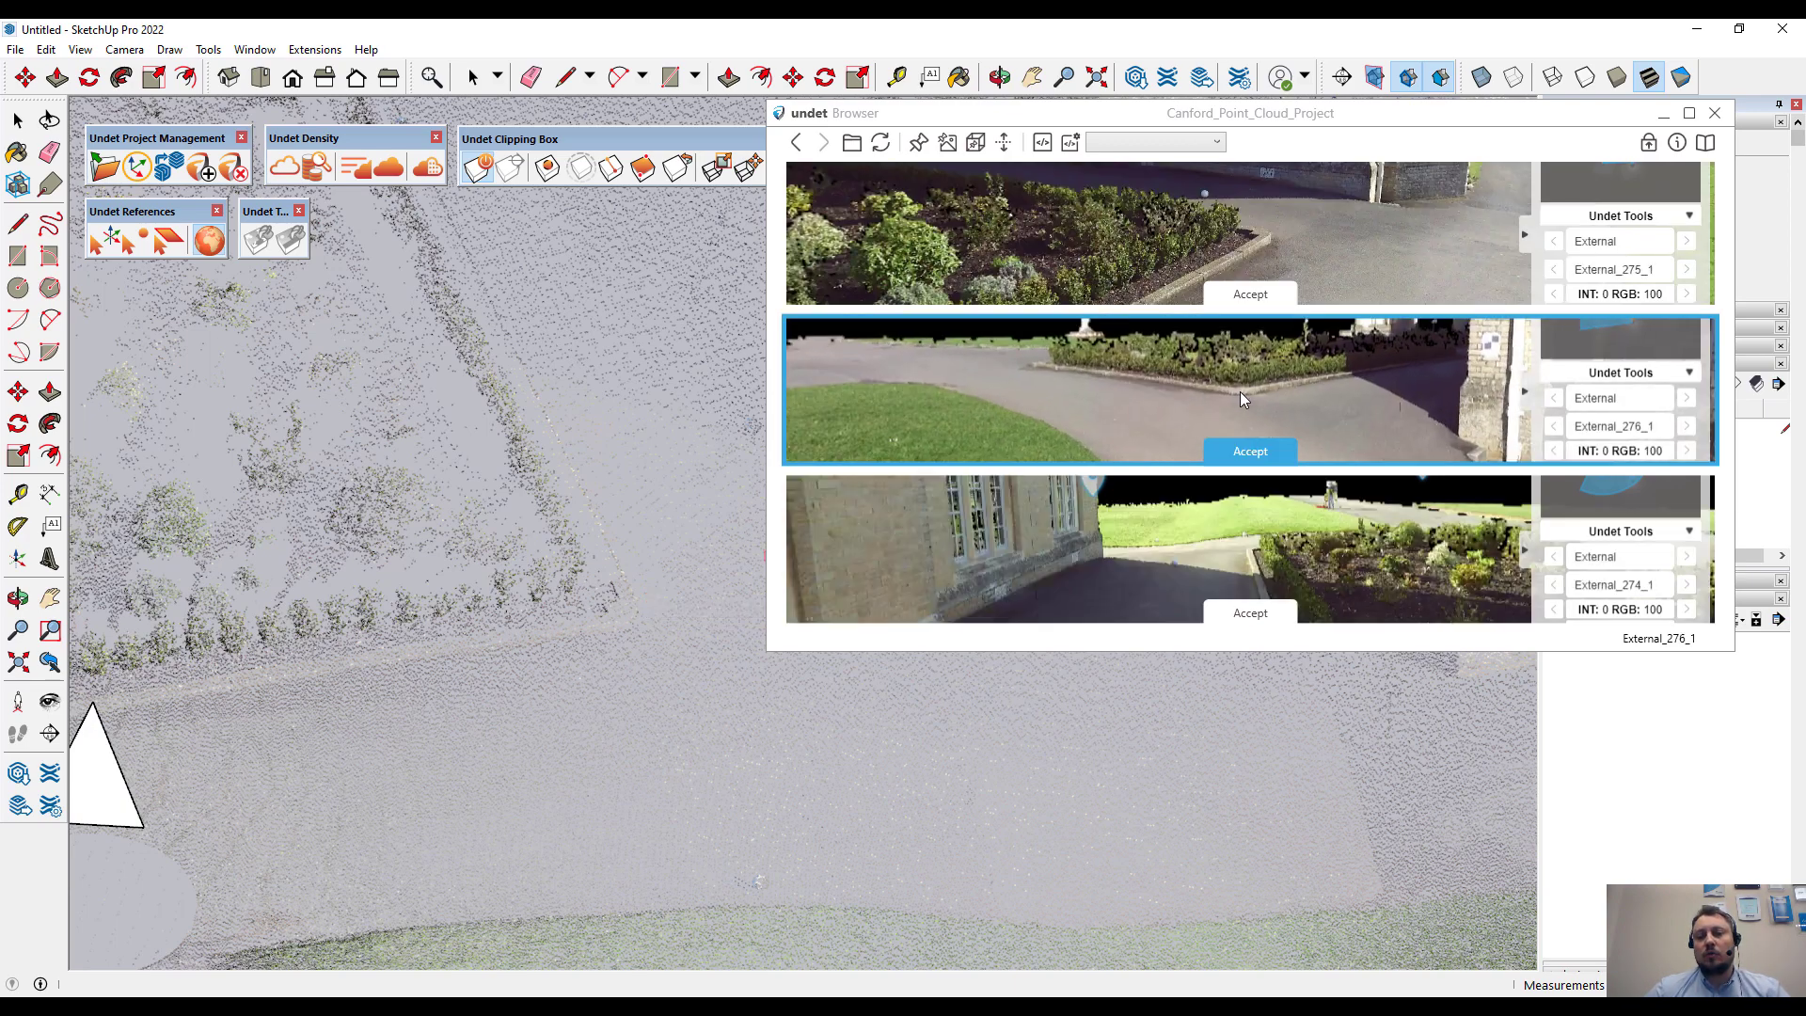
scroll(1249, 562, "up", 4)
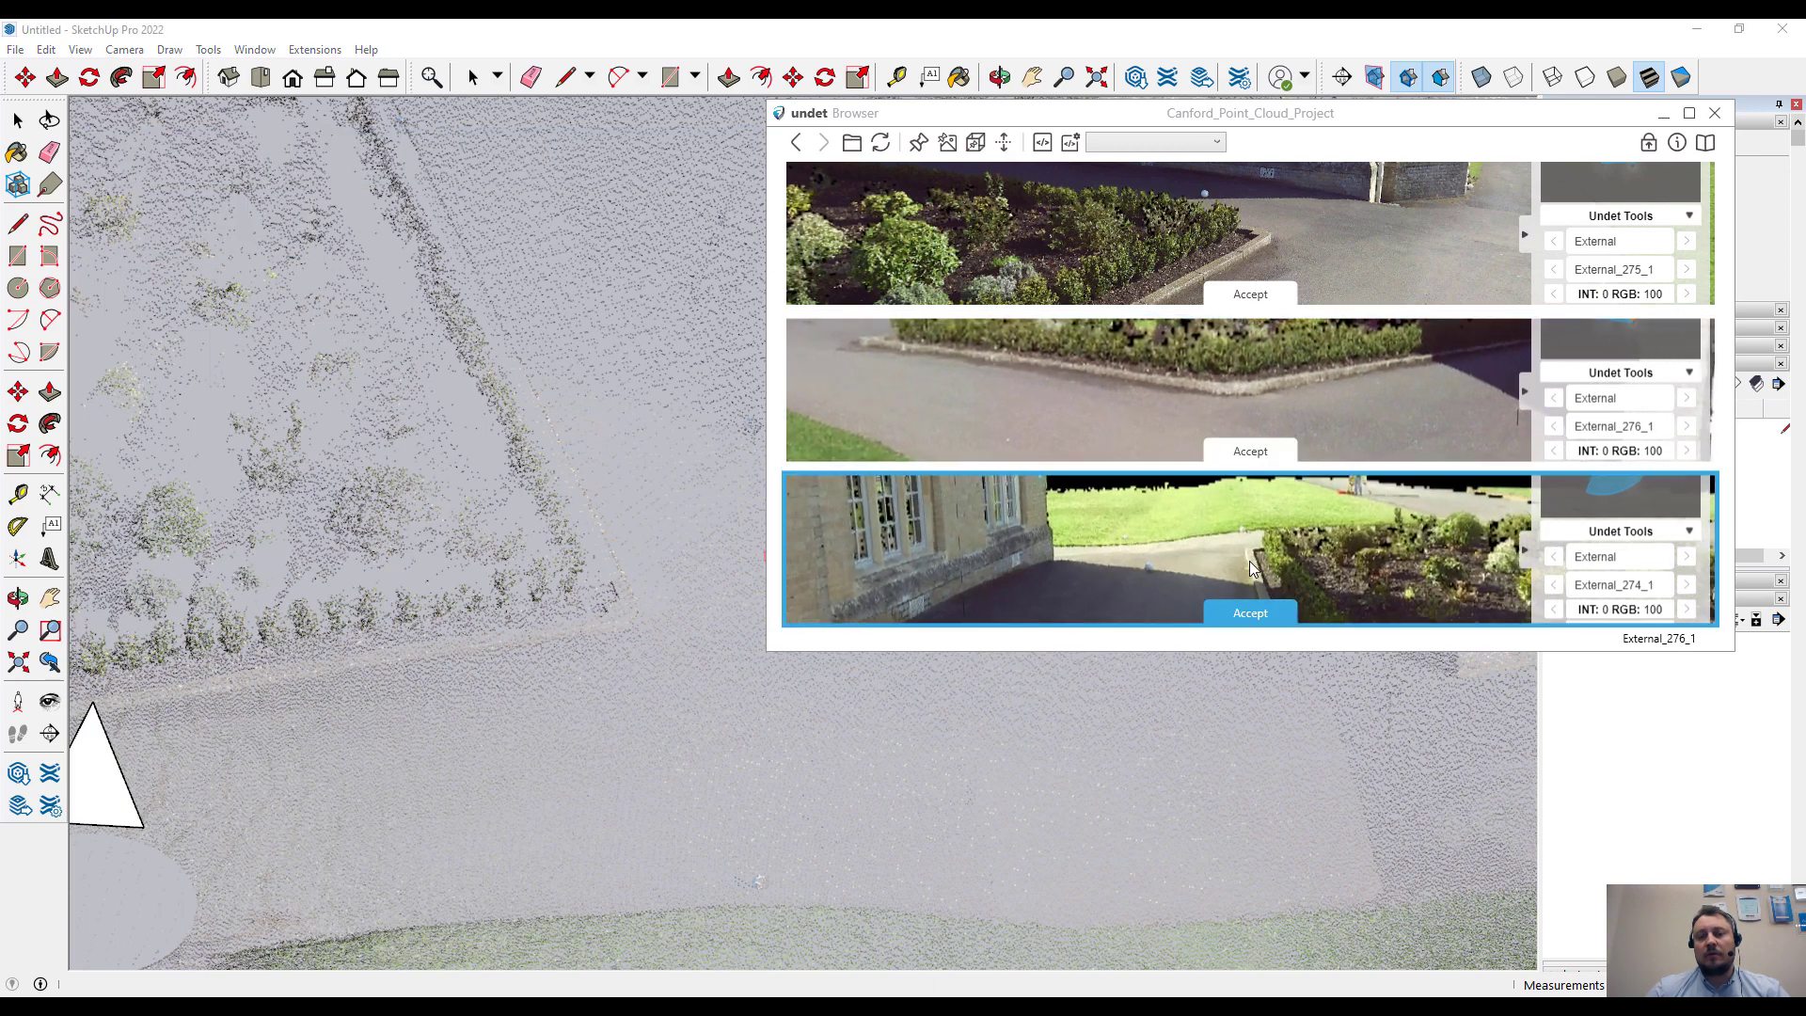
scroll(1244, 239, "up", 3)
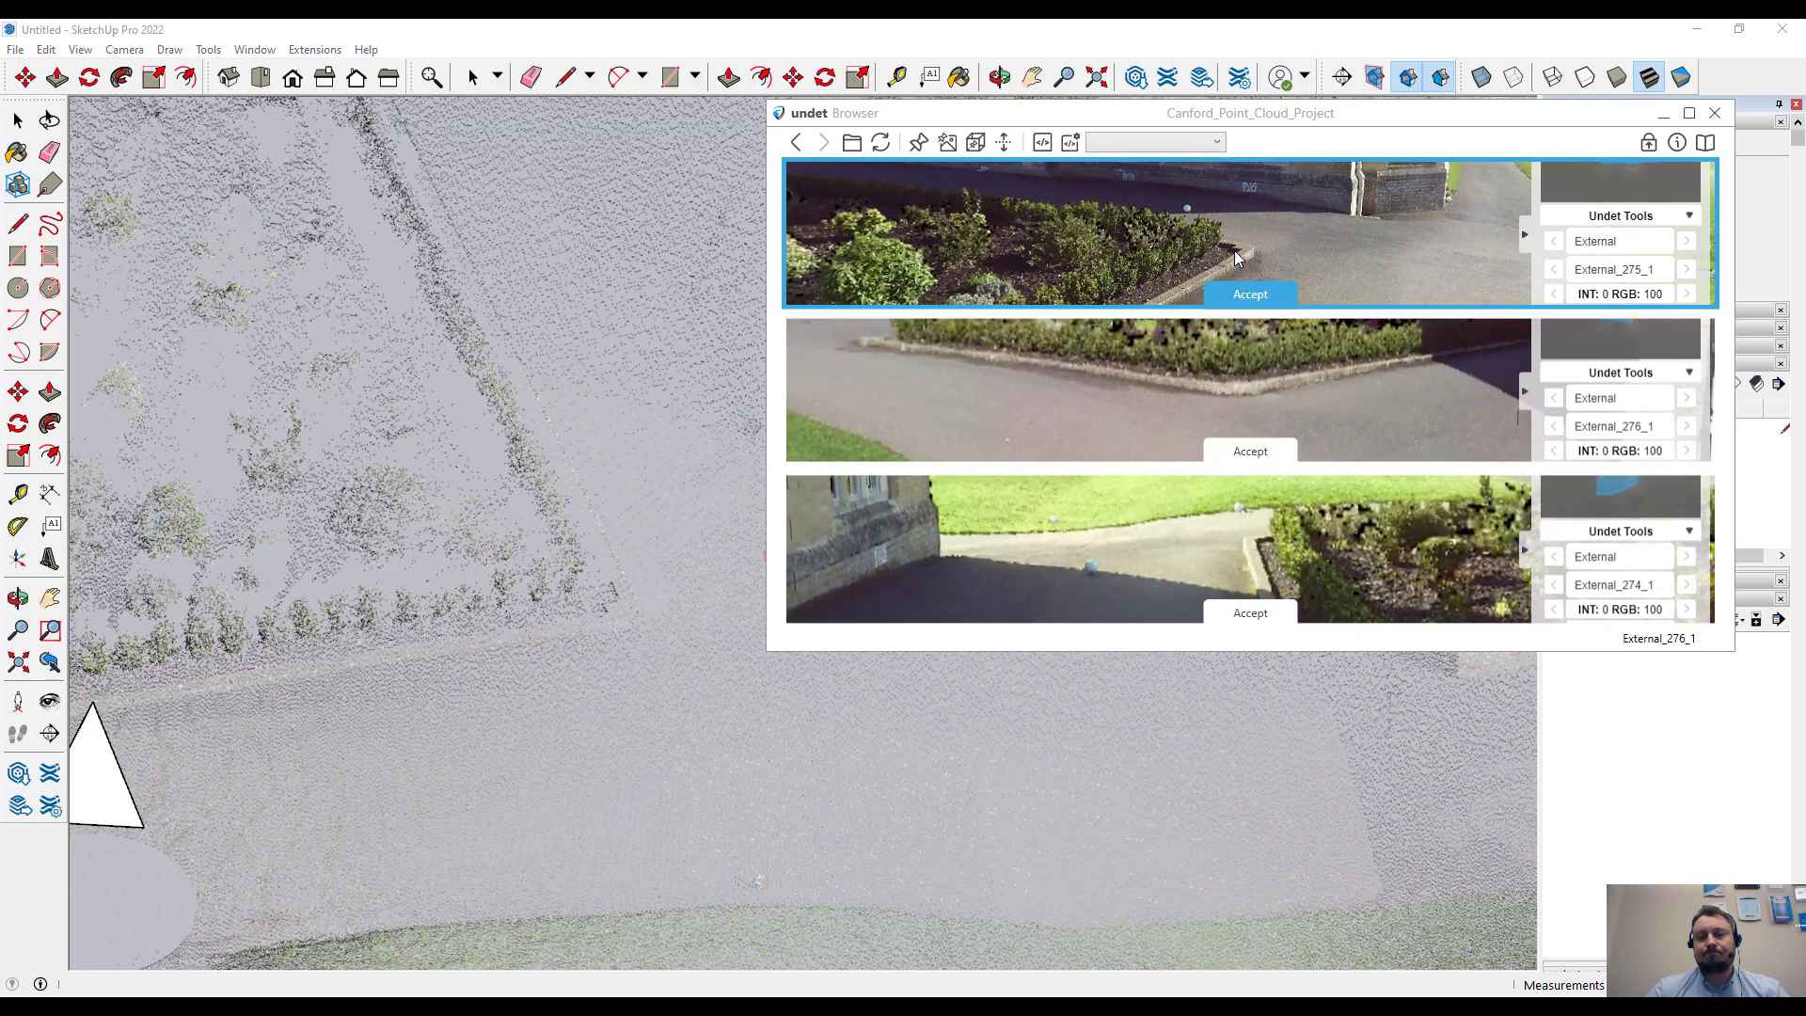
left_click(1261, 298)
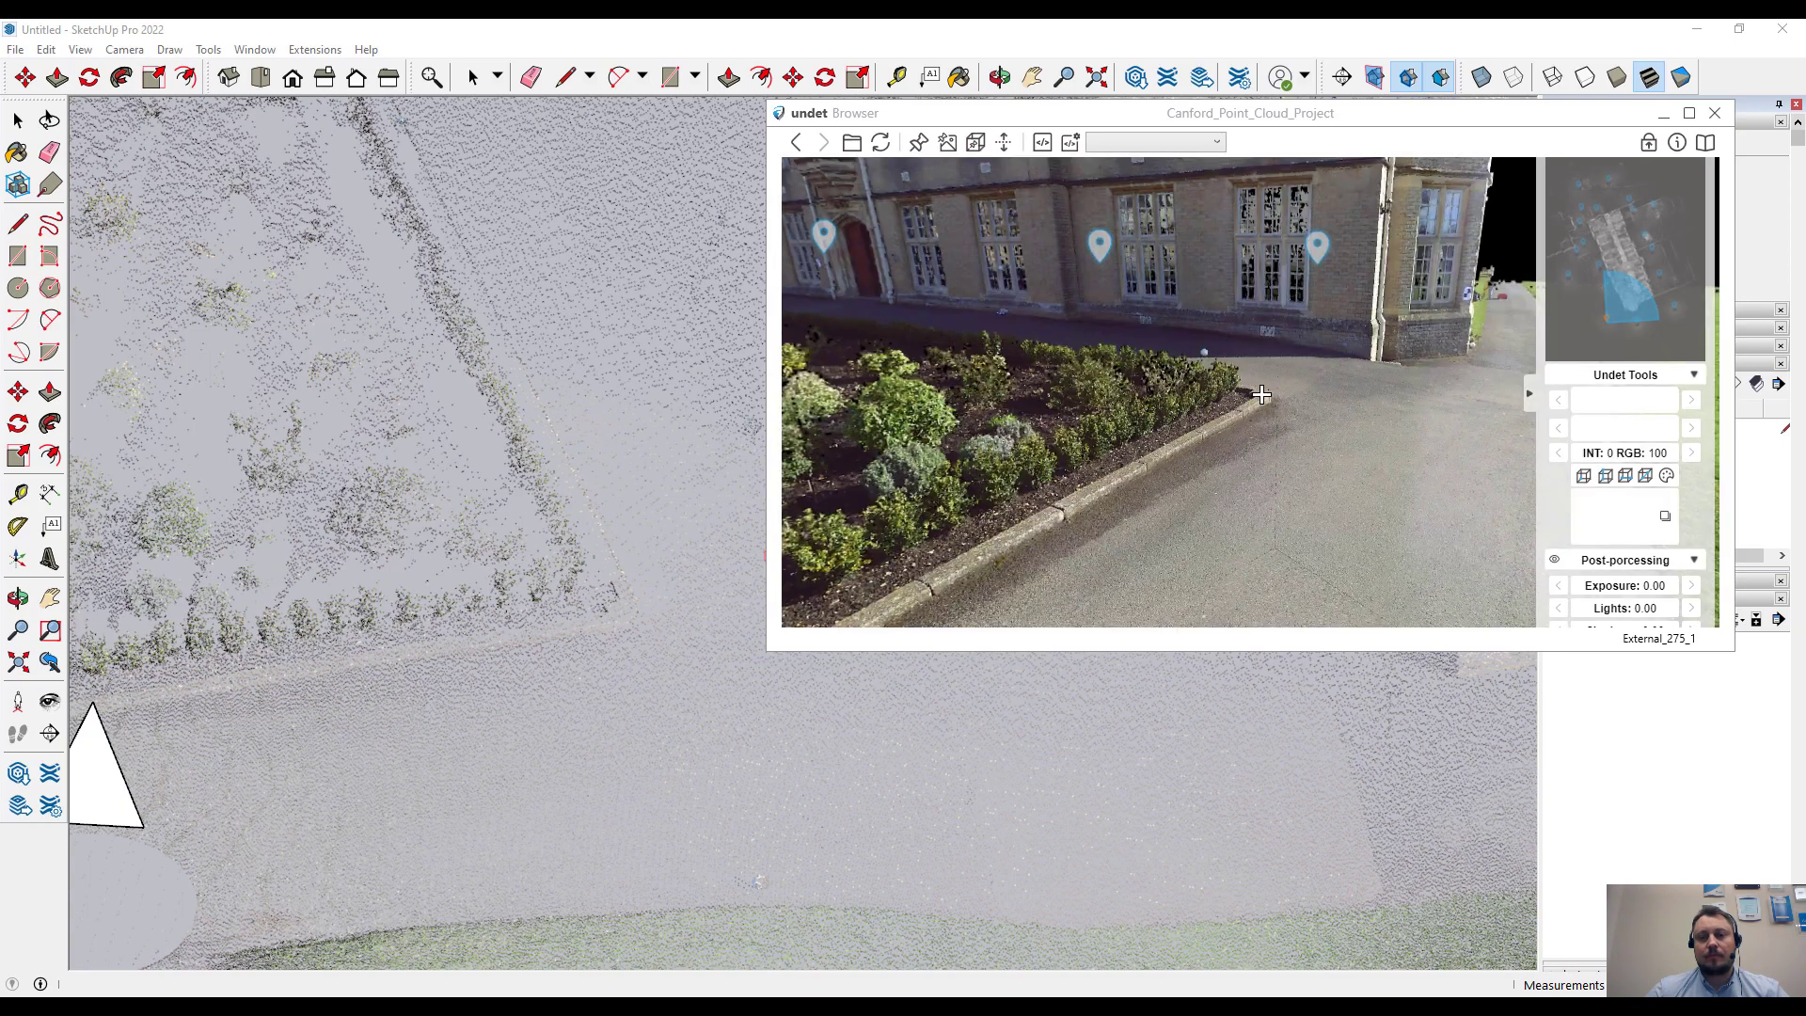
left_click(432, 439)
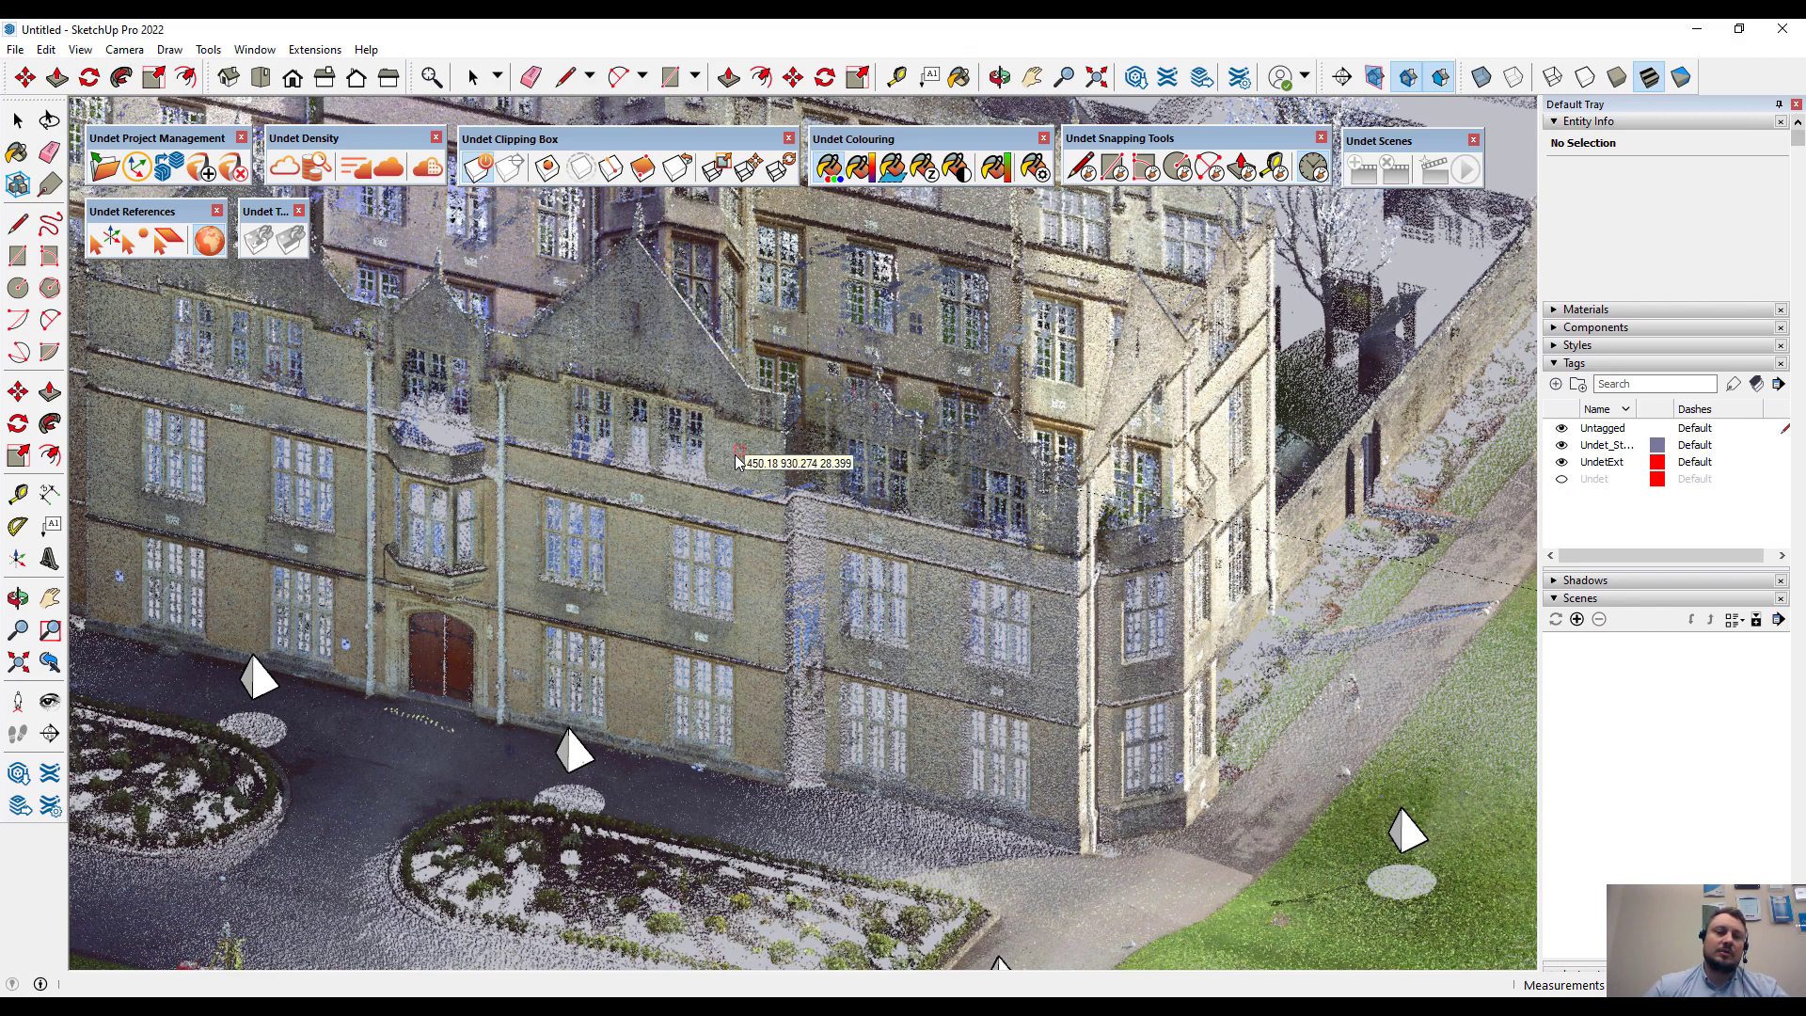
key("space")
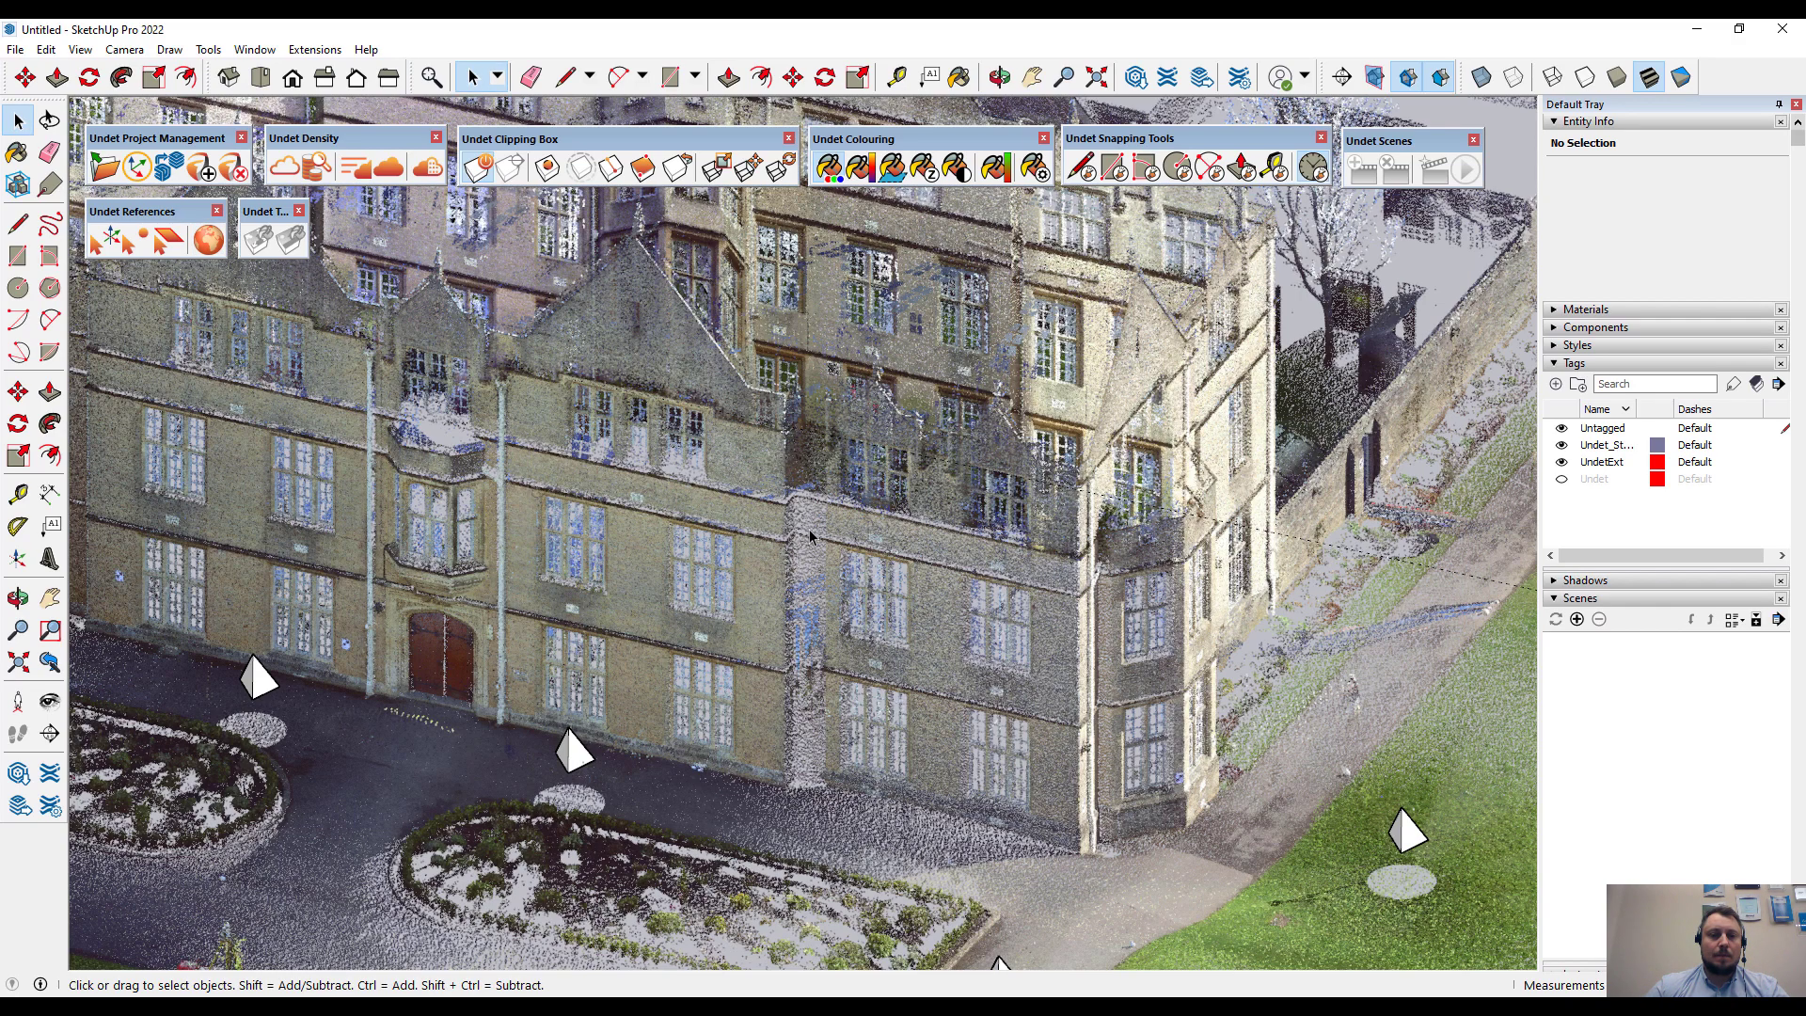
- Turn on visibility (V) for the Inside scan group in the Data Classes settings
middle_click_drag(813, 536, 767, 550)
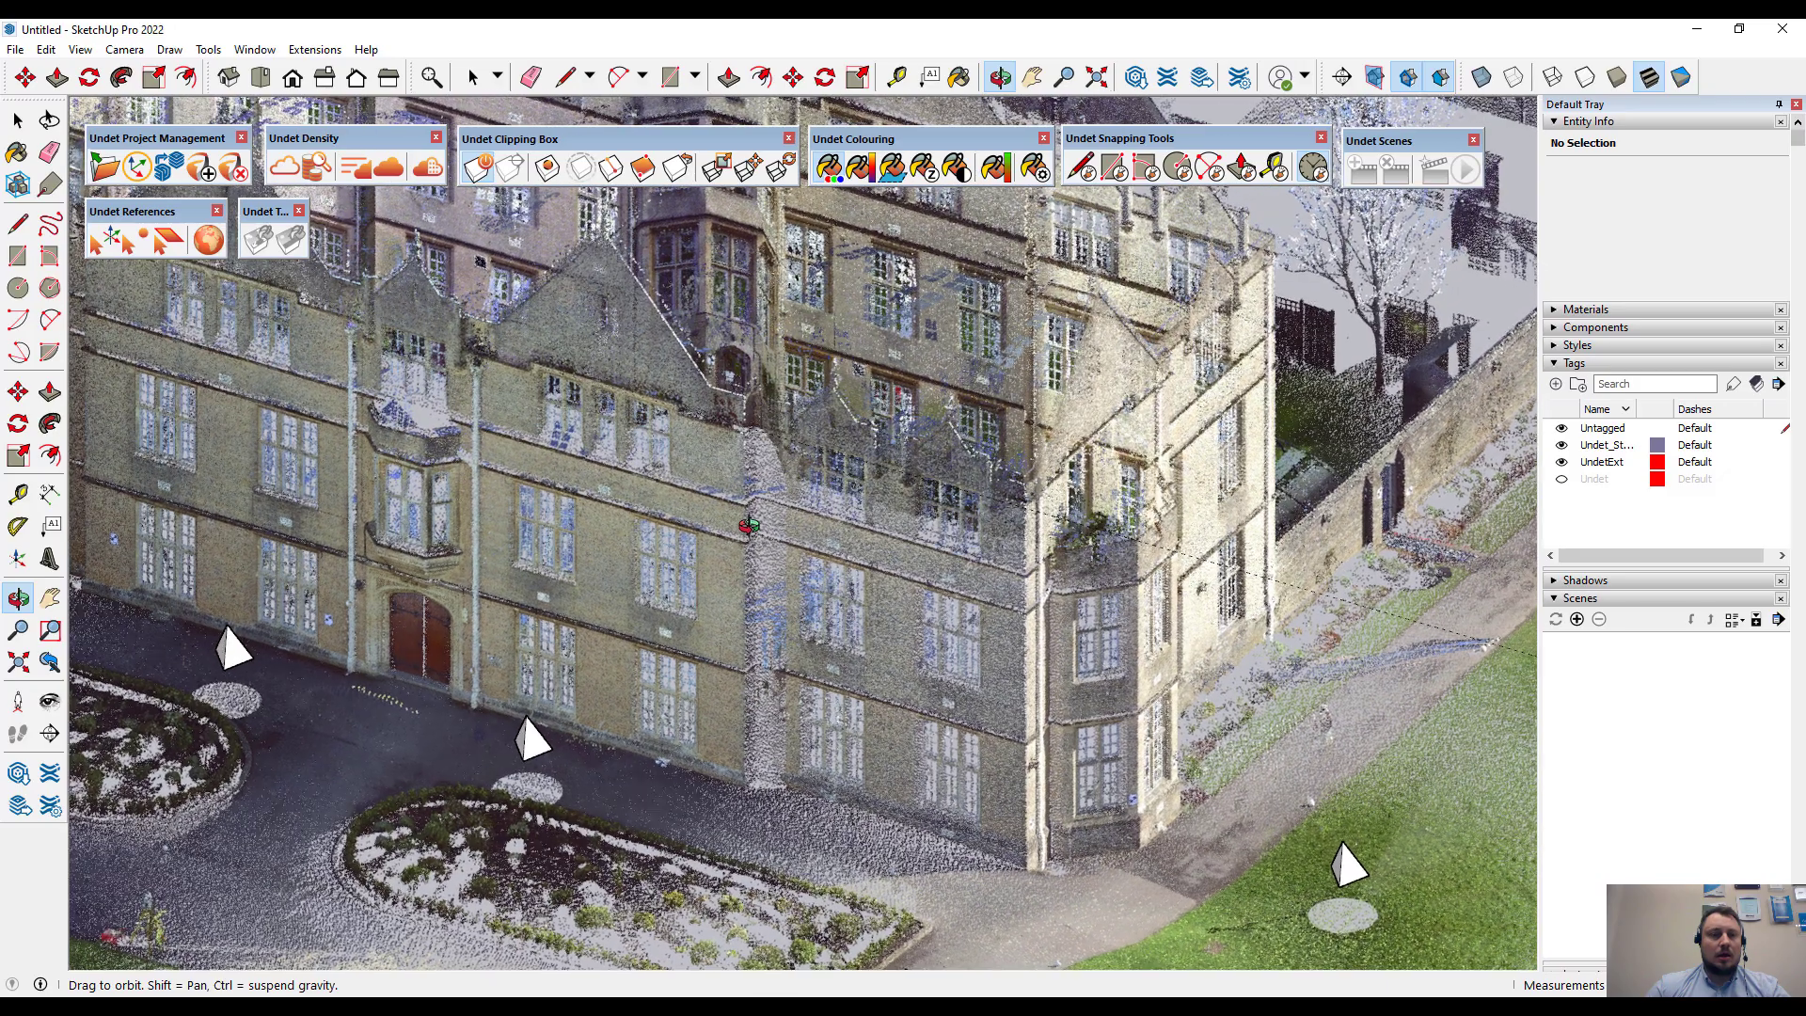
left_click(316, 170)
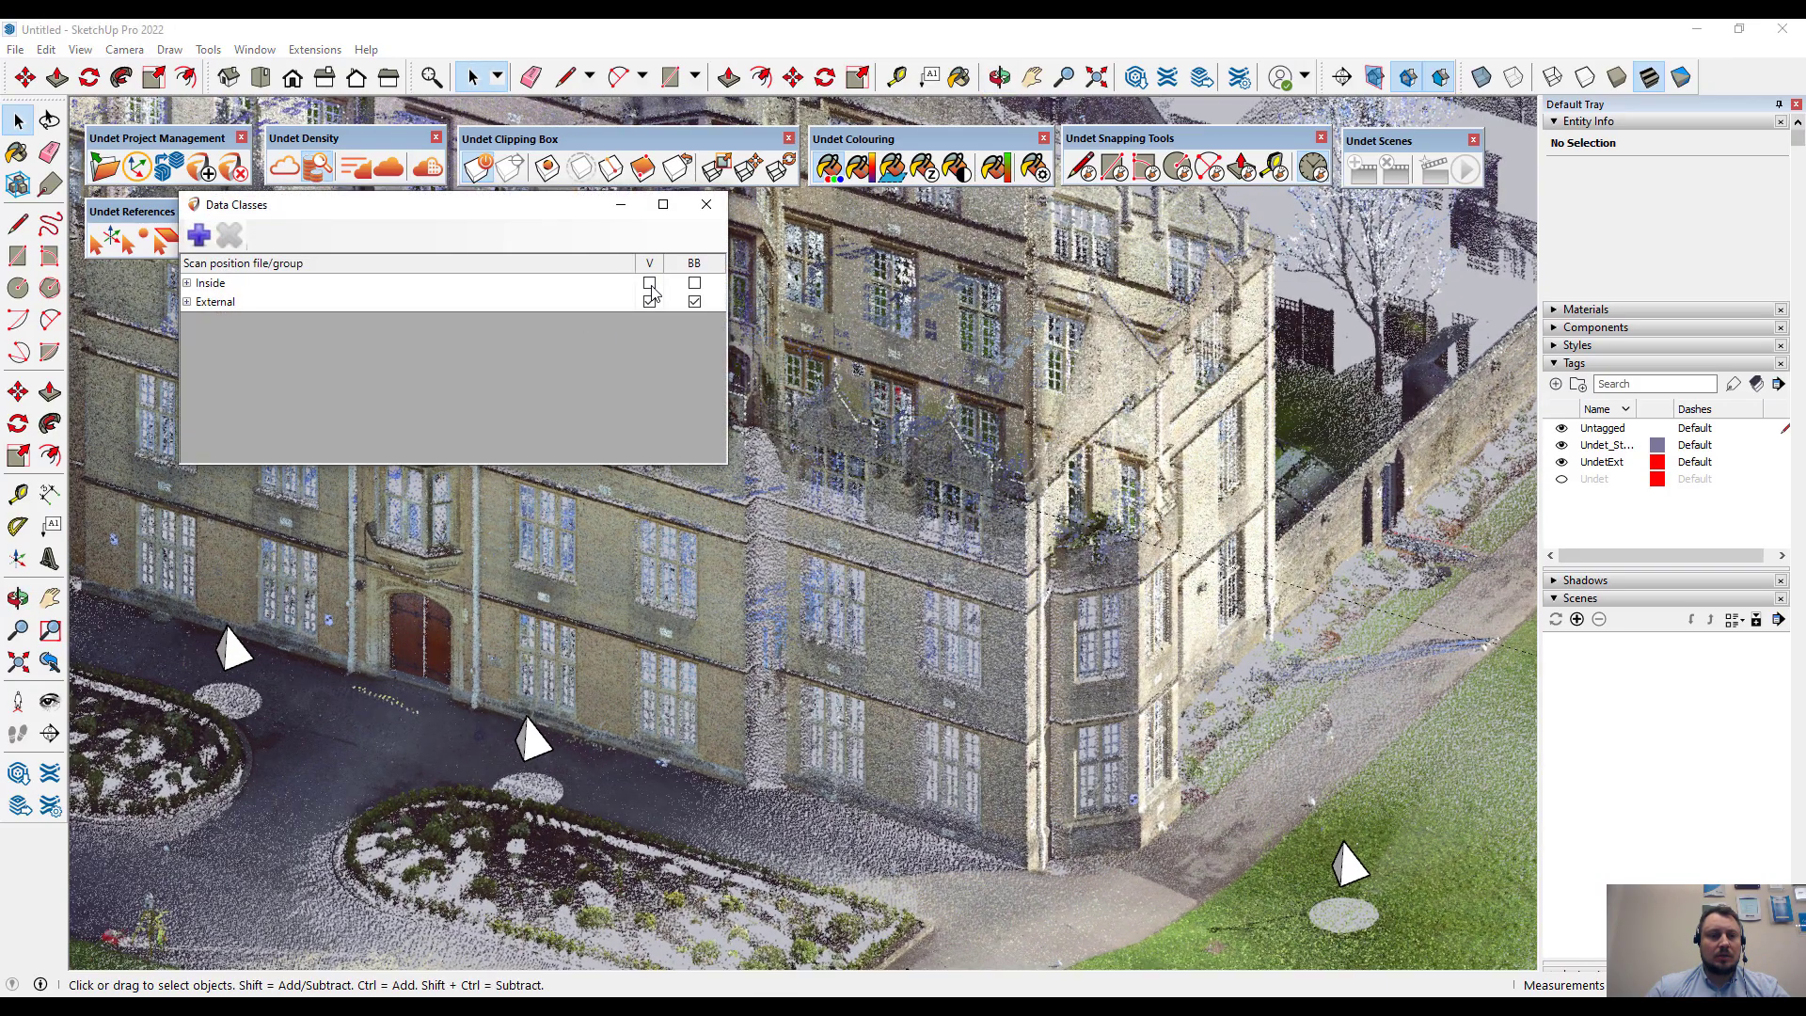
left_click(650, 285)
left_click(707, 205)
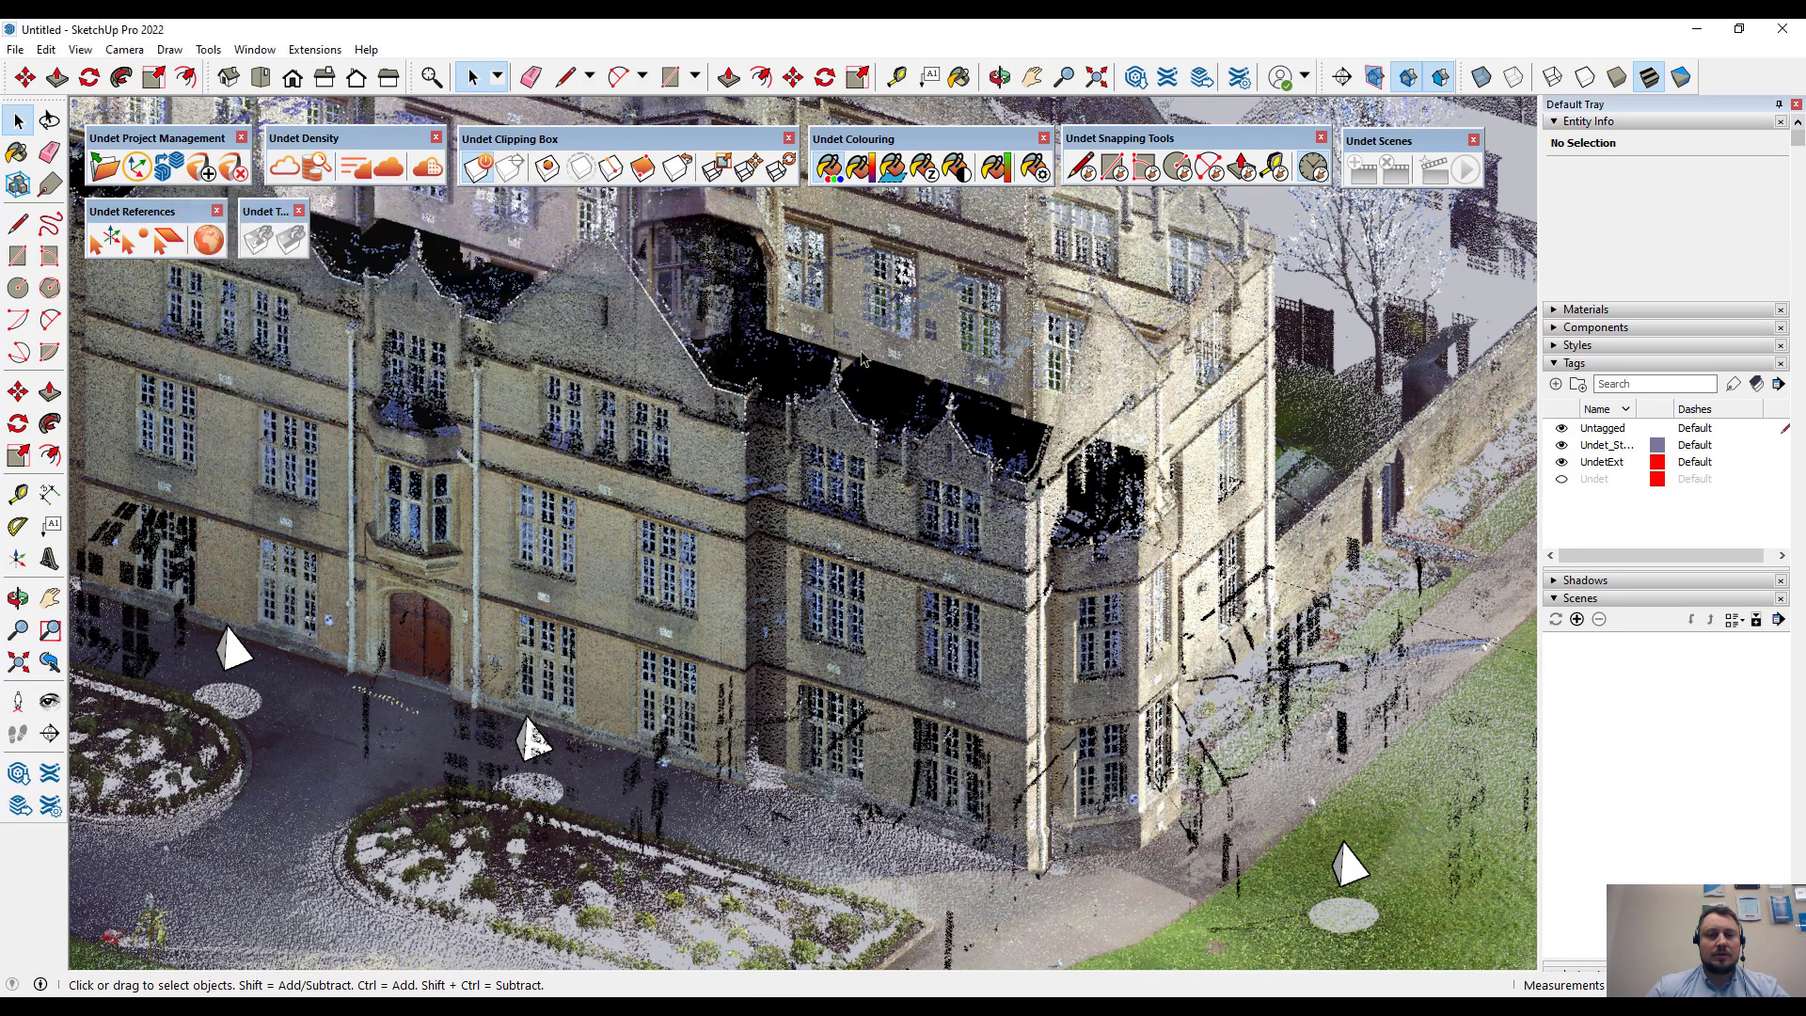
- Create a clipping box from the top view around the building corner with the bay window
middle_click_drag(988, 475, 811, 431)
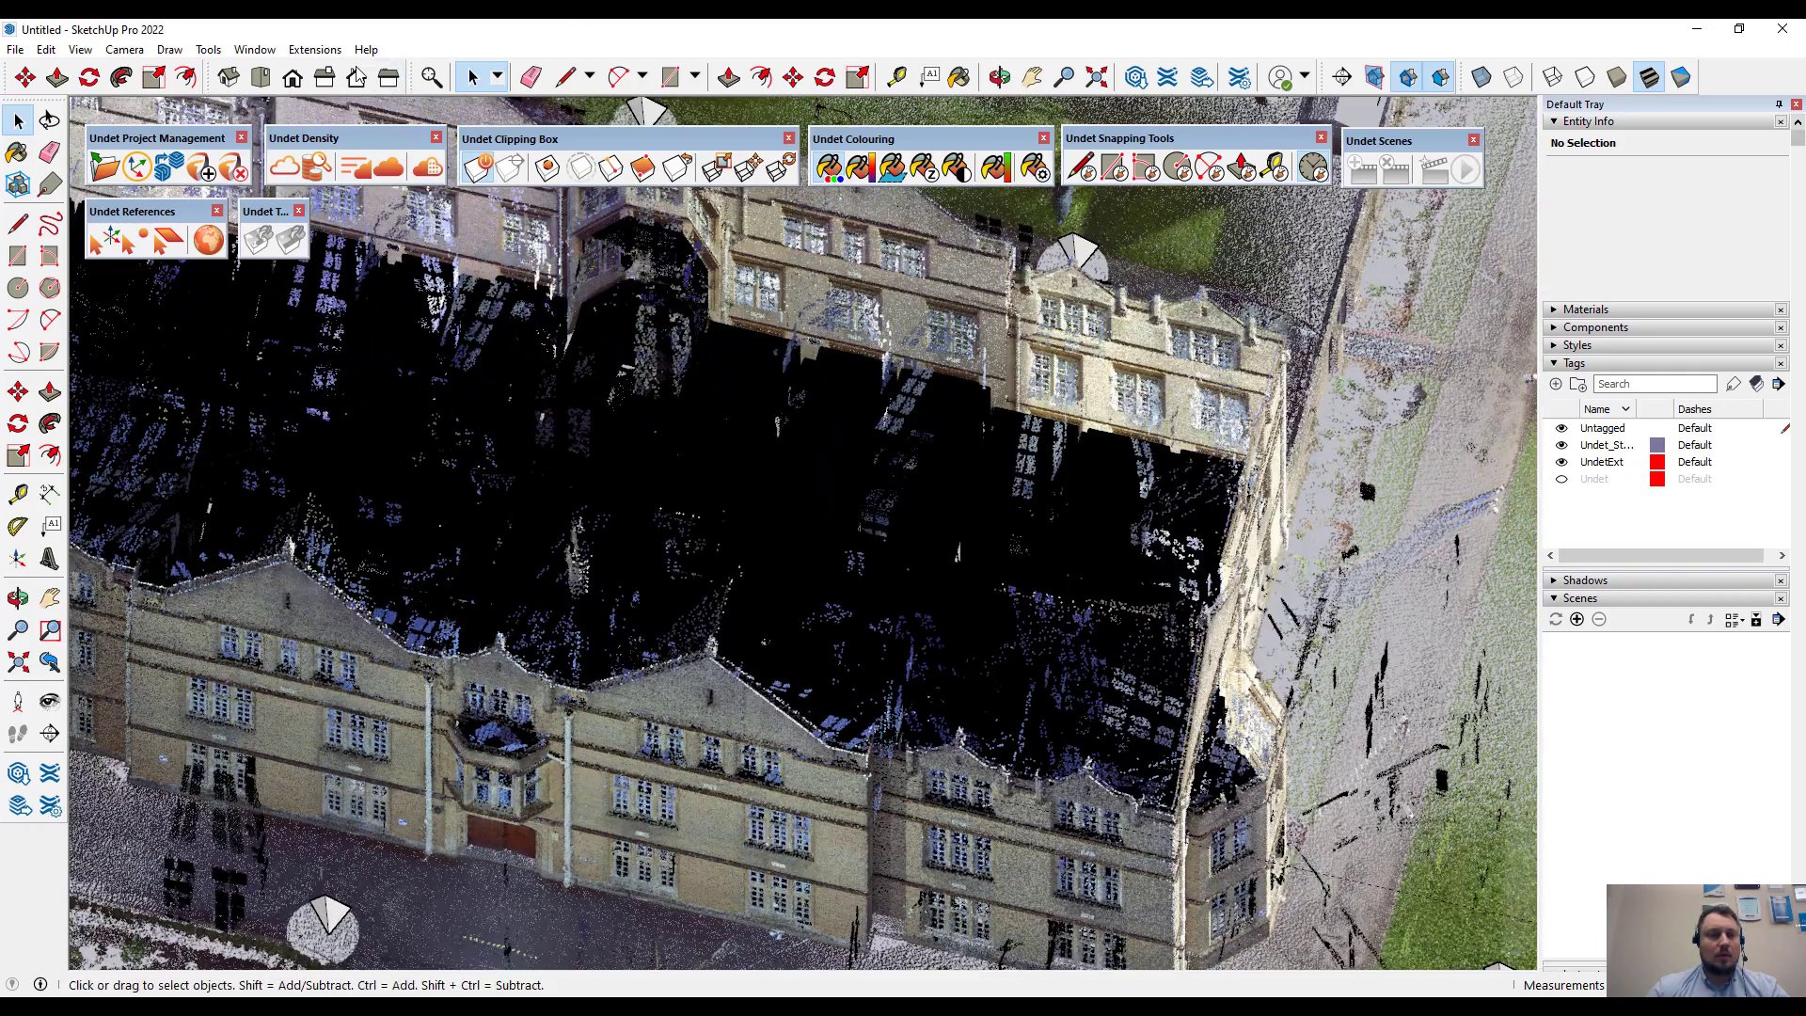
left_click(261, 78)
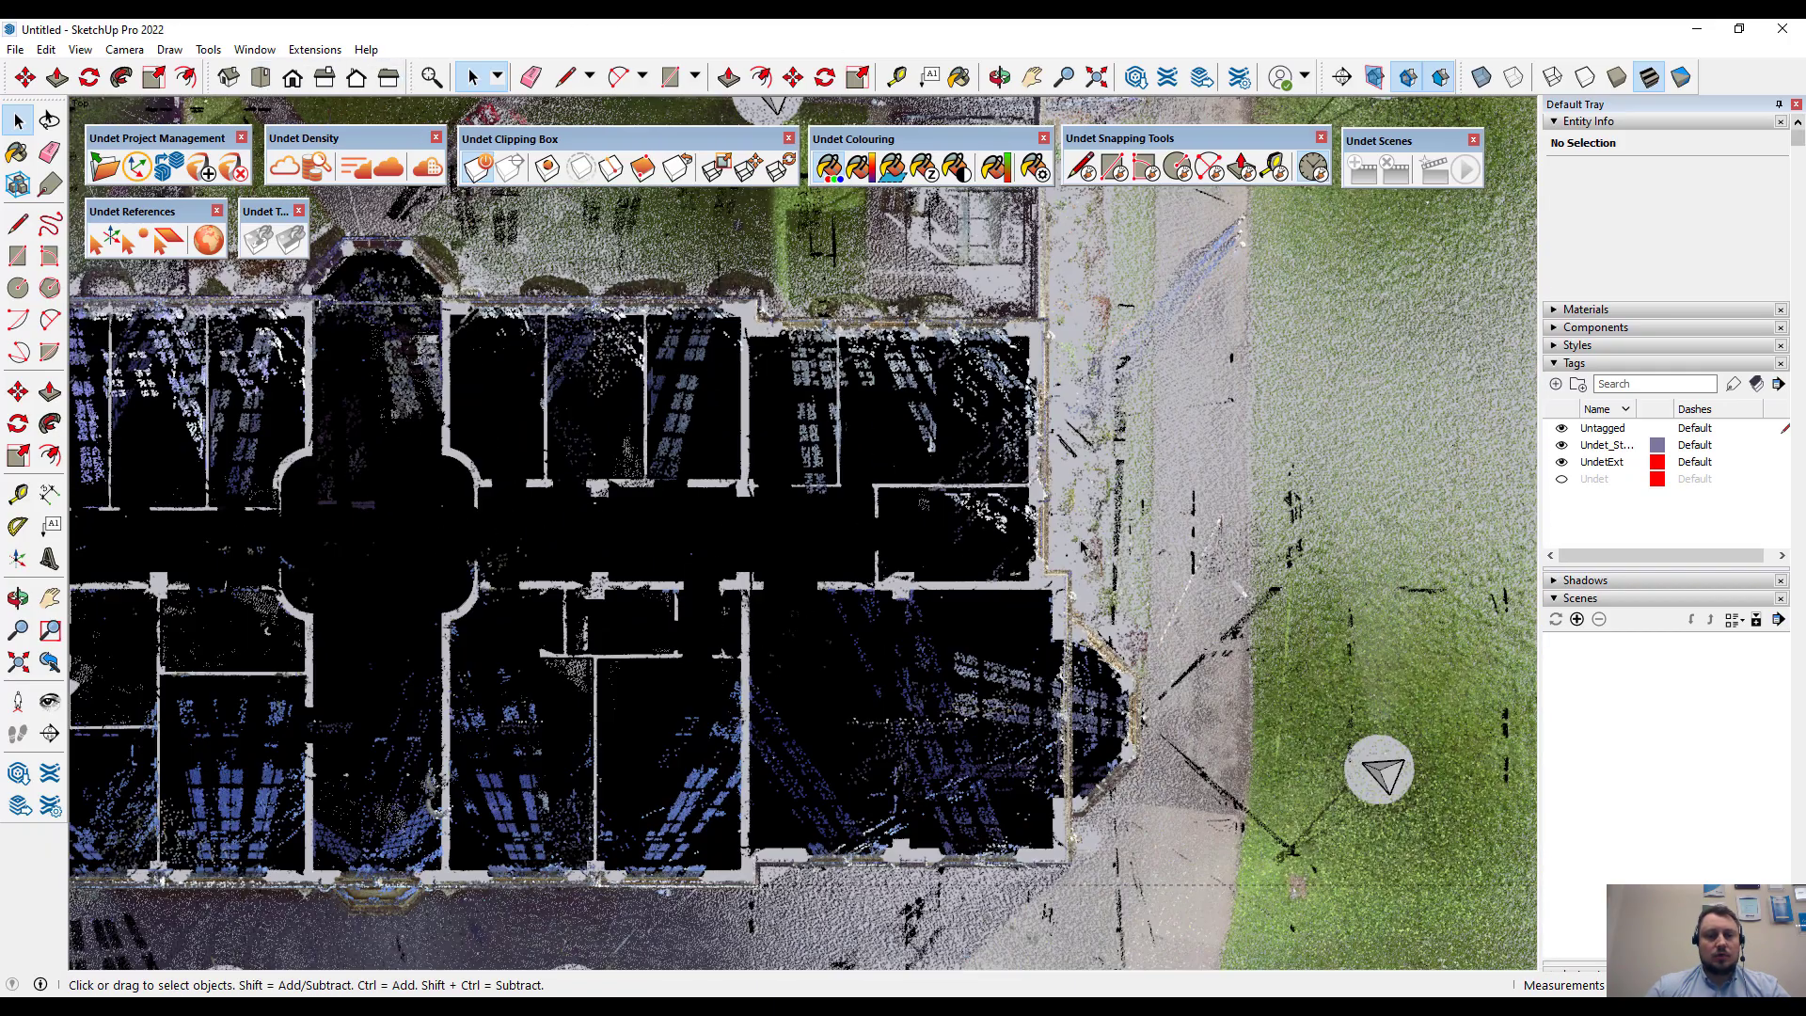
left_click(642, 167)
left_click_drag(1010, 851, 1194, 906)
middle_click_drag(966, 738, 725, 536)
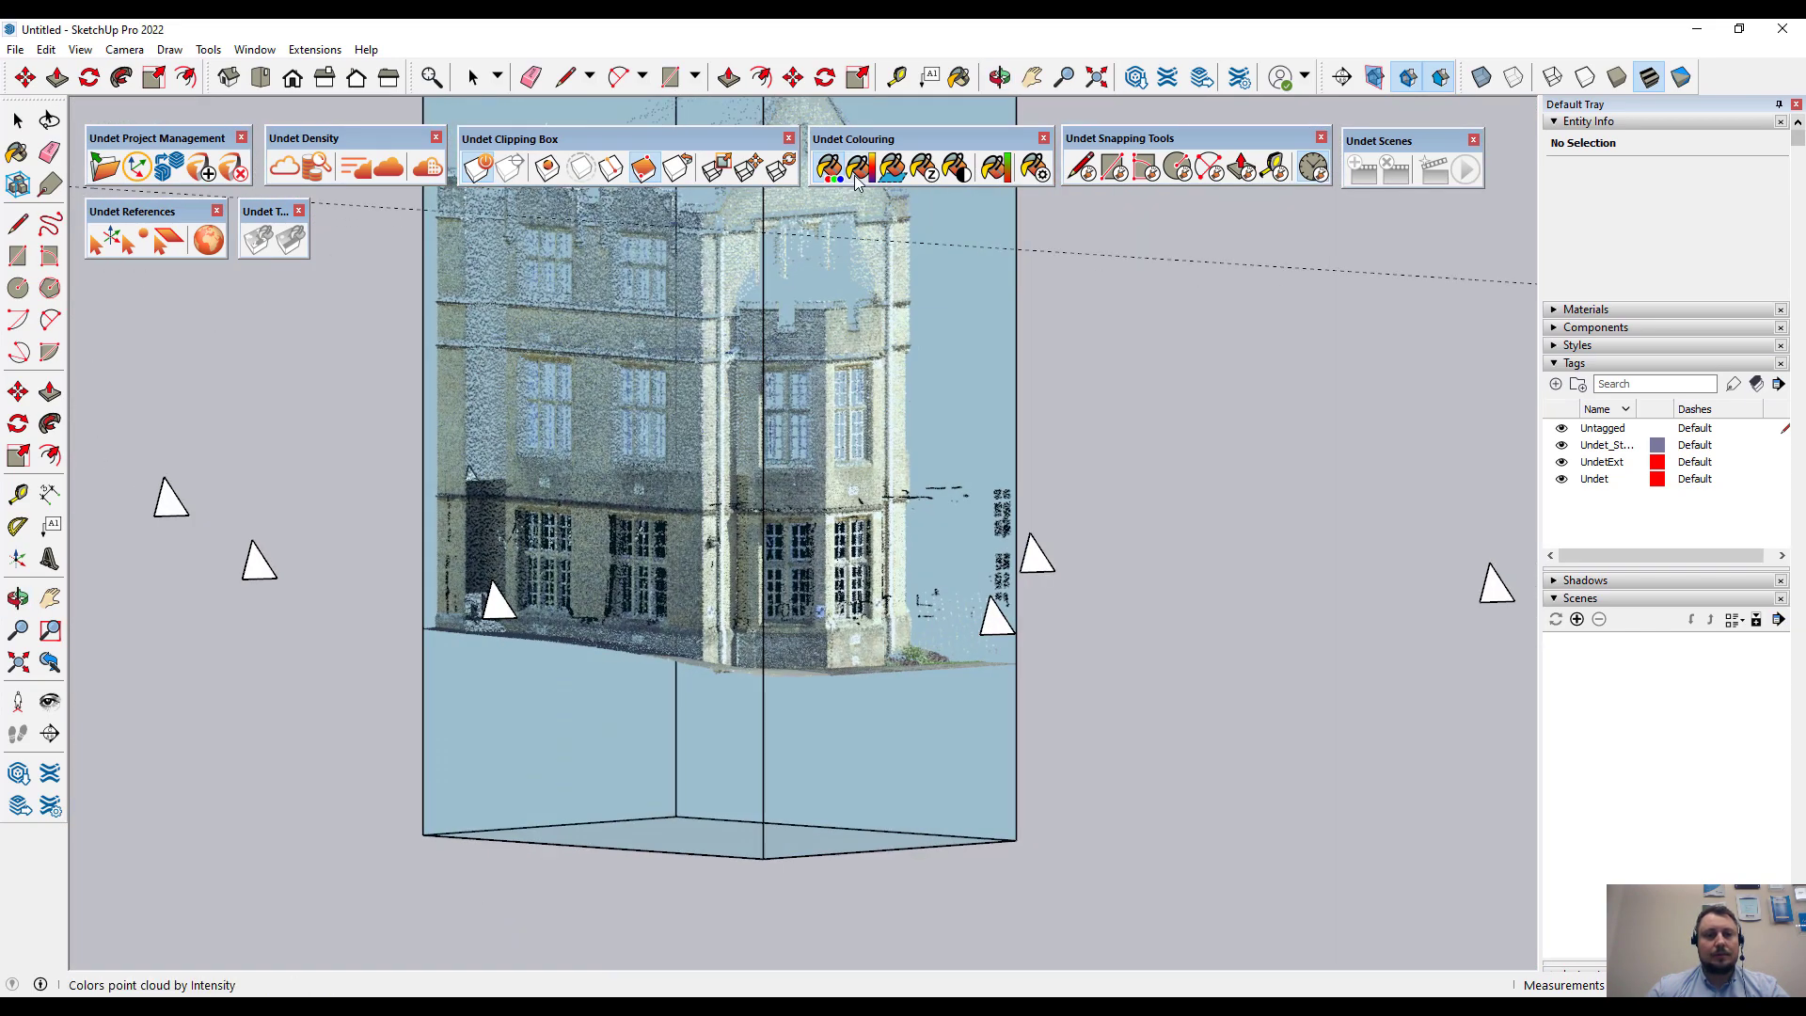
- Scale the clipping box vertically to lower its top to the height of the ground-floor windows
left_click(717, 169)
middle_click_drag(676, 372, 744, 615, "shift")
middle_click_drag(828, 208, 820, 353, "shift")
left_click(780, 232)
middle_click_drag(947, 581, 875, 265, "shift")
left_click_drag(706, 623, 706, 624)
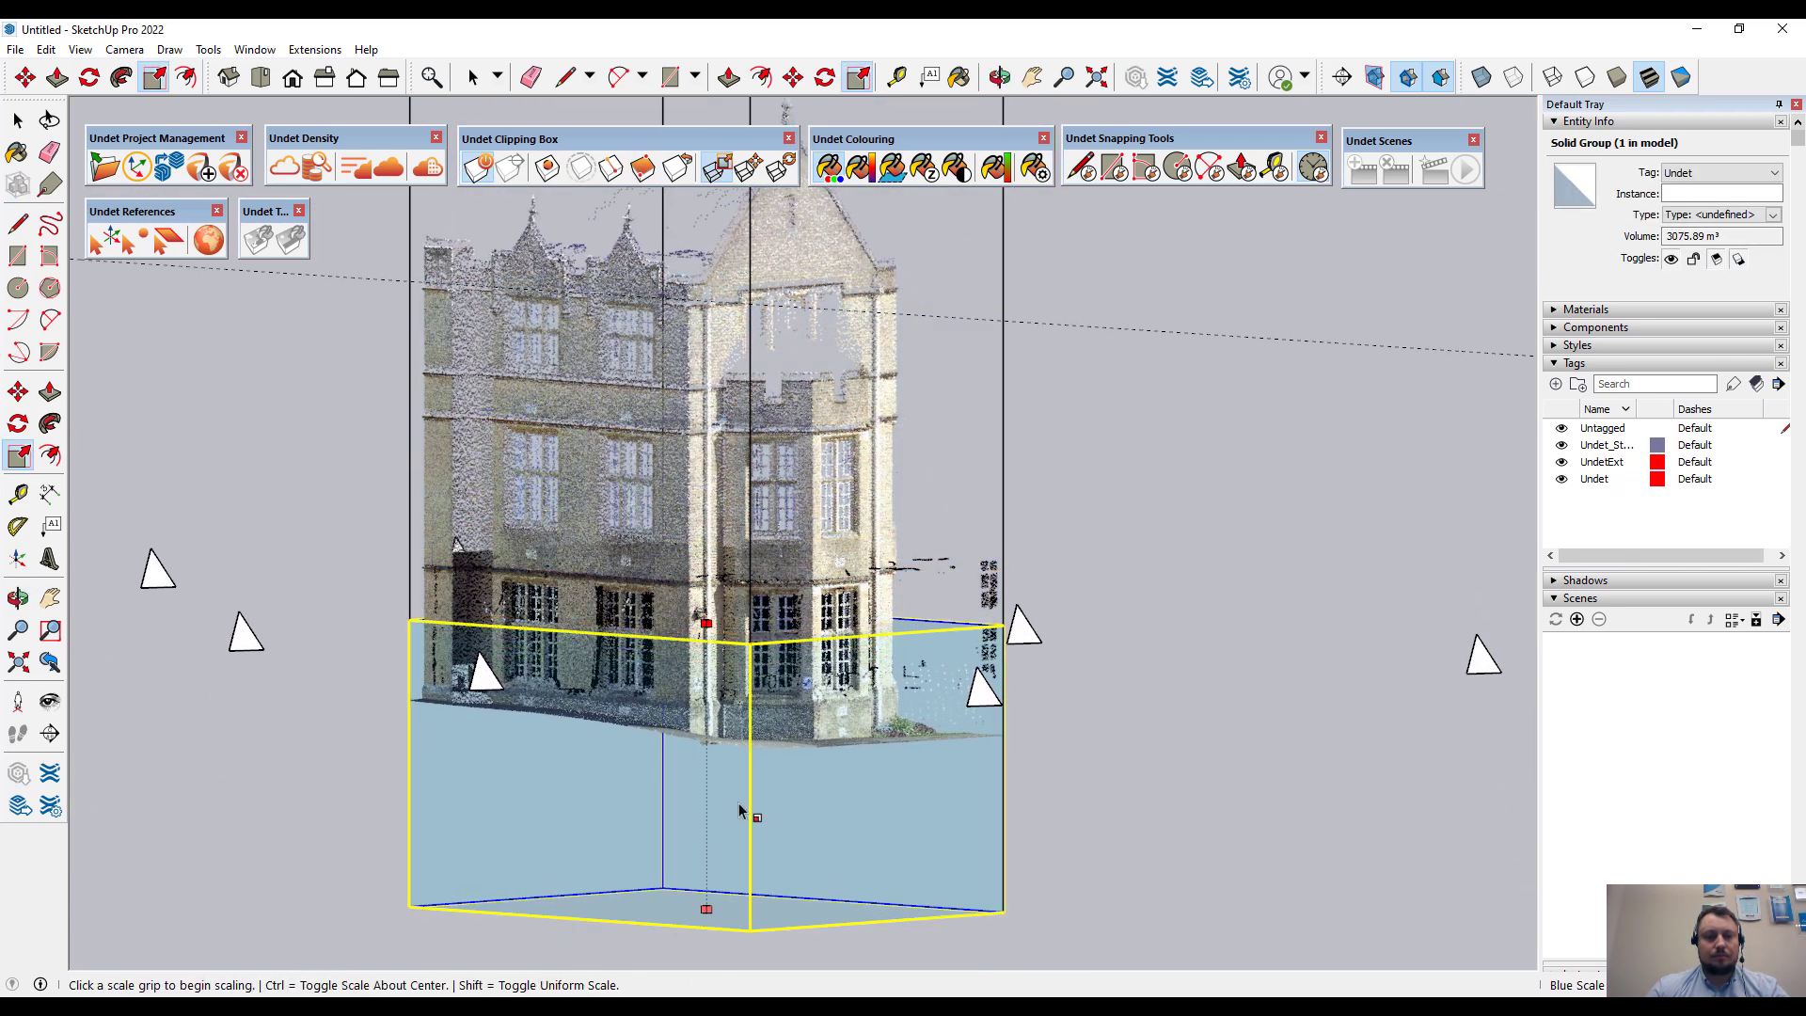
- Raise the clipping box's bottom and lower its top further to leave a thin horizontal slice through the ground floor
scroll(715, 928, "up", 2)
left_click_drag(703, 905, 907, 442)
left_click(725, 479)
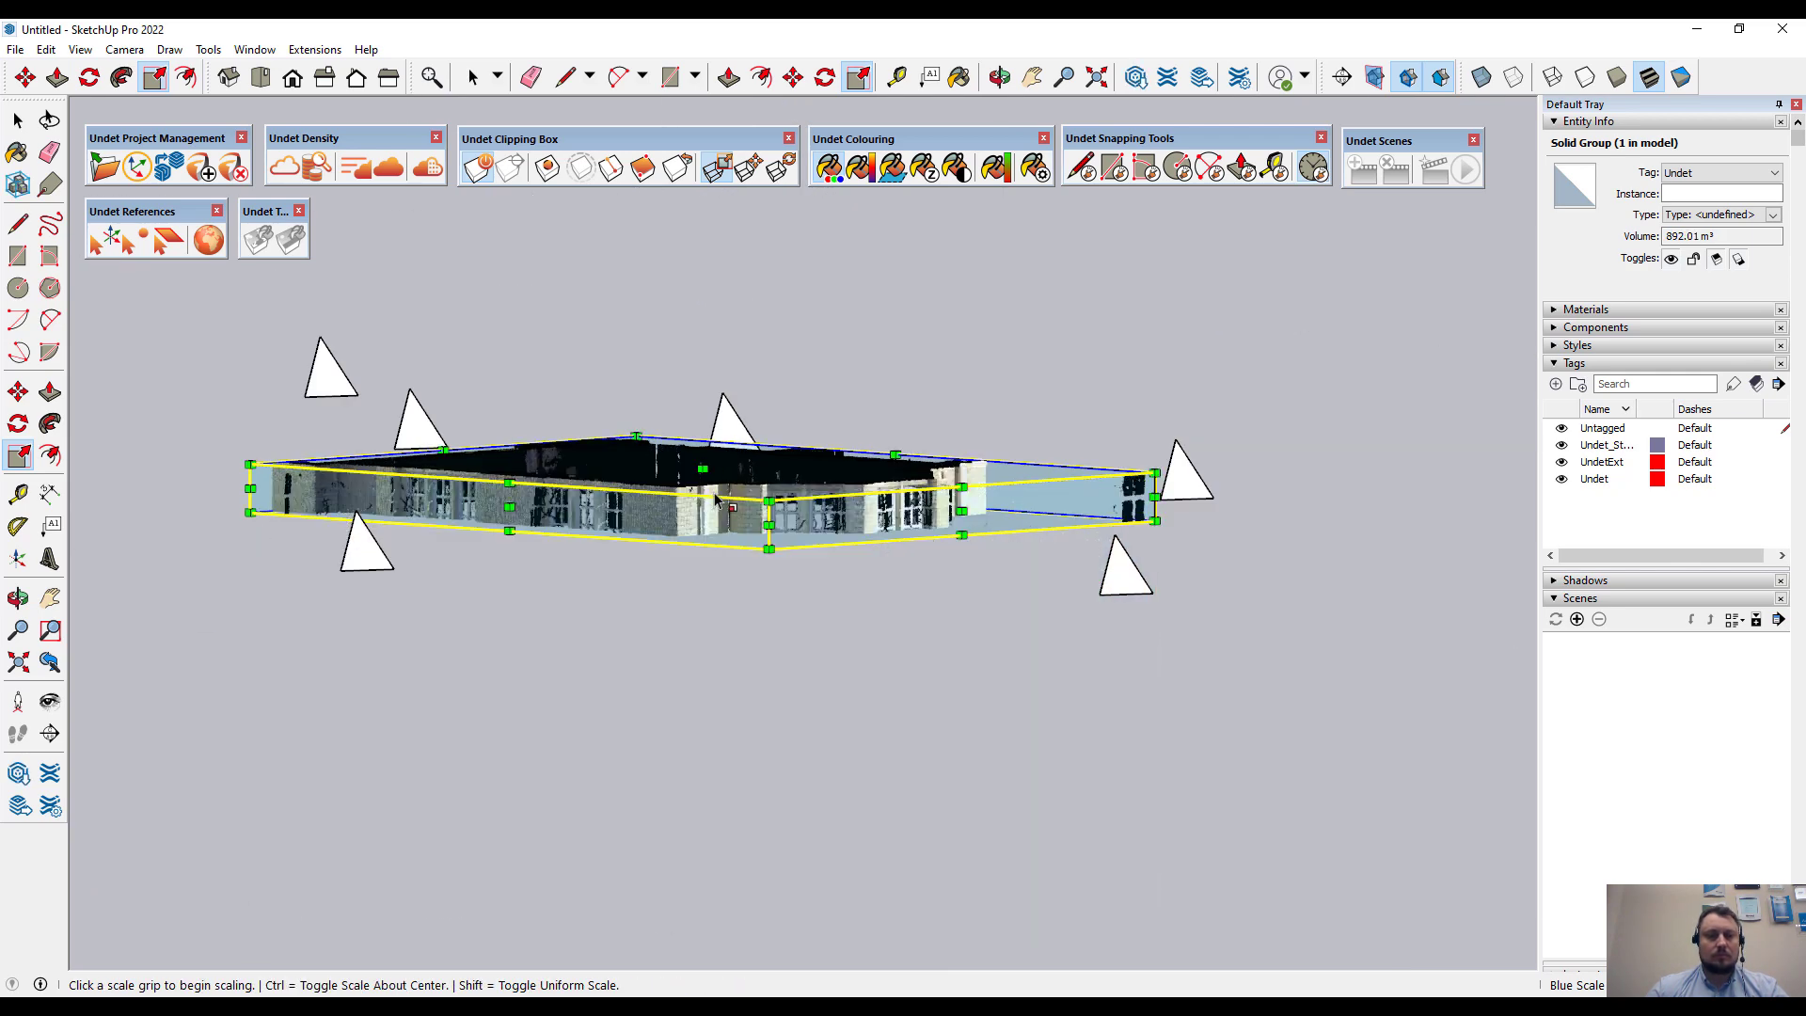
scroll(705, 474, "up", 5)
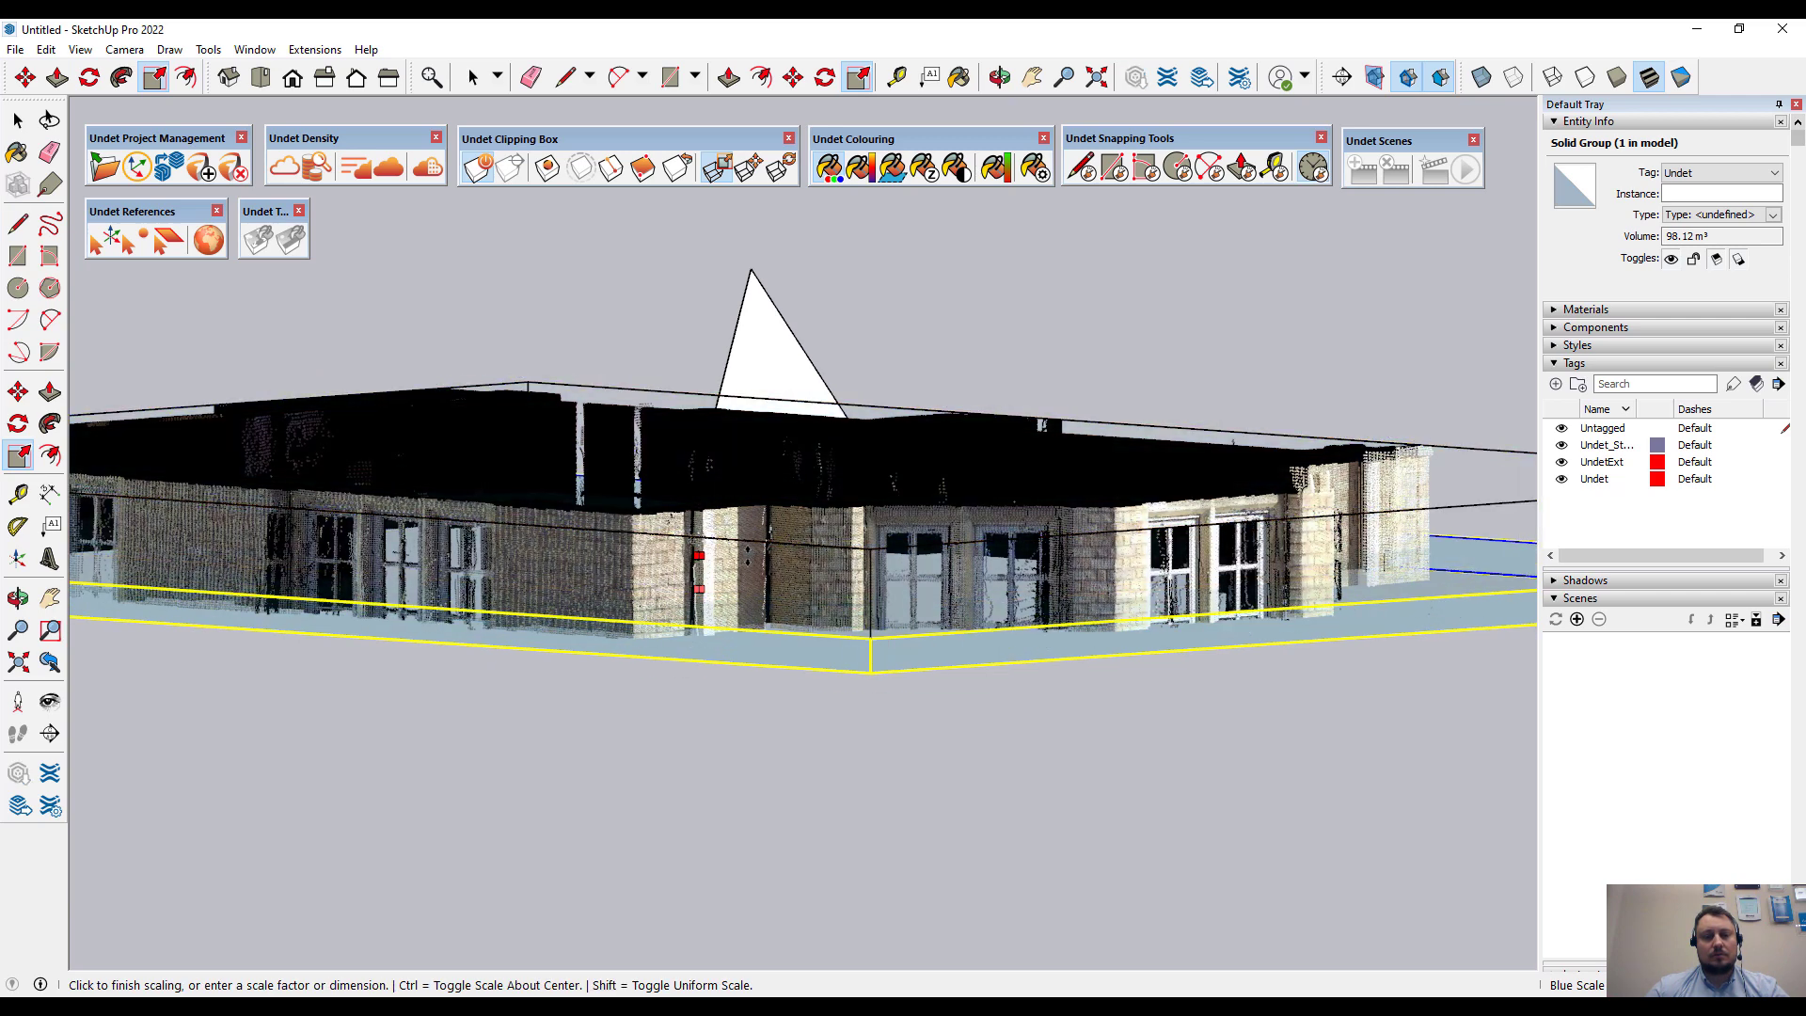
left_click(763, 602)
- Examine the ground-floor slice from the top around the diagonal interior wall and the adjoining window recesses
middle_click_drag(613, 539, 730, 367)
left_click(258, 83)
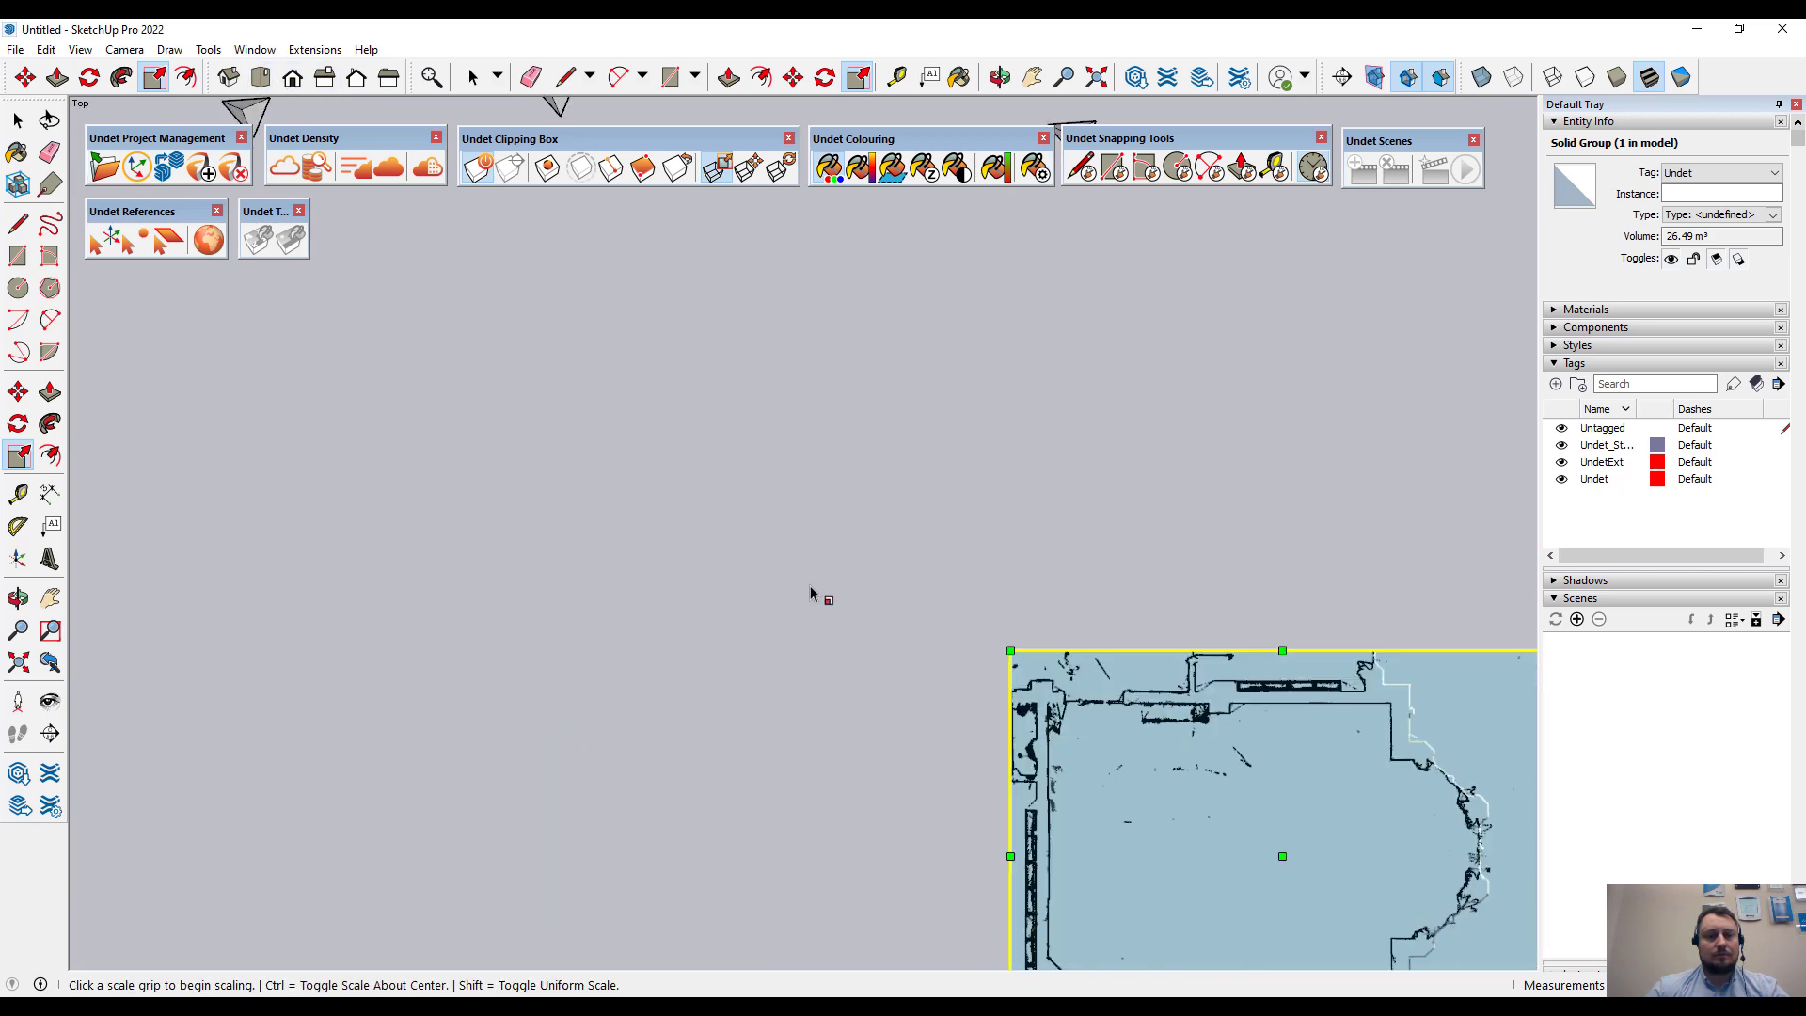
left_click(18, 120)
scroll(972, 663, "up", 3)
middle_click_drag(971, 664, 772, 596, "shift")
scroll(771, 597, "down", 1)
scroll(493, 610, "up", 5)
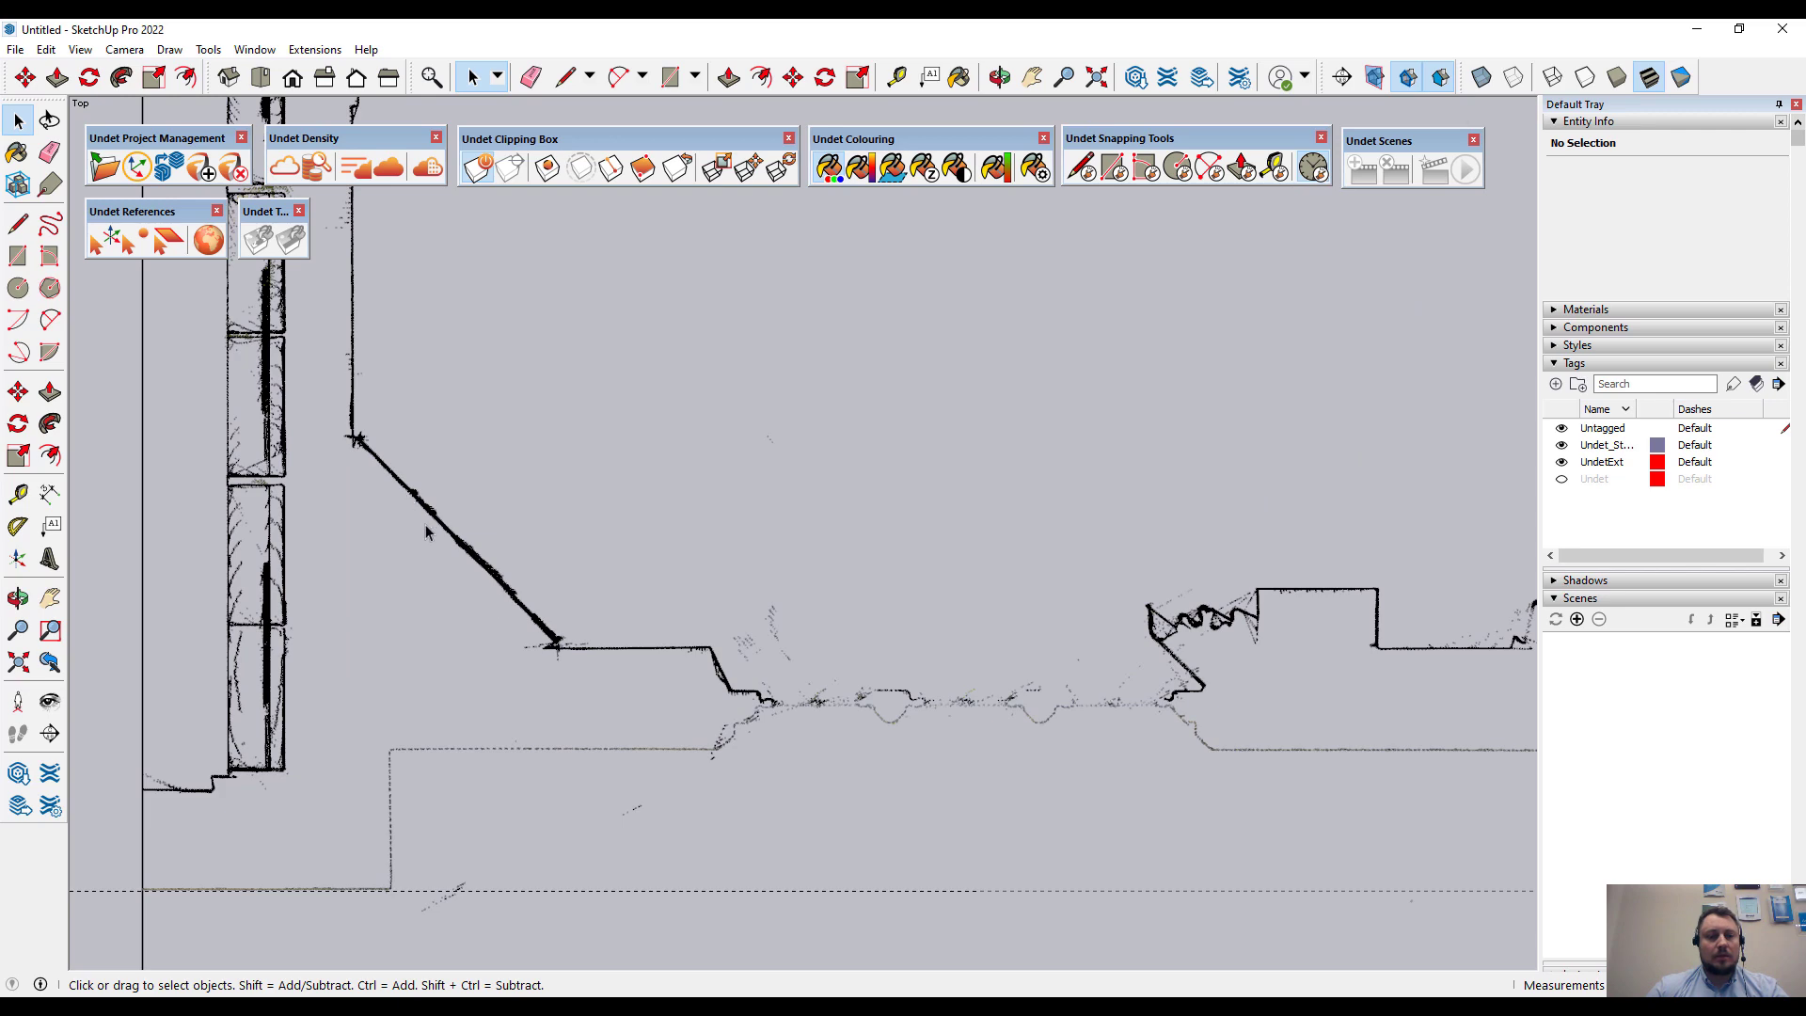
scroll(429, 537, "up", 2)
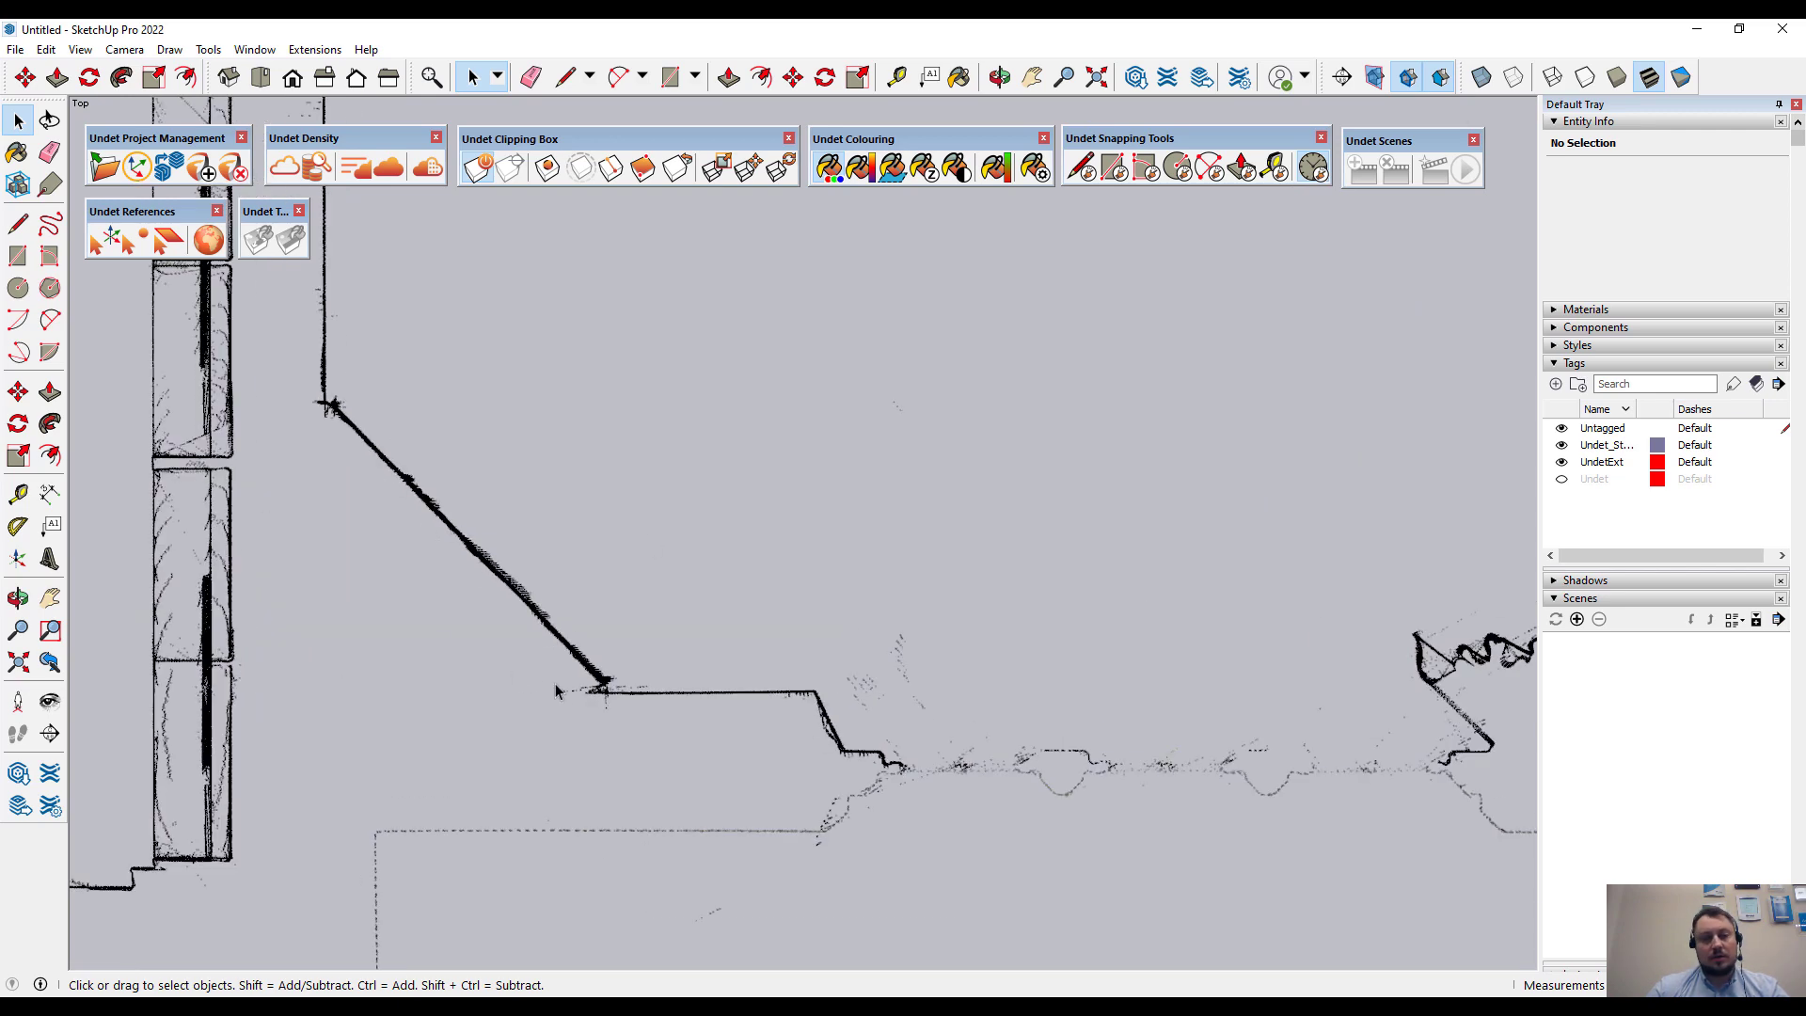
scroll(533, 670, "down", 5)
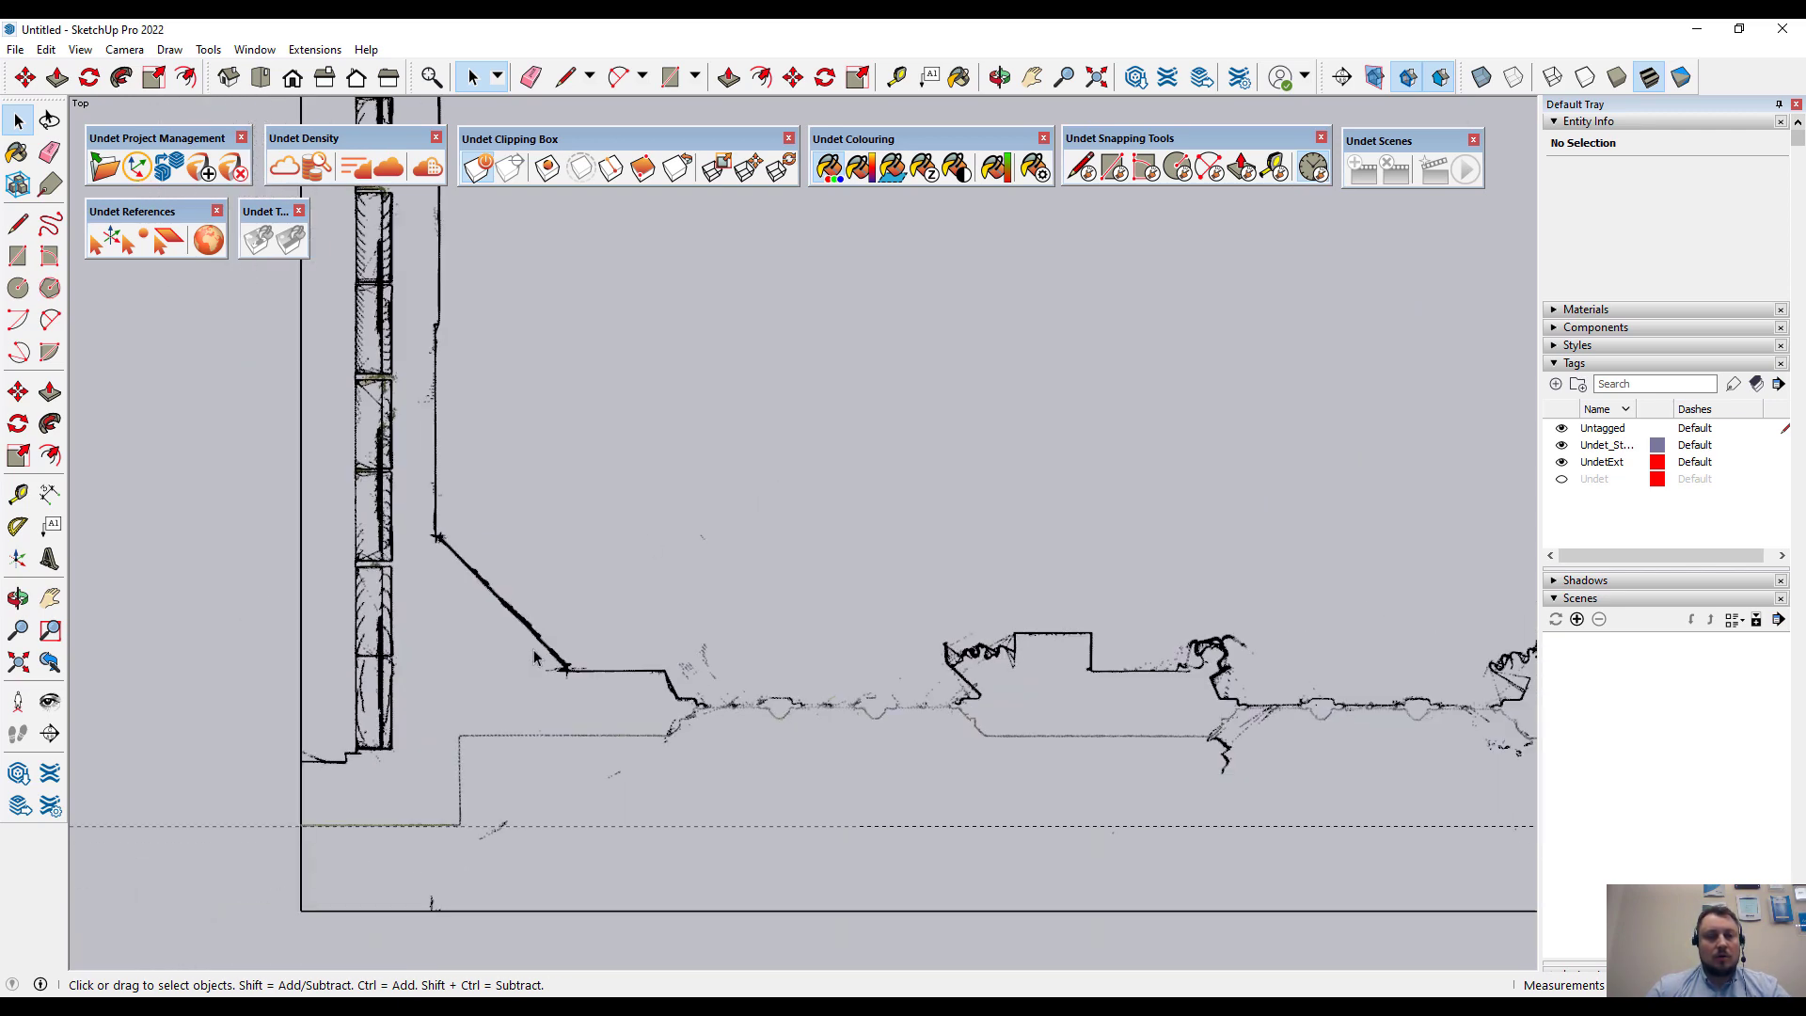
middle_click_drag(532, 670, 464, 707, "shift")
scroll(464, 708, "up", 1)
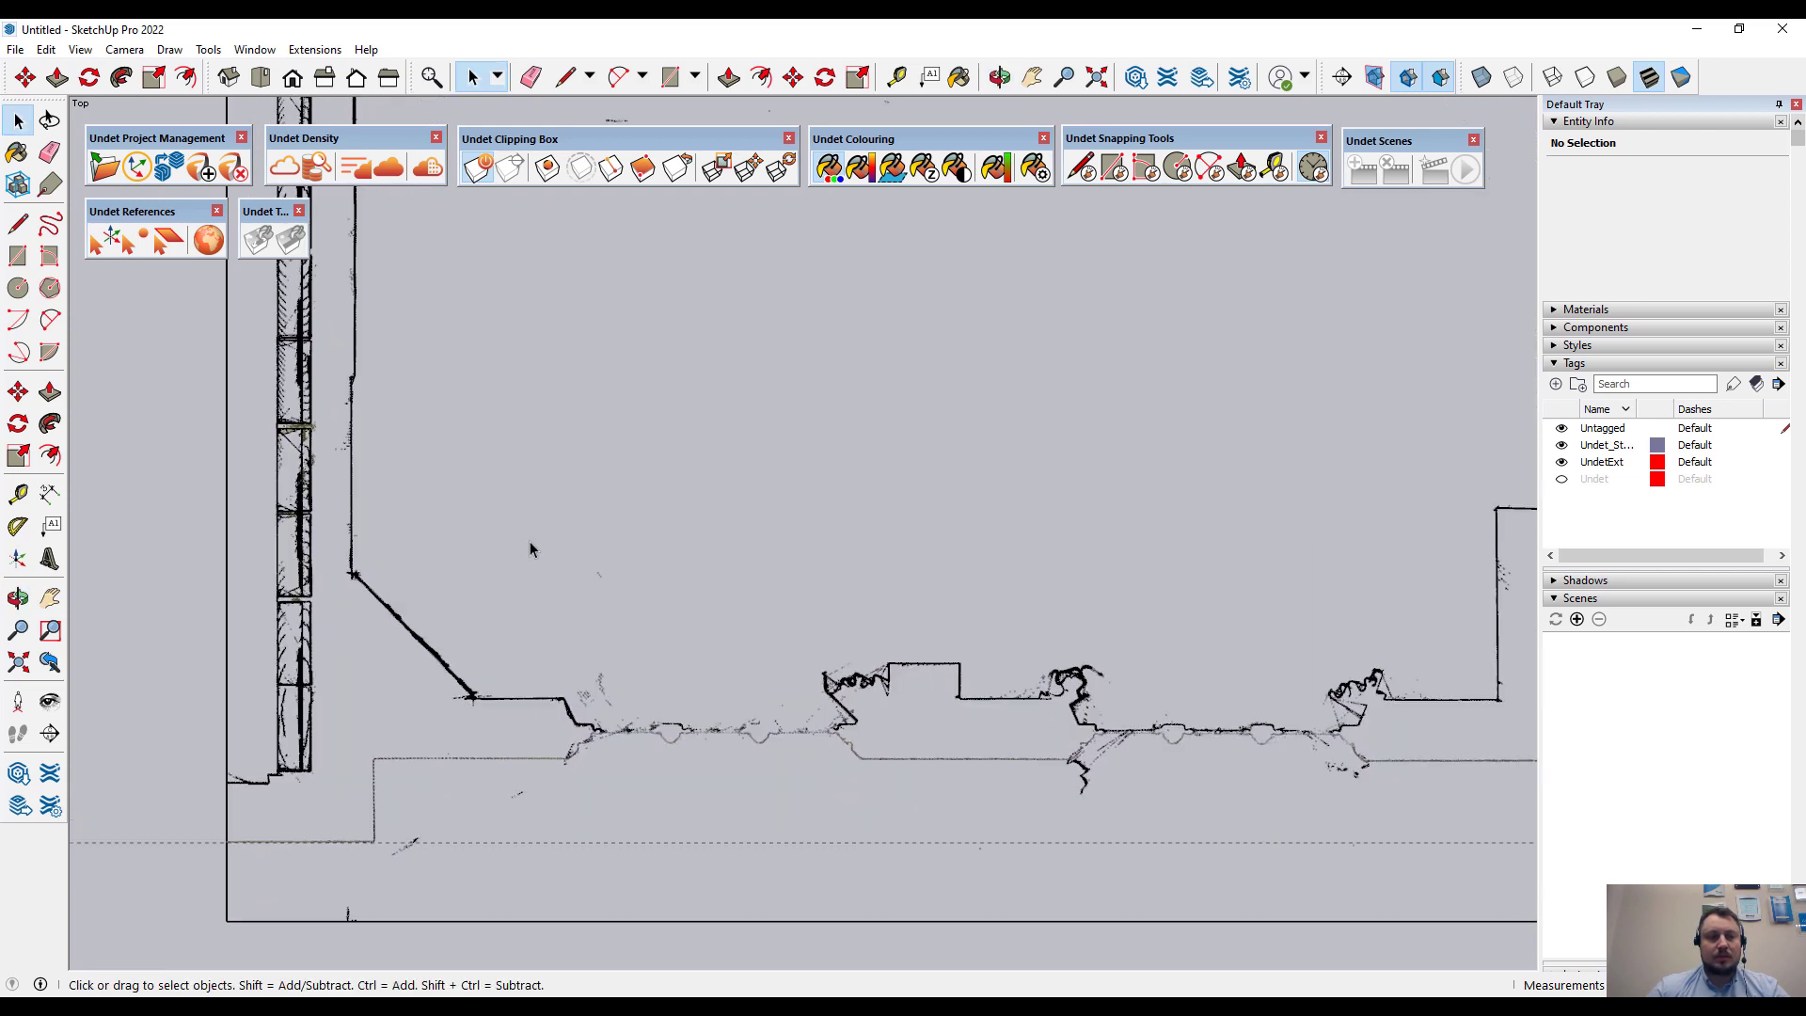
- Pick a point at the diagonal interior wall, move the Undet Browser window clear of it, and open the proposed Ground_077_1 panorama
left_click(207, 247)
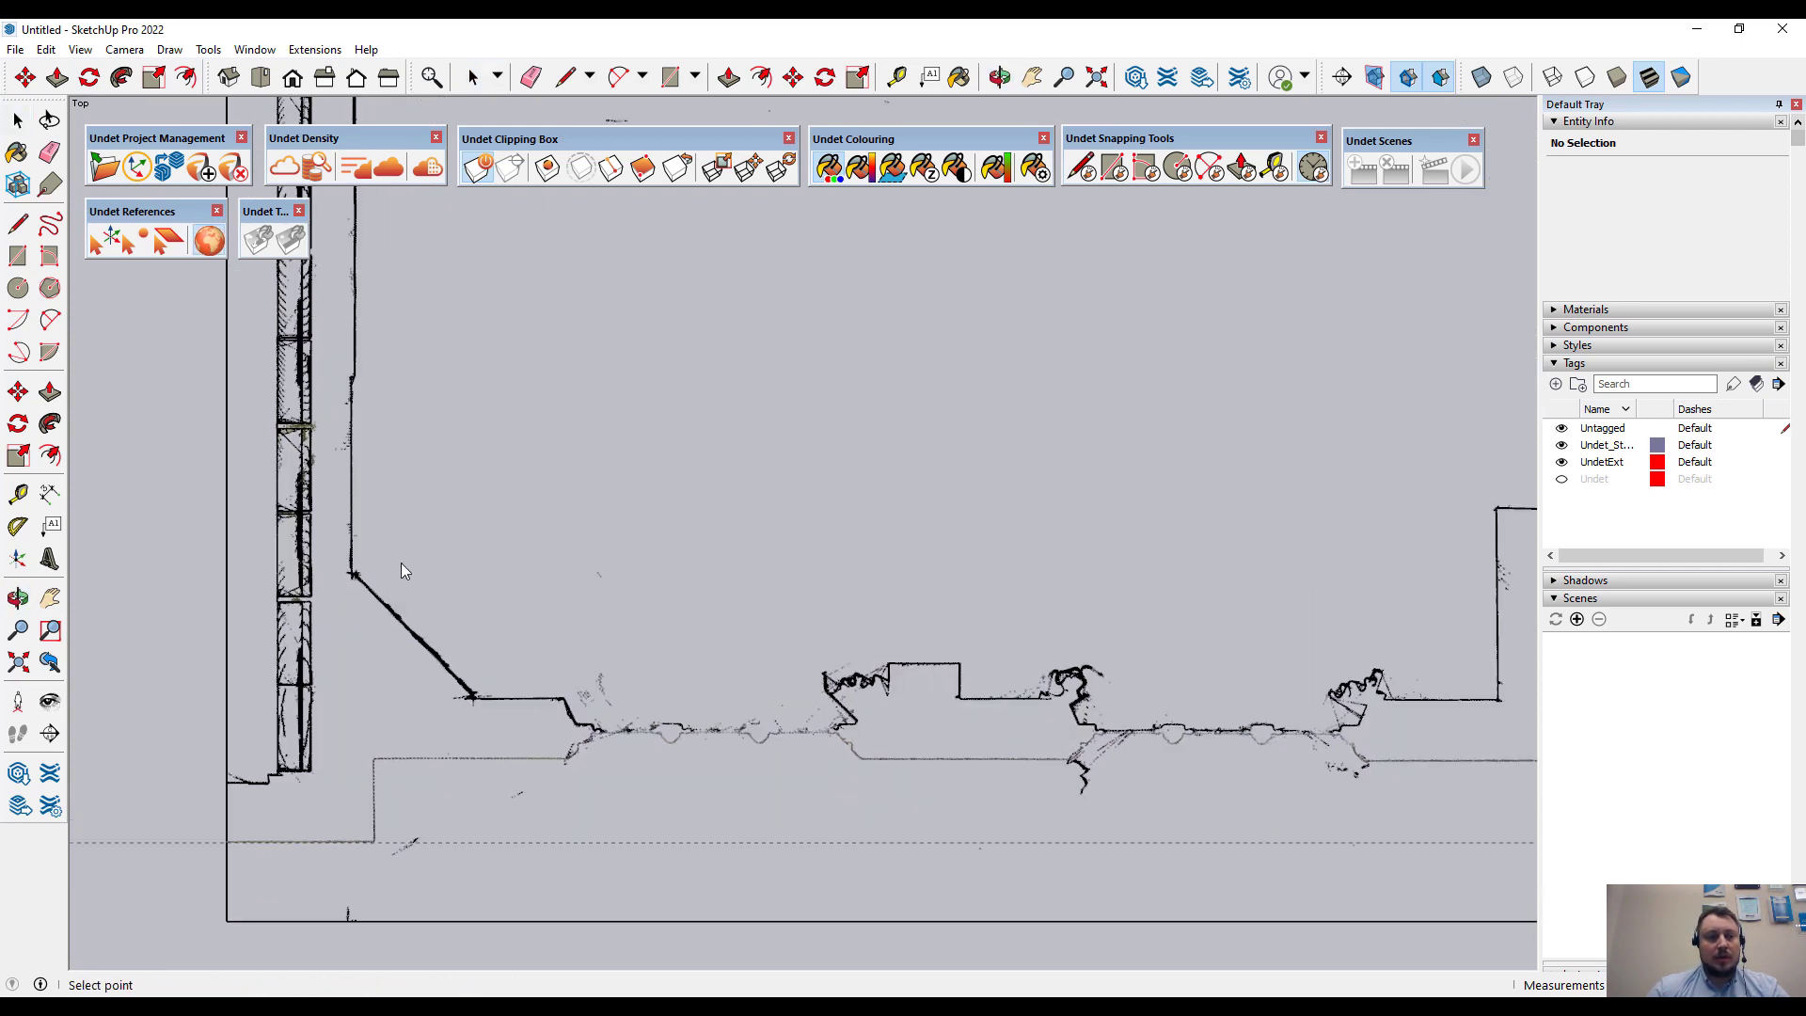
left_click(663, 921)
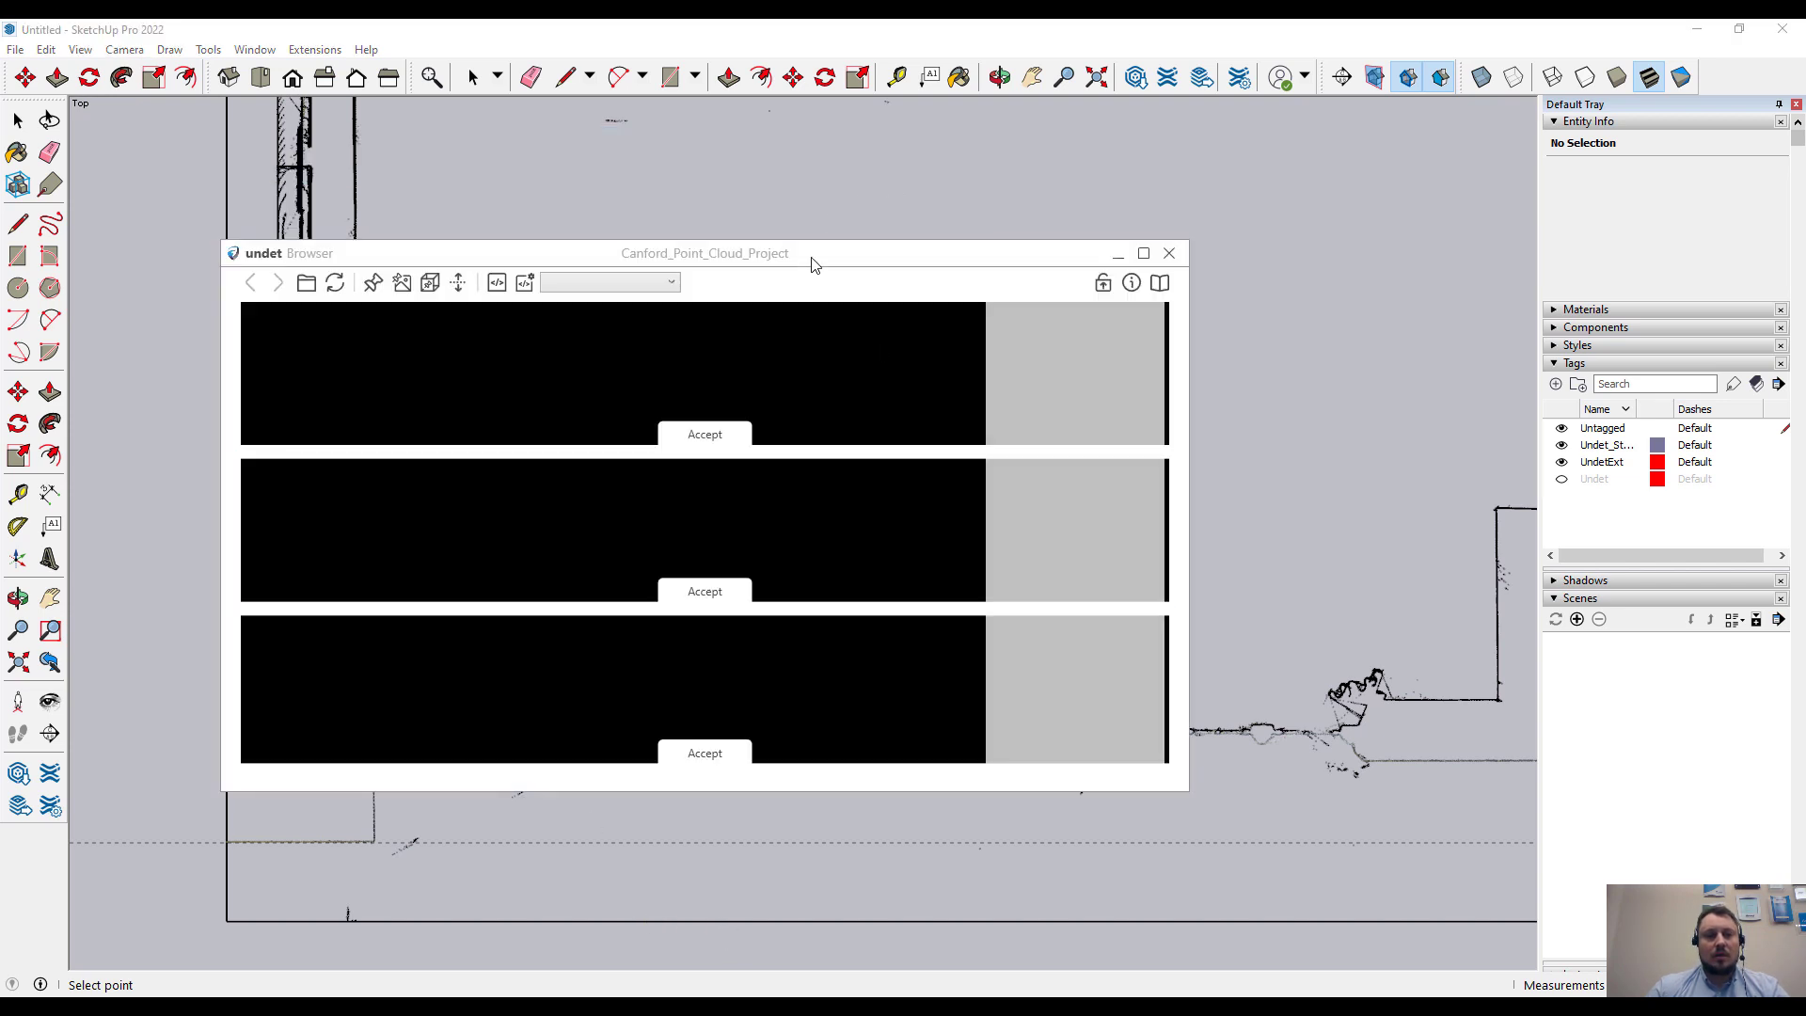
left_click_drag(821, 263, 1370, 115)
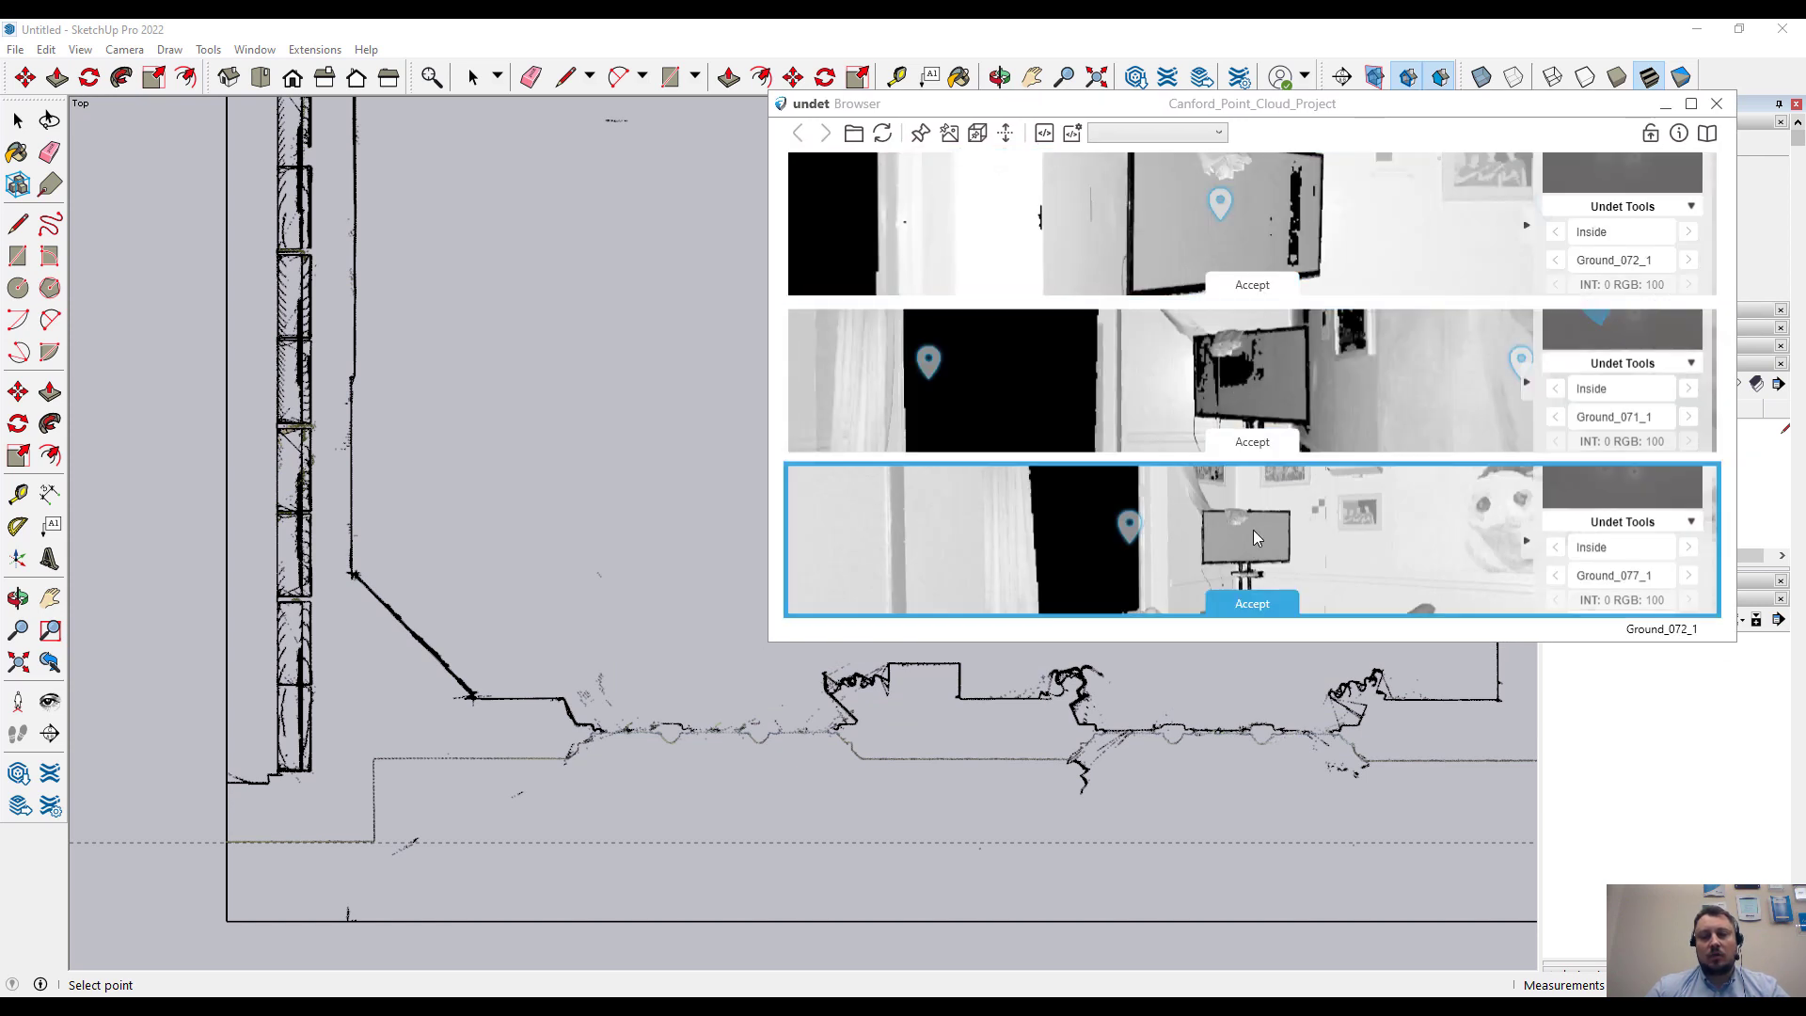
mouse_move(1253, 531)
left_mouse_down()
mouse_move(1186, 548)
mouse_move(1242, 516)
mouse_move(1245, 530)
left_mouse_up()
left_click(1261, 604)
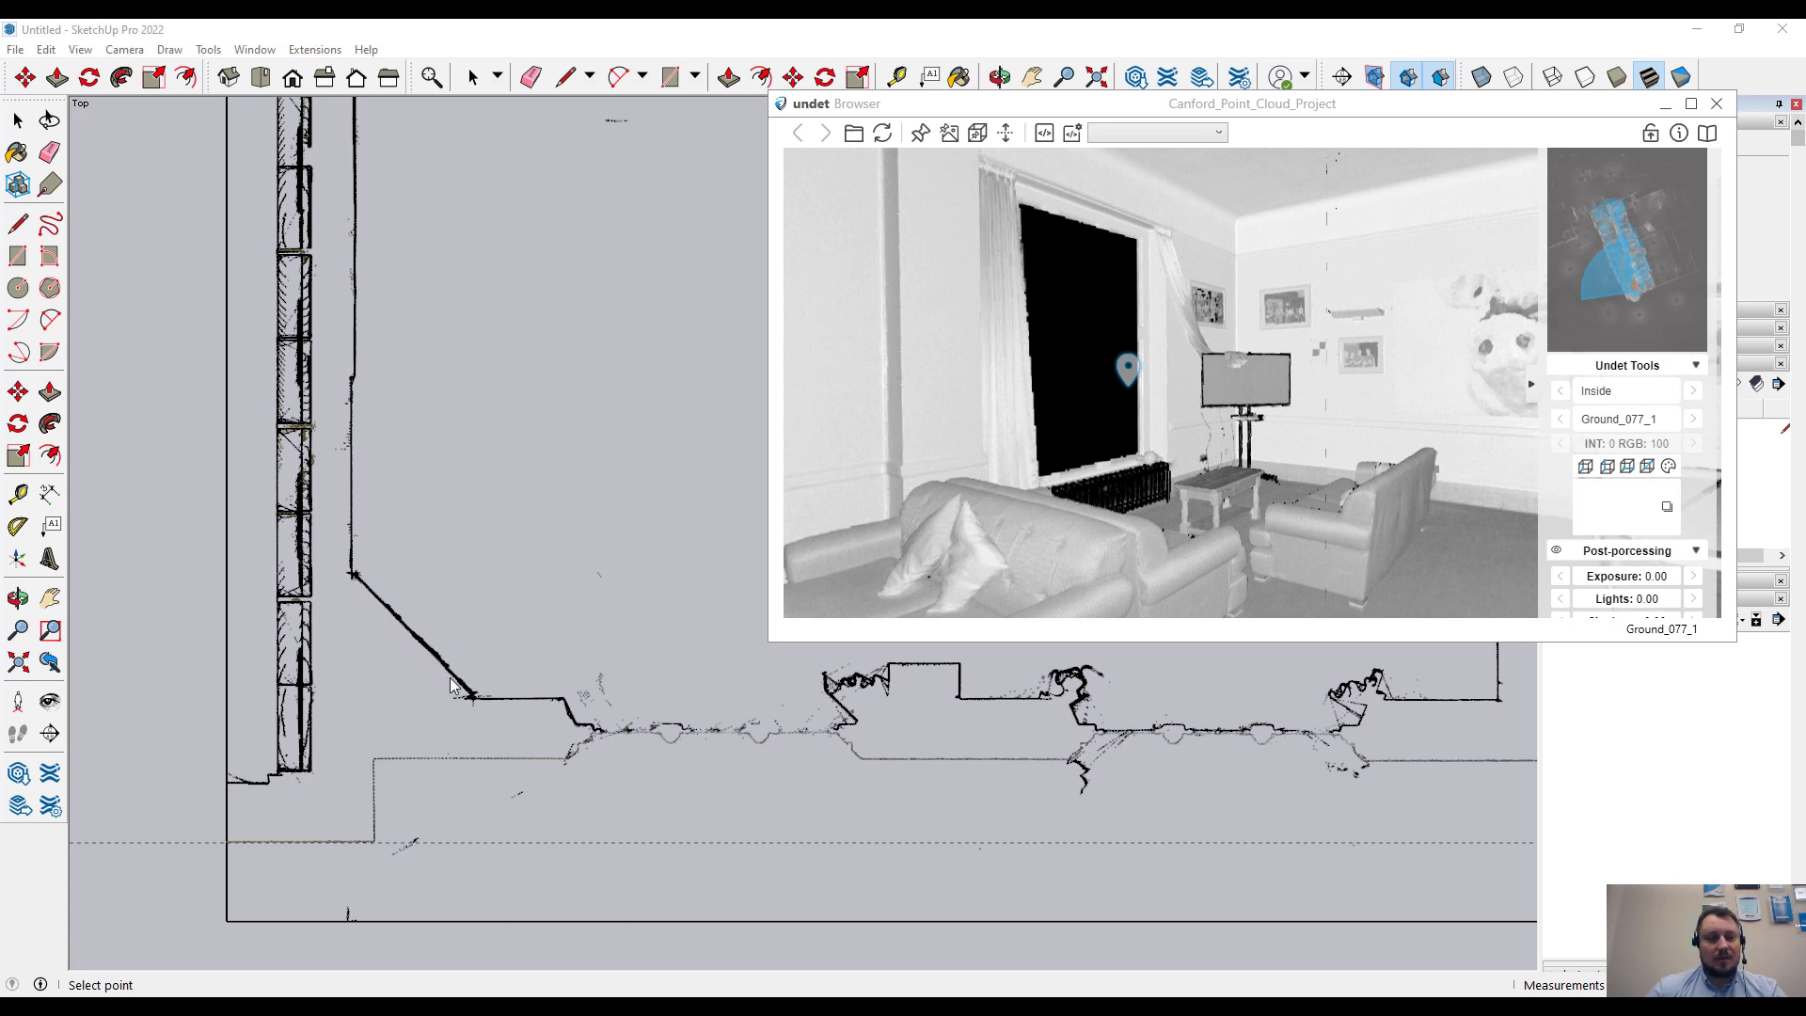
- Activate Translate view section and move the slice to the wall pictures' height, then to the radiator, by picking in the Ground_077_1 panorama
mouse_move(1163, 265)
left_mouse_down()
mouse_move(1088, 302)
mouse_move(986, 150)
left_mouse_up()
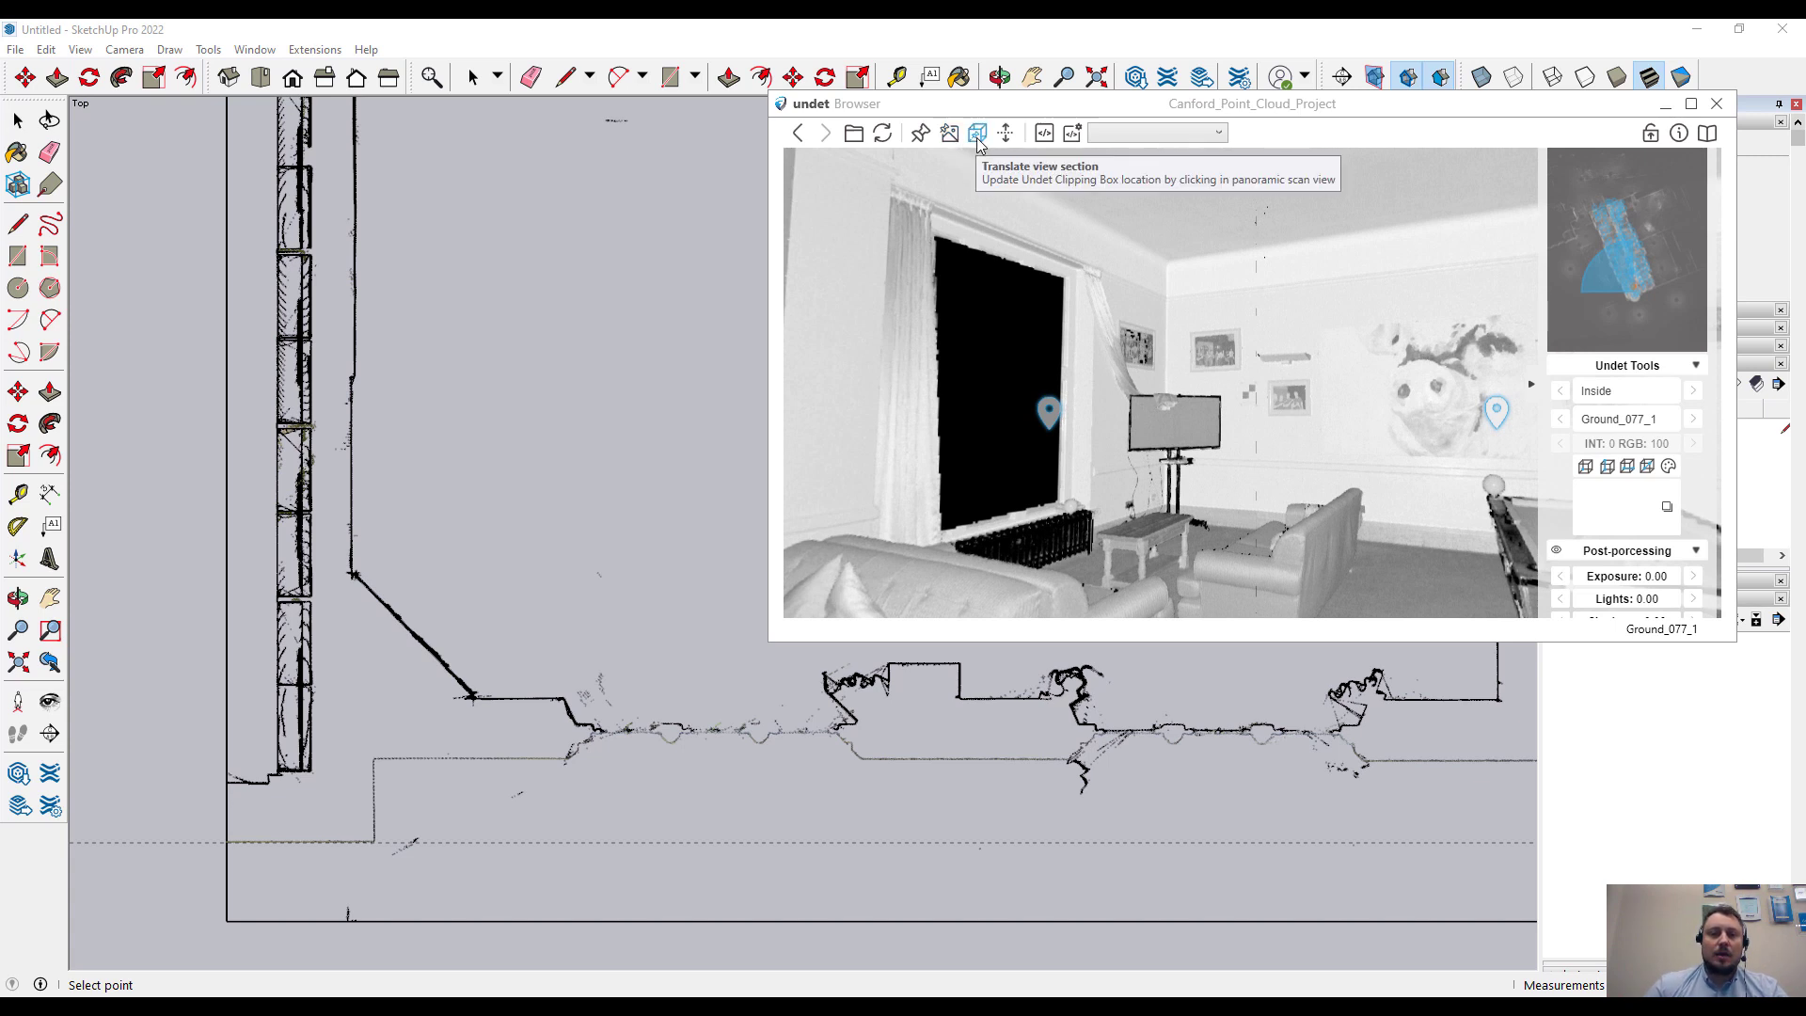
left_click(978, 134)
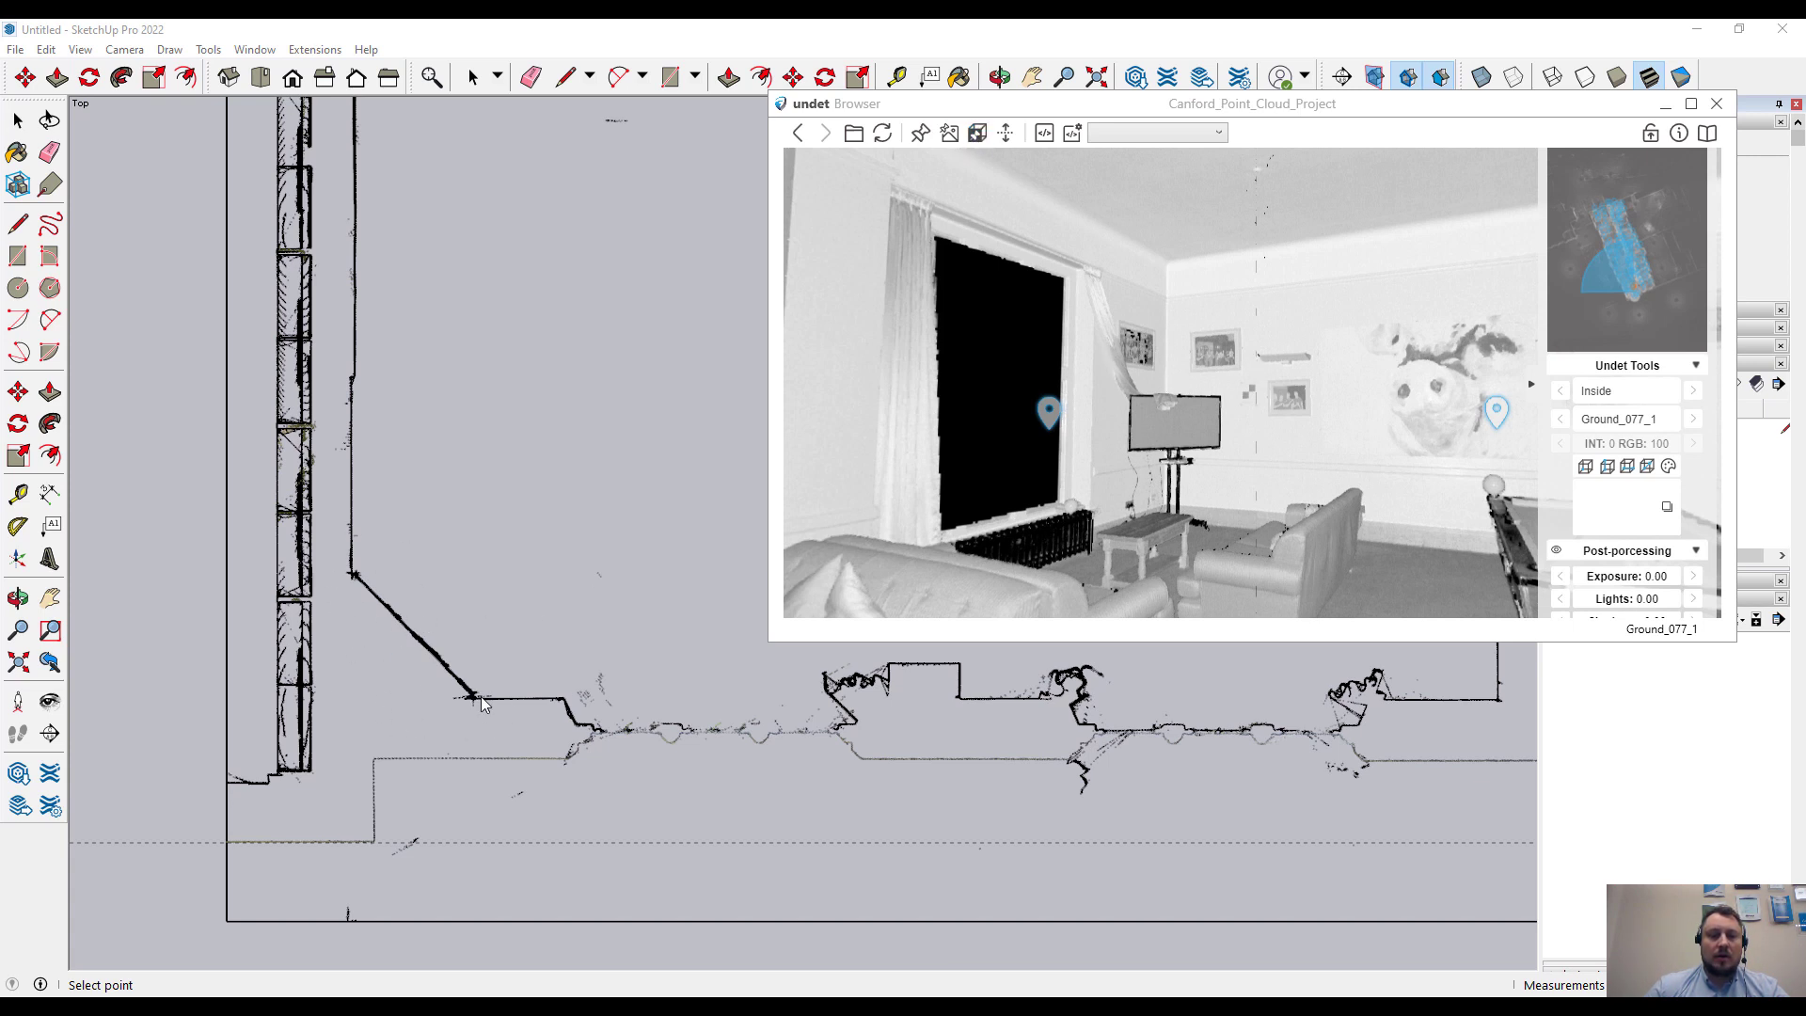
scroll(1110, 349, "up", 5)
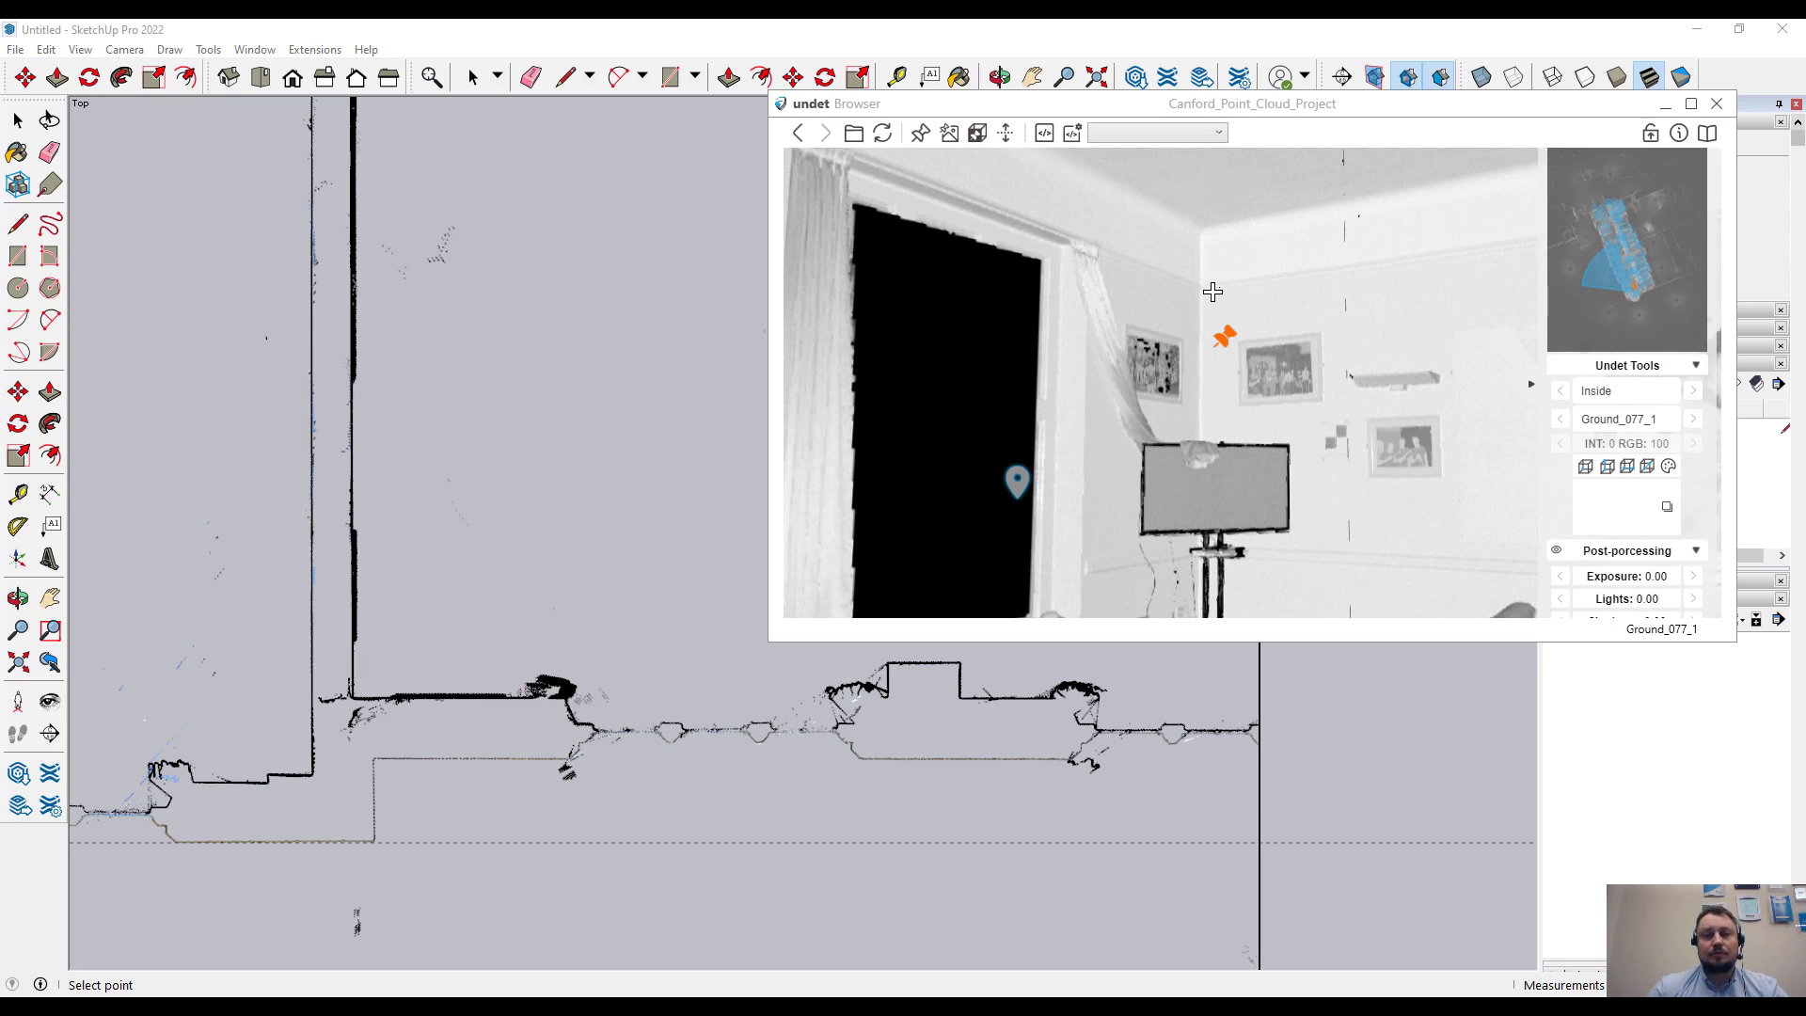
left_click_drag(1209, 279, 1048, 512)
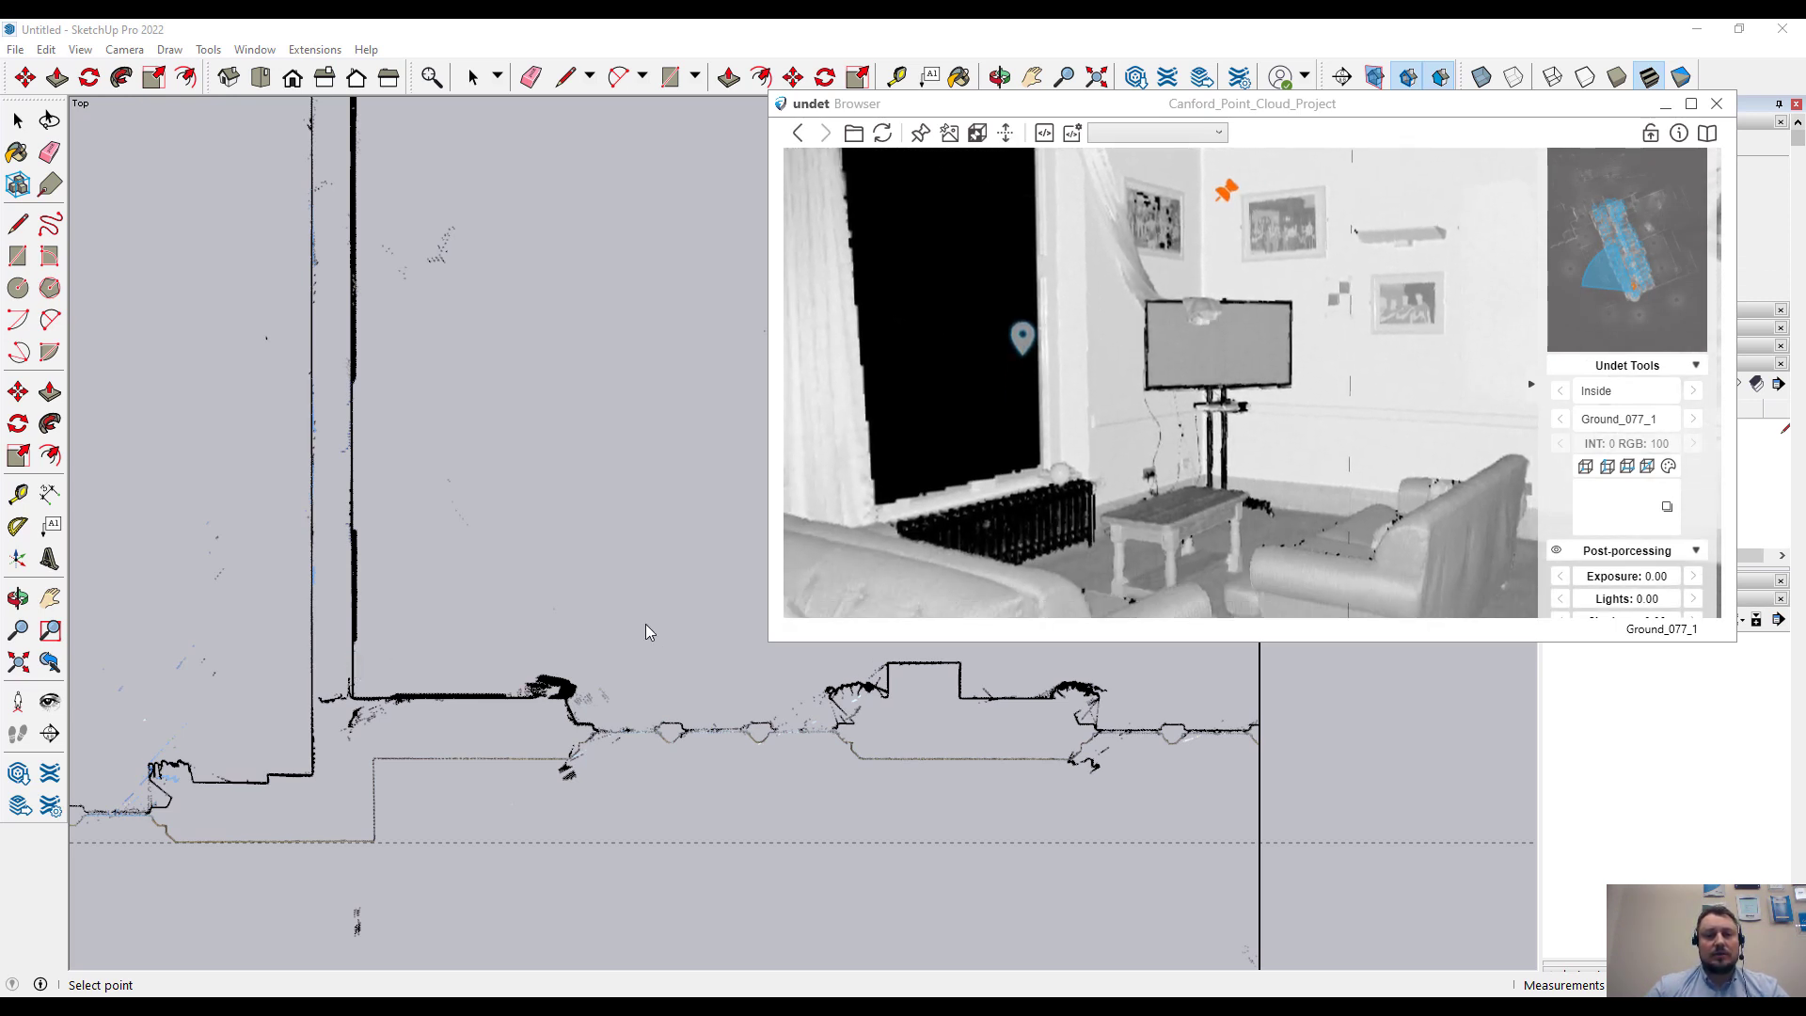
left_click(1016, 506)
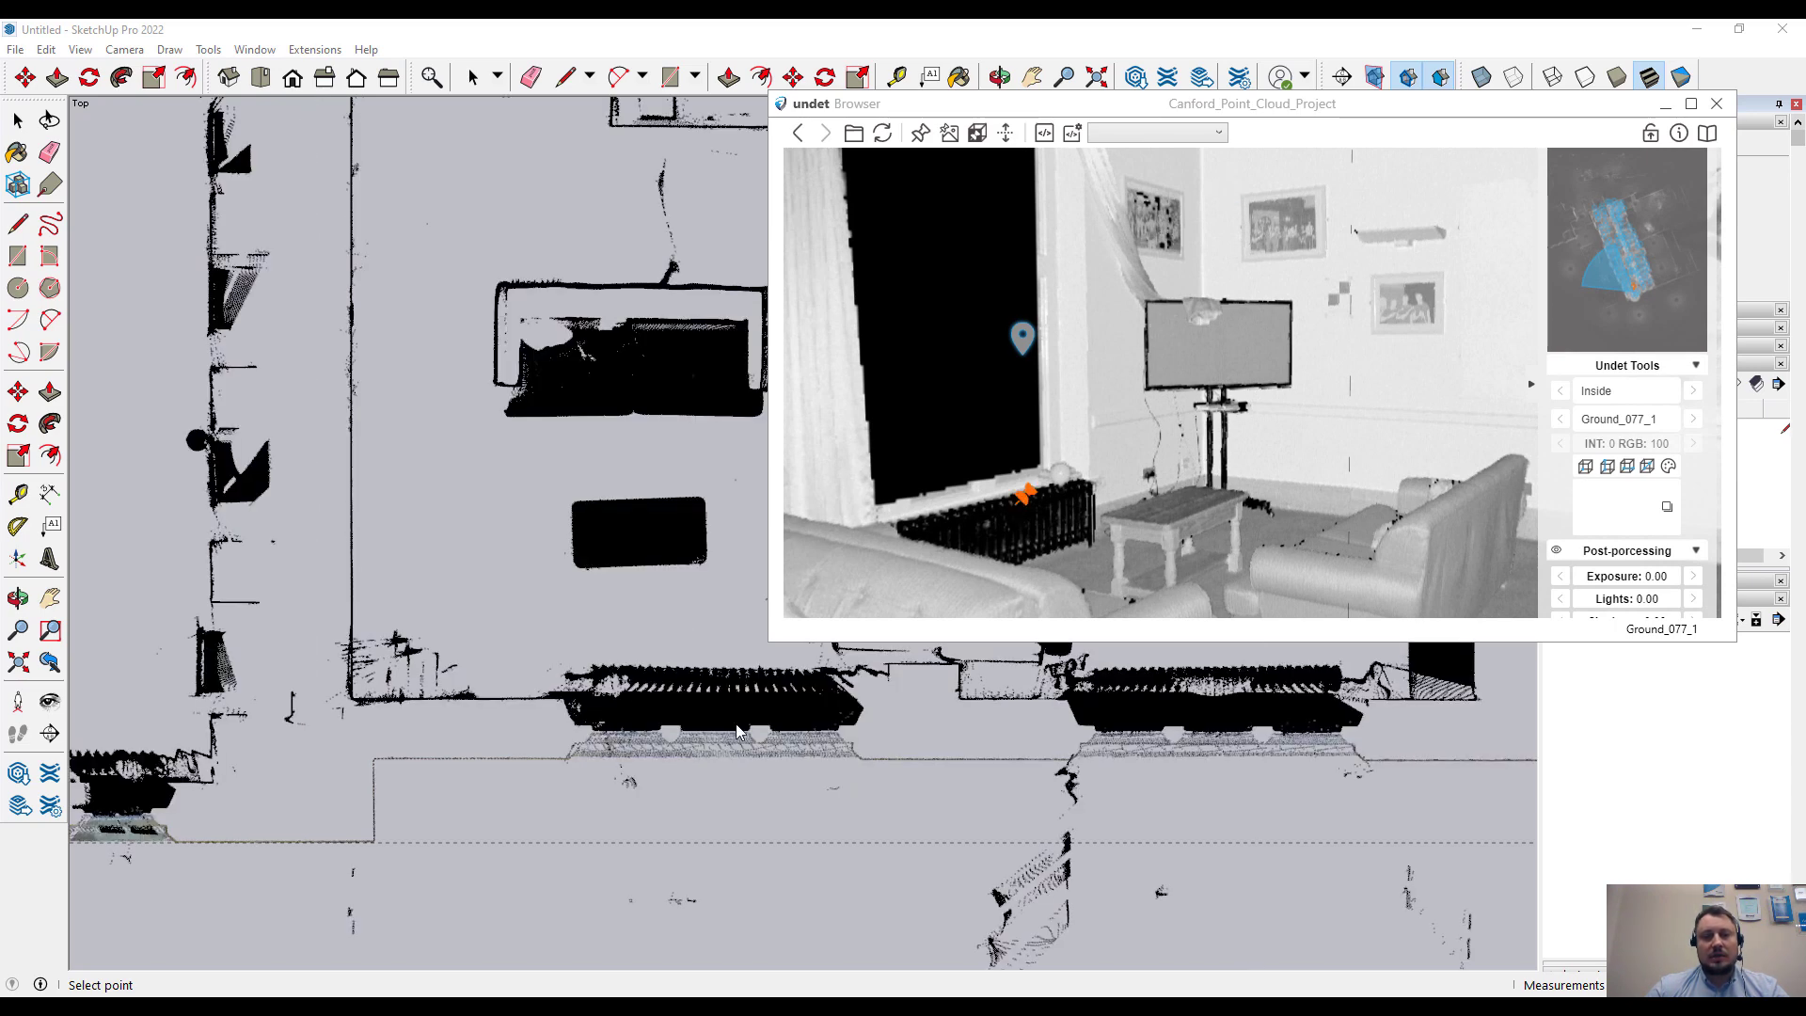
- Recolour the sliced point cloud with the rainbow gradient and bring Undet Browser back in front of the model
left_click_drag(1042, 111, 1043, 151)
left_click(1040, 48)
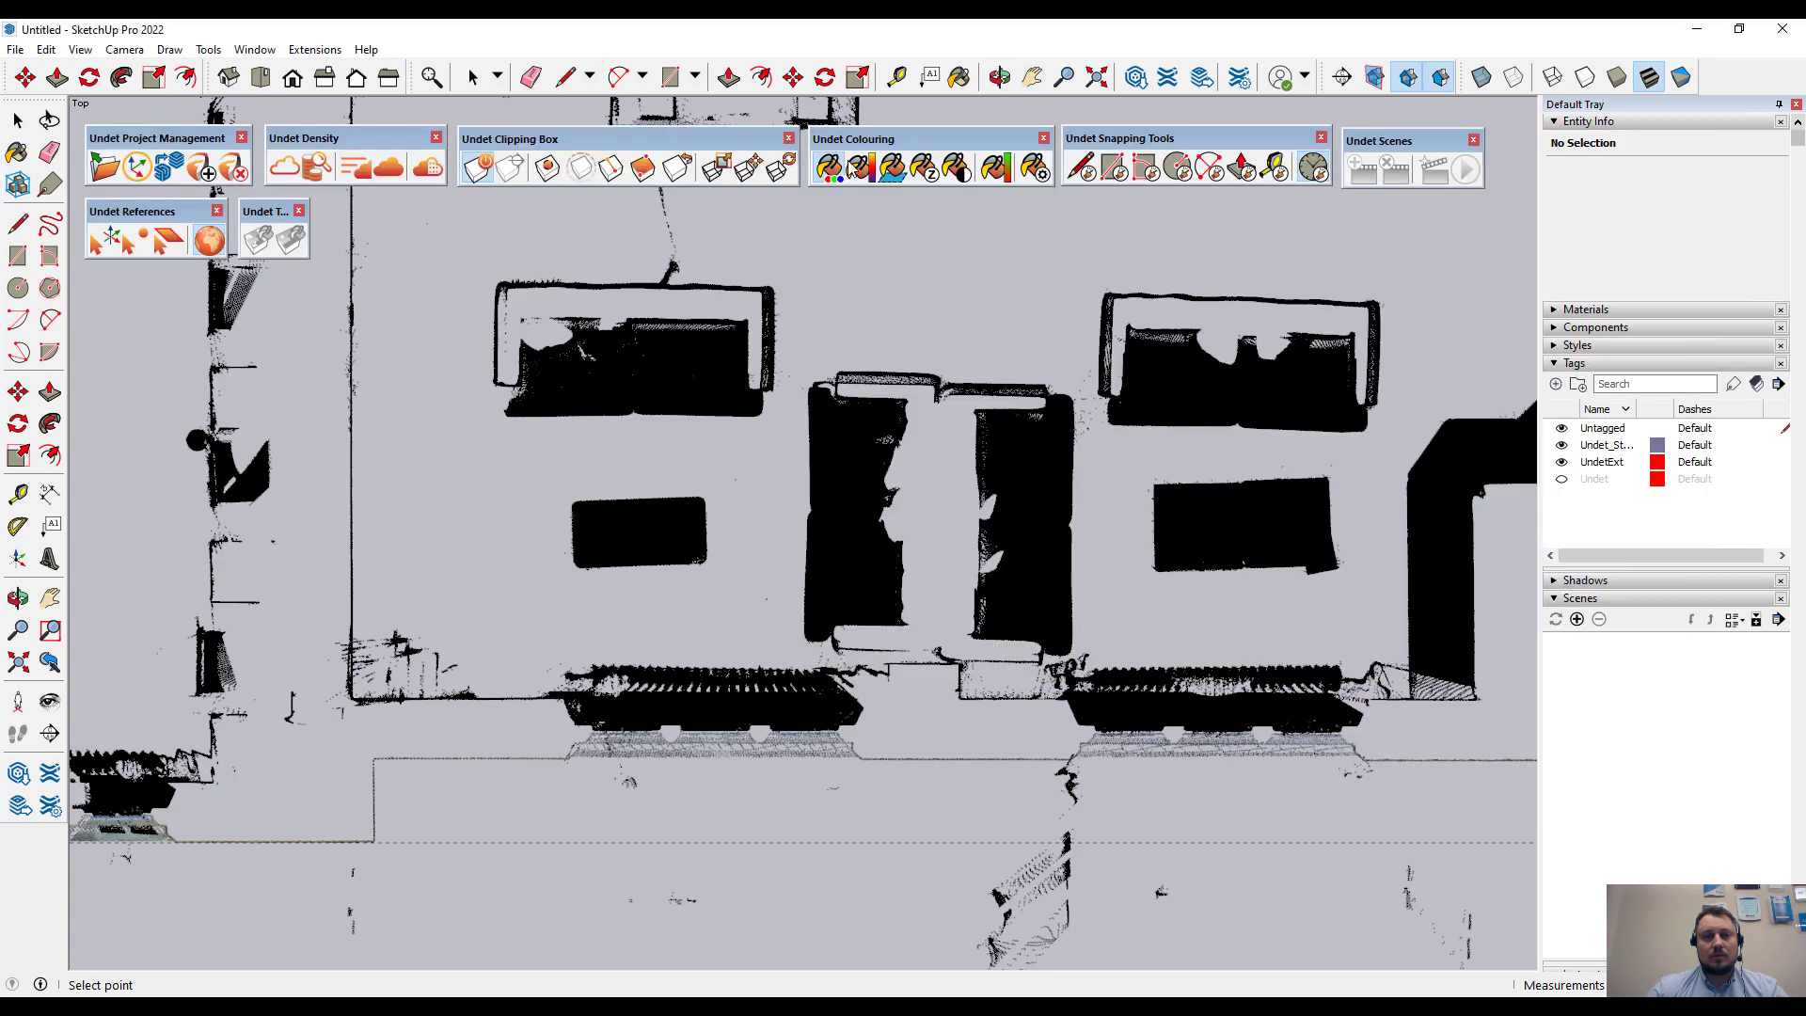
left_click(860, 167)
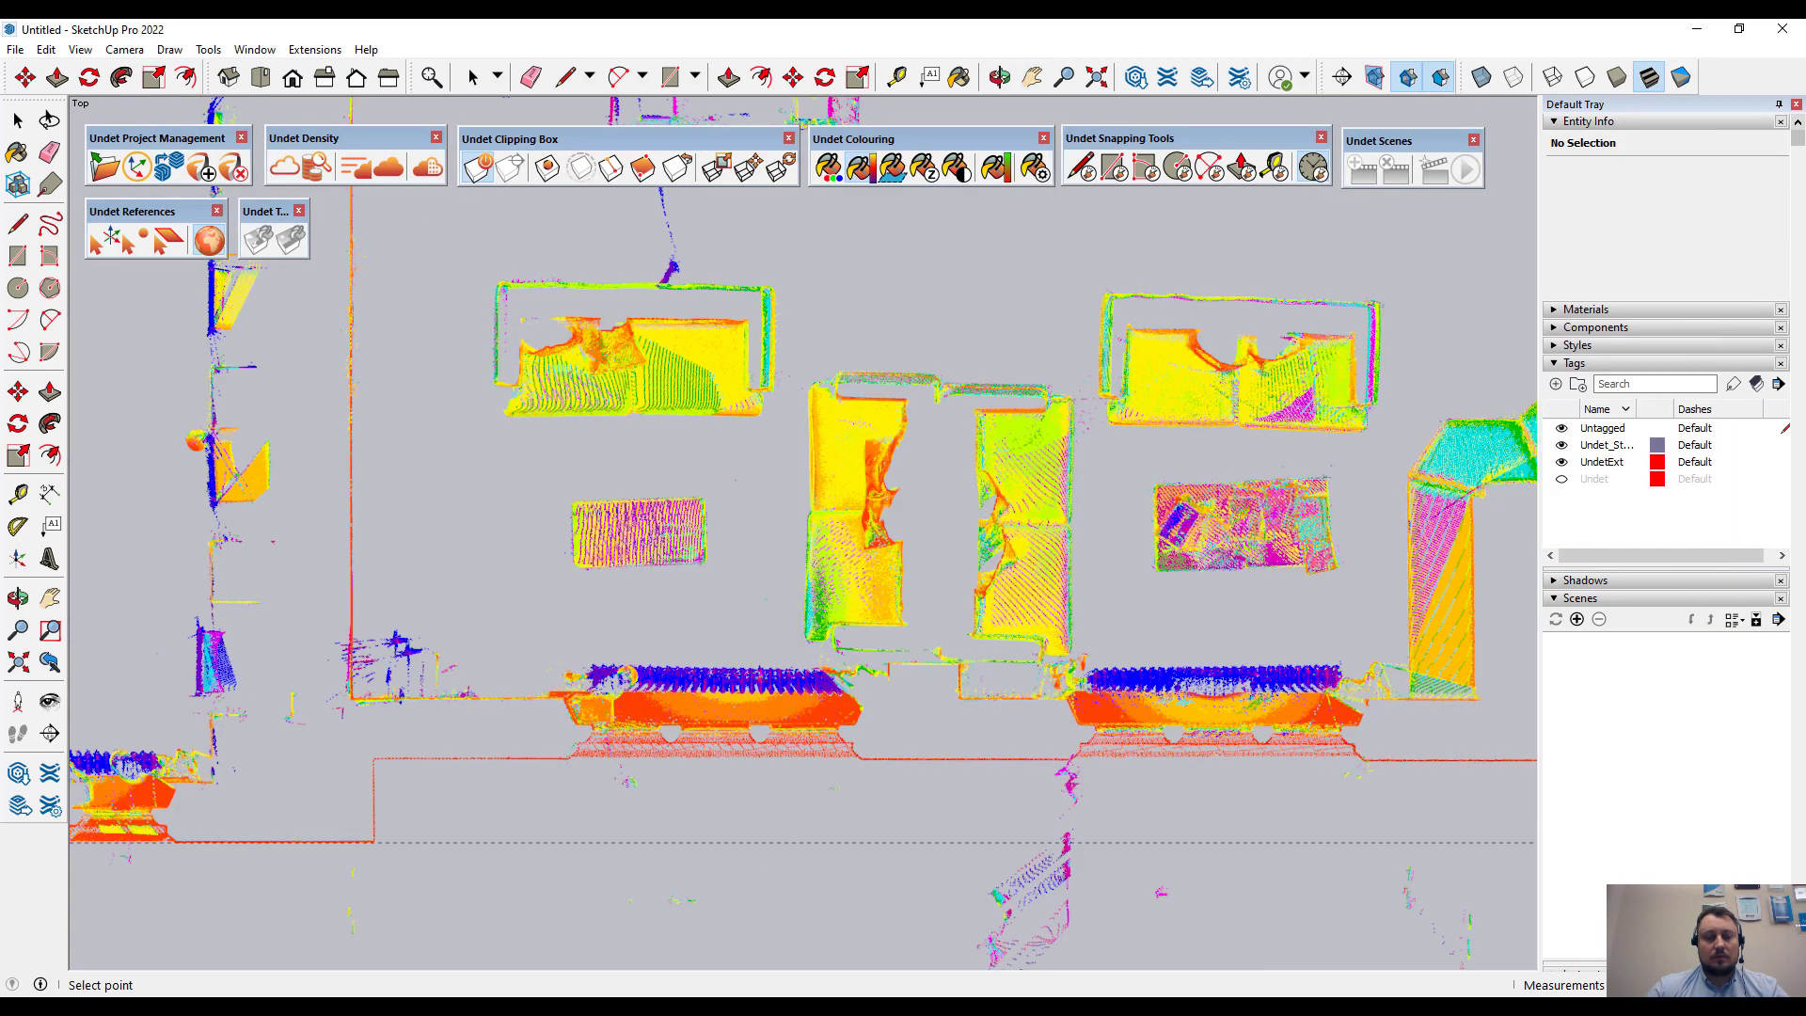
mouse_move(759, 1009)
left_click(759, 1009)
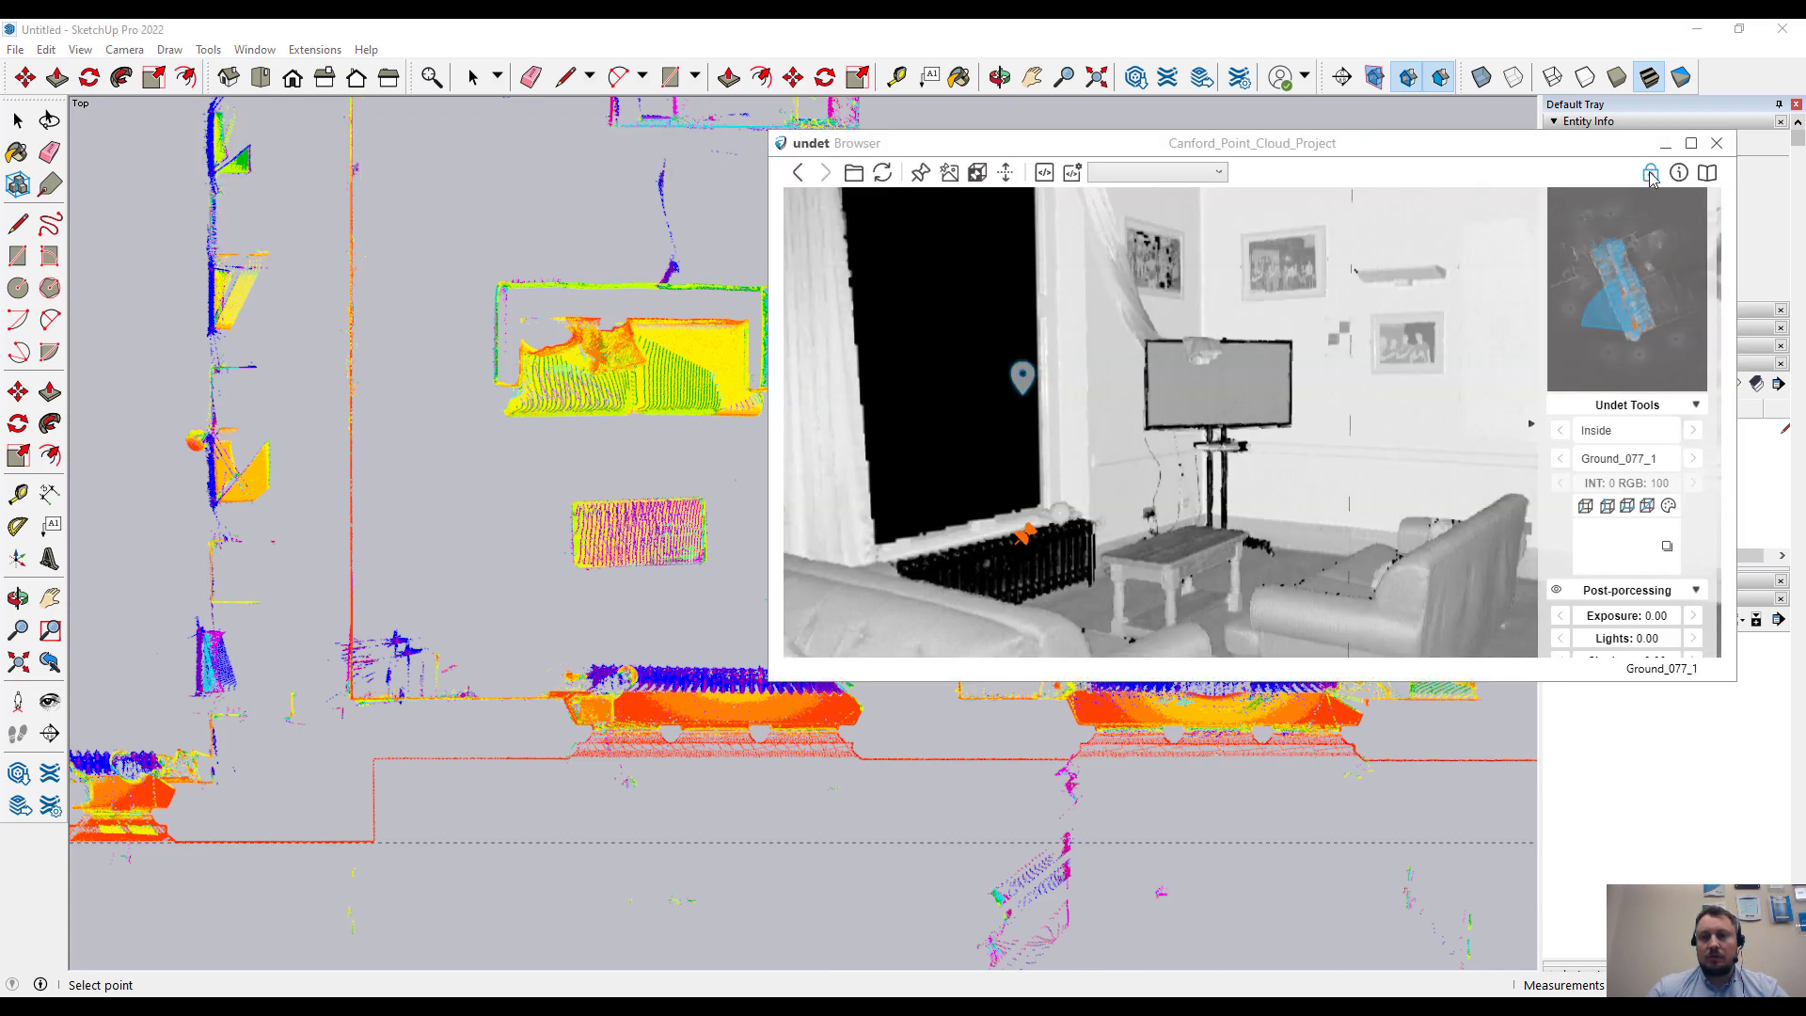
- Move the slice up to the room corner near the ceiling, then down to the framed pictures' height, by picking in the panorama
left_click(511, 476)
mouse_move(625, 493)
middle_mouse_down("shift")
mouse_move(344, 498)
mouse_move(611, 488)
mouse_move(627, 455)
middle_mouse_up("shift")
left_click_drag(1191, 347, 1174, 564)
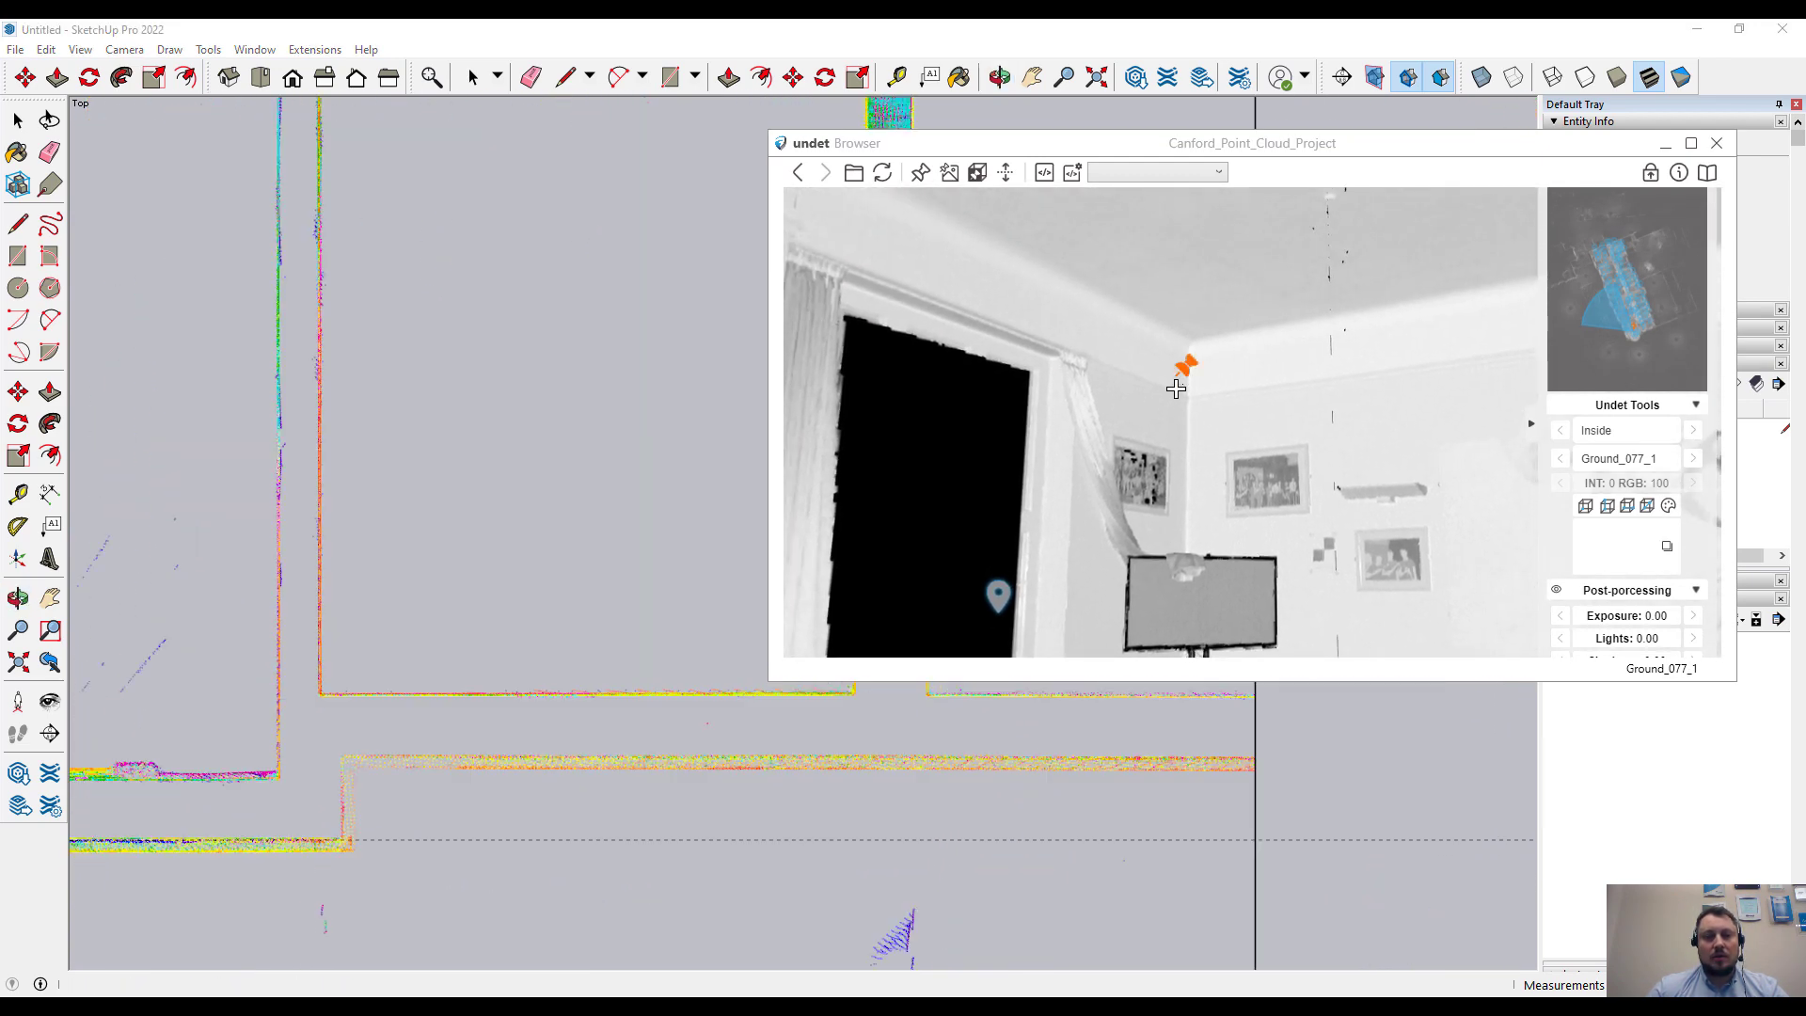
left_click(1184, 433)
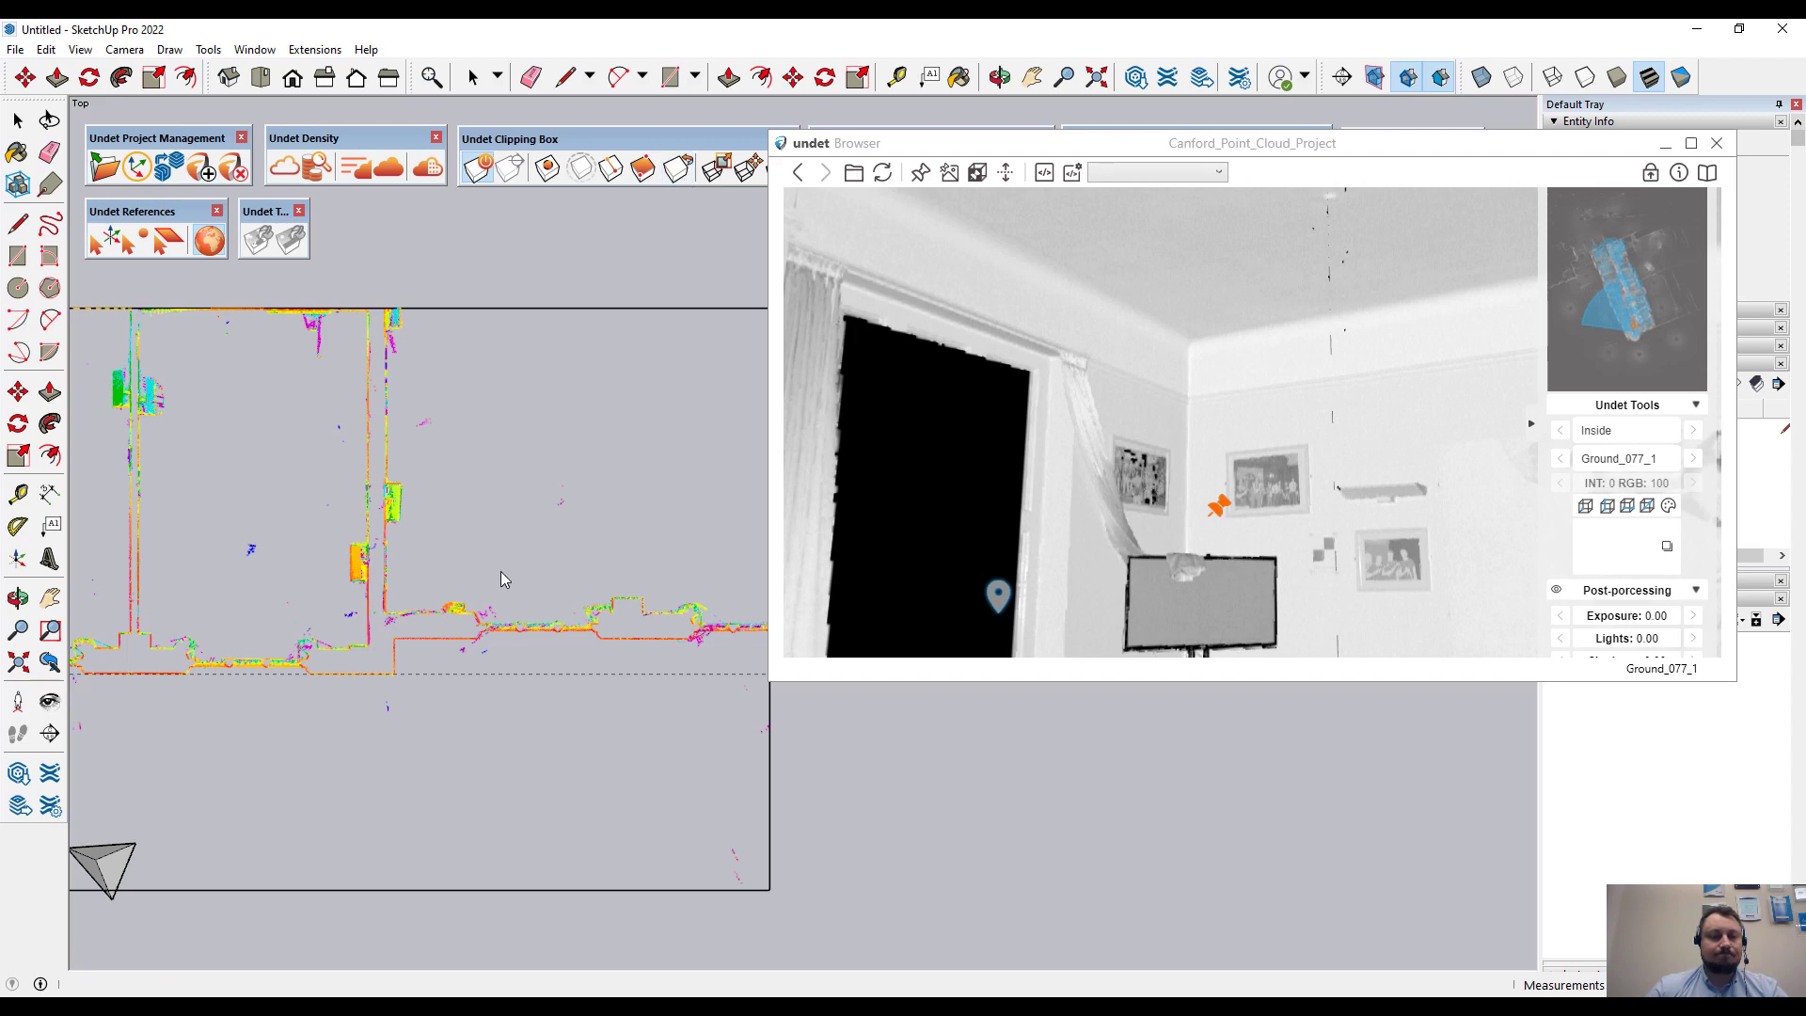
- Show the unclipped facade from outside with the Undet Browser window moved lower, and colour the point cloud by RGB (true colors)
middle_click_drag(523, 674, 400, 441)
left_click_drag(936, 147, 941, 278)
left_click(821, 28)
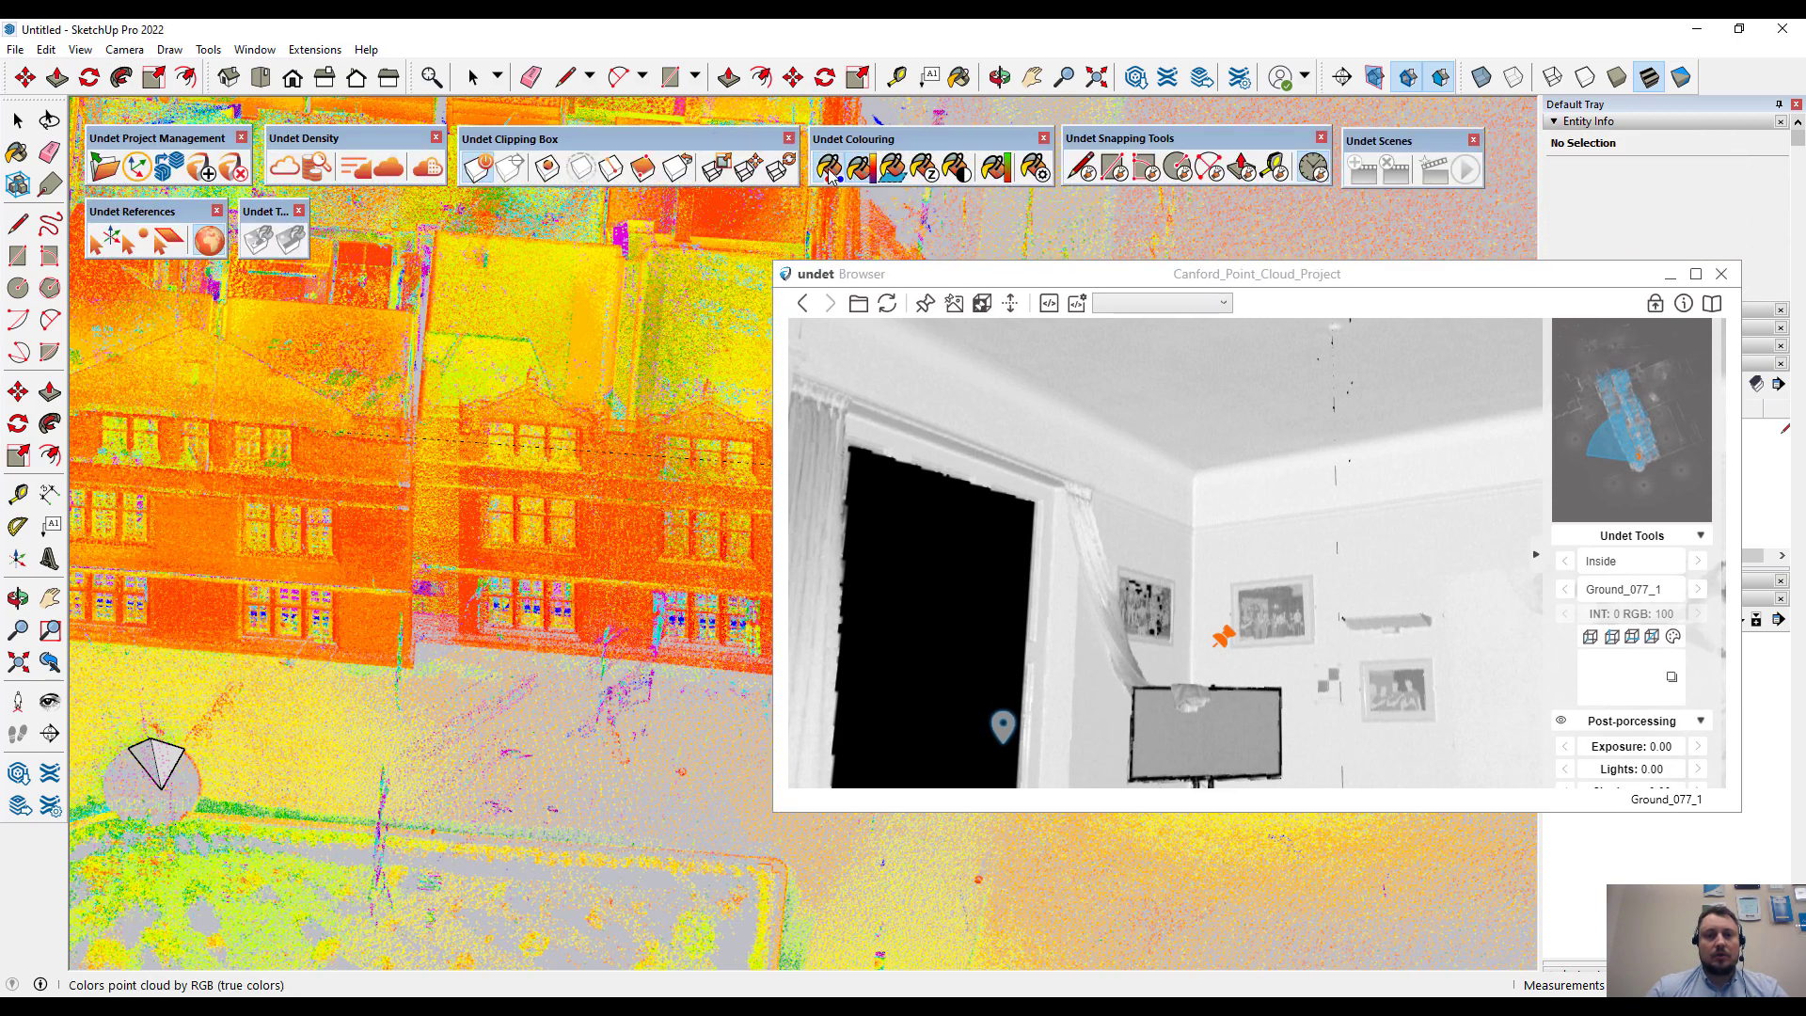
left_click(830, 167)
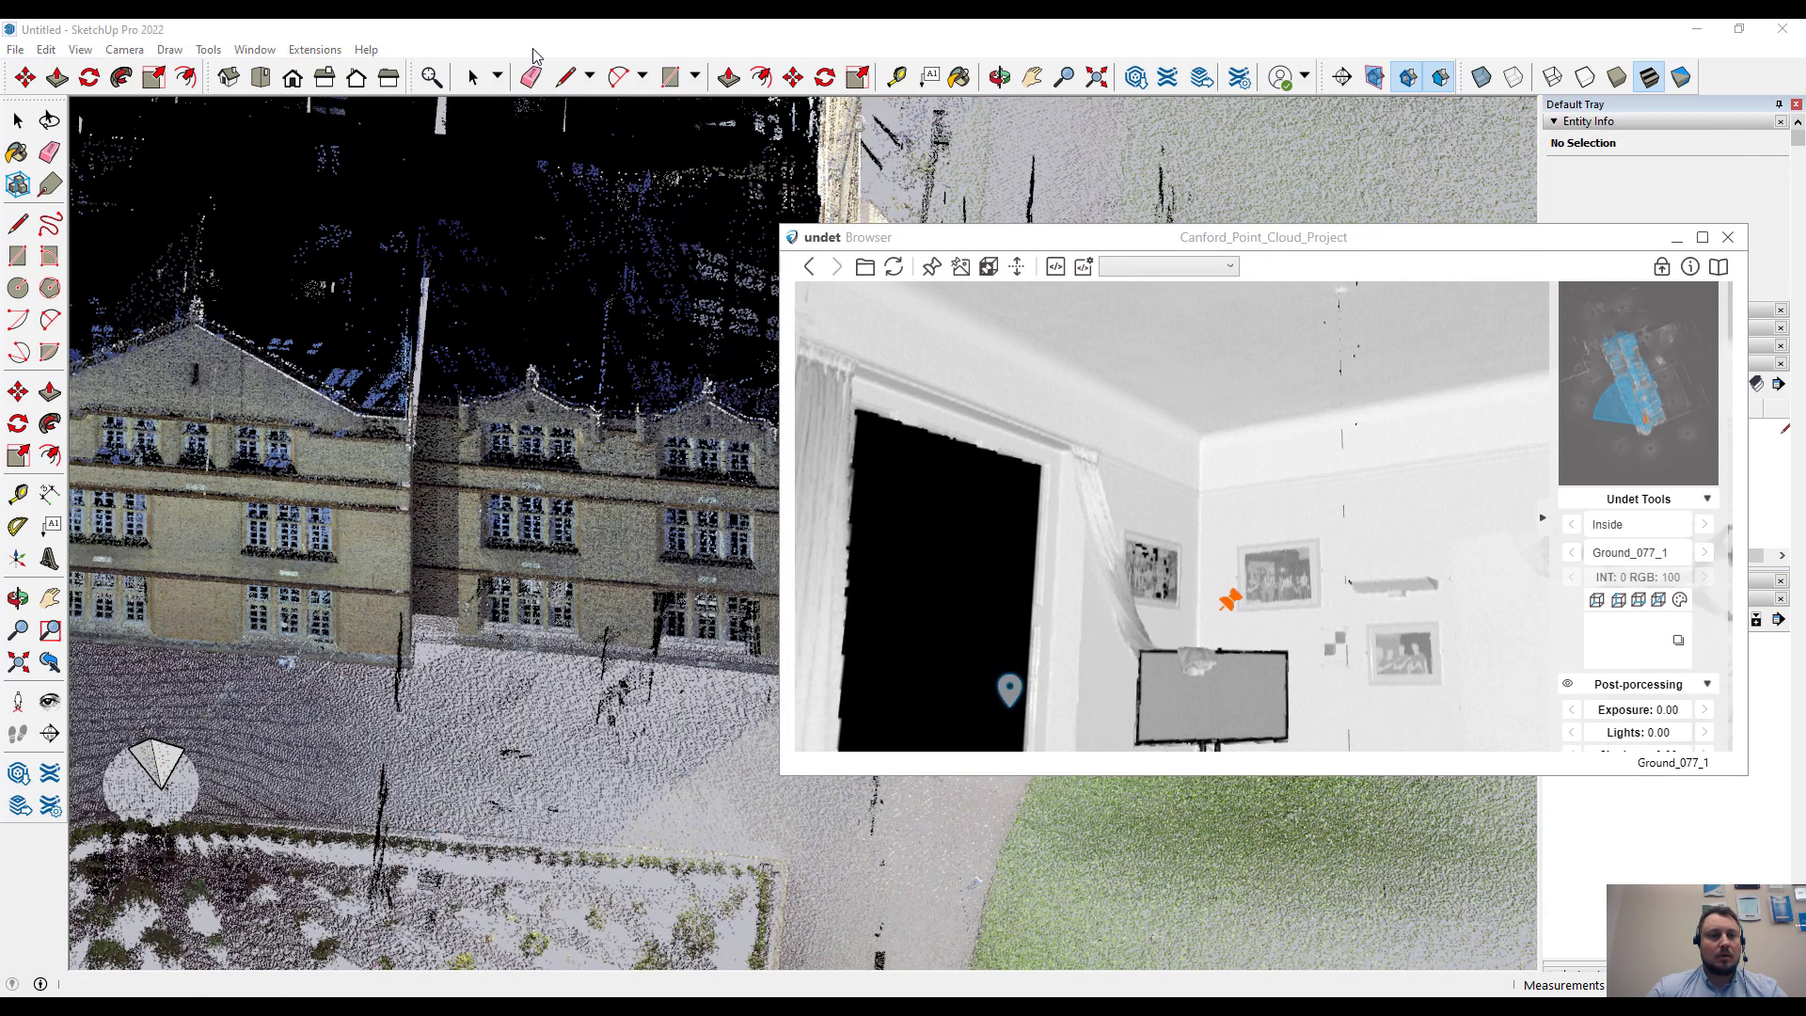
- Check the Inside and External scan groups in the Data Classes list
left_click(321, 175)
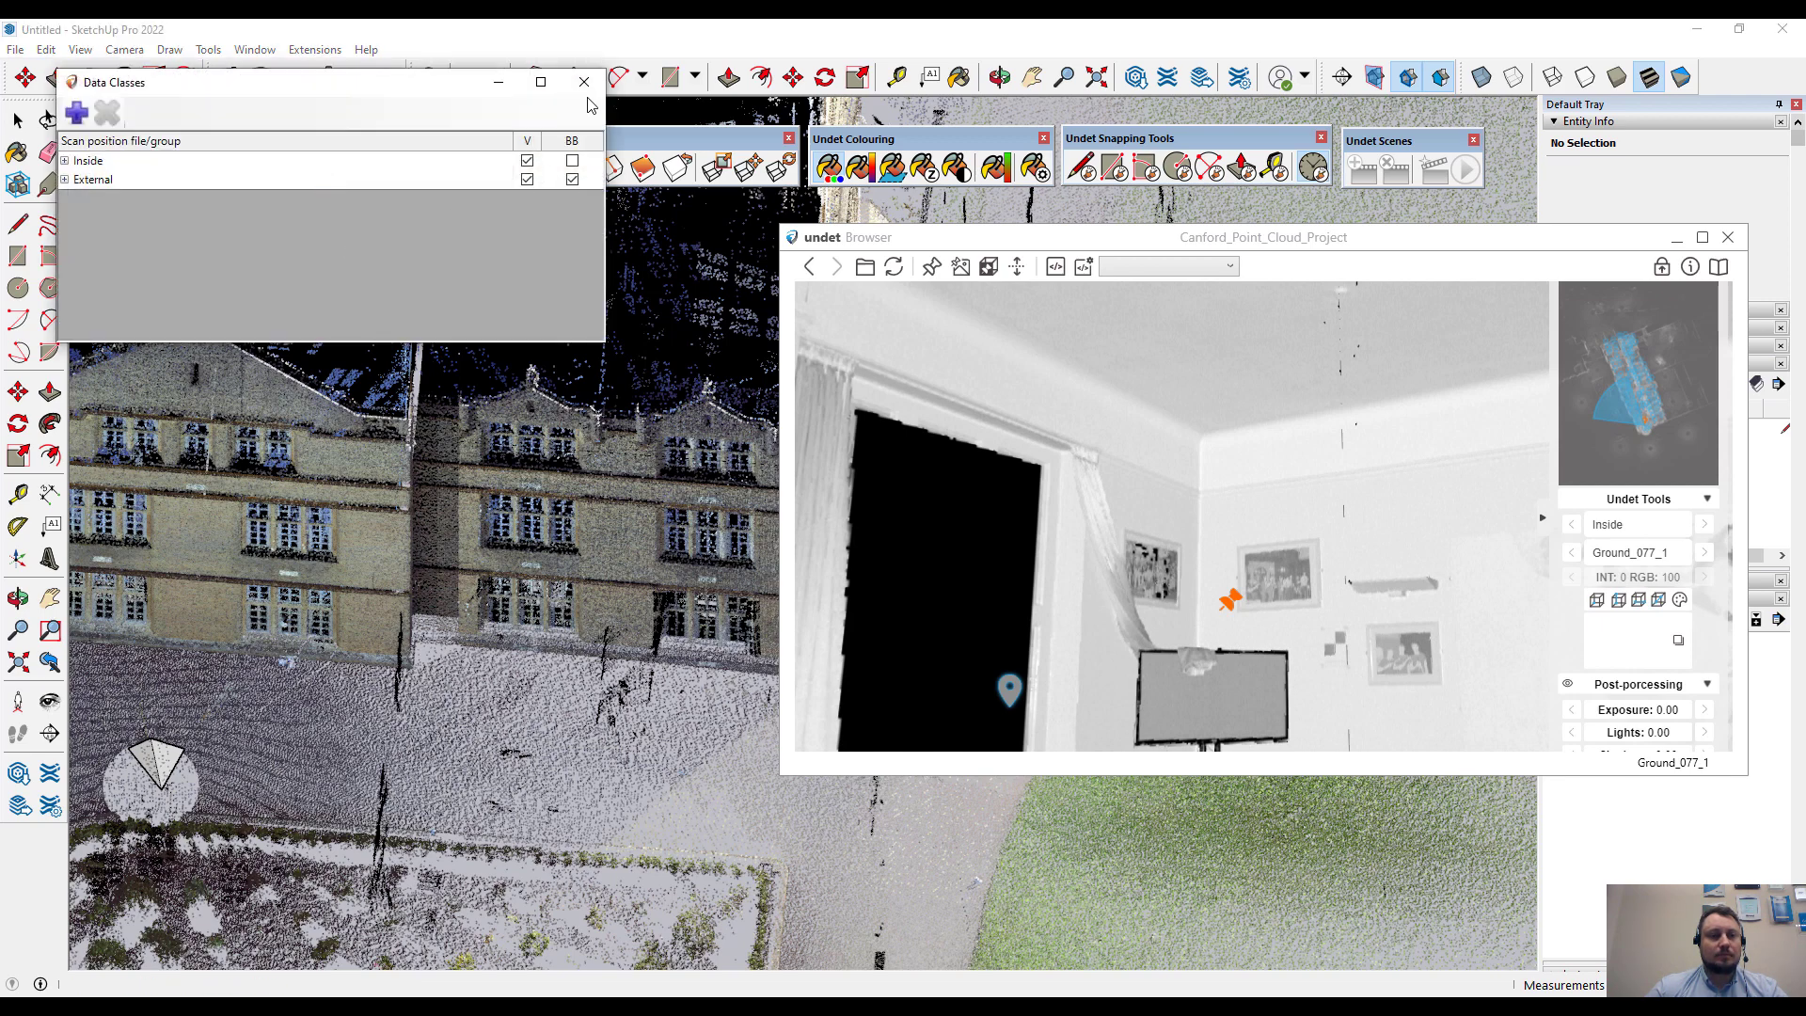
left_click(584, 82)
- Create a small clipping box around a part of the facade wall beside the windows
mouse_move(515, 562)
middle_mouse_down()
mouse_move(490, 560)
mouse_move(473, 527)
middle_mouse_up()
scroll(634, 594, "up", 2)
middle_click_drag(634, 595, 414, 575, "shift")
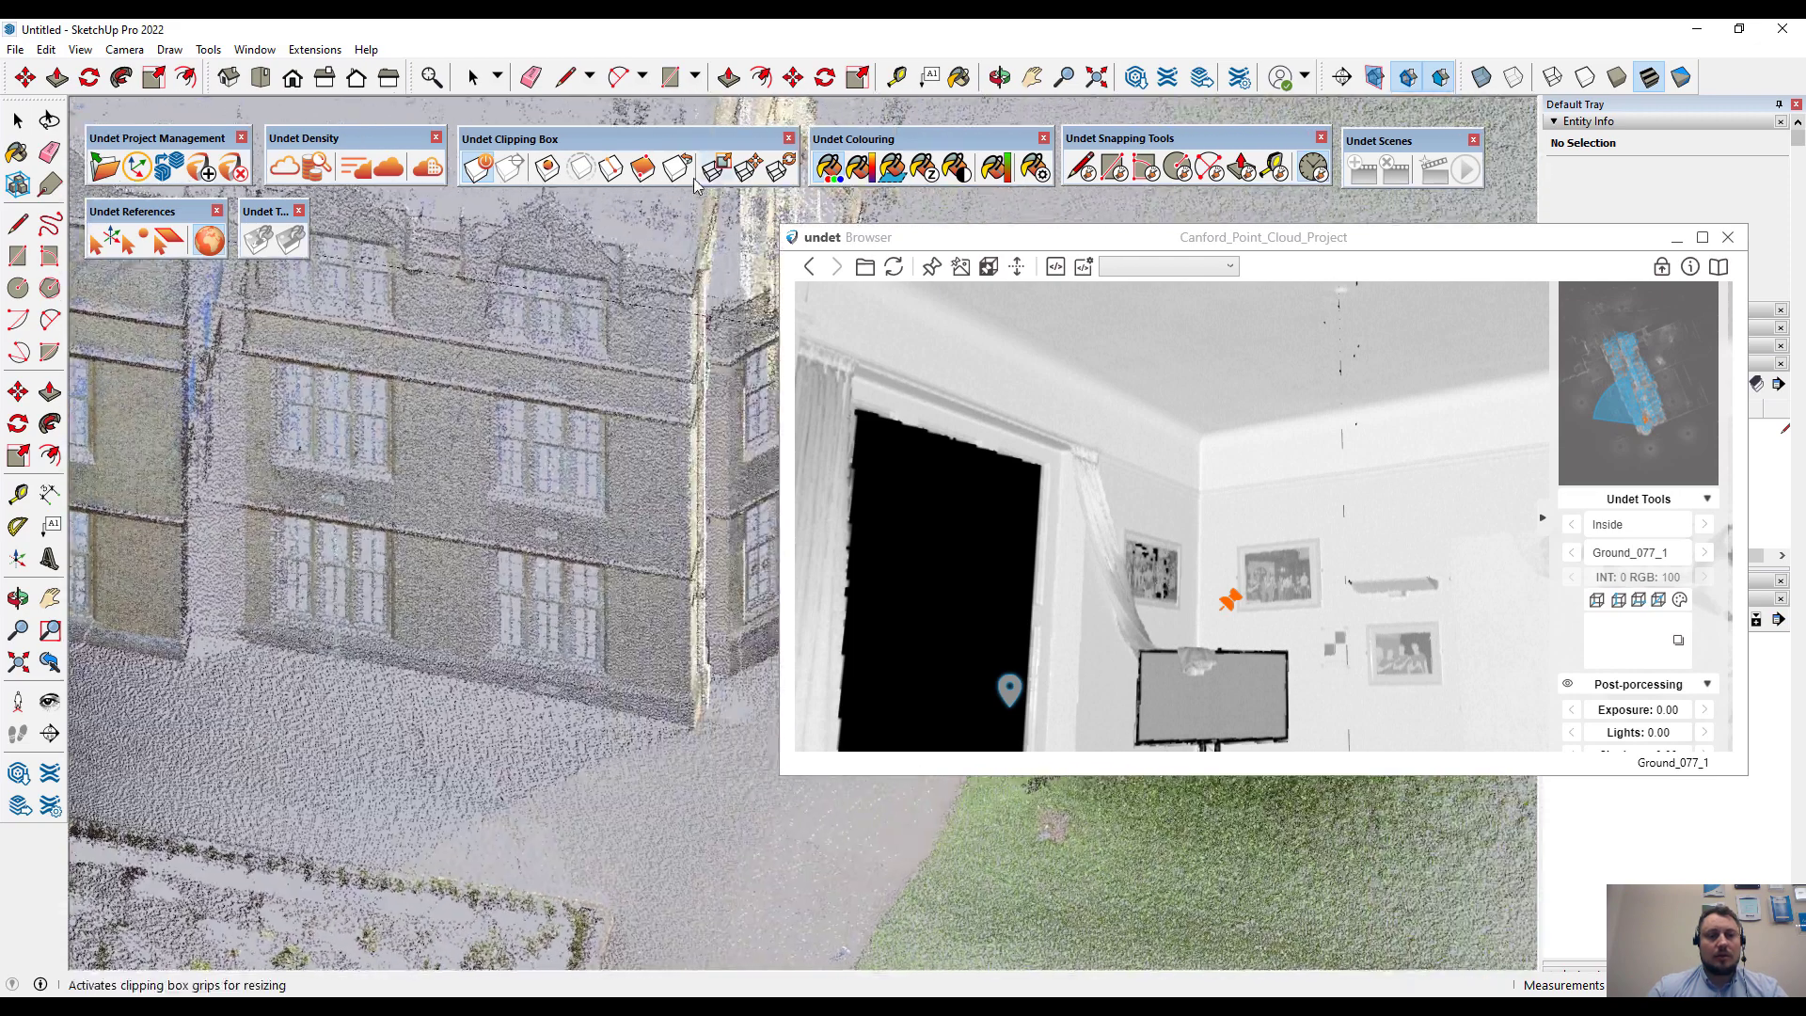
left_click(547, 167)
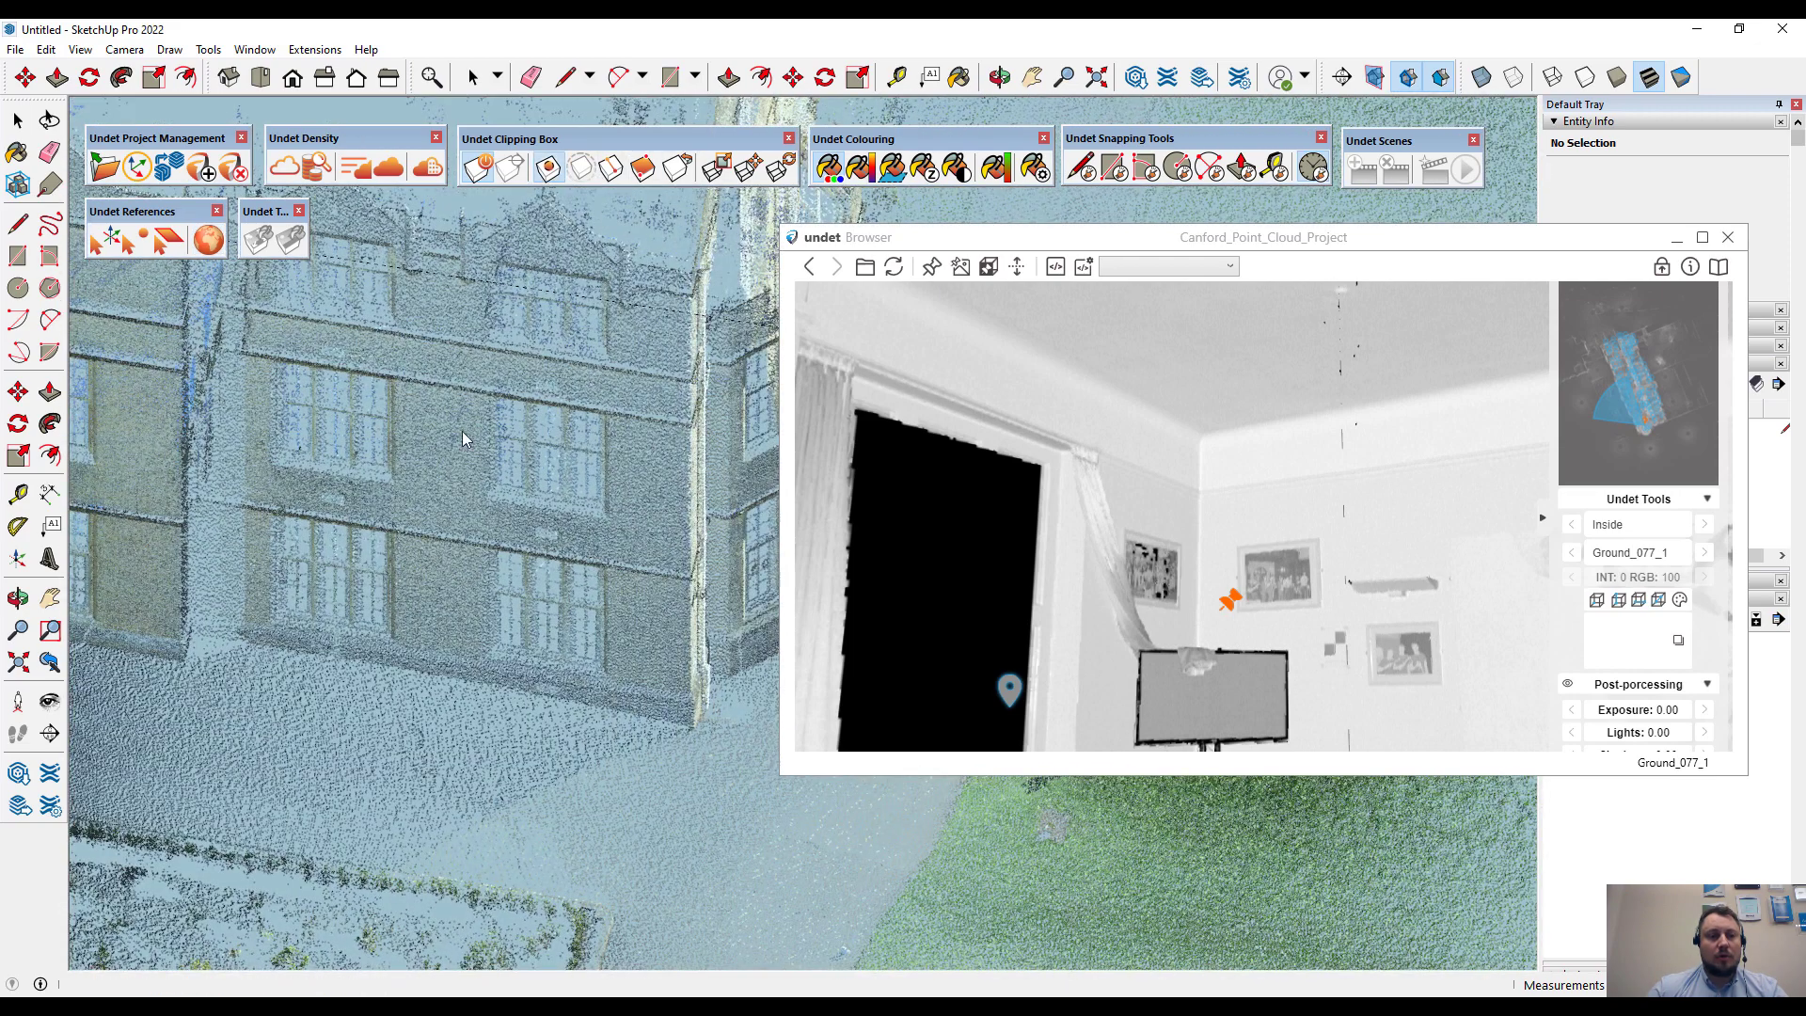
left_click(490, 502)
left_click(538, 535)
left_click(534, 555)
middle_click_drag(523, 579, 484, 459)
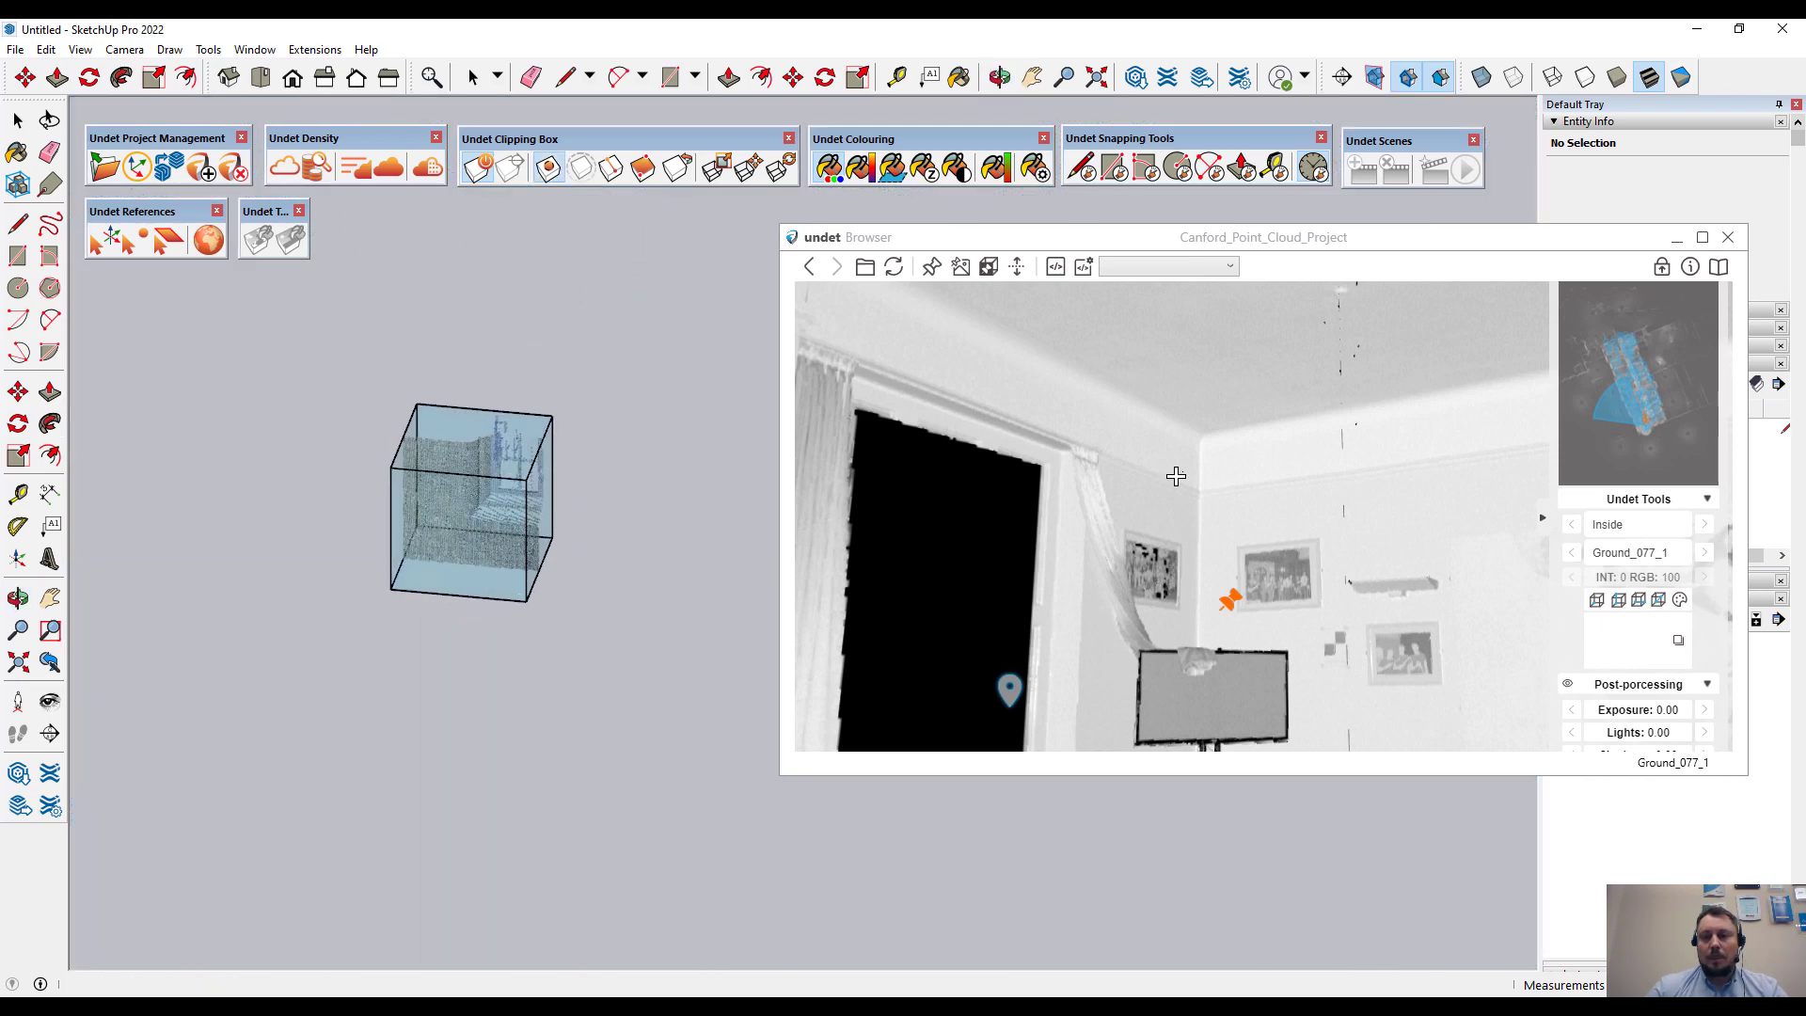
- Switch Undet Browser from the Inside to the External scan group and go through the panoramas to External_271_1
left_click_drag(1177, 476, 1148, 414)
left_click(1633, 524)
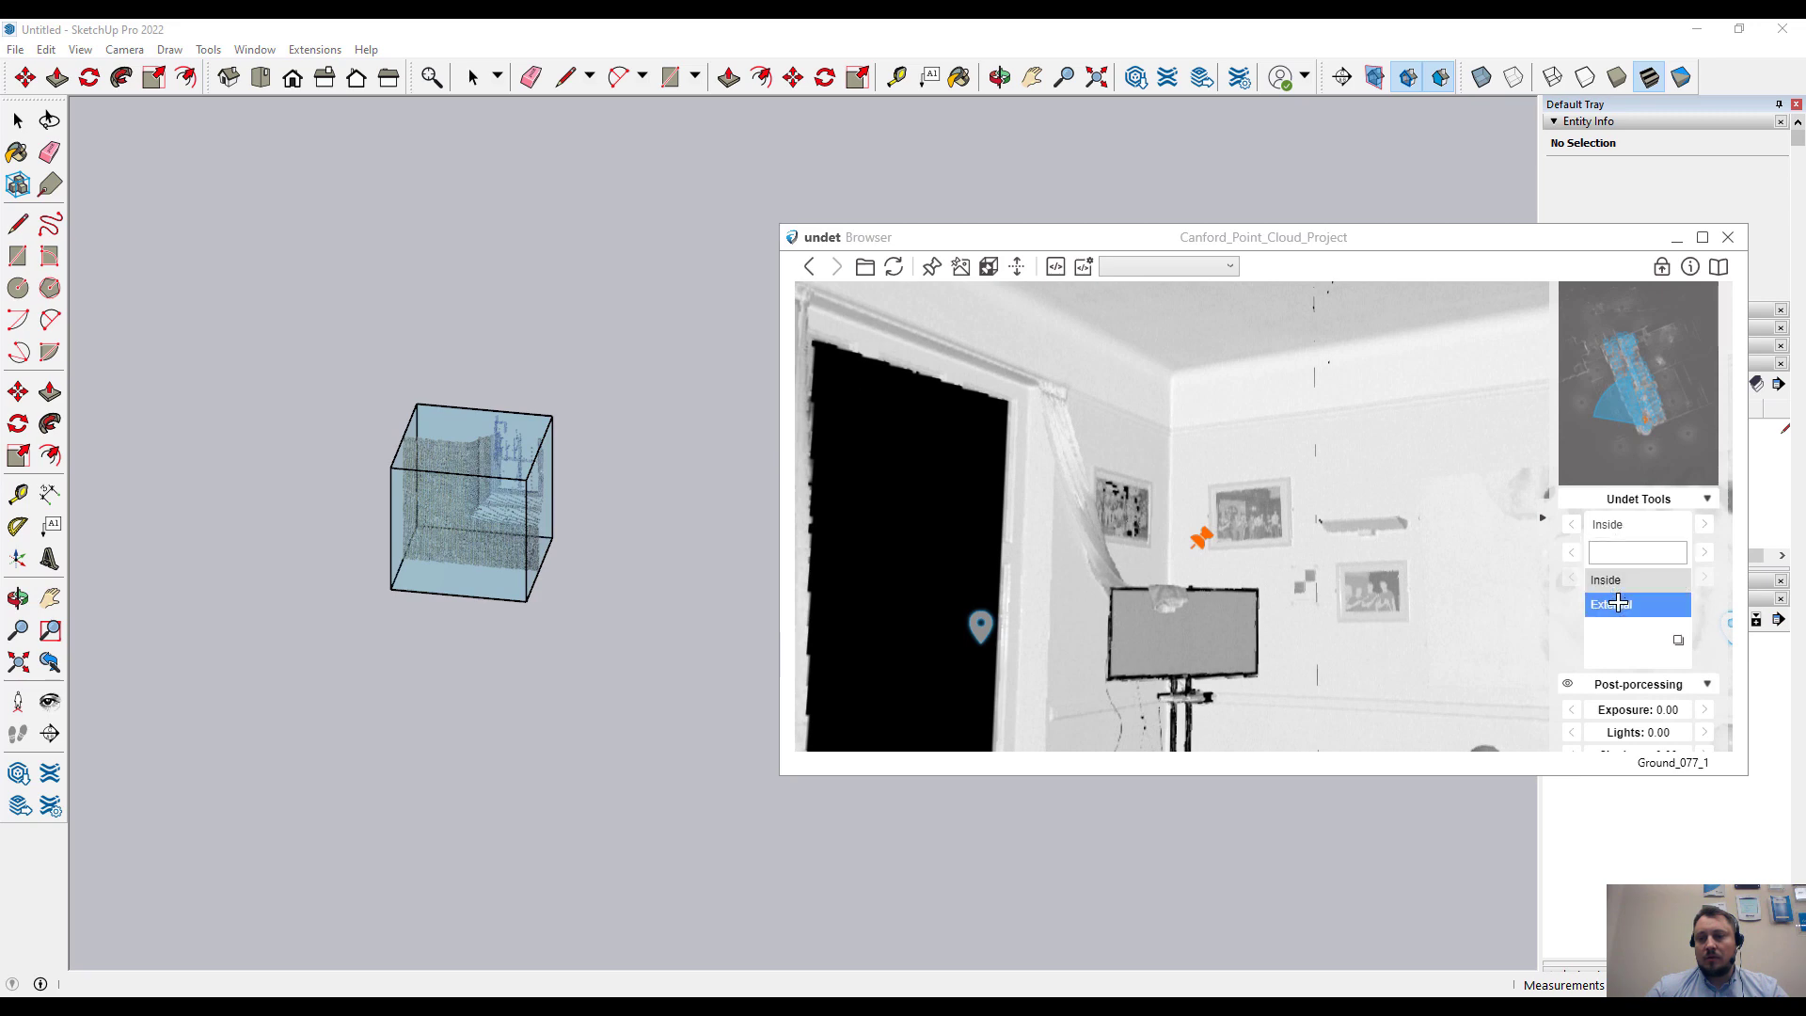
left_click(1637, 600)
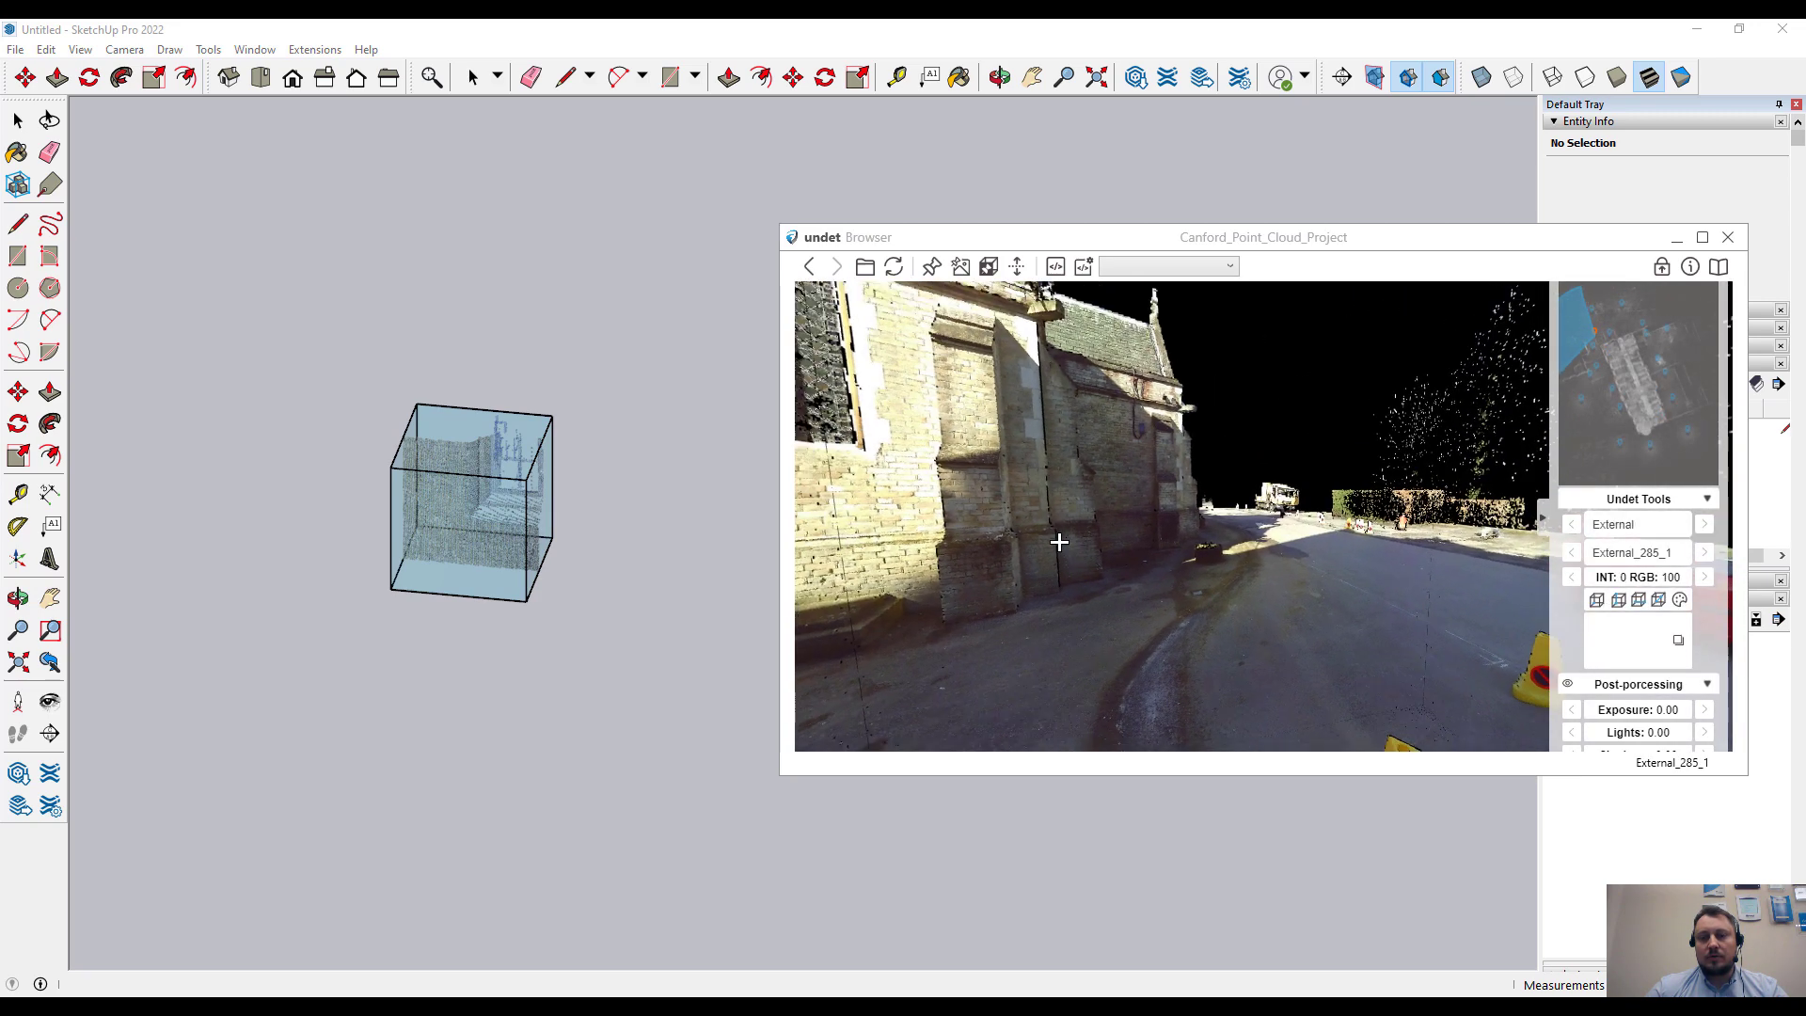
left_click(1247, 479)
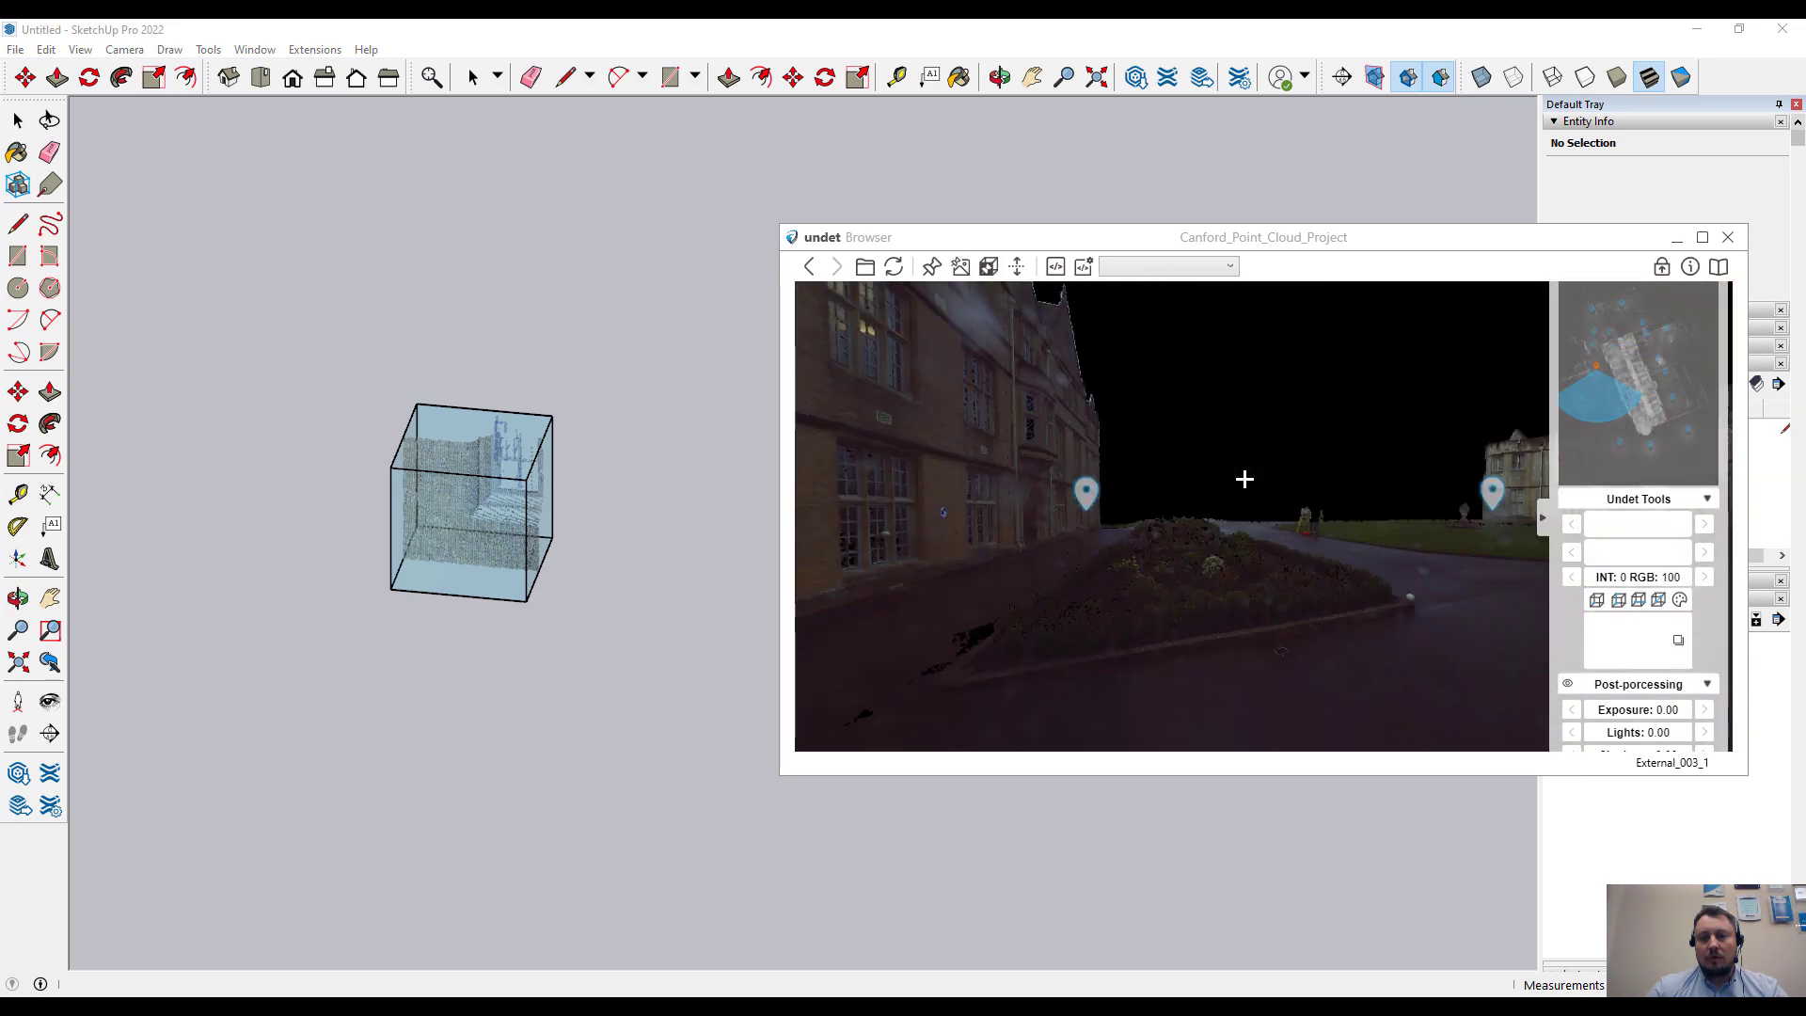
mouse_move(1319, 509)
left_mouse_down()
mouse_move(1411, 447)
mouse_move(1339, 493)
left_mouse_up()
left_click(1318, 491)
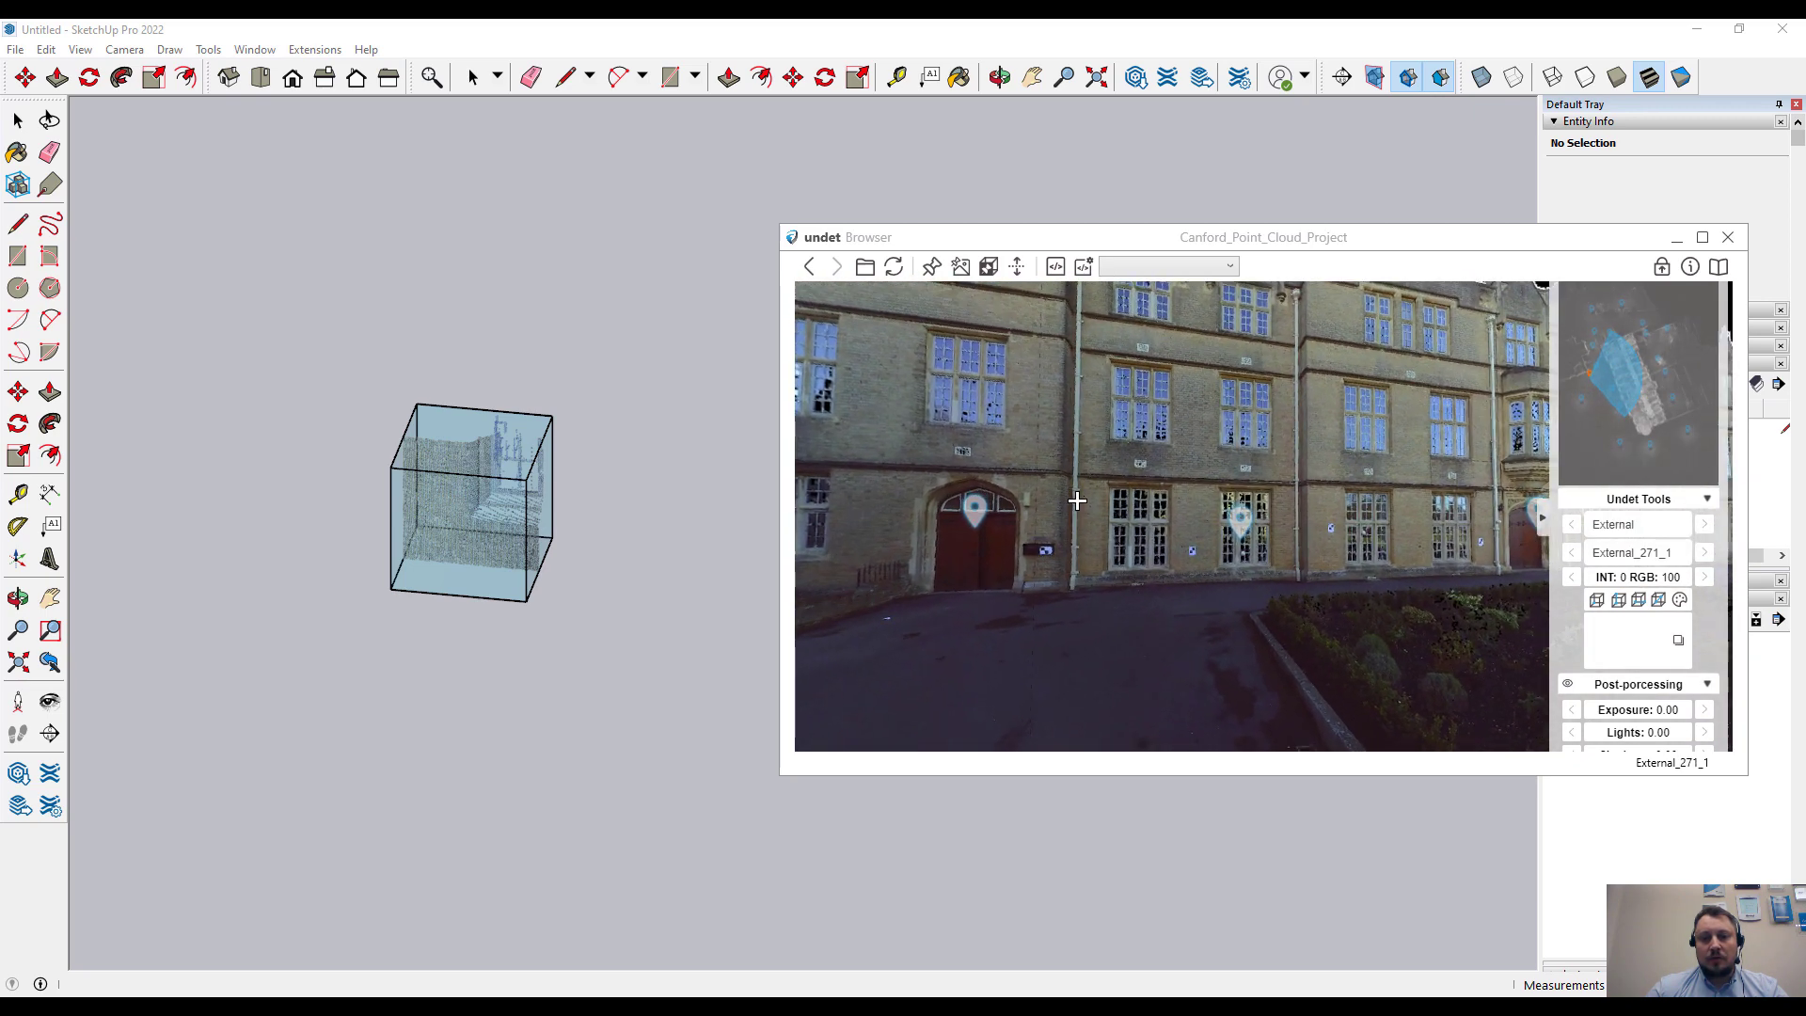
- Move the clipping box to the wall fixture beside the arched red door by picking it in the External_271_1 panorama
left_click_drag(1142, 481, 1187, 478)
scroll(1336, 564, "up", 5)
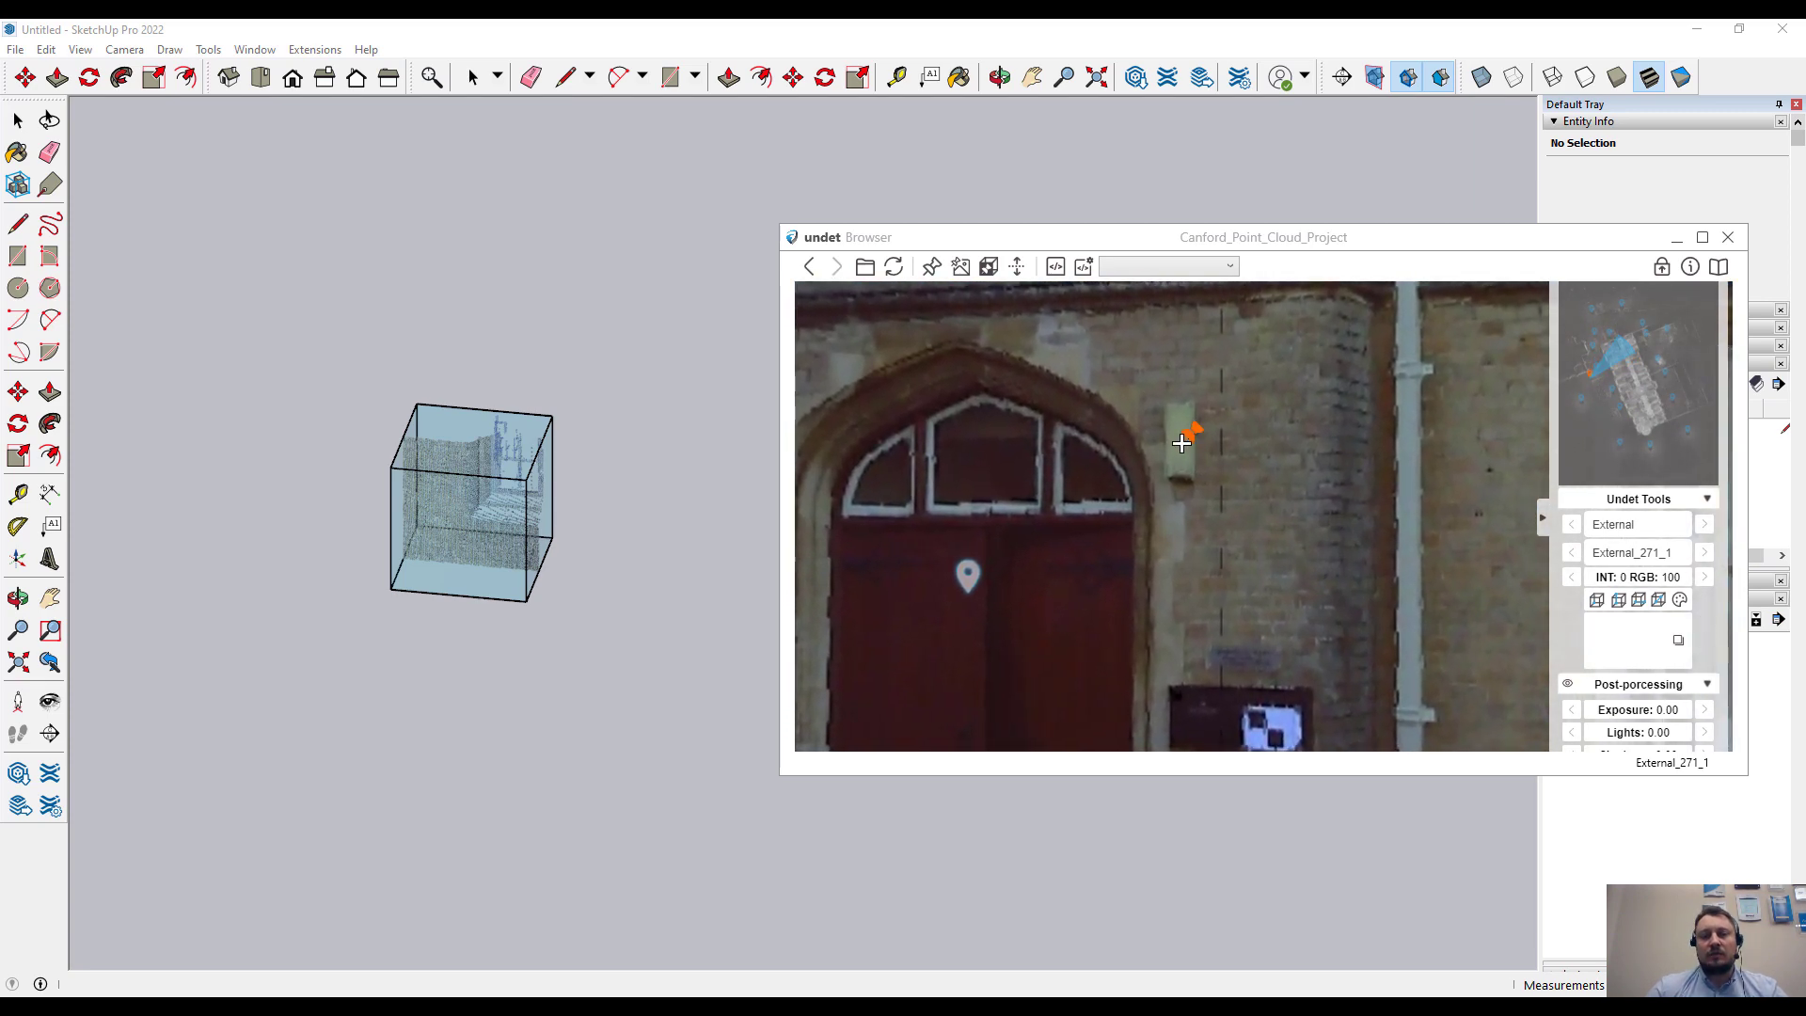
left_click(1181, 443)
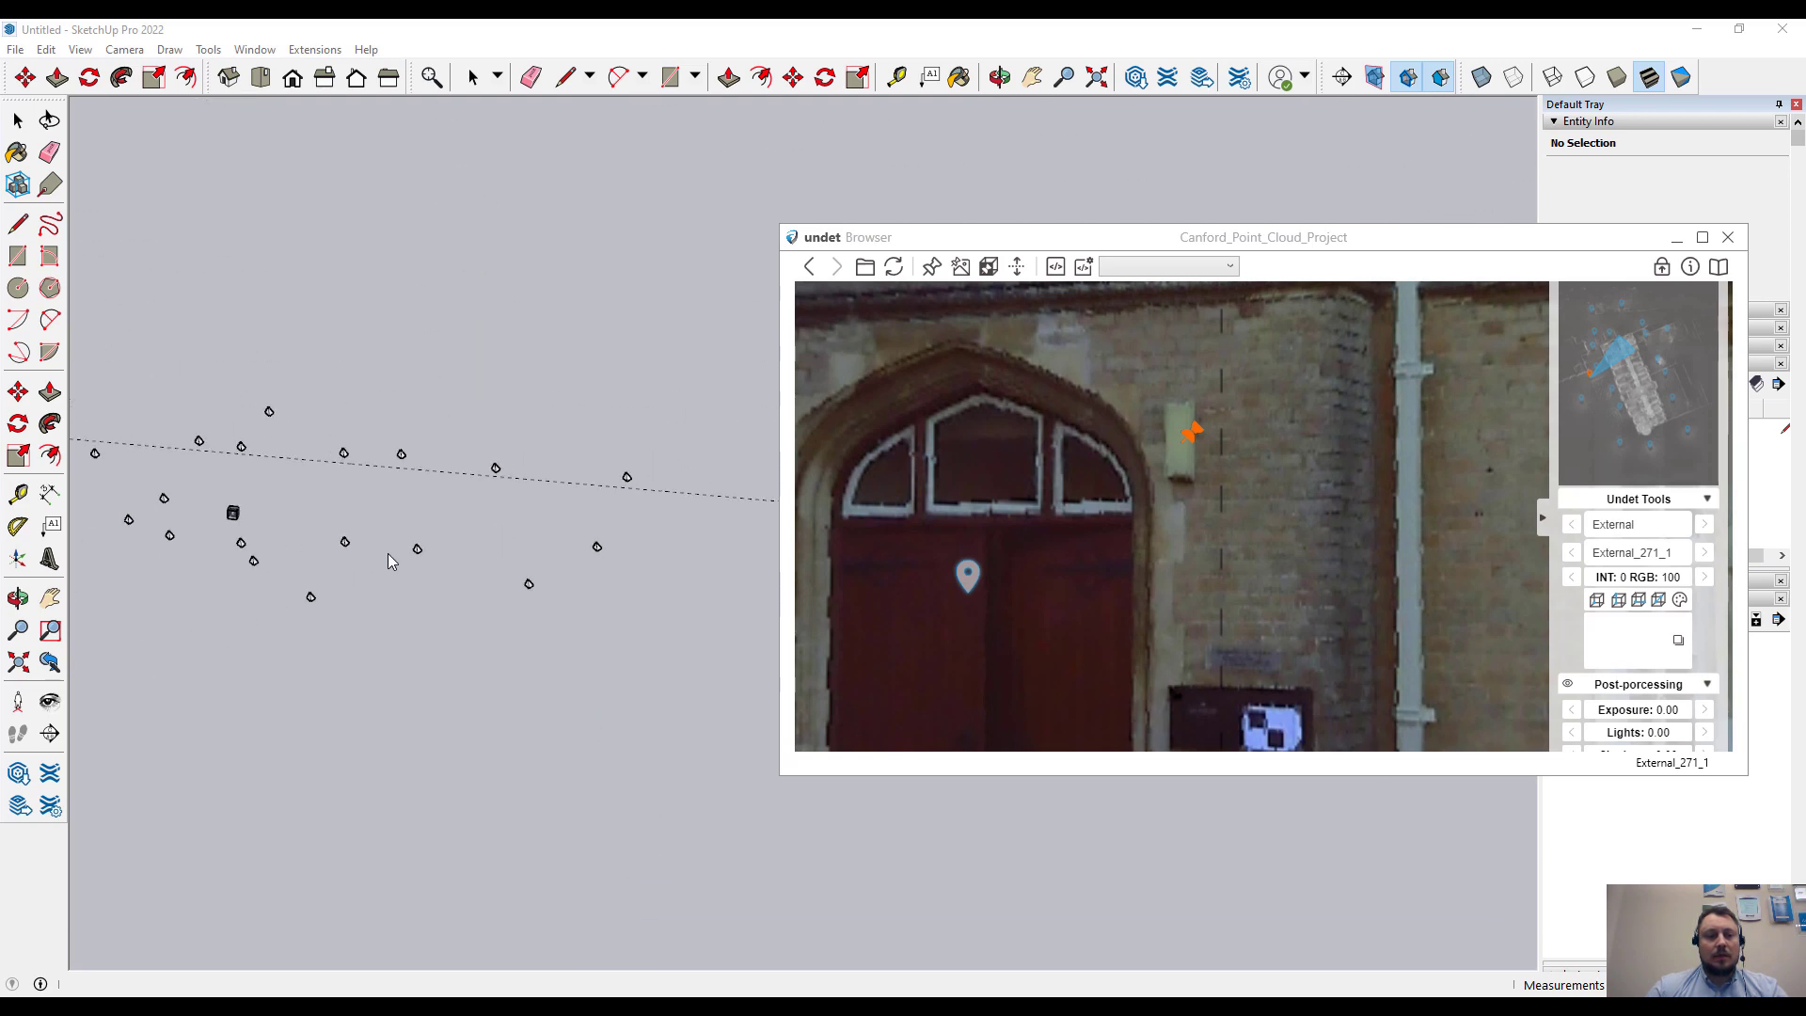
scroll(405, 510, "up", 10)
mouse_move(427, 546)
middle_mouse_down()
mouse_move(399, 532)
mouse_move(549, 440)
middle_mouse_up()
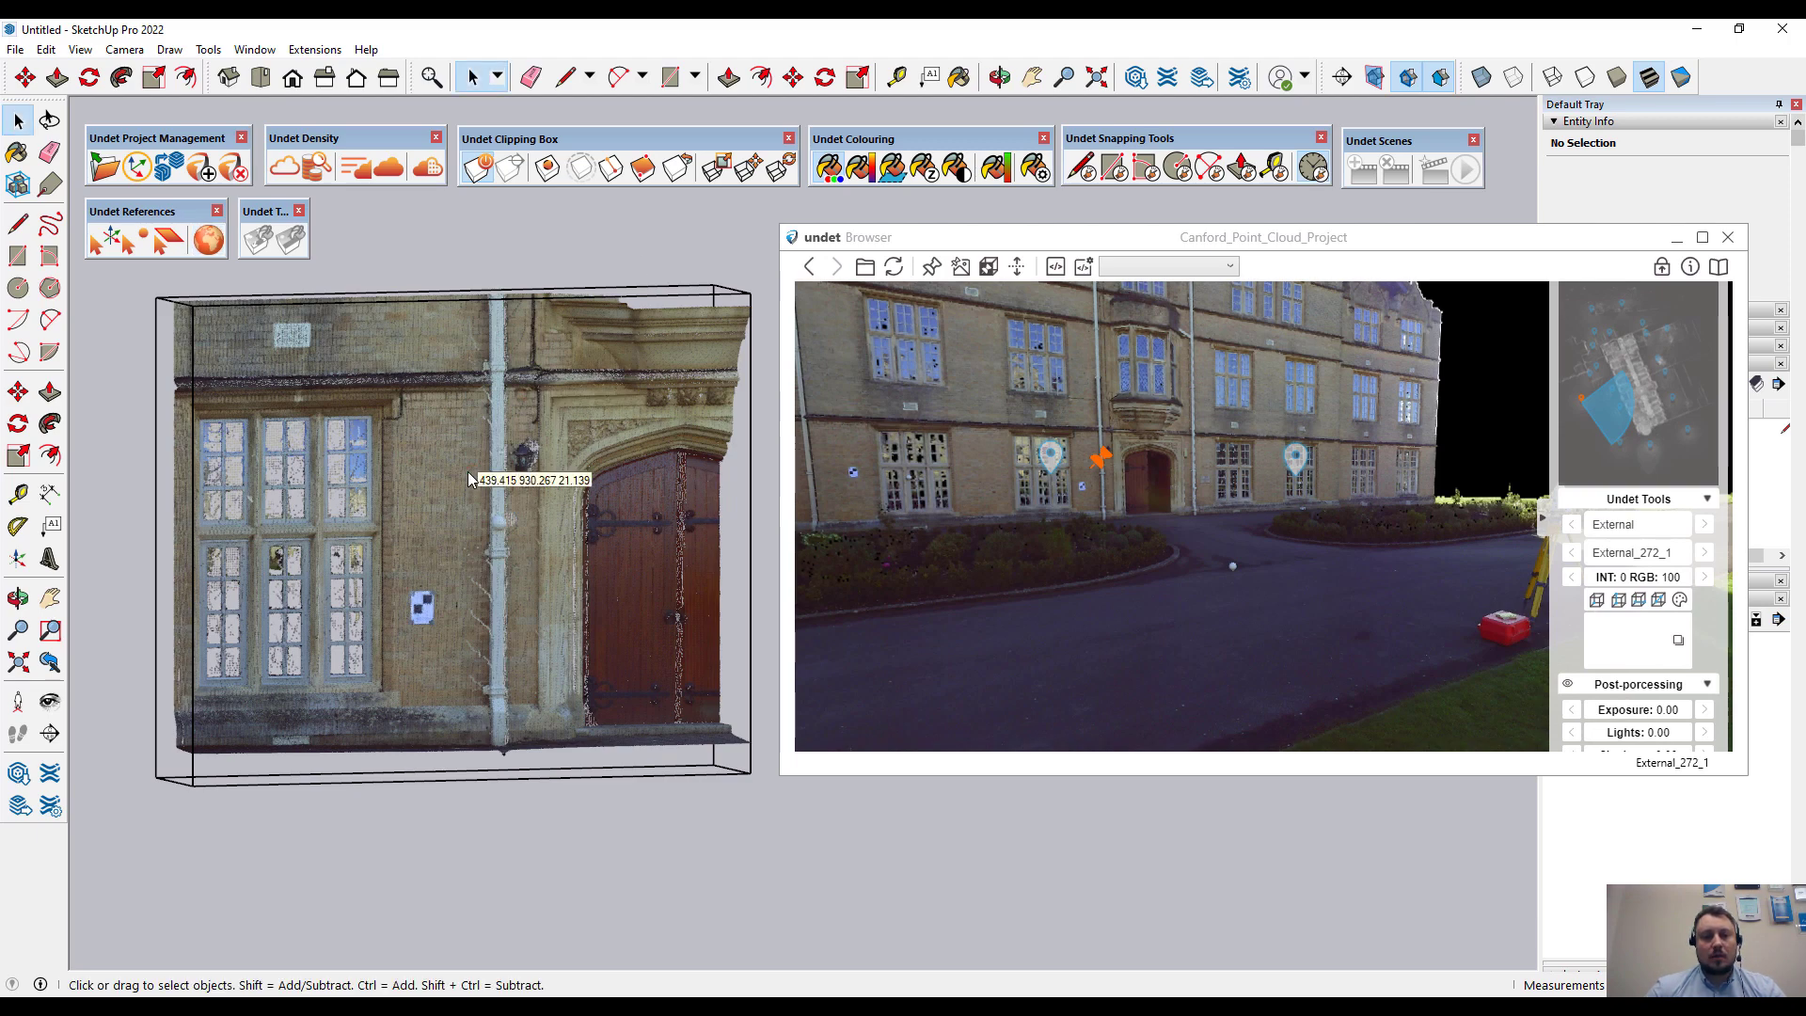
- Examine the clipped wall around the arched door and drainpipe, and go to the External_275_1 panorama to look along the facade
scroll(466, 480, "up", 2)
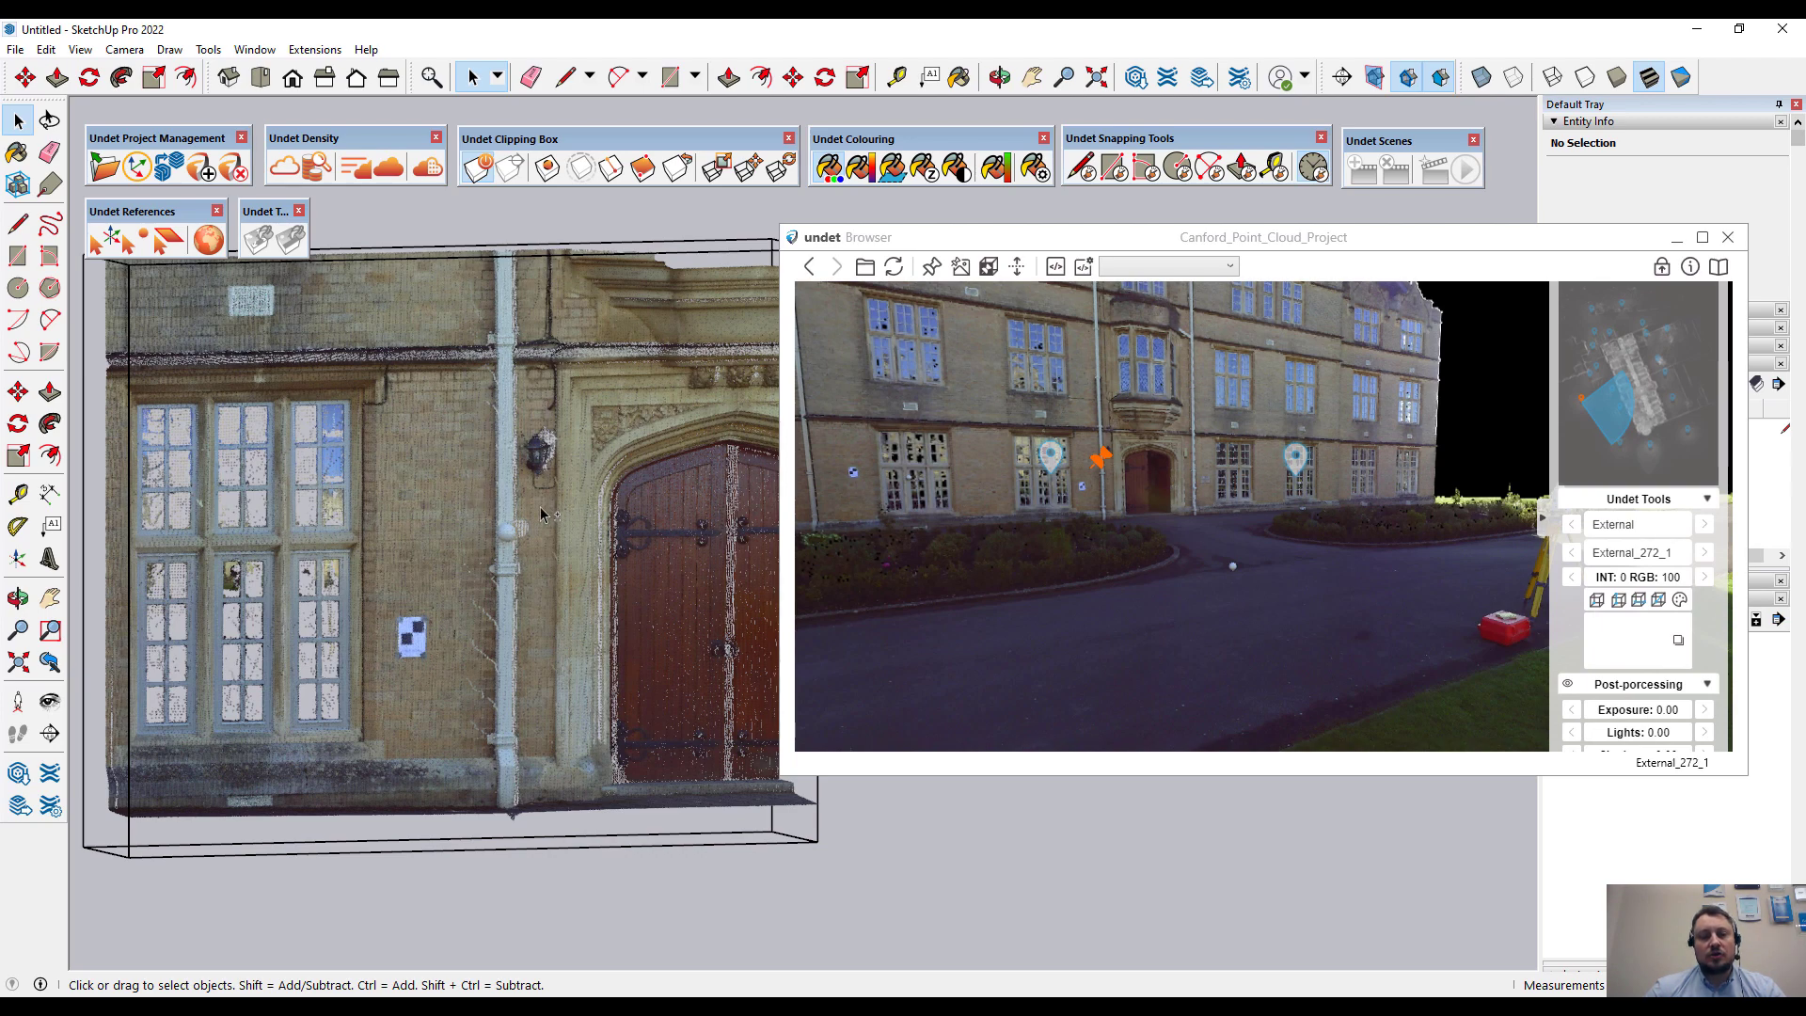
mouse_move(621, 520)
middle_mouse_down("shift")
mouse_move(544, 490)
mouse_move(512, 503)
mouse_move(555, 511)
mouse_move(508, 522)
mouse_move(536, 533)
mouse_move(504, 523)
middle_mouse_up("shift")
scroll(511, 519, "down", 1)
scroll(509, 522, "up", 1)
mouse_move(1157, 381)
left_mouse_down()
mouse_move(1132, 423)
mouse_move(1125, 529)
mouse_move(1127, 490)
mouse_move(955, 410)
left_mouse_up()
left_click_drag(1233, 466, 1242, 502)
left_click(1213, 492)
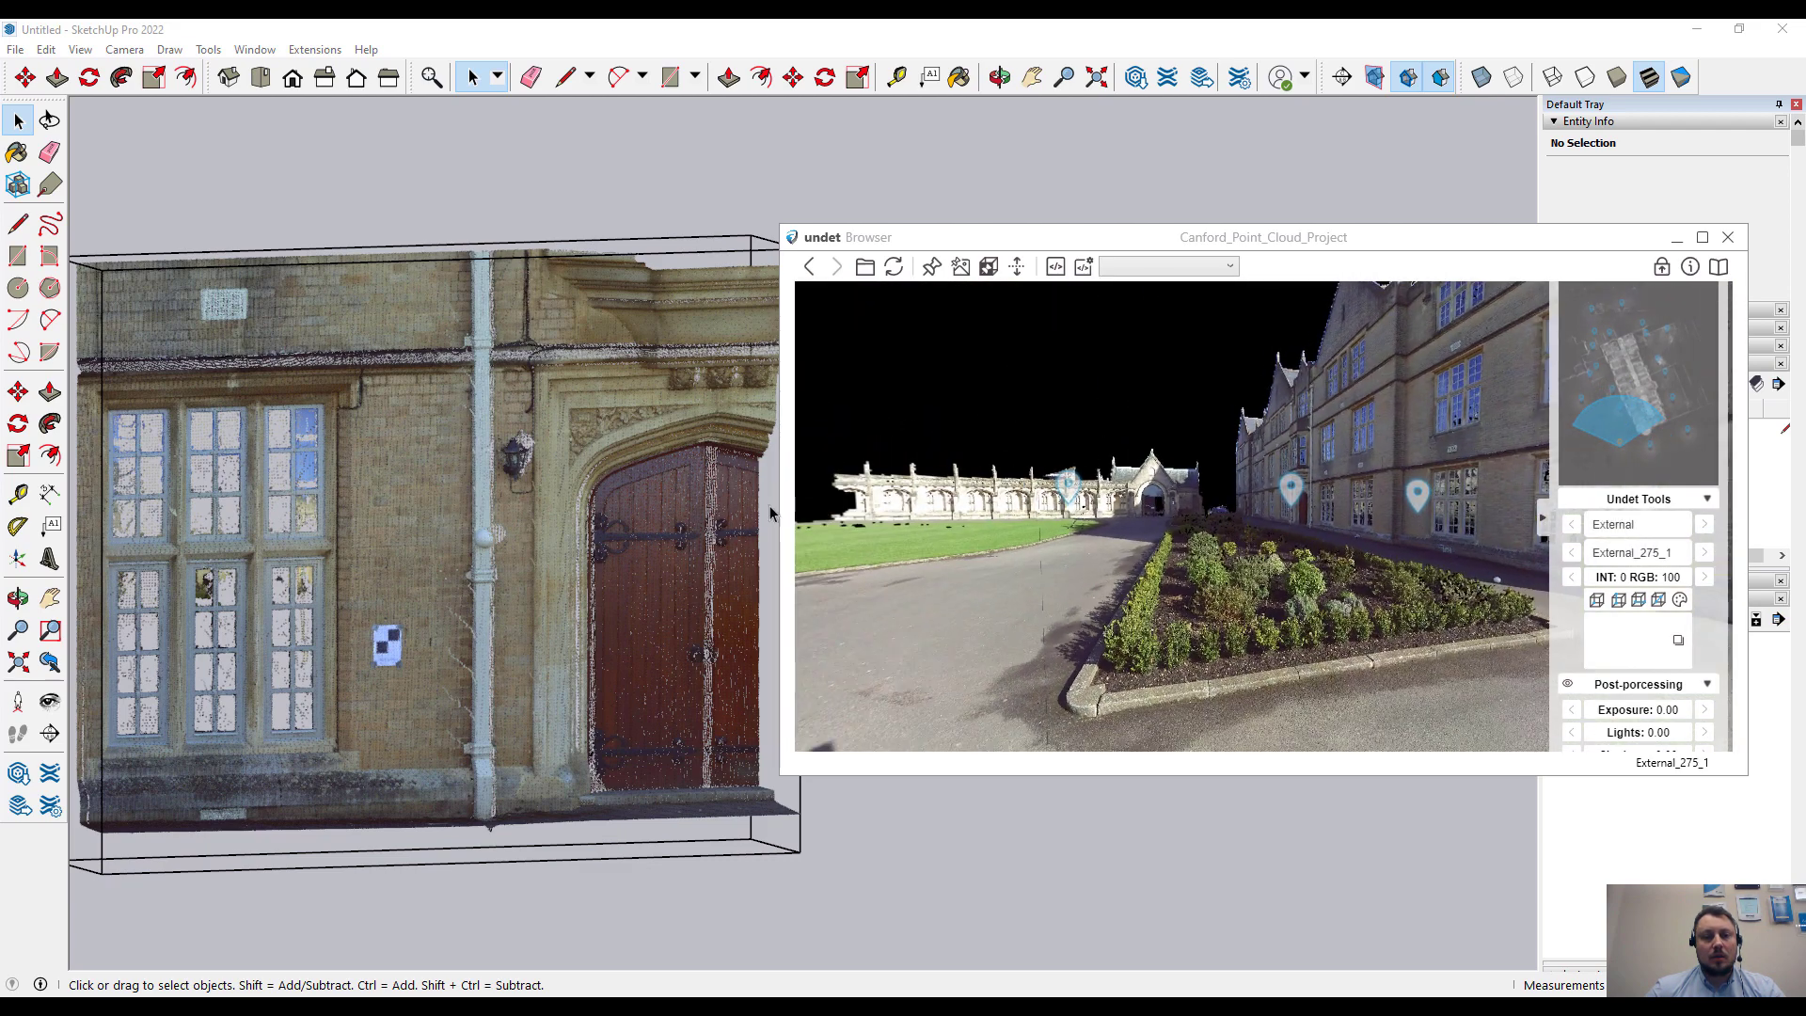
left_click_drag(832, 502, 681, 512)
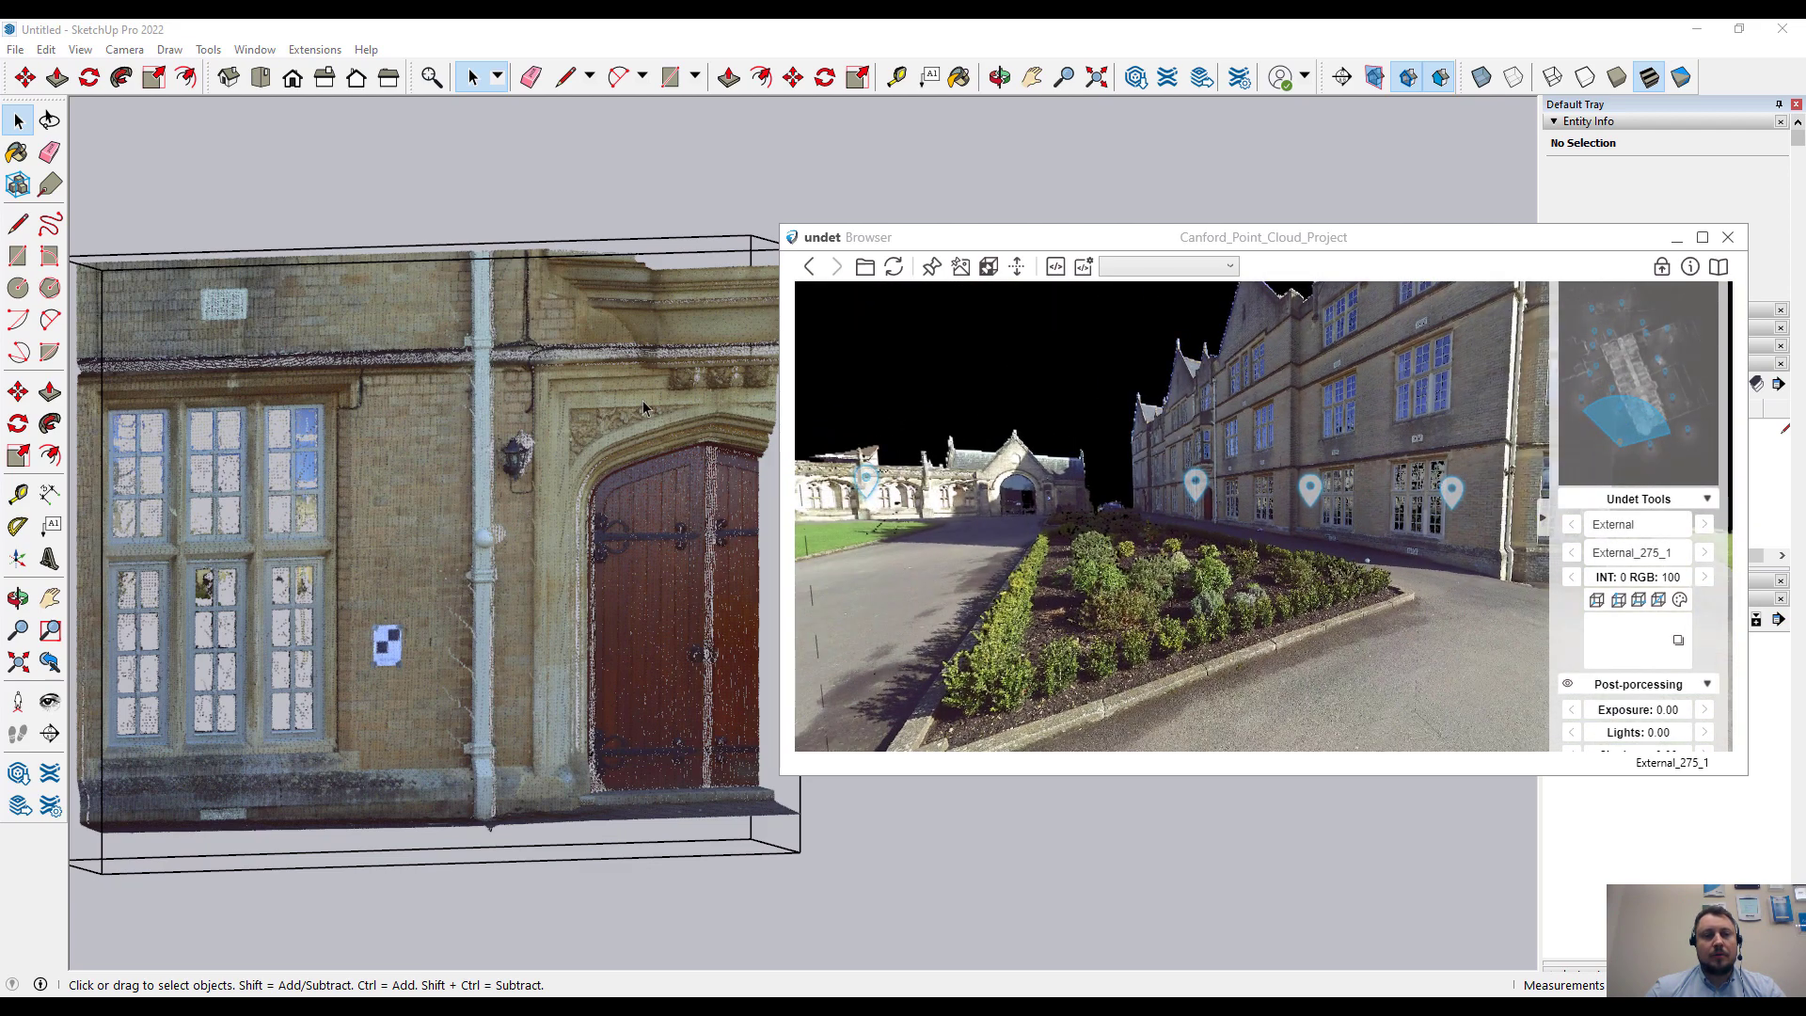
- Pick a point on the wall lantern beside the arched door and open the proposed External_274_1 panorama
left_click(432, 356)
left_click(209, 242)
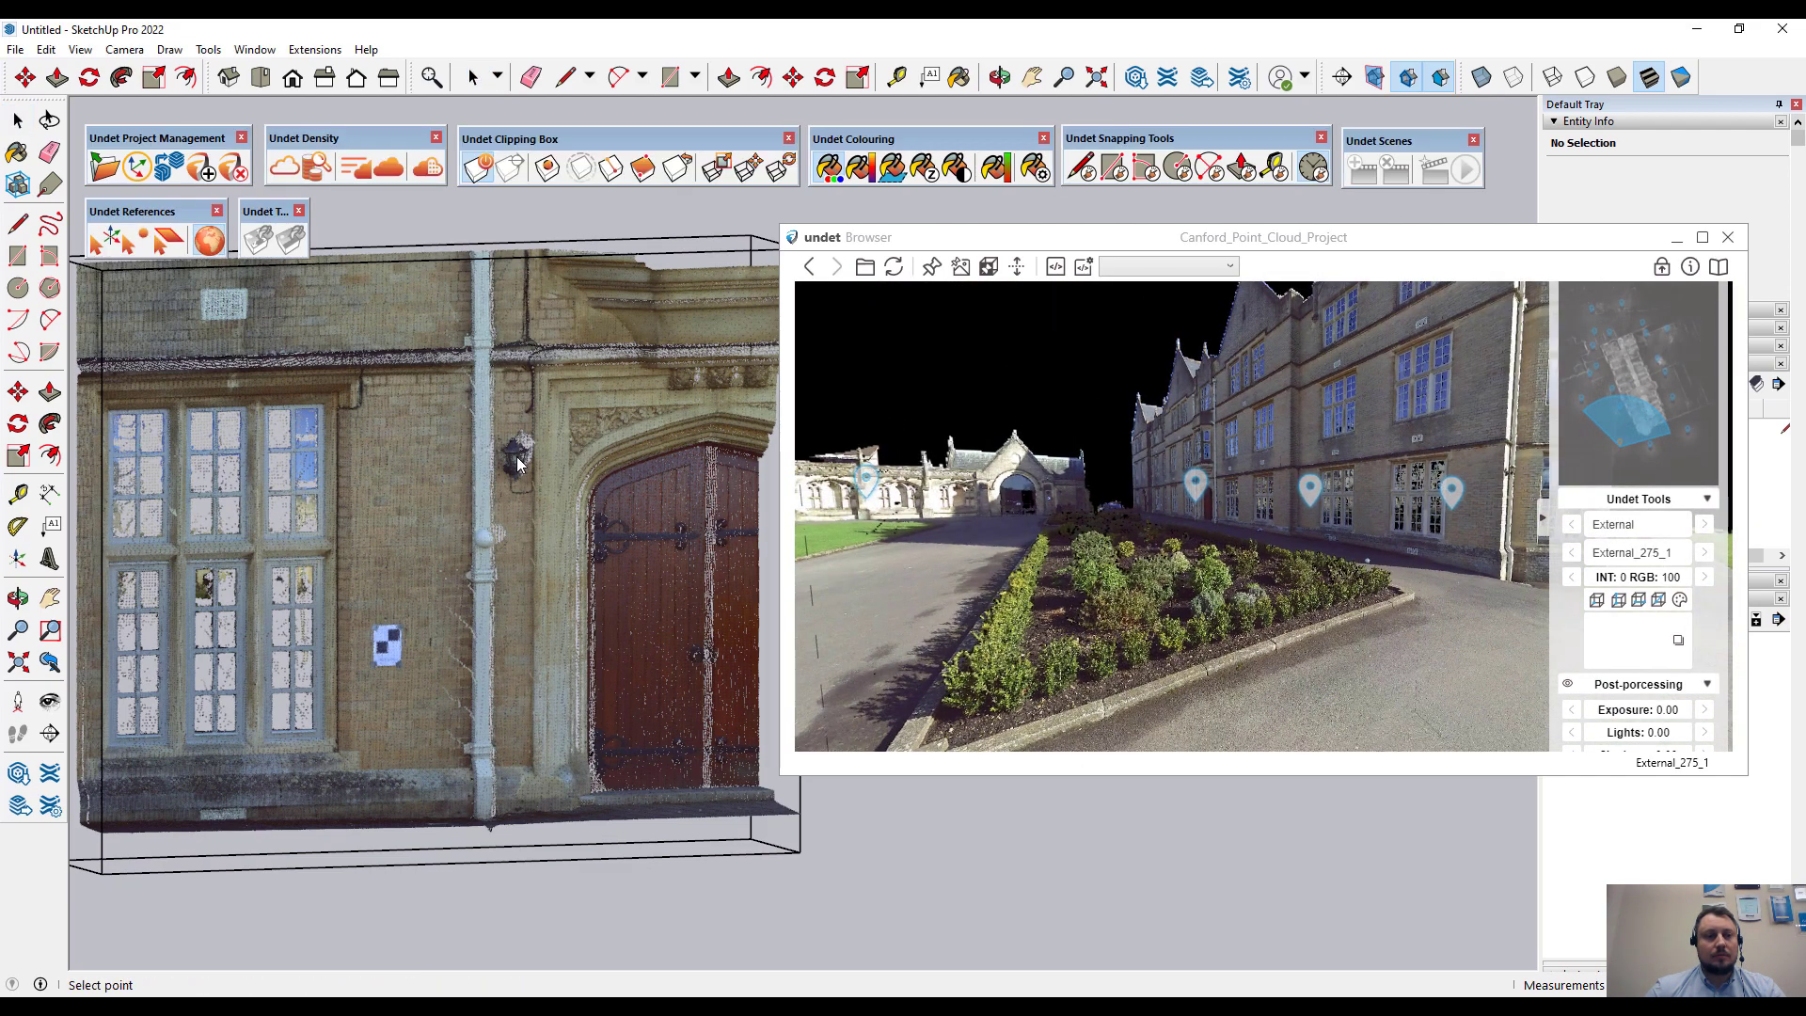
left_click(516, 467)
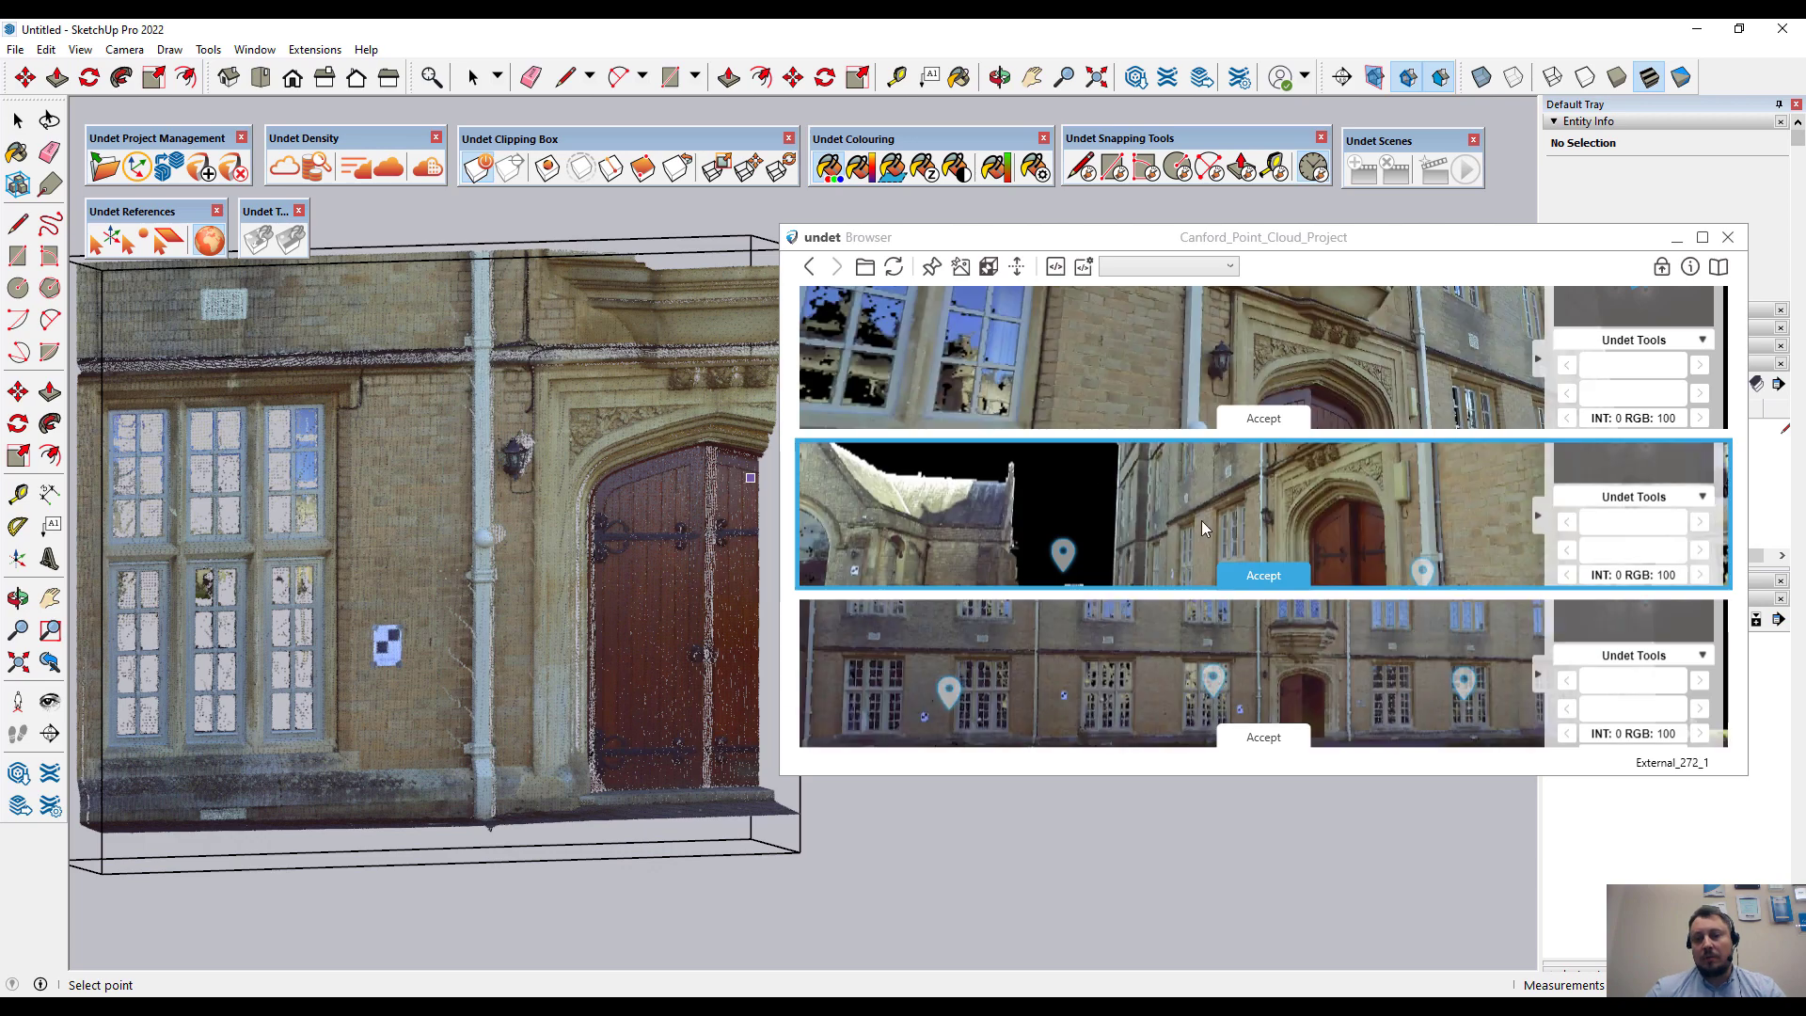
left_click(1270, 572)
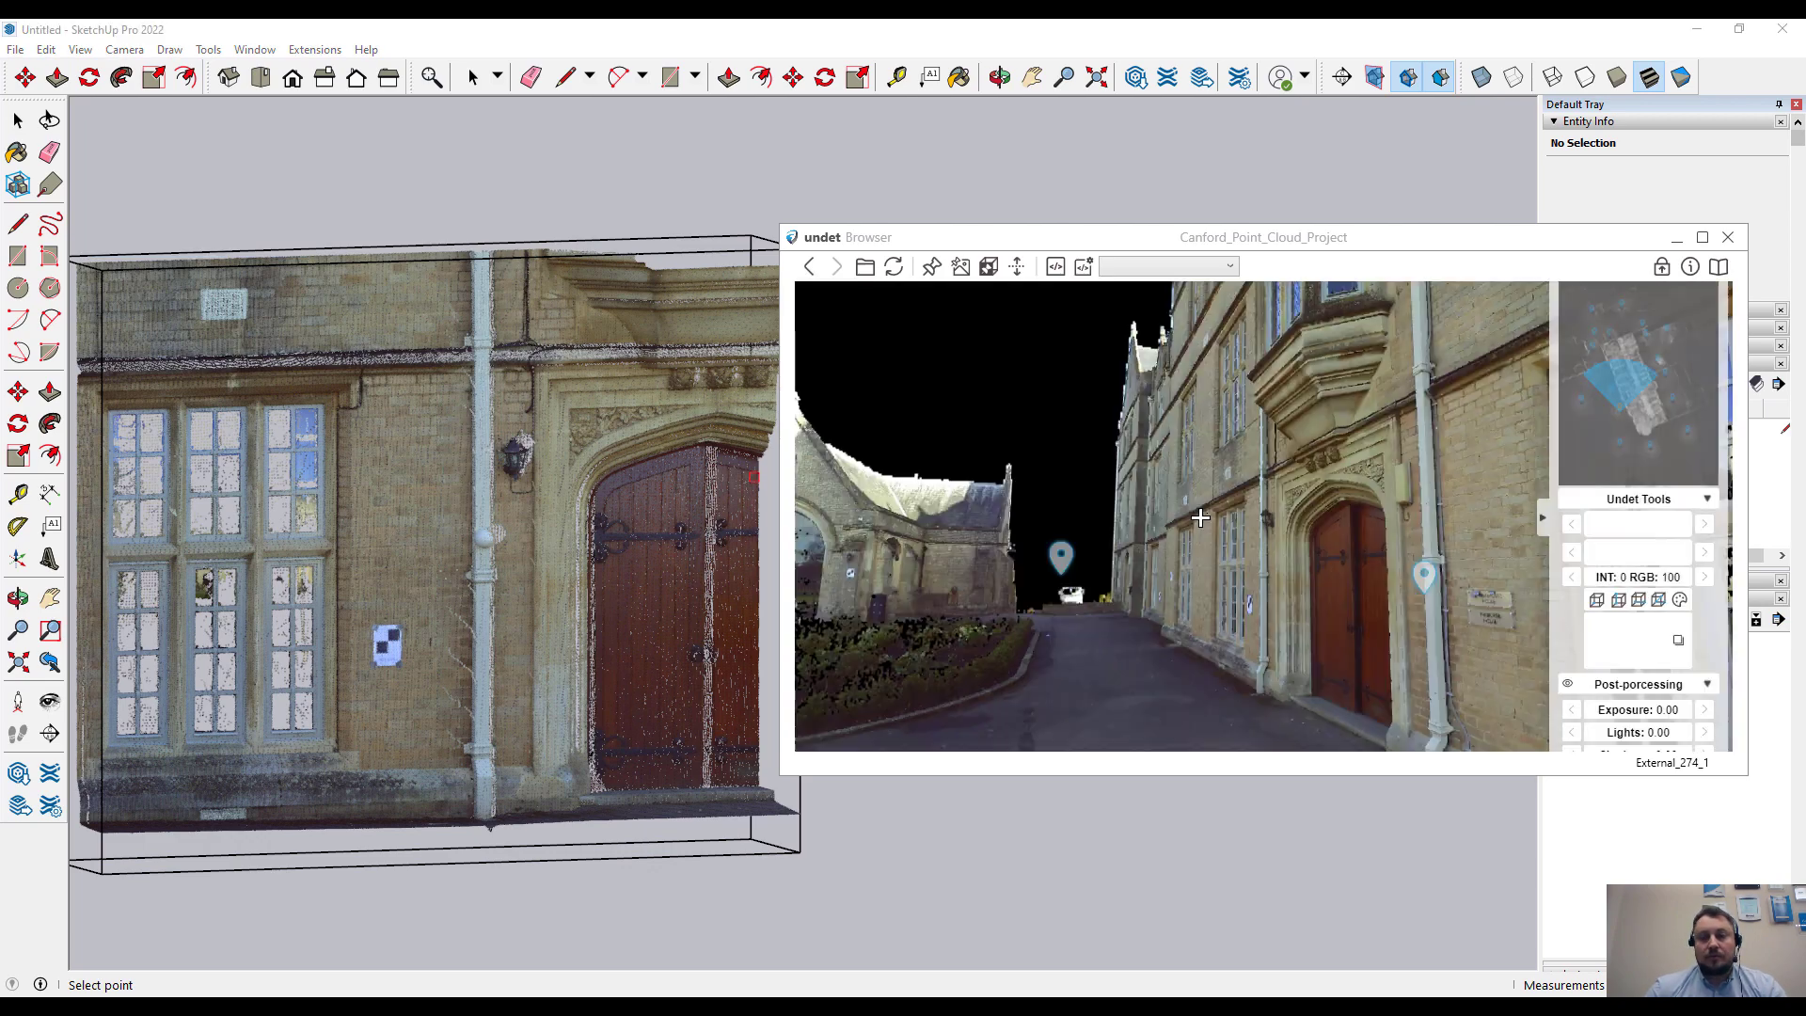
- Move the clipping box onto the stone ornament on the lawn by picking it in the External_274_1 panorama, and view it up close
mouse_move(1307, 524)
left_mouse_down()
mouse_move(1158, 530)
mouse_move(1339, 527)
left_mouse_up()
scroll(1339, 528, "up", 5)
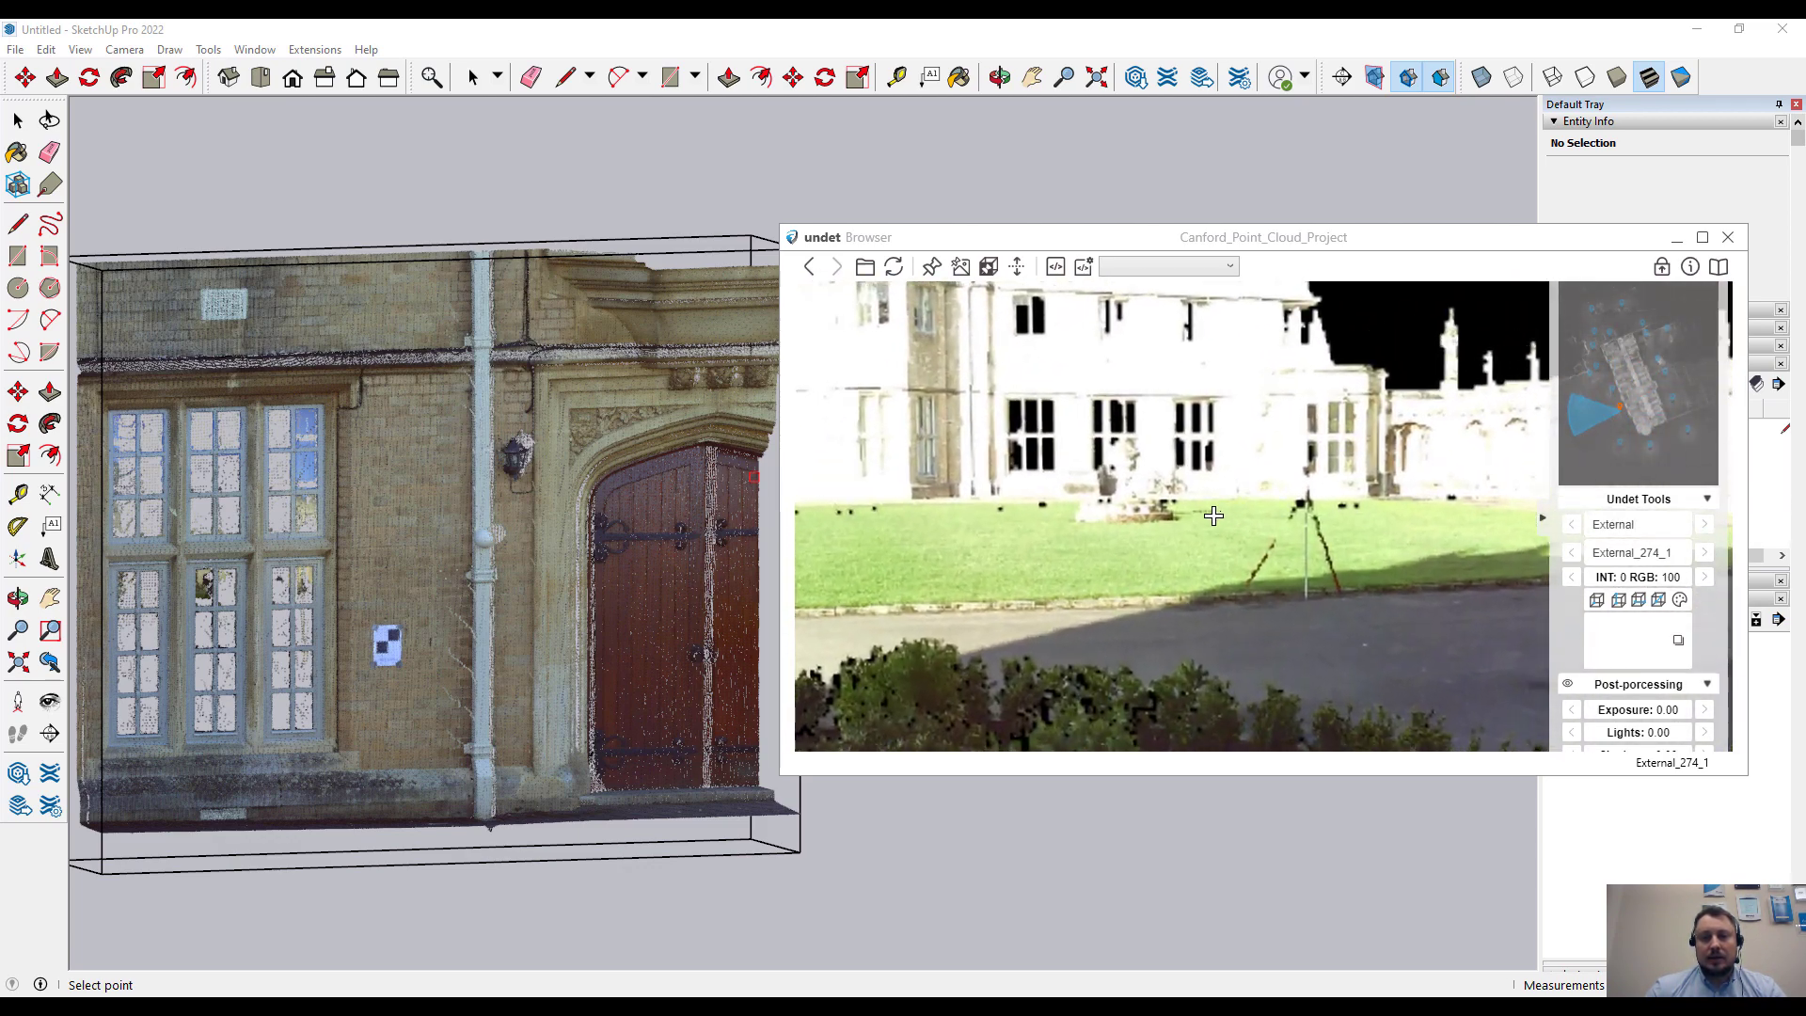
left_click(1113, 451)
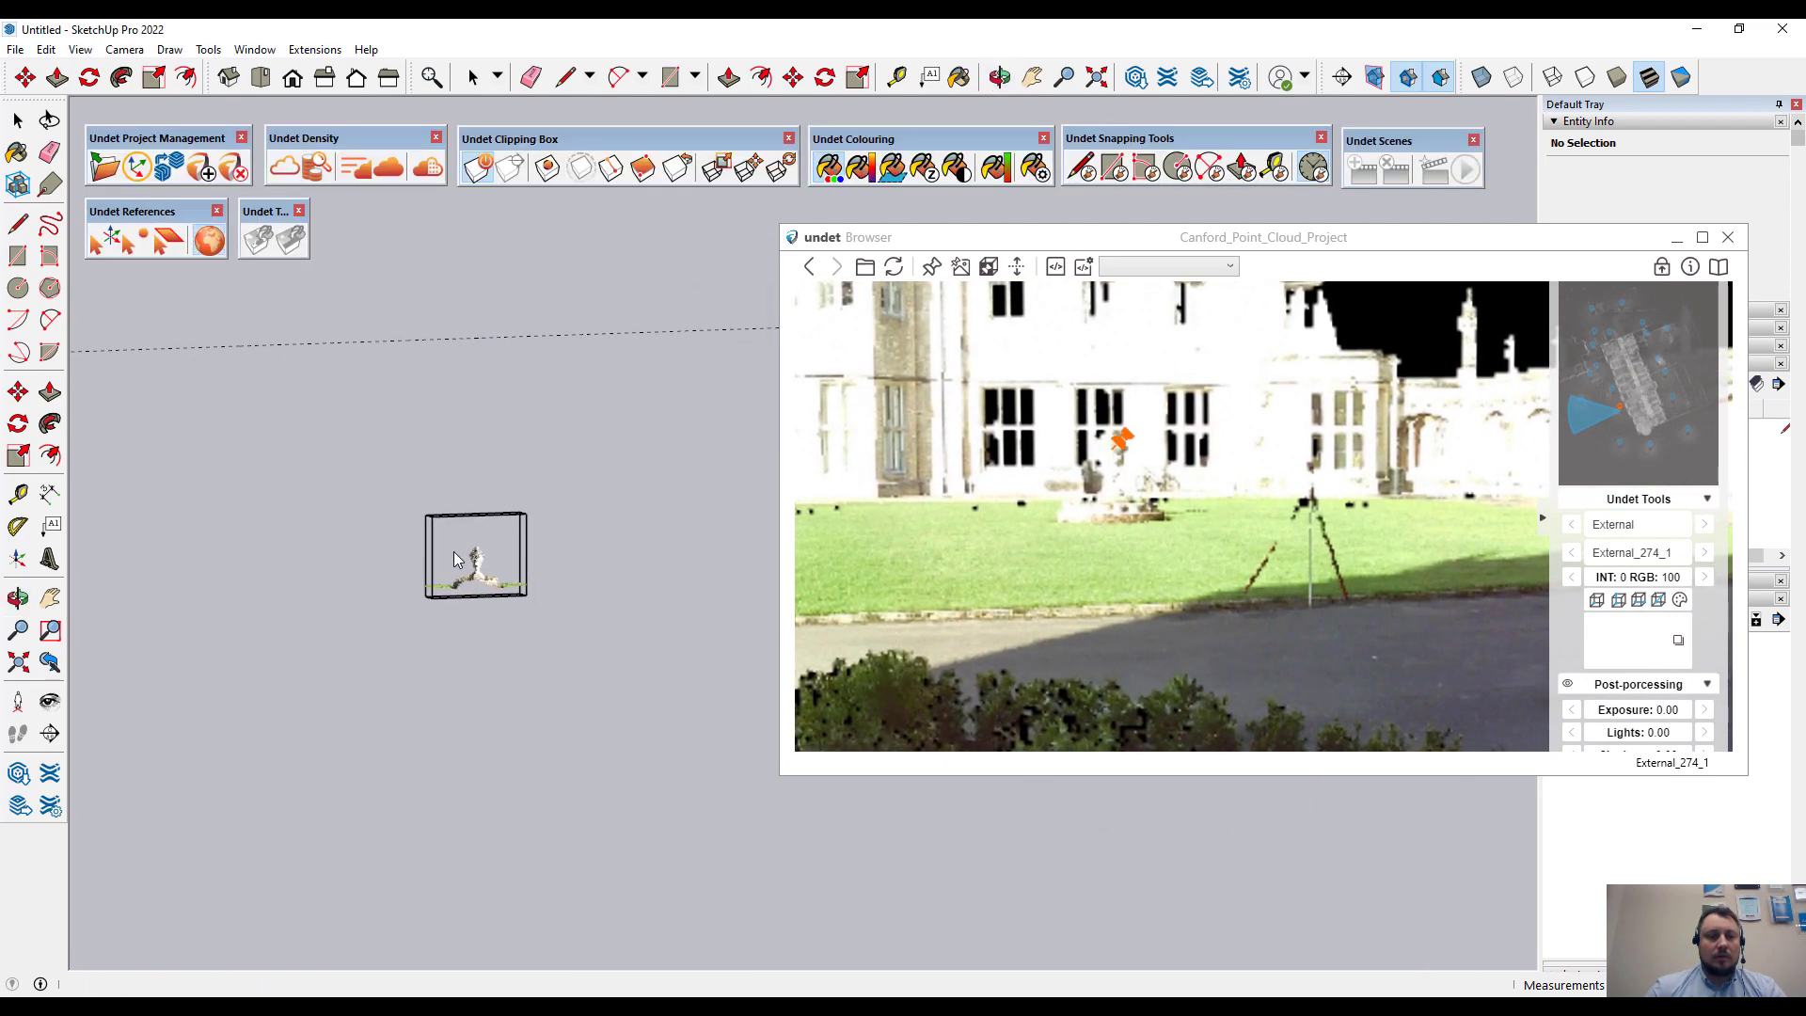
scroll(494, 578, "up", 5)
mouse_move(491, 577)
middle_mouse_down()
mouse_move(443, 552)
mouse_move(274, 592)
mouse_move(538, 594)
mouse_move(391, 496)
mouse_move(330, 536)
mouse_move(589, 568)
mouse_move(645, 644)
mouse_move(637, 584)
mouse_move(568, 476)
mouse_move(480, 535)
mouse_move(508, 526)
mouse_move(584, 569)
mouse_move(565, 536)
mouse_move(482, 579)
middle_mouse_up()
middle_click_drag(546, 481, 537, 535, "shift")
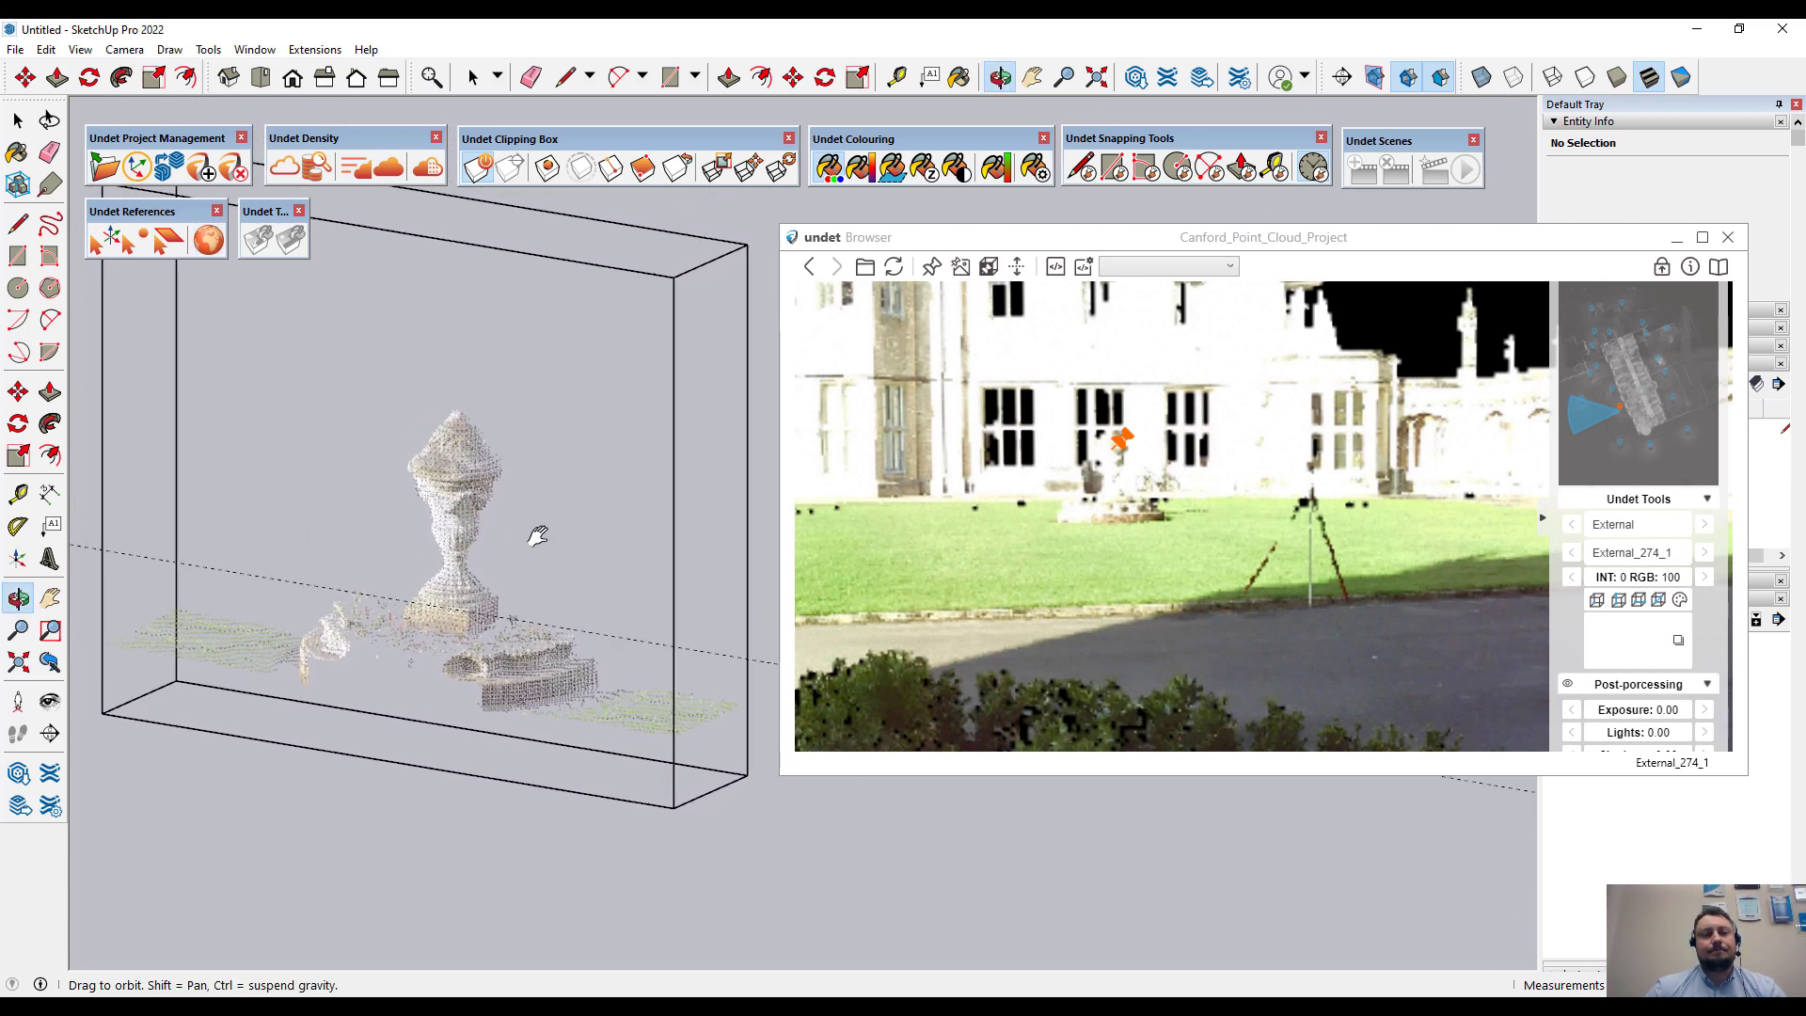